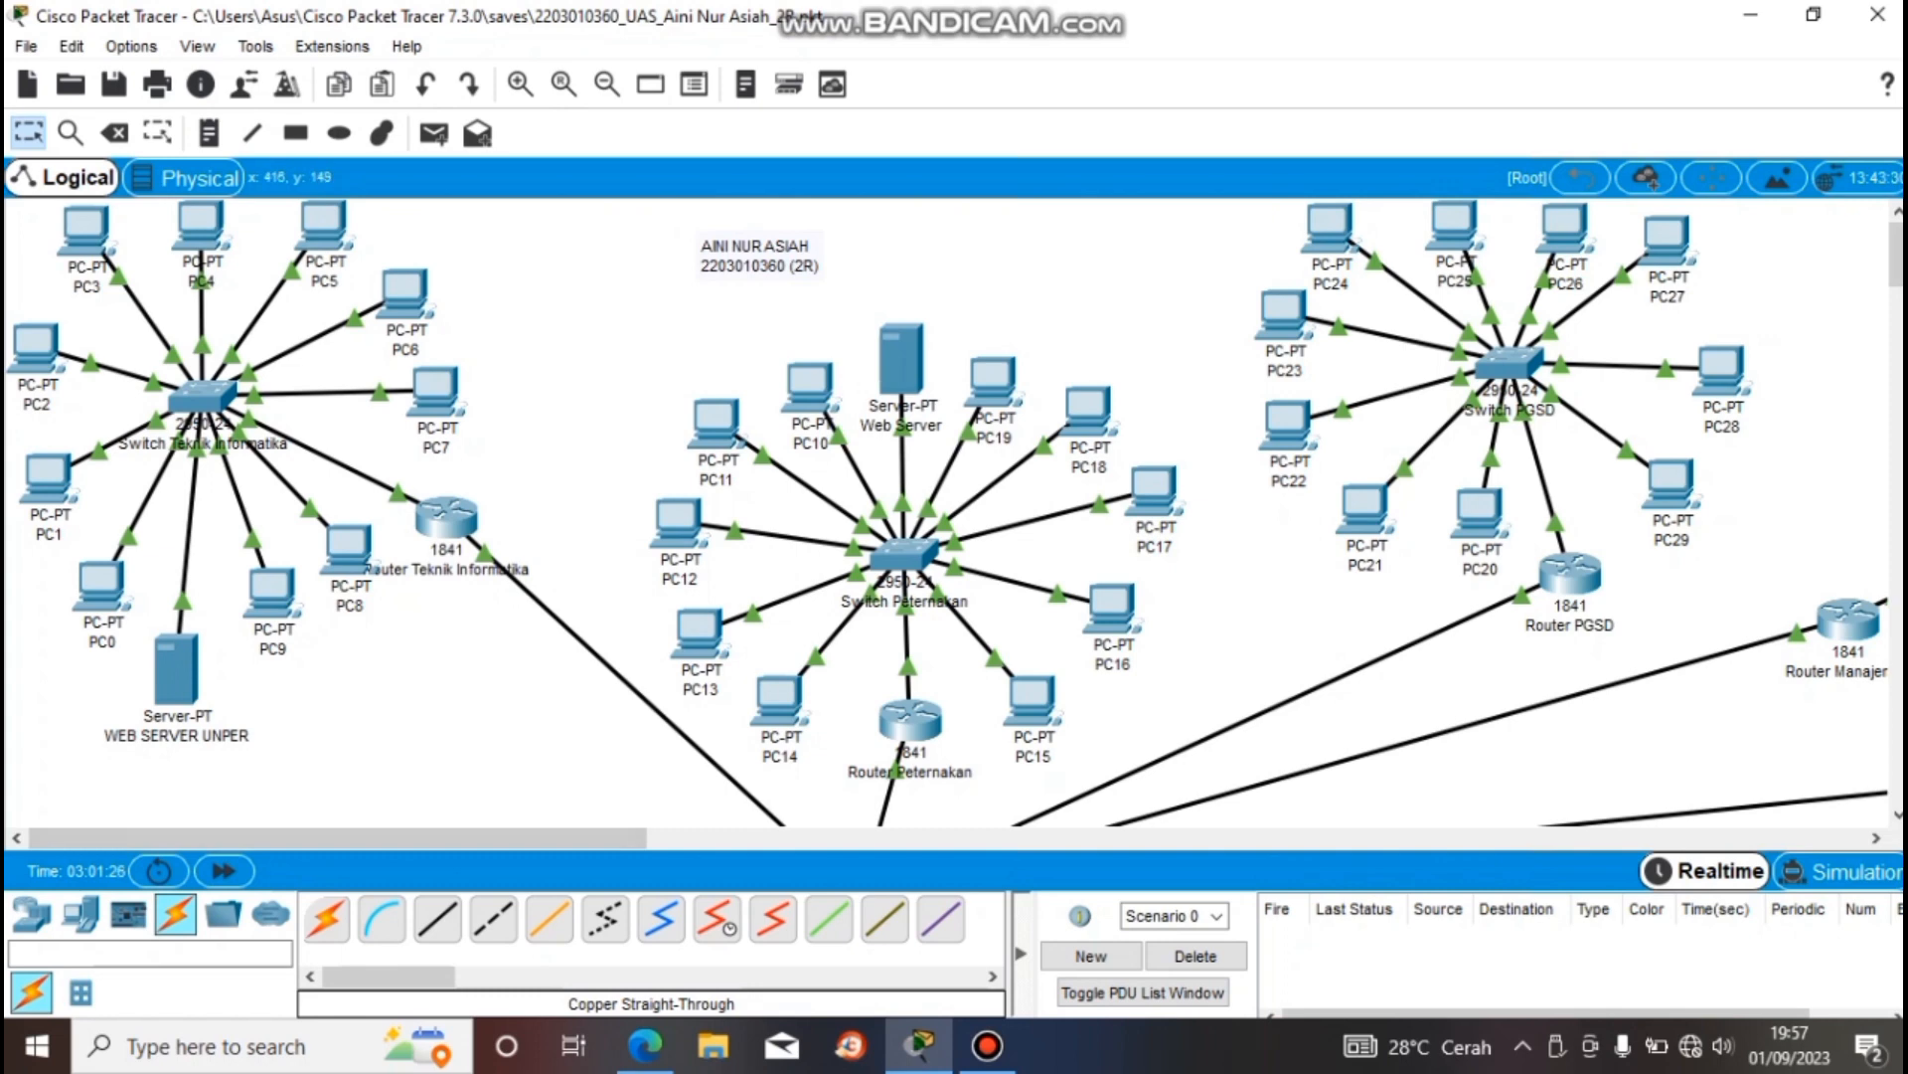
- Look over the campus topology, covering the Teknik Informatika, Peternakan, Manajemen and wireless Teknik Sipil networks
{"action": "left_click_drag", "start_coordinate": [554, 329], "coordinate": [1317, 738]}
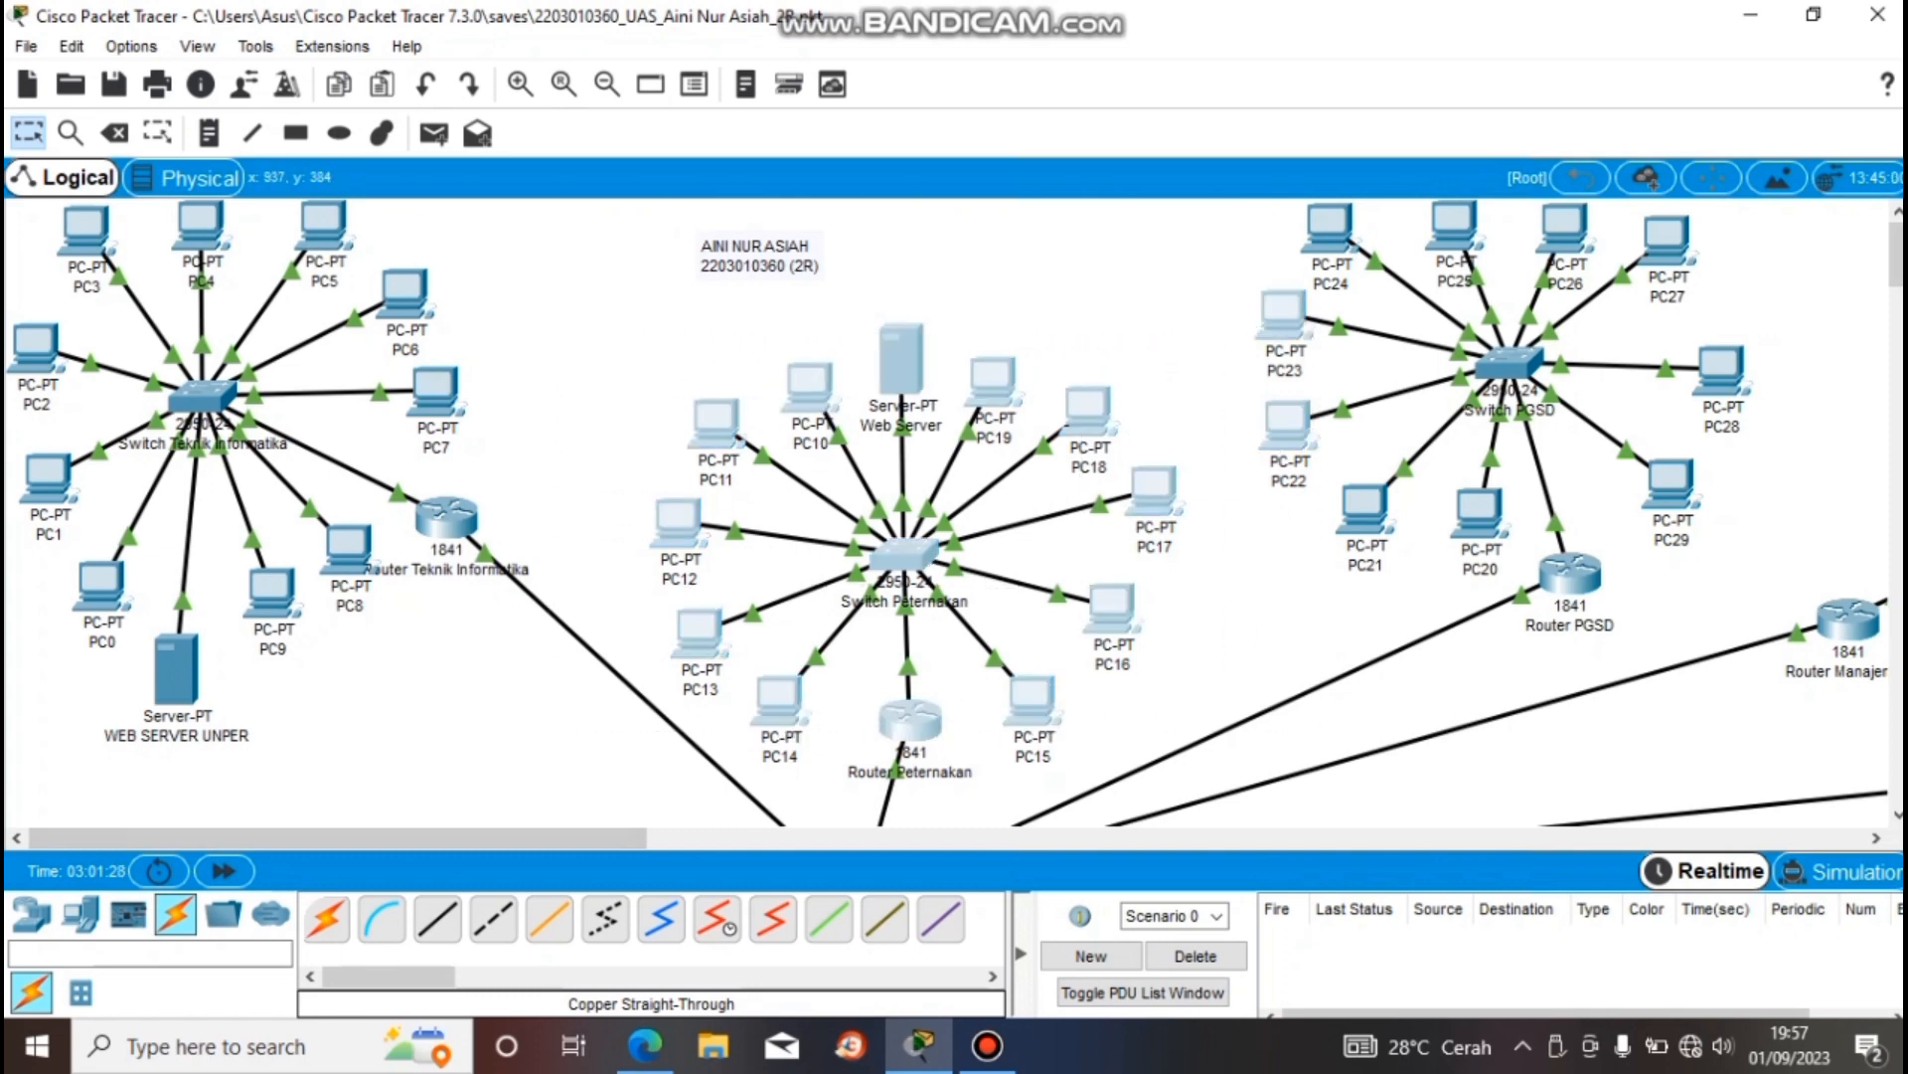
{"action": "left_click", "coordinate": [526, 335]}
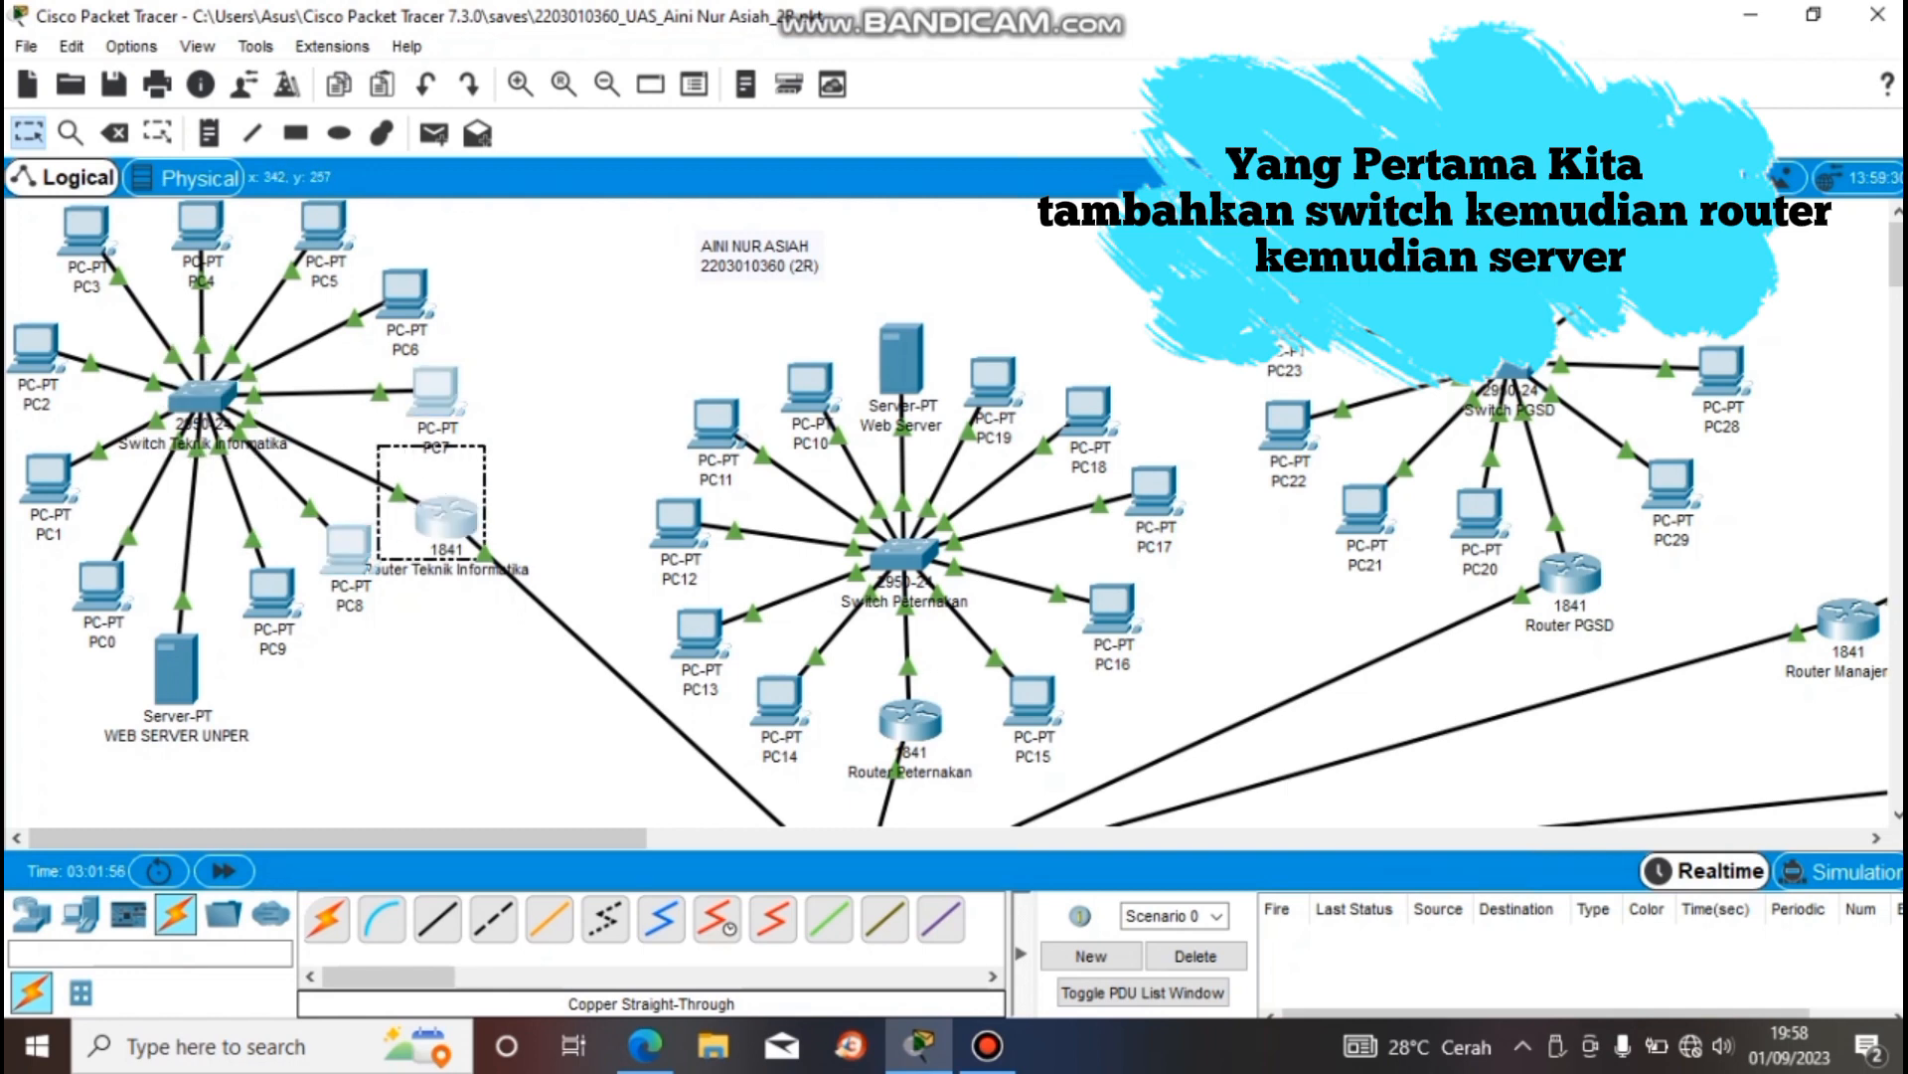
{"action": "left_click_drag", "start_coordinate": [293, 652], "coordinate": [133, 777]}
{"action": "left_click_drag", "start_coordinate": [133, 652], "coordinate": [143, 644]}
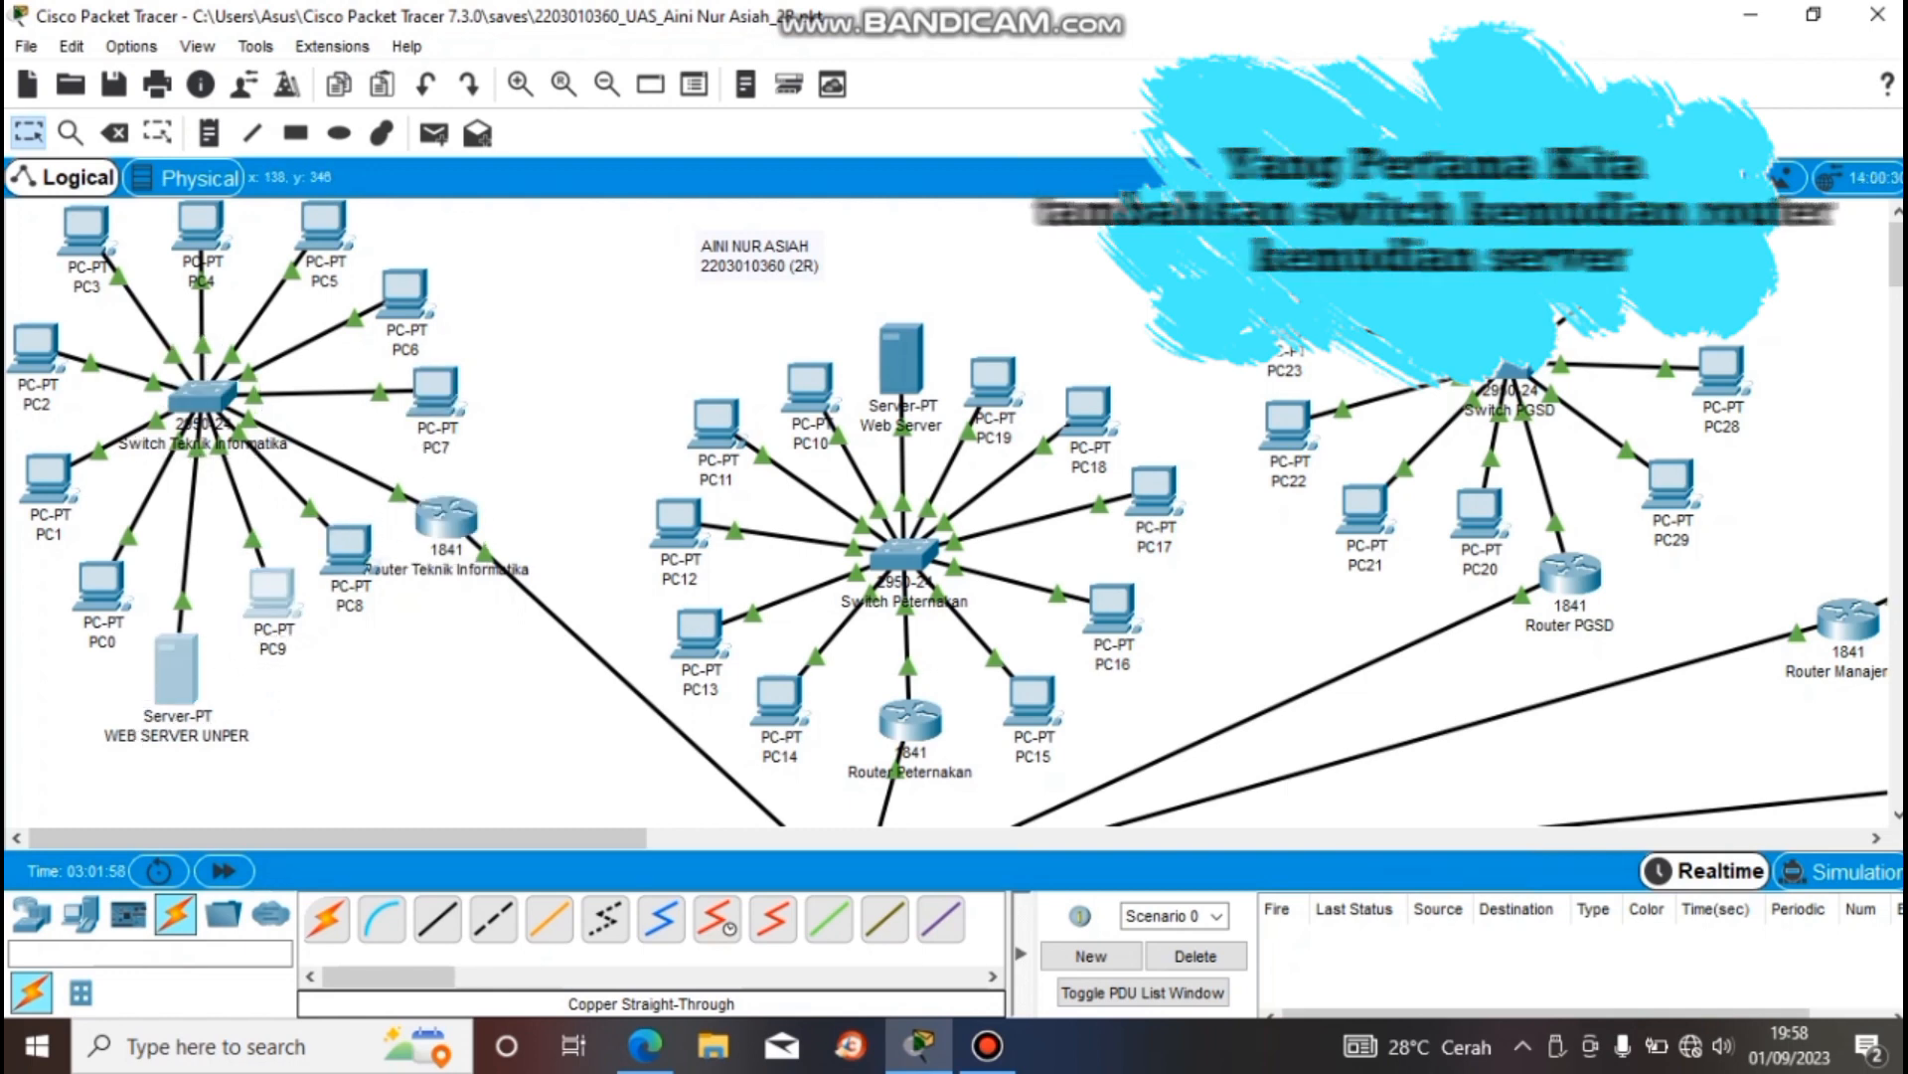
{"action": "left_click", "coordinate": [354, 696]}
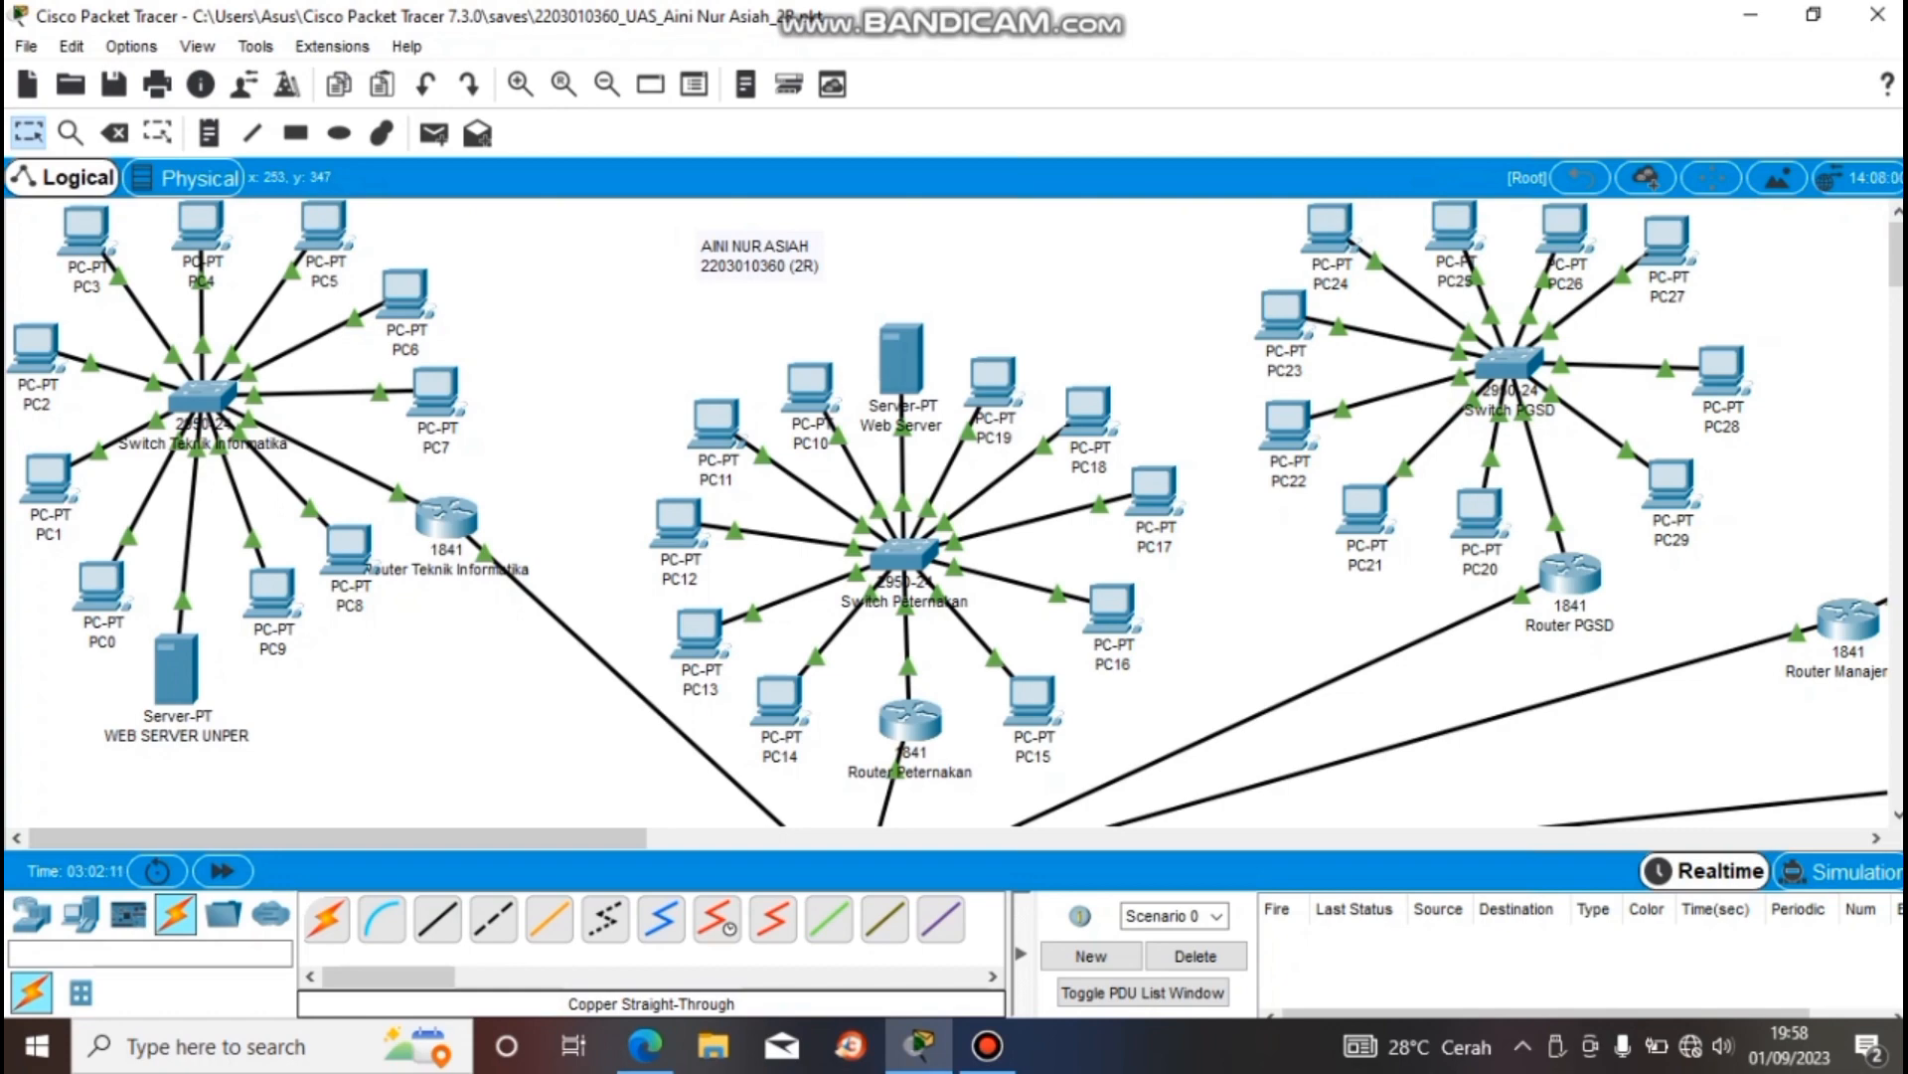
{"action": "left_click_drag", "start_coordinate": [391, 838], "coordinate": [974, 838]}
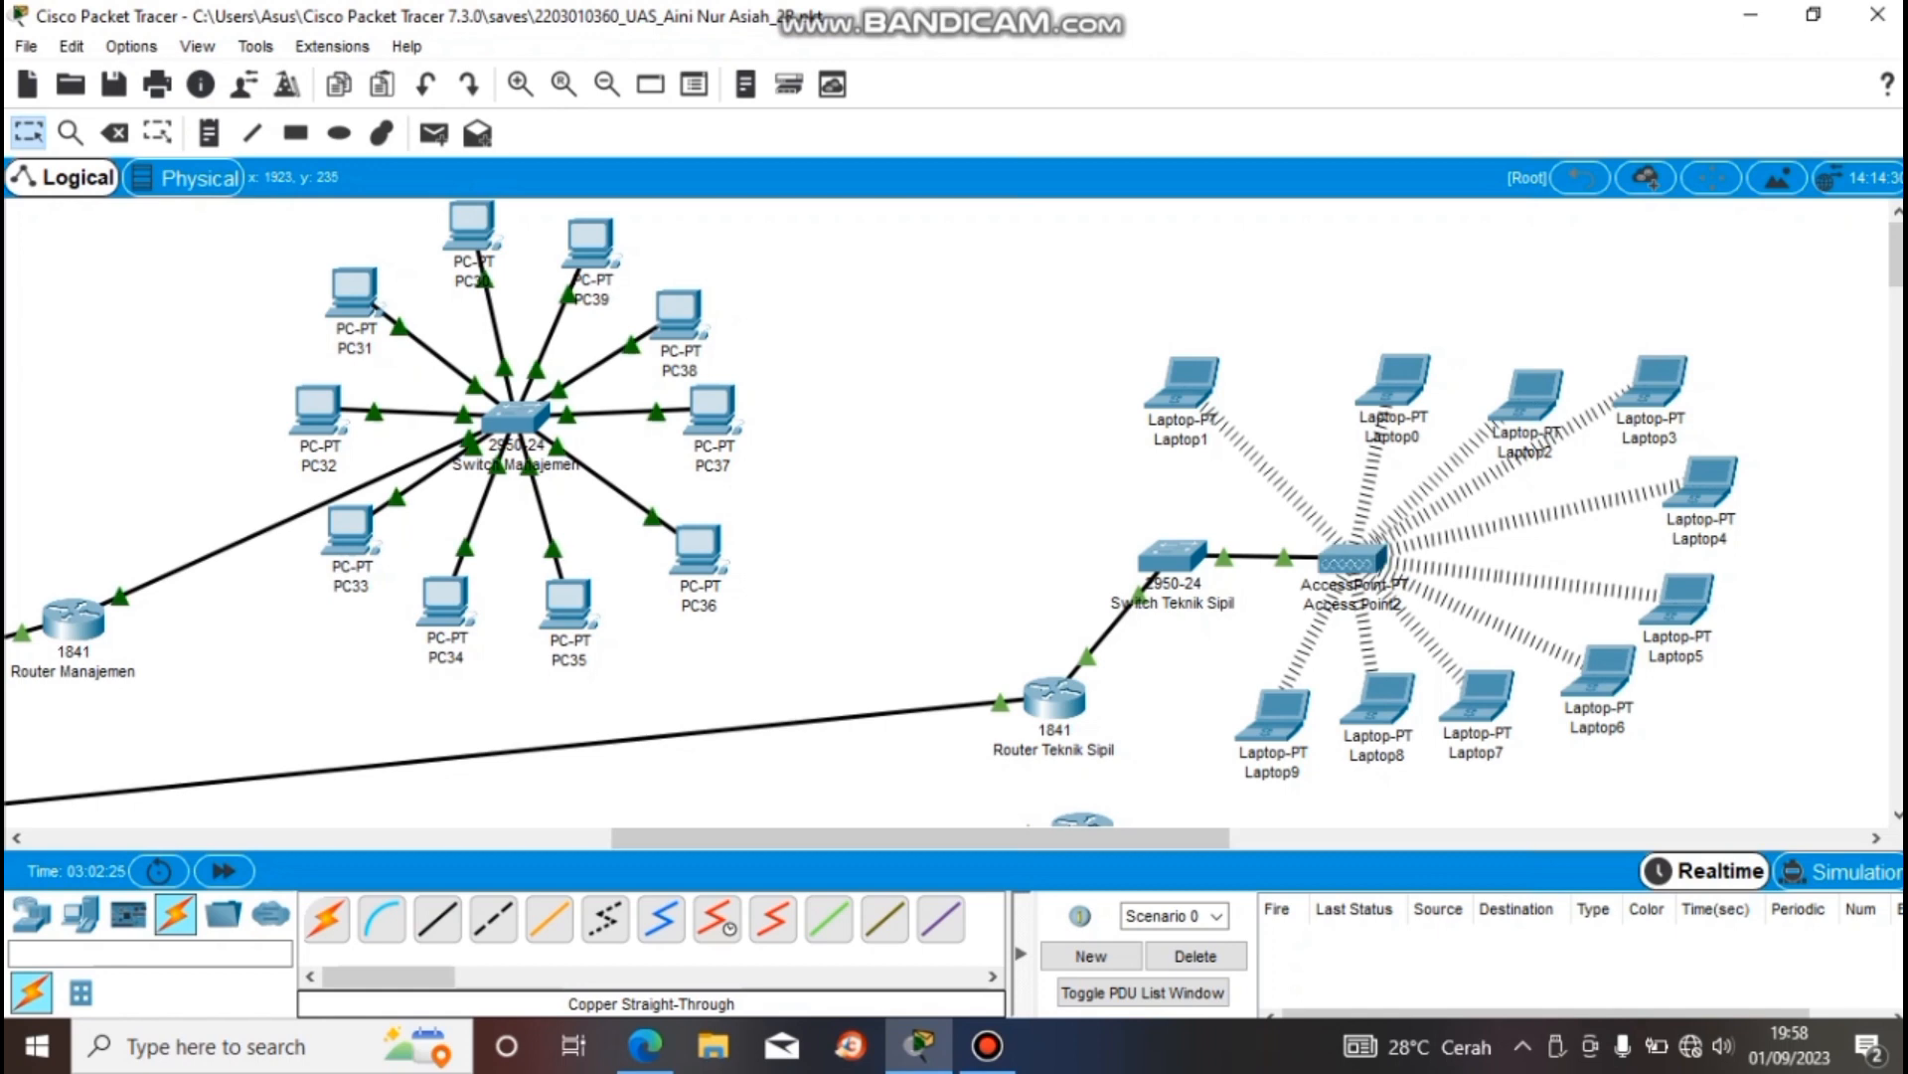
{"action": "left_click_drag", "start_coordinate": [921, 838], "coordinate": [337, 838]}
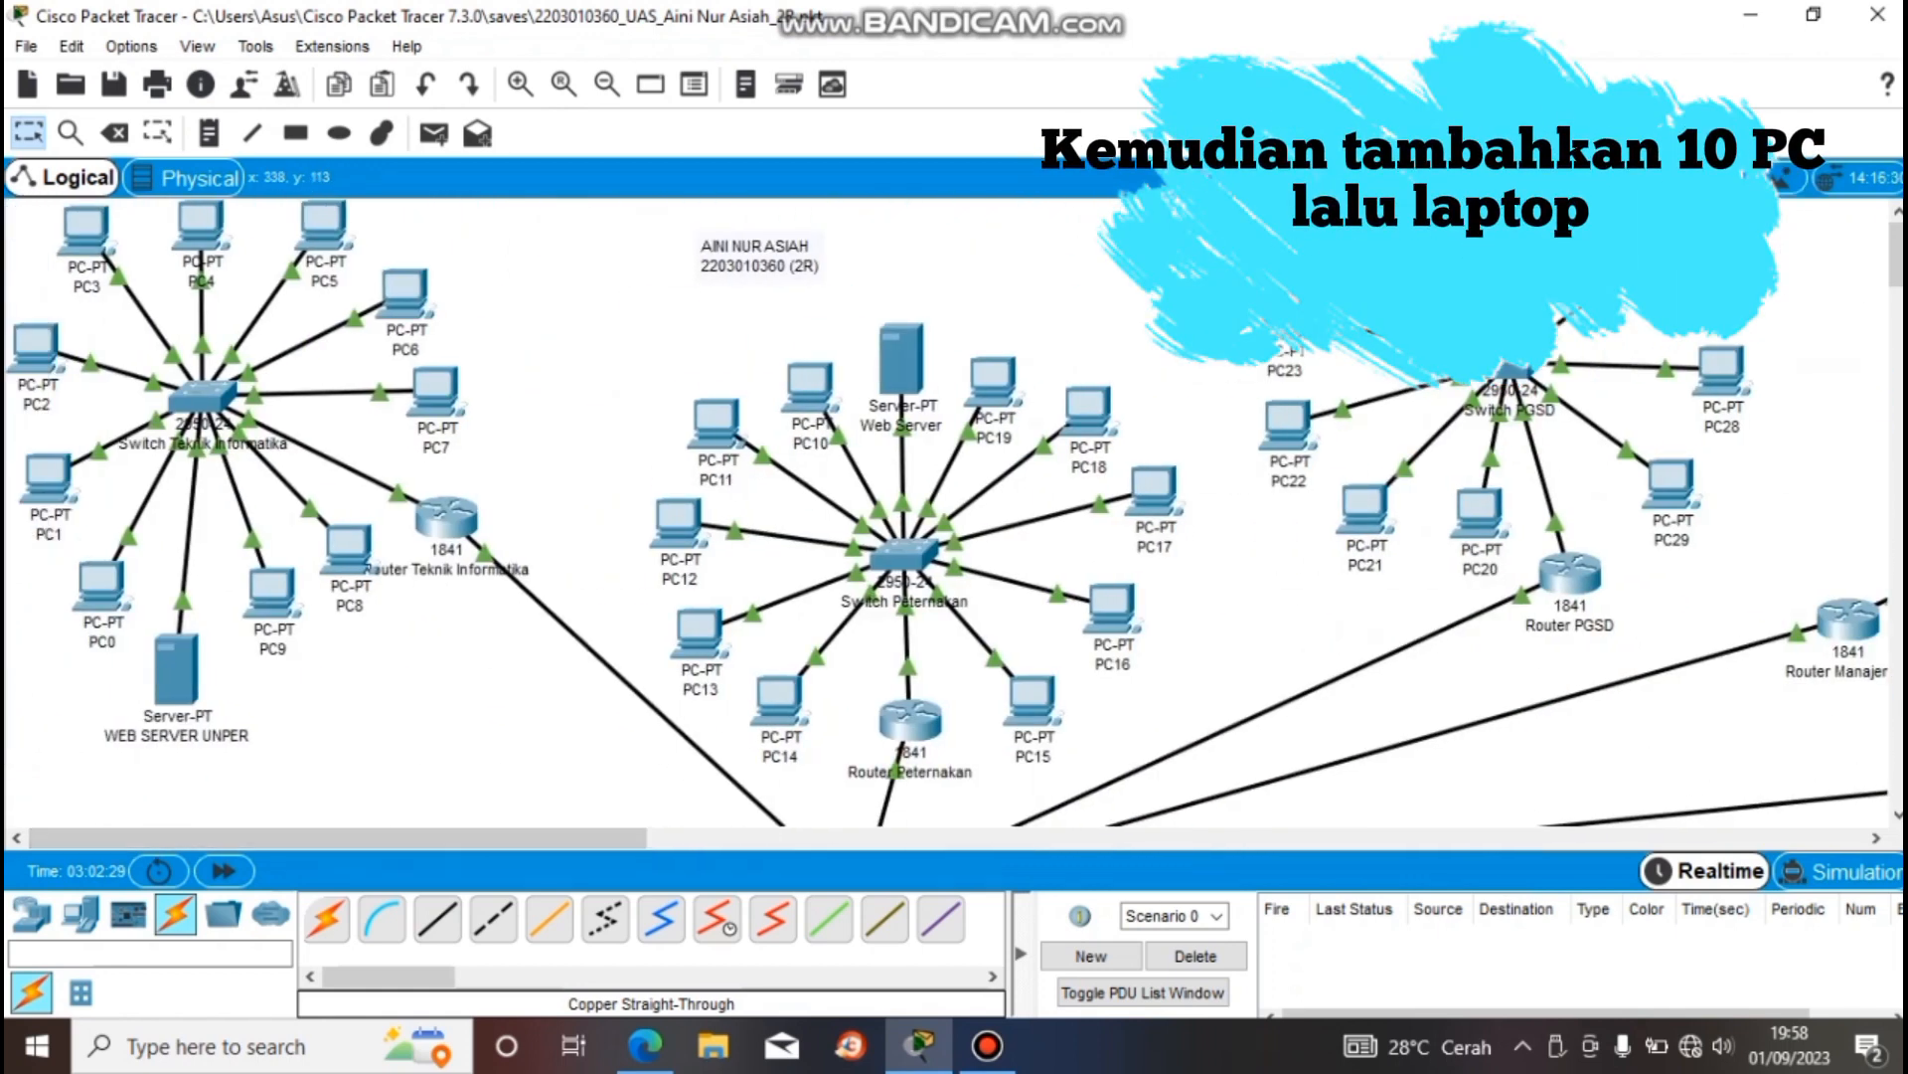
{"action": "left_click_drag", "start_coordinate": [328, 261], "coordinate": [476, 542]}
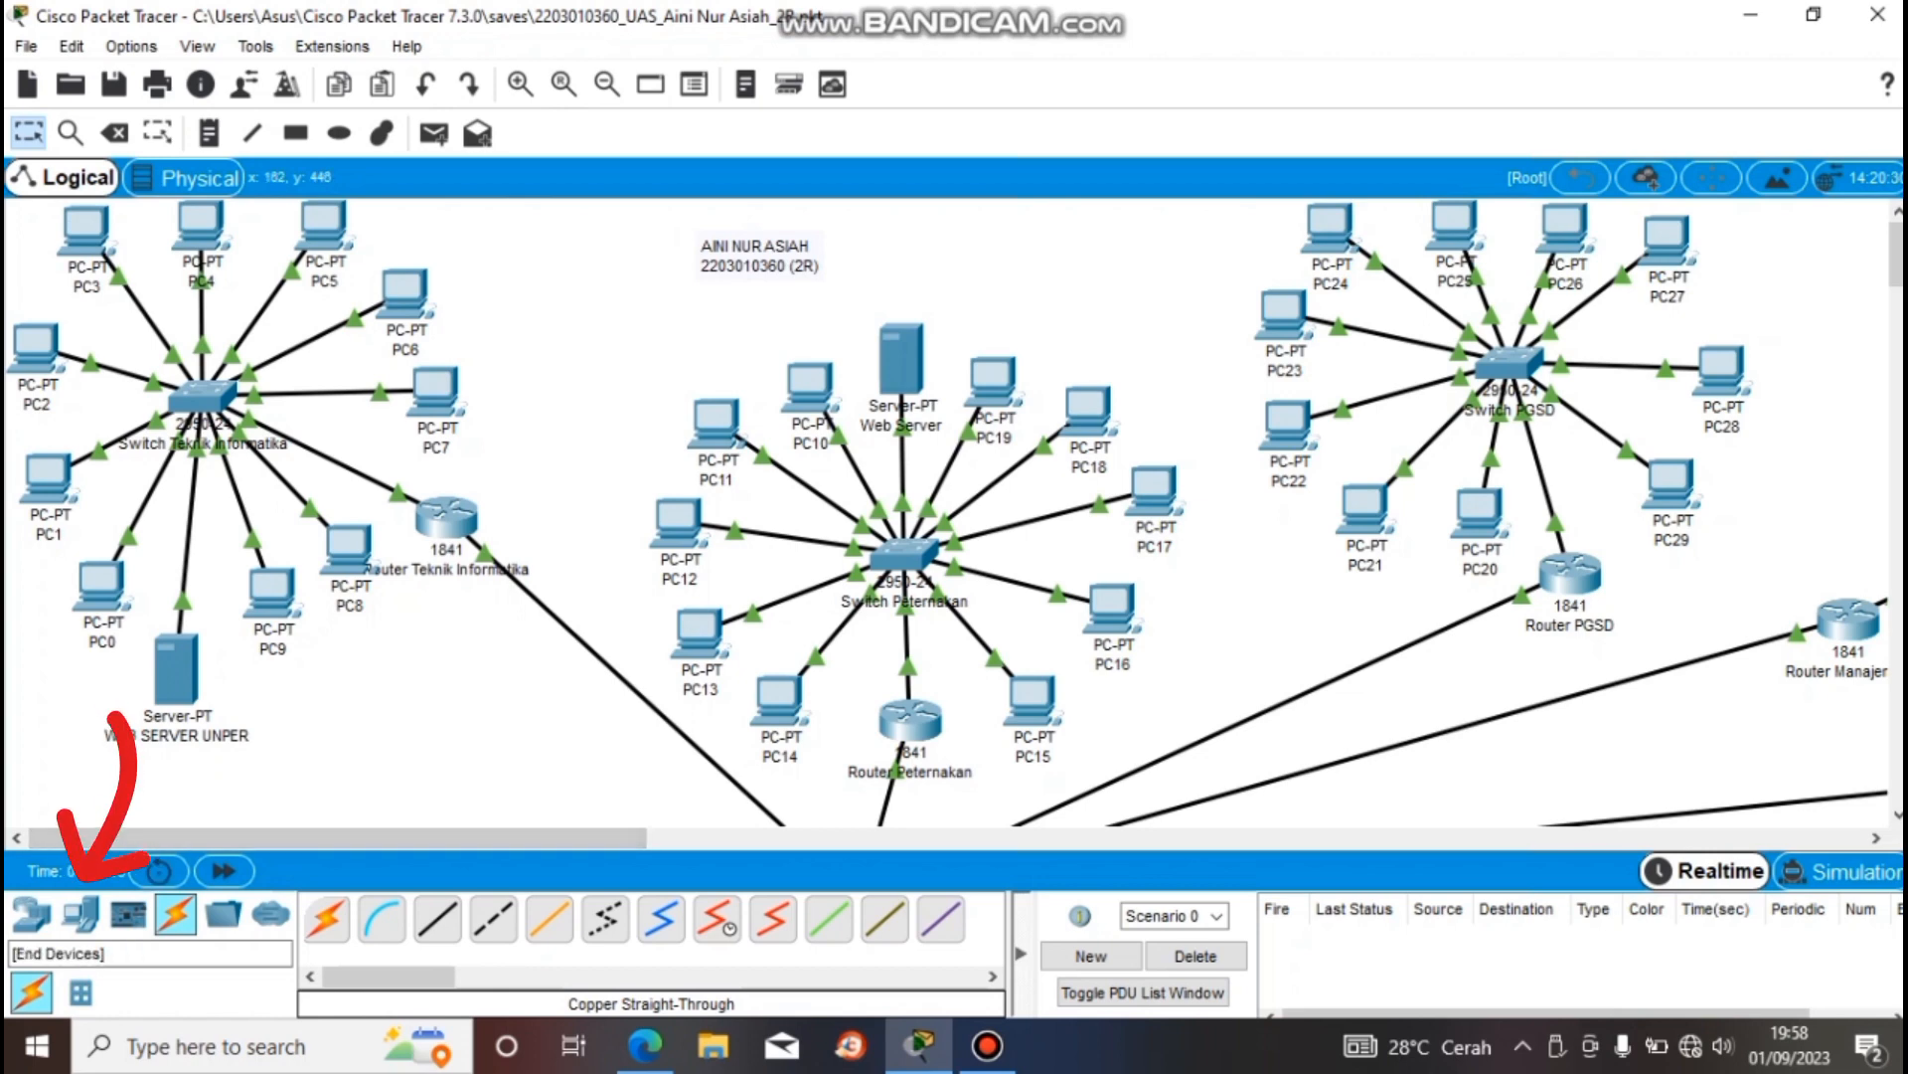
- Place a PC, a laptop and a server in the empty area beside WEB SERVER UNPER
{"action": "left_click", "coordinate": [80, 913]}
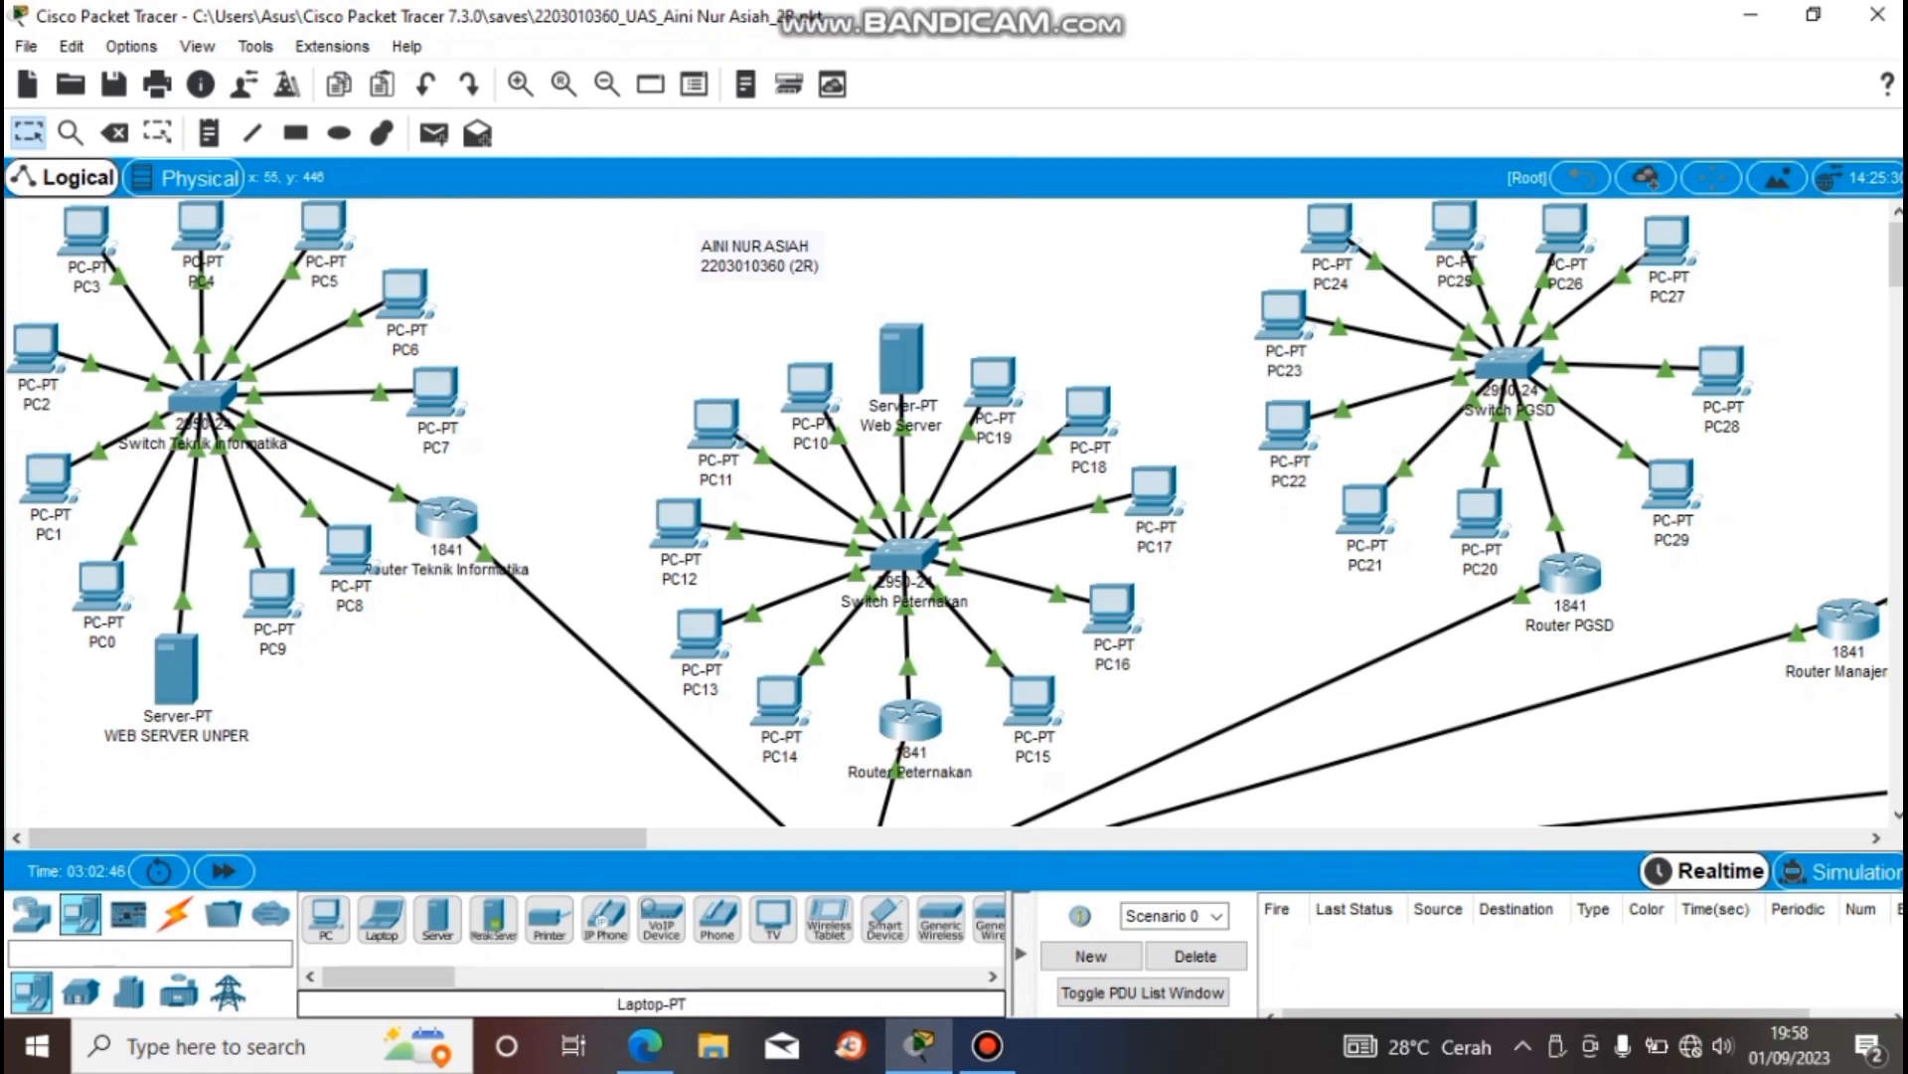
{"action": "left_click", "coordinate": [326, 920]}
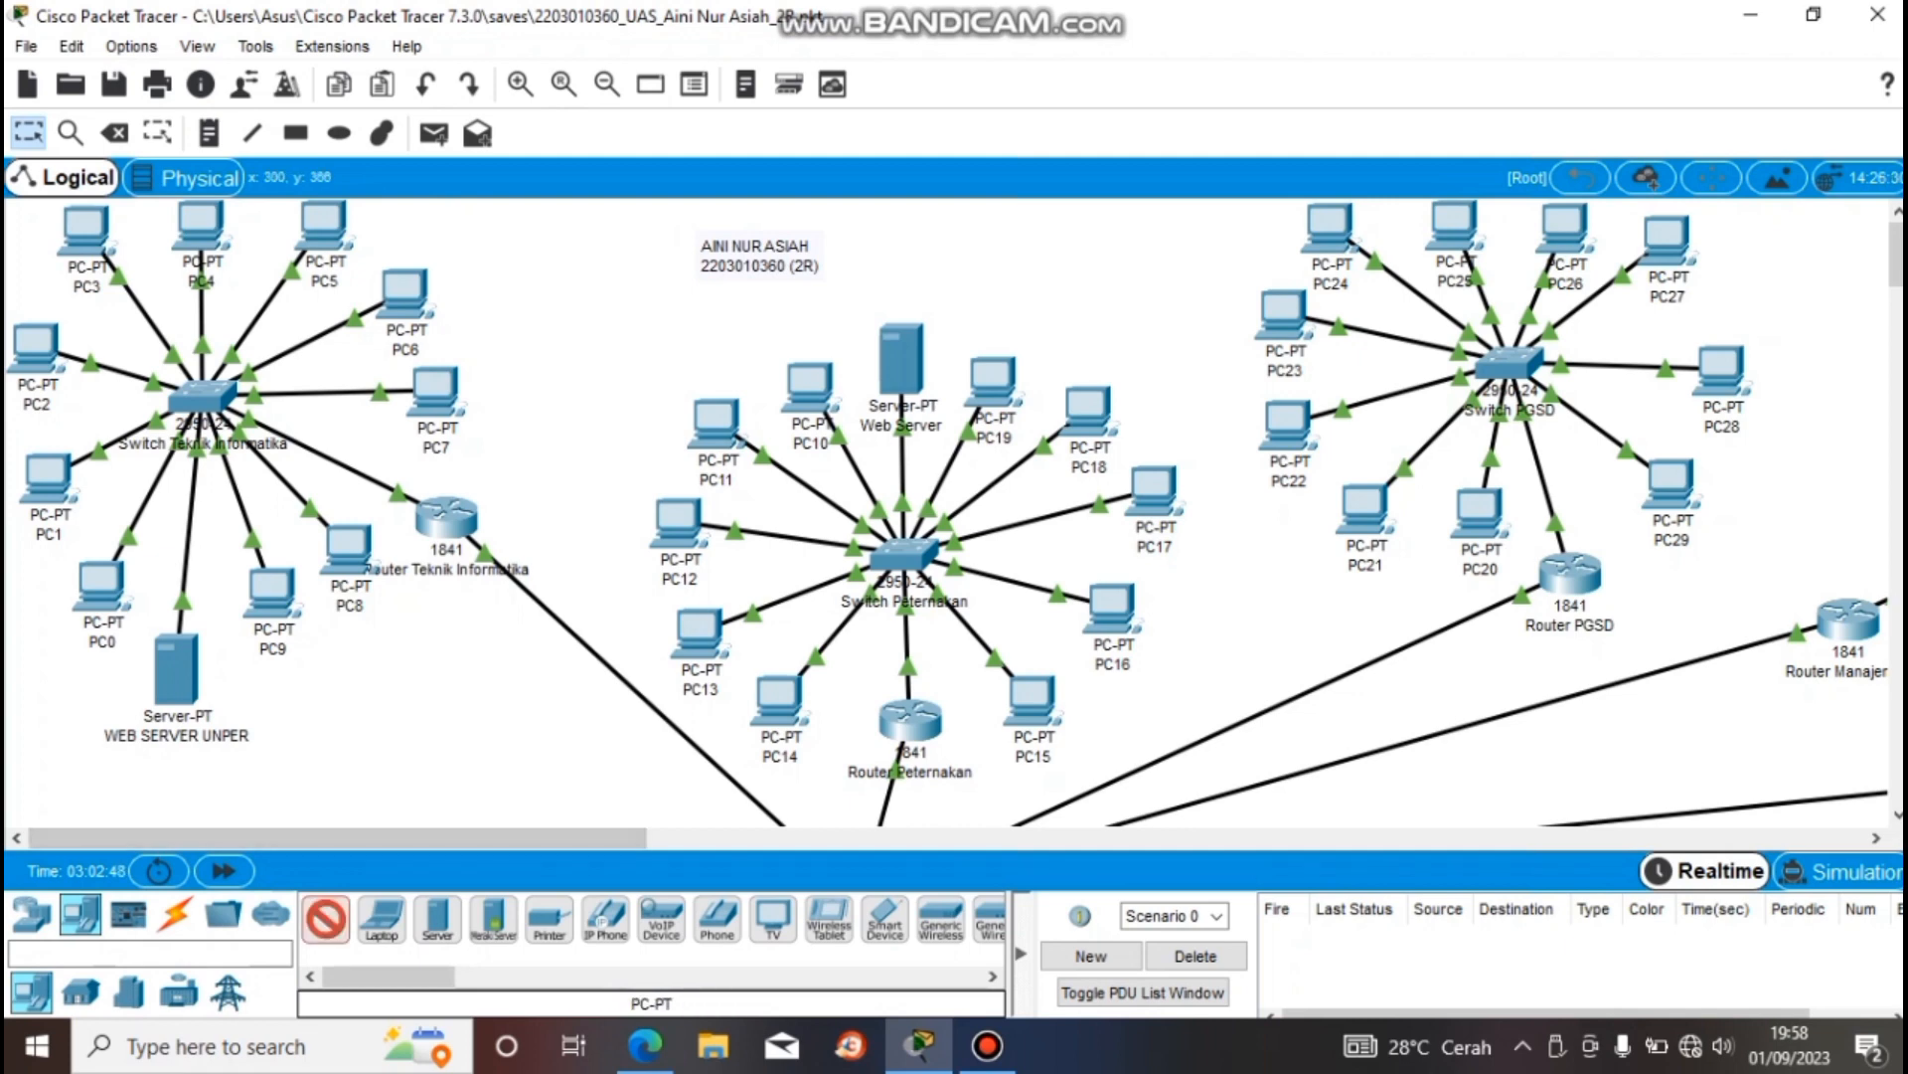
{"action": "left_click", "coordinate": [423, 714]}
{"action": "left_click", "coordinate": [382, 919]}
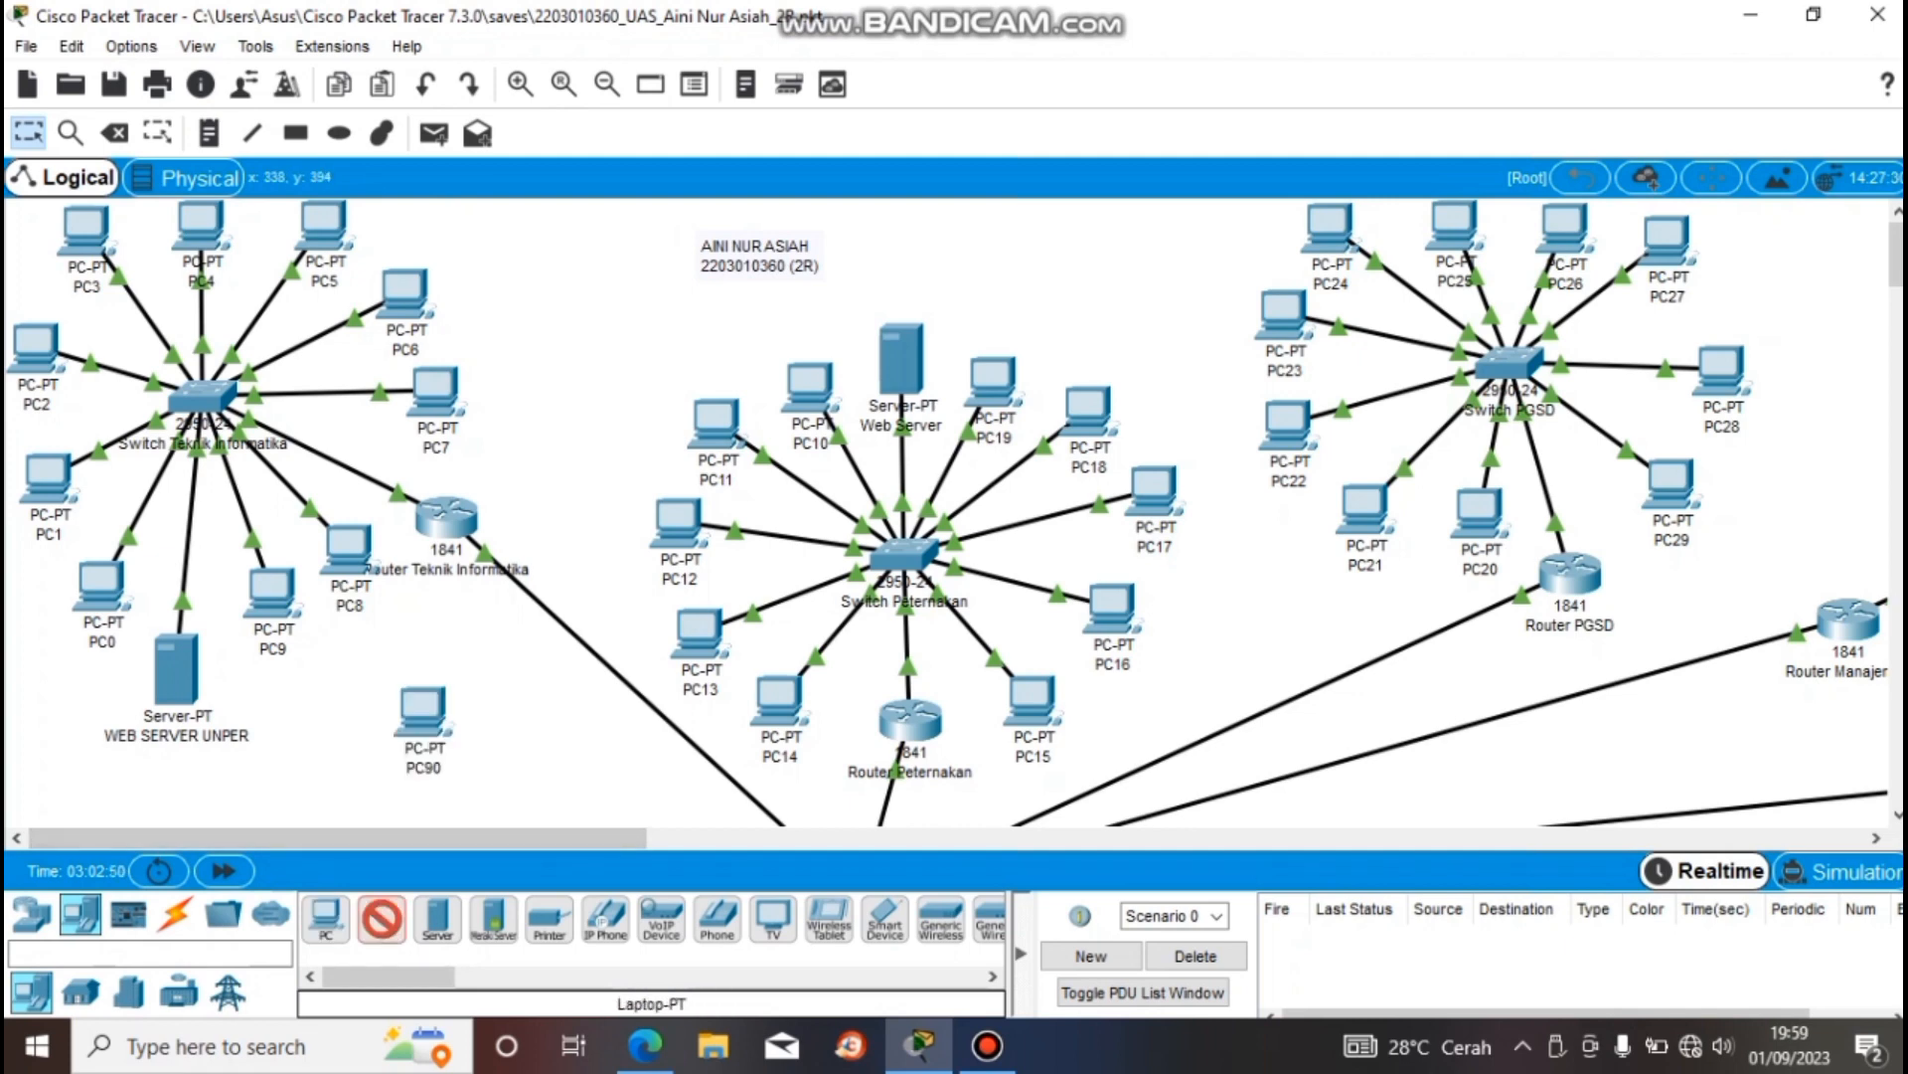
{"action": "left_click", "coordinate": [486, 748]}
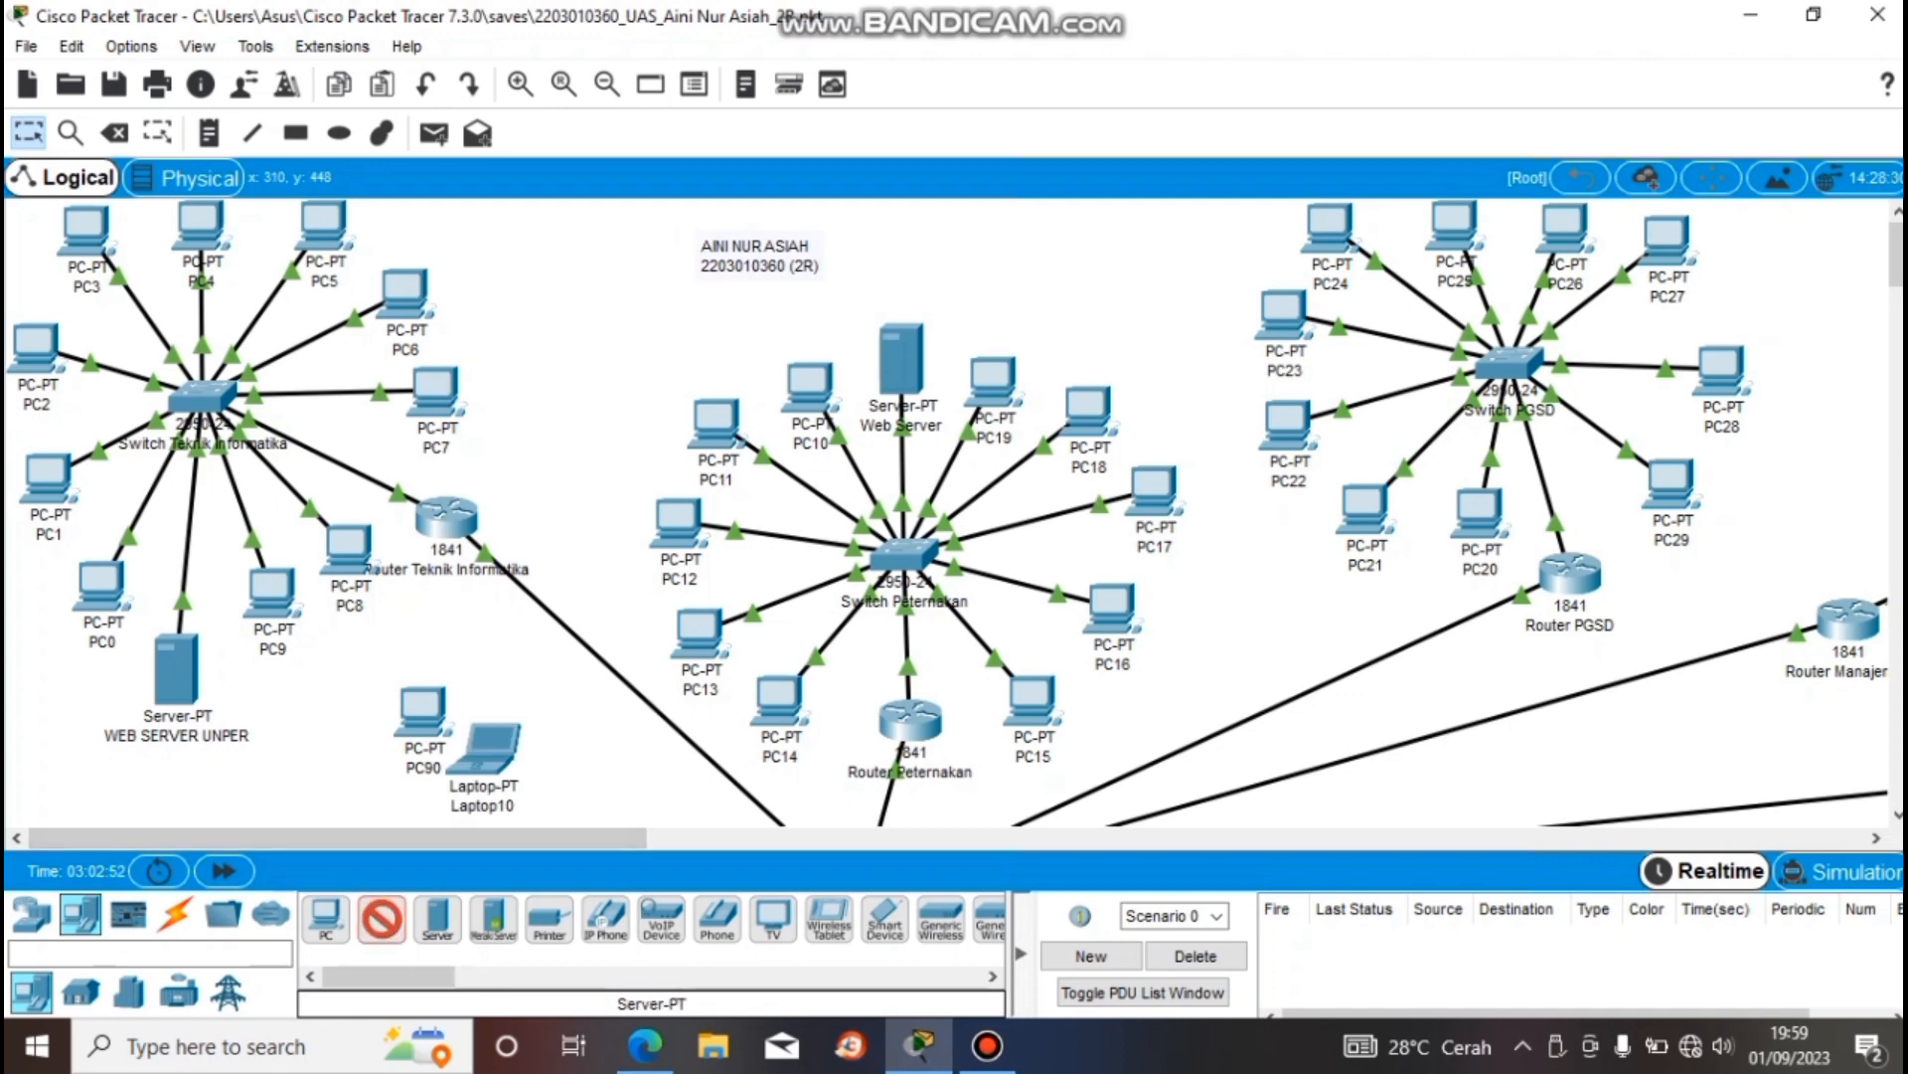
{"action": "left_click", "coordinate": [438, 919]}
{"action": "left_click", "coordinate": [325, 751]}
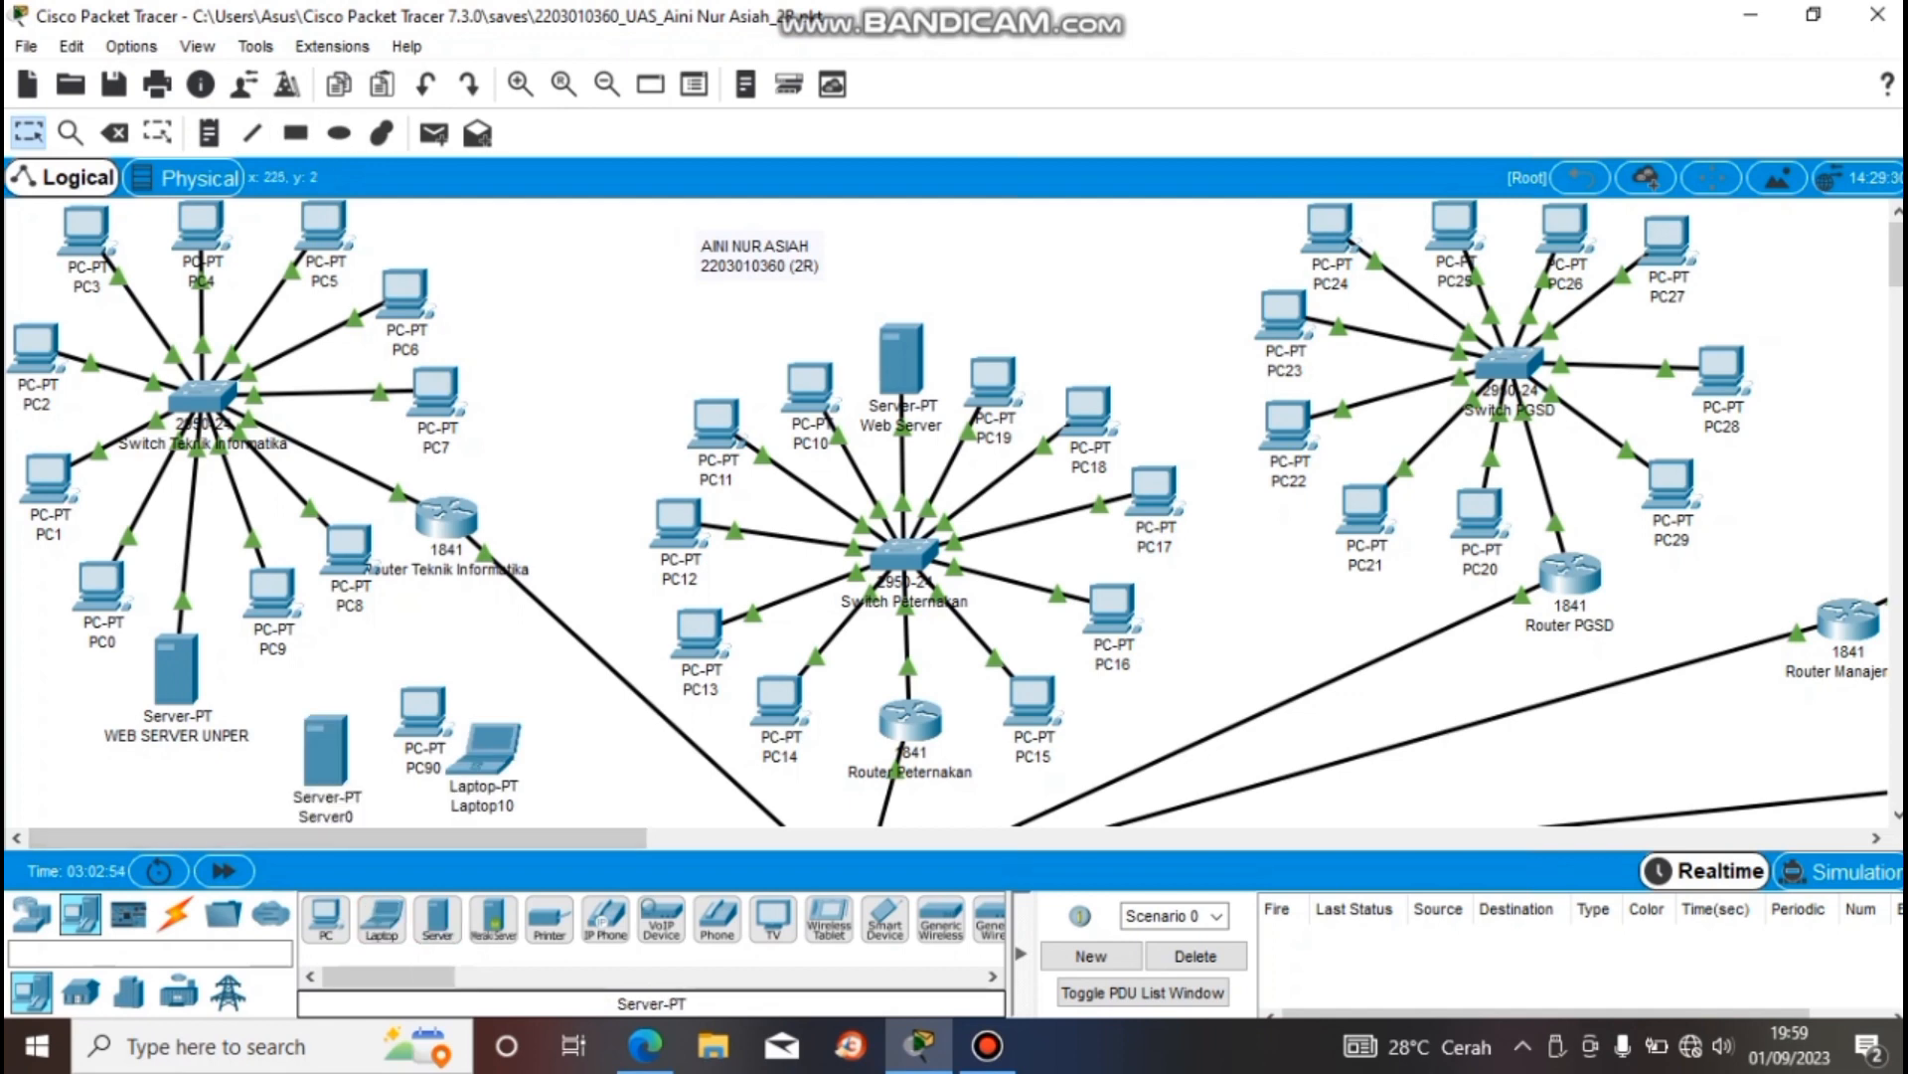
- Delete the newly placed PC, laptop and server, and return to the selection tool
{"action": "left_click", "coordinate": [115, 132]}
{"action": "left_click", "coordinate": [422, 708]}
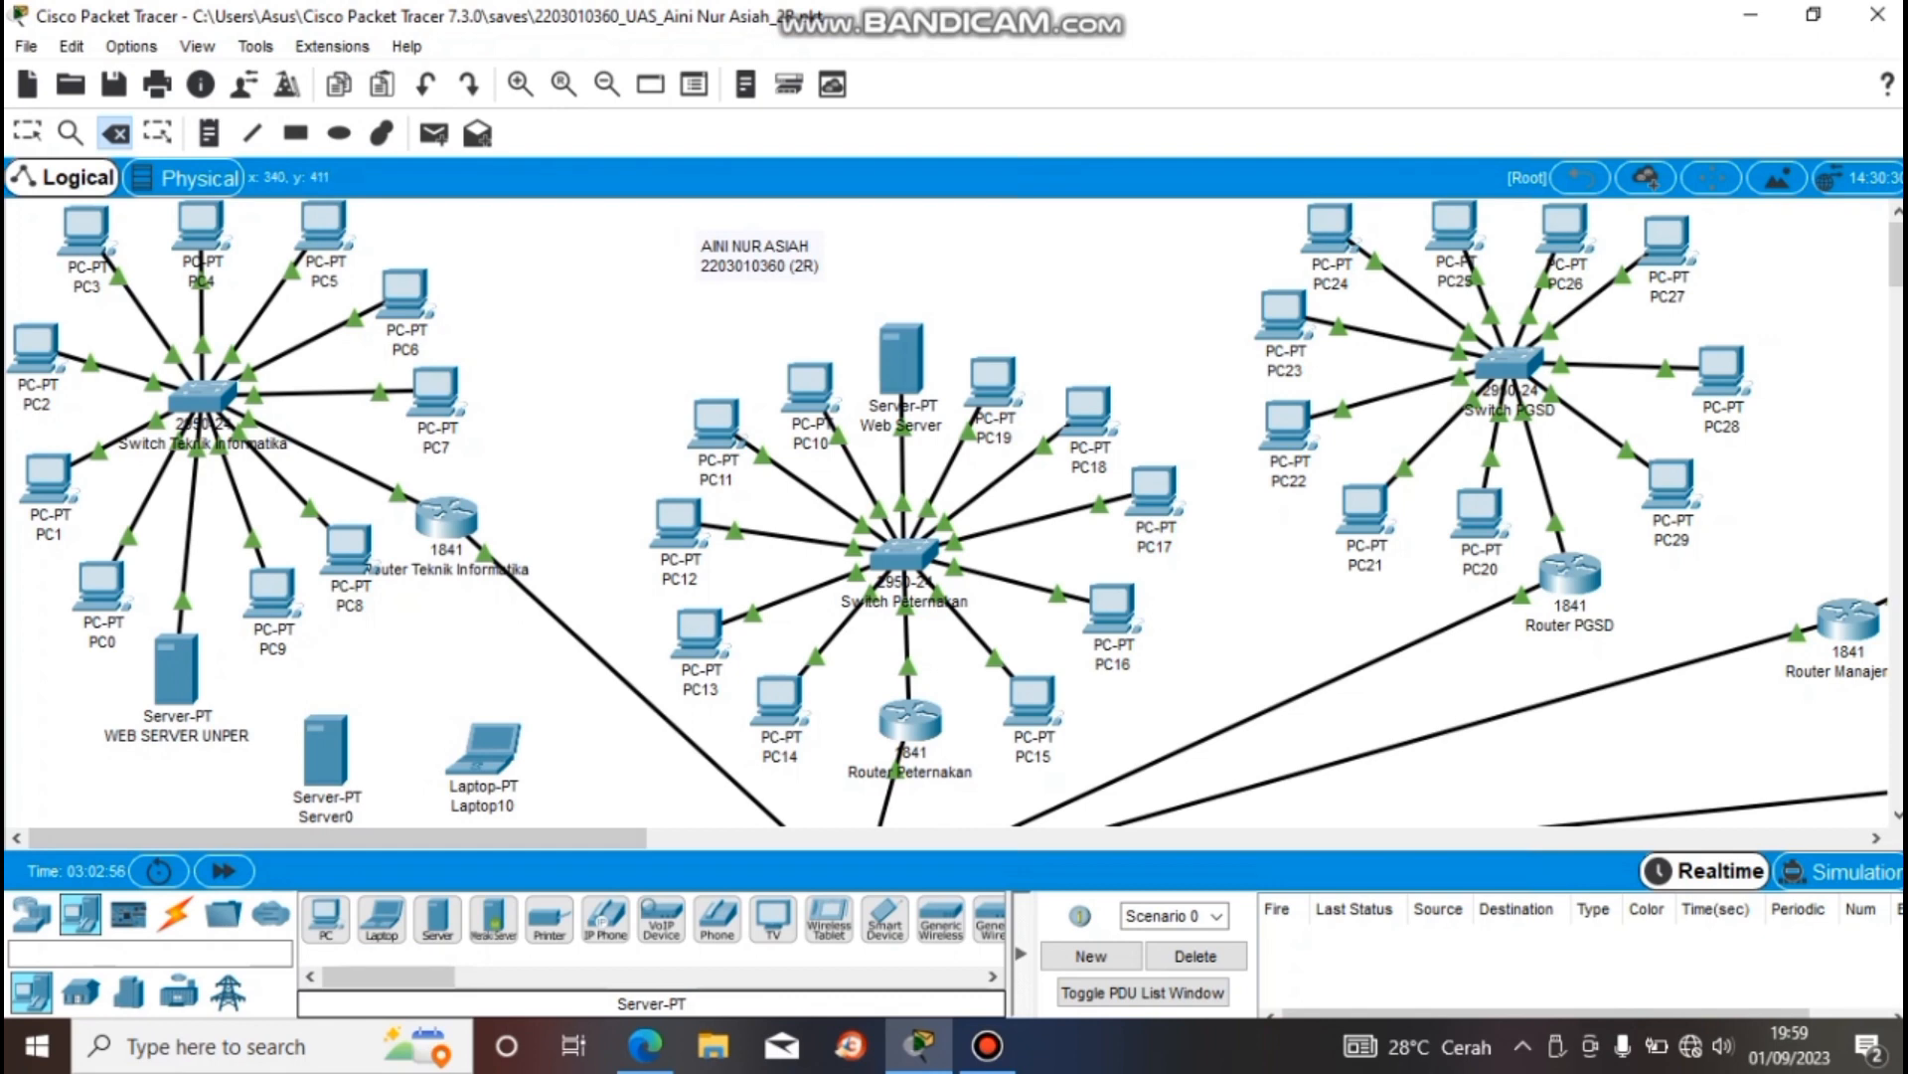
{"action": "left_click", "coordinate": [486, 748]}
{"action": "left_click", "coordinate": [325, 751]}
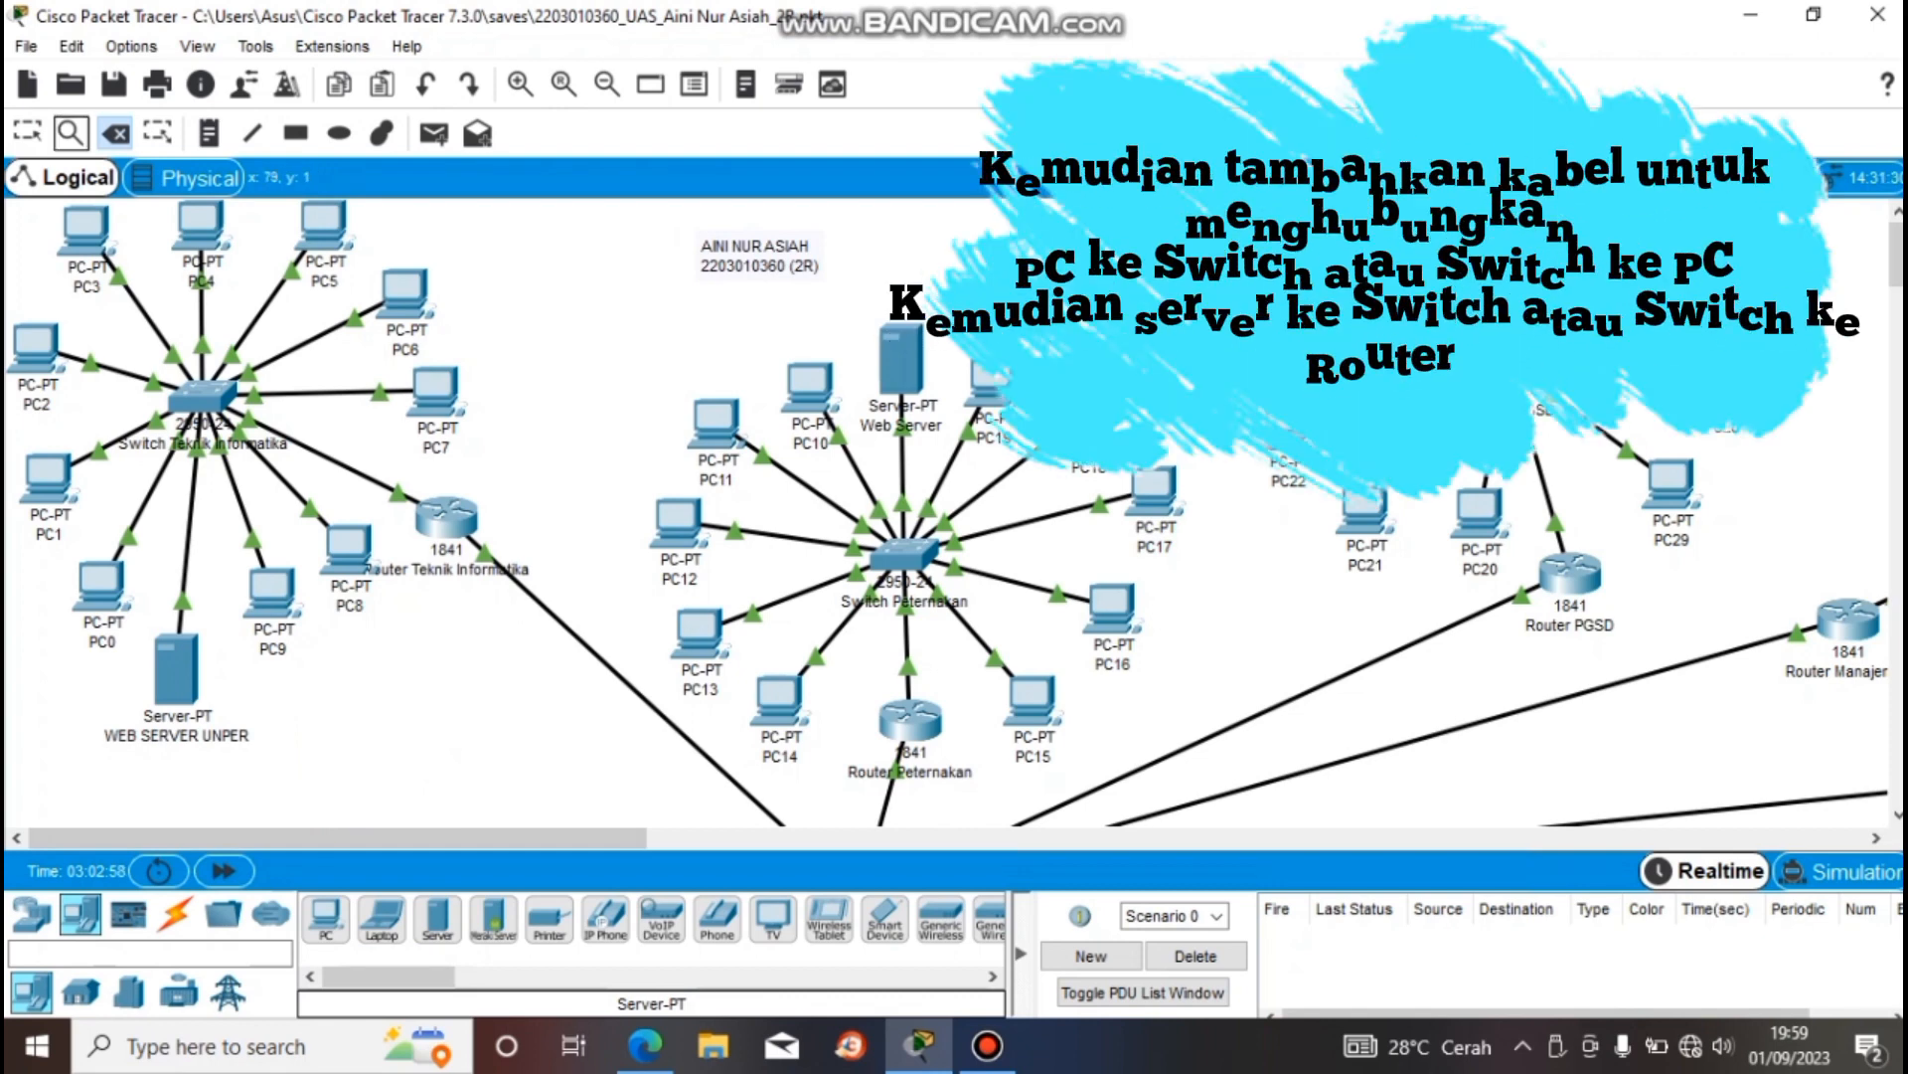
{"action": "left_click", "coordinate": [28, 132]}
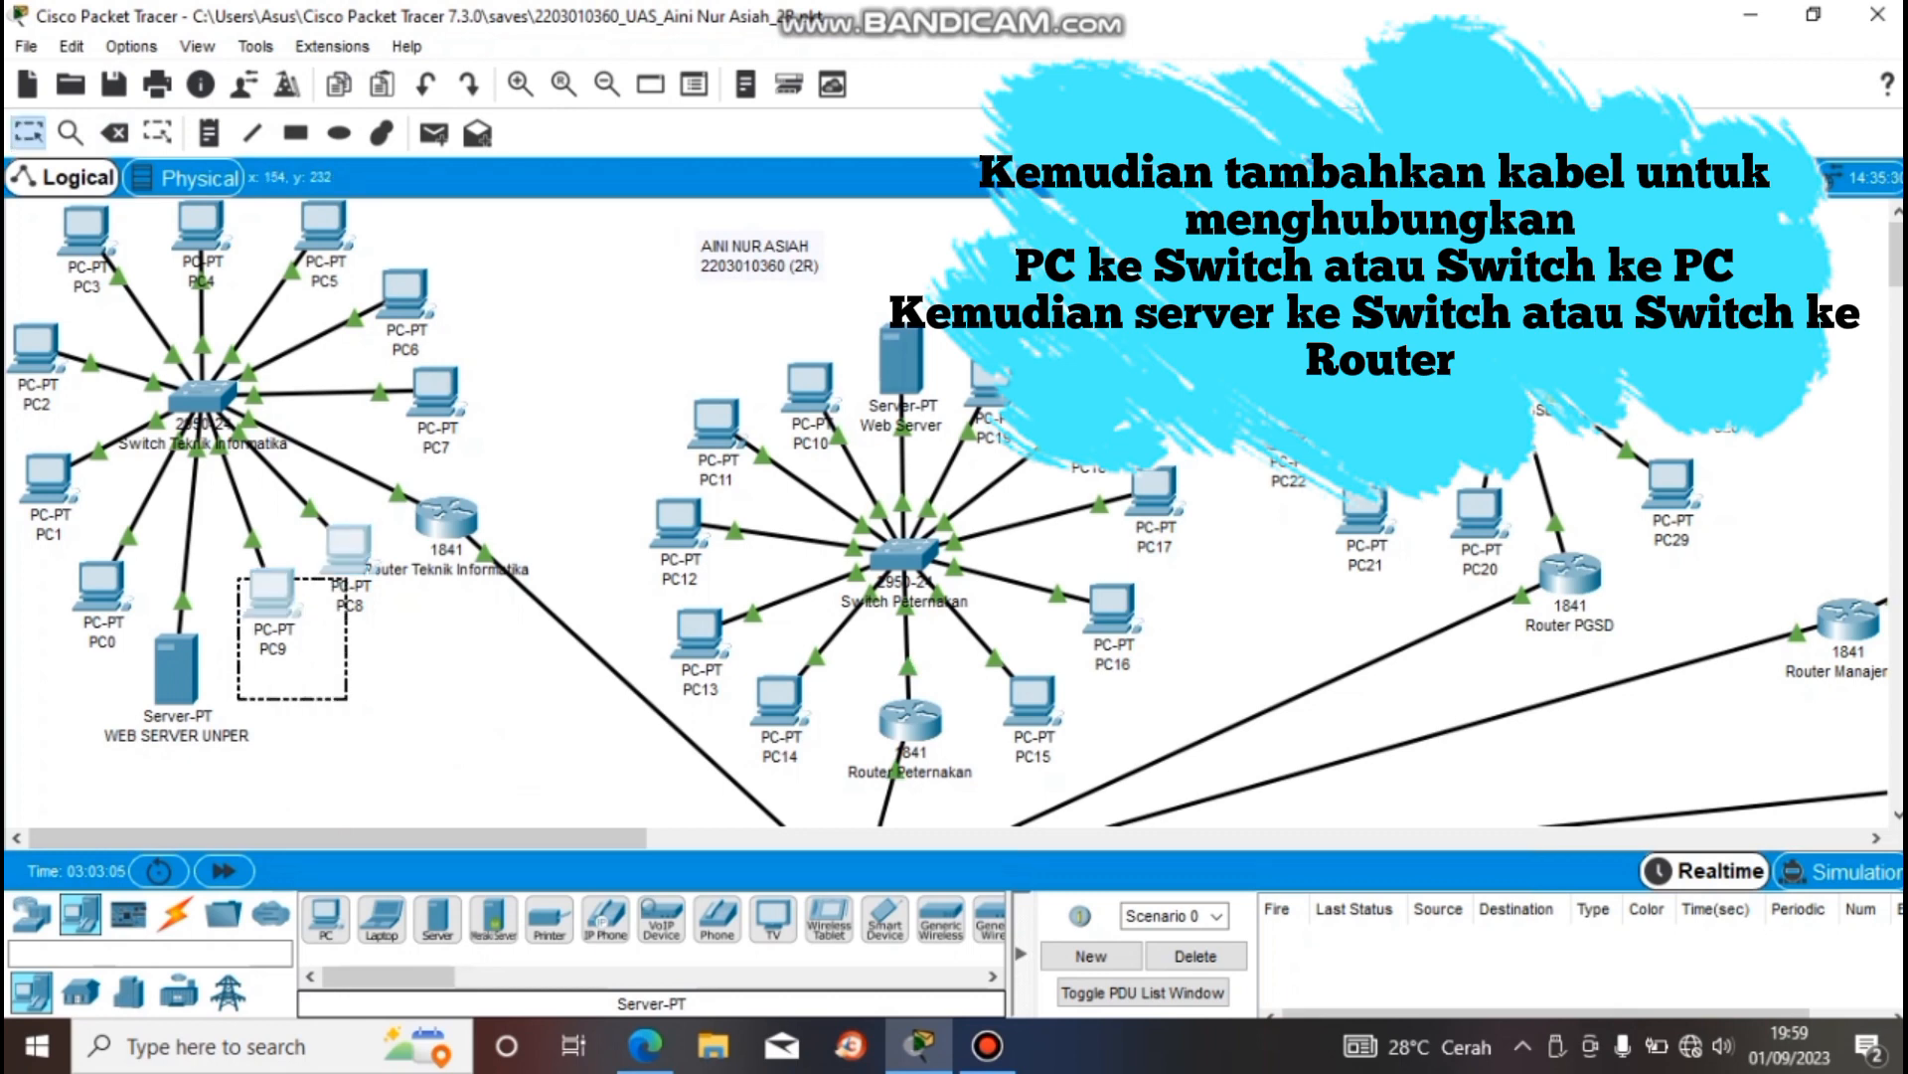
- Inspect the links at Switch Teknik Informatika and WEB SERVER UNPER, and display the available cable types
{"action": "left_click_drag", "start_coordinate": [136, 330], "coordinate": [282, 454]}
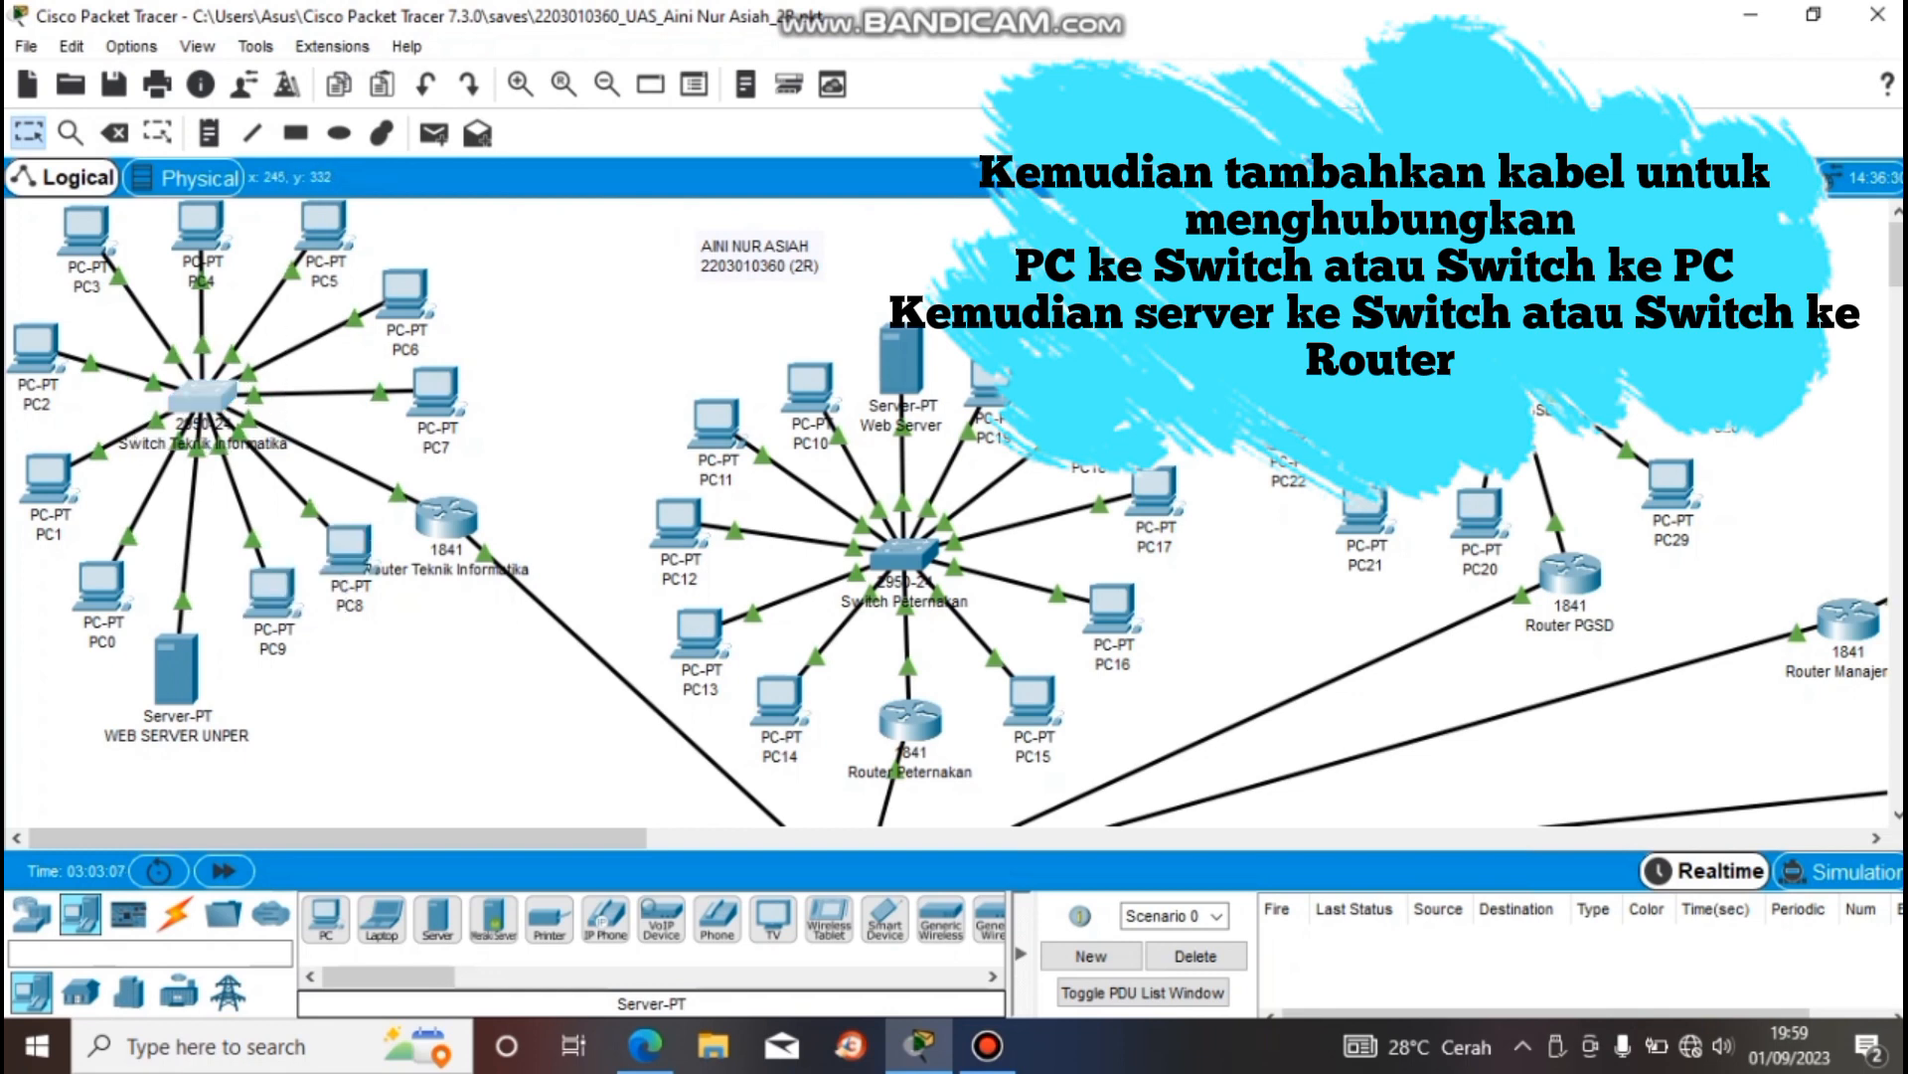
{"action": "left_click_drag", "start_coordinate": [298, 783], "coordinate": [161, 636]}
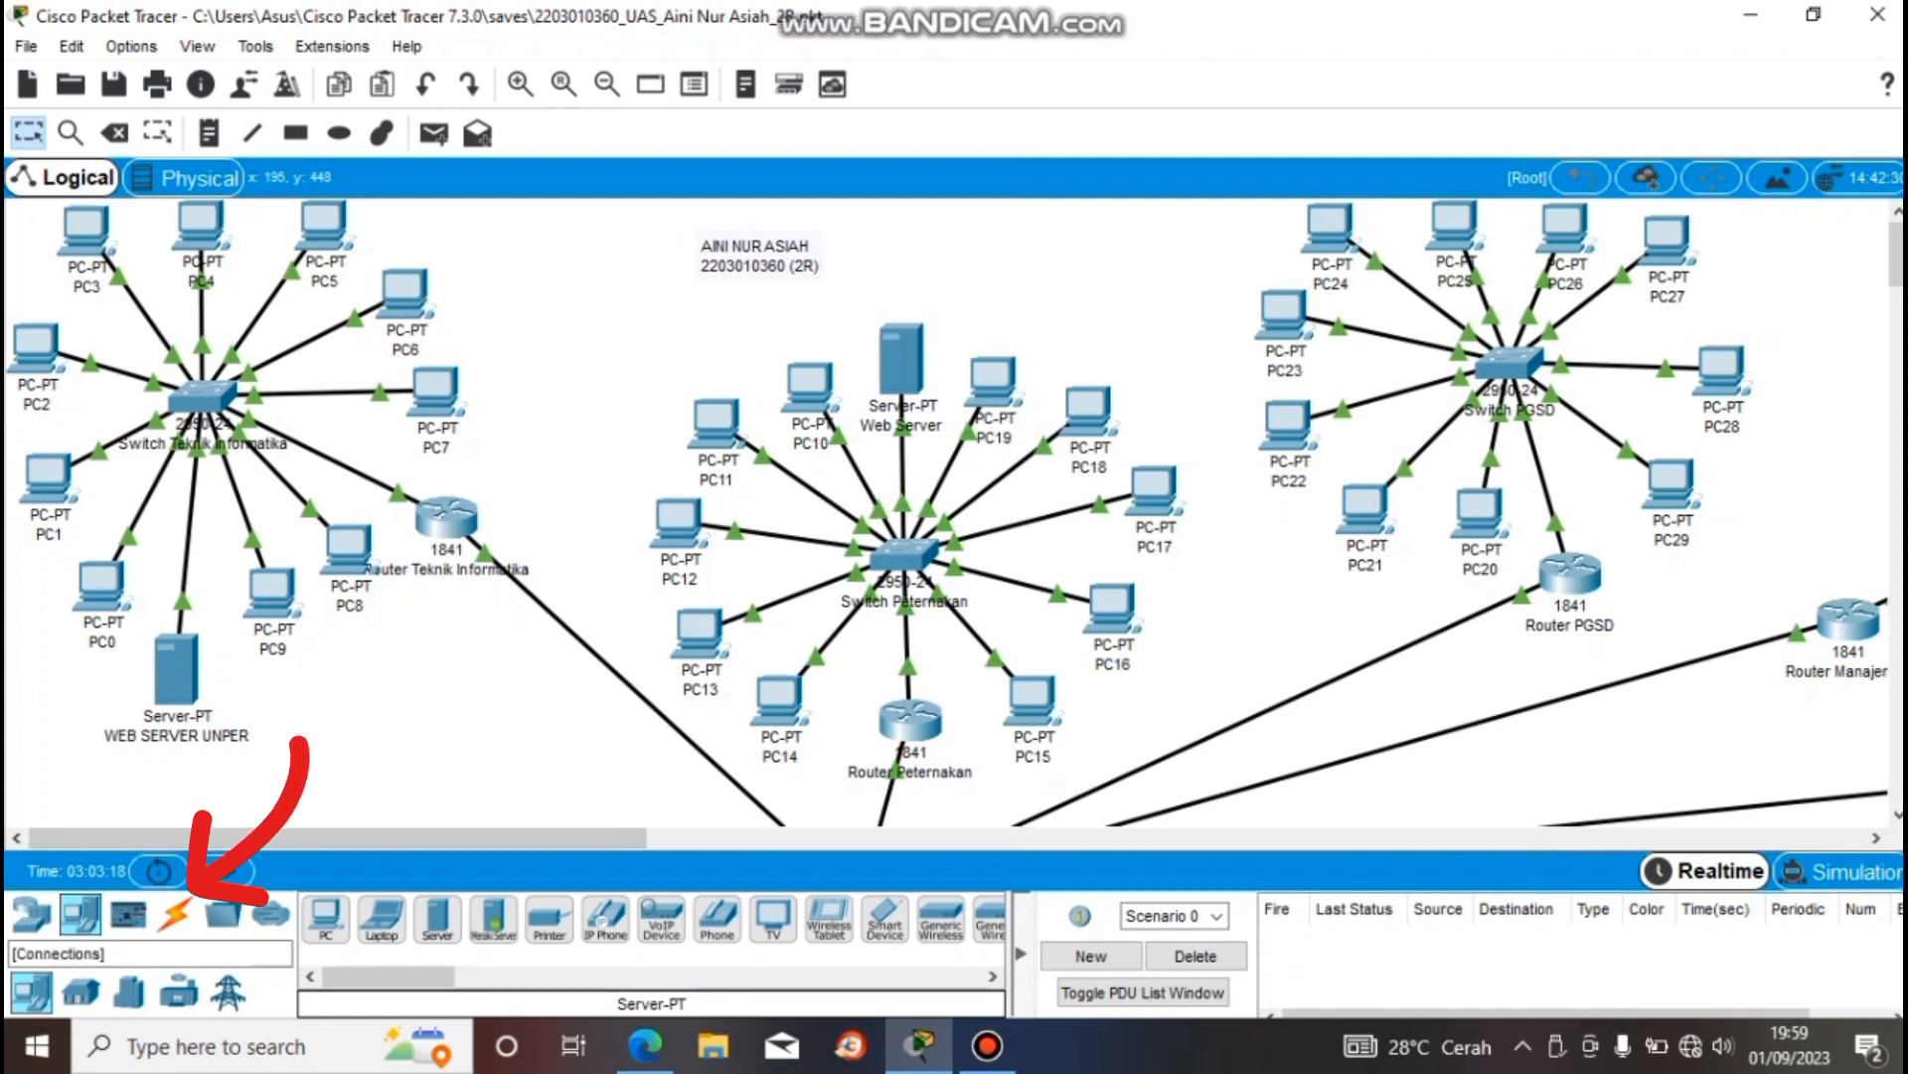
{"action": "left_click", "coordinate": [175, 913]}
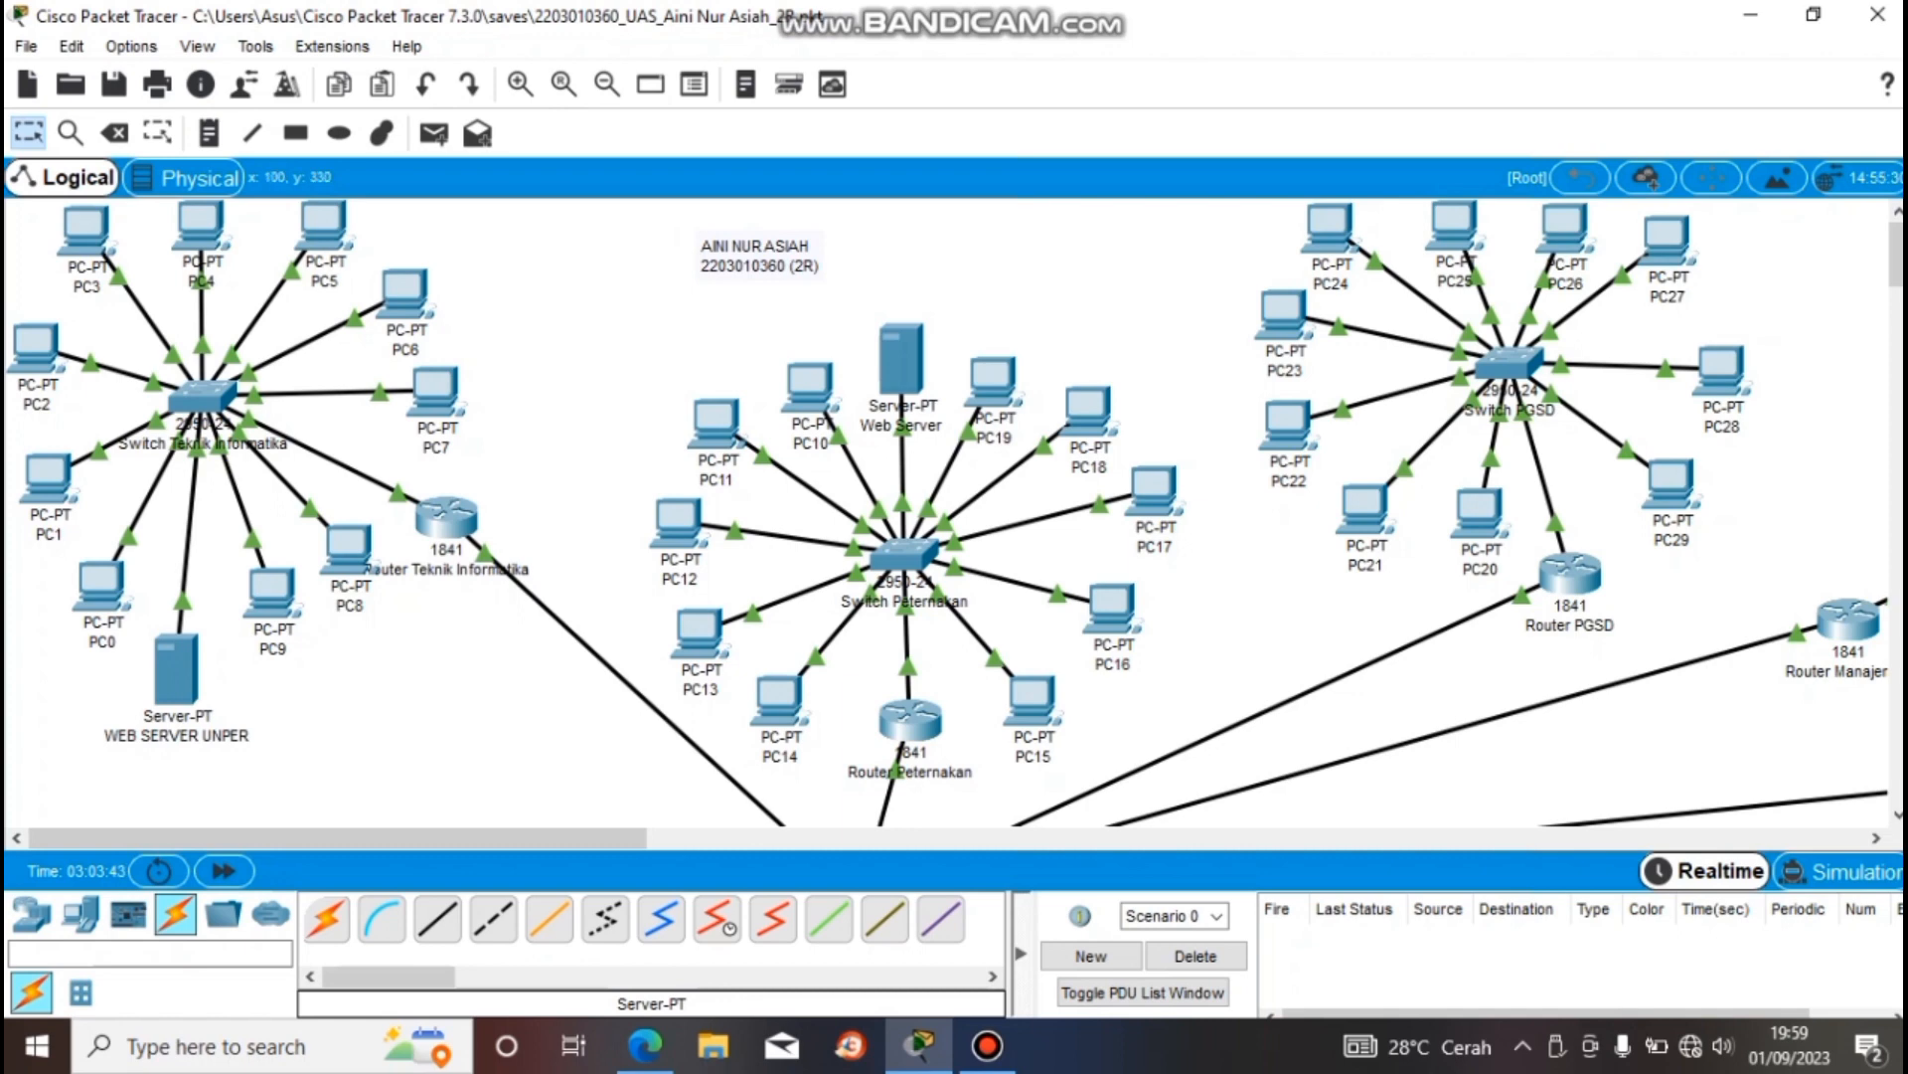
- Open the IP configuration of WEB SERVER UNPER and examine its static IP address
{"action": "left_click", "coordinate": [175, 668]}
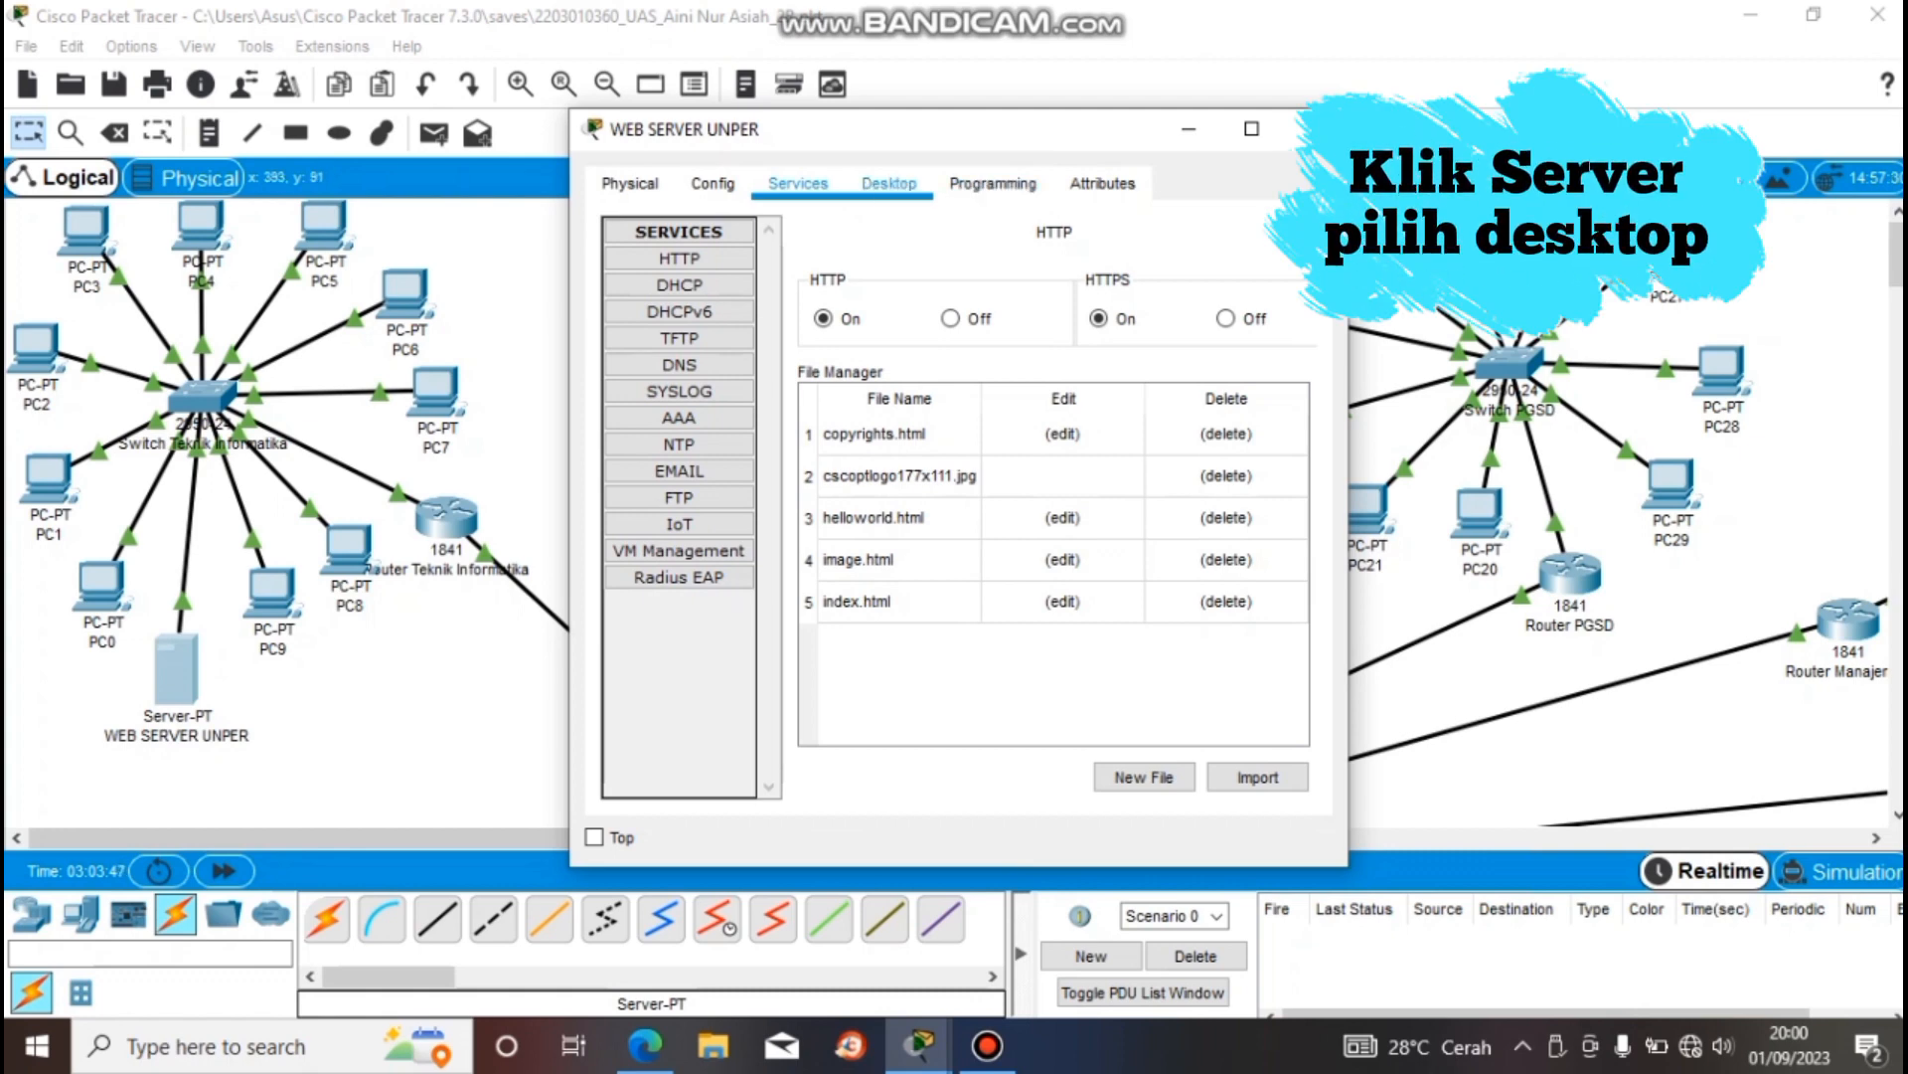
{"action": "left_click", "coordinate": [889, 183]}
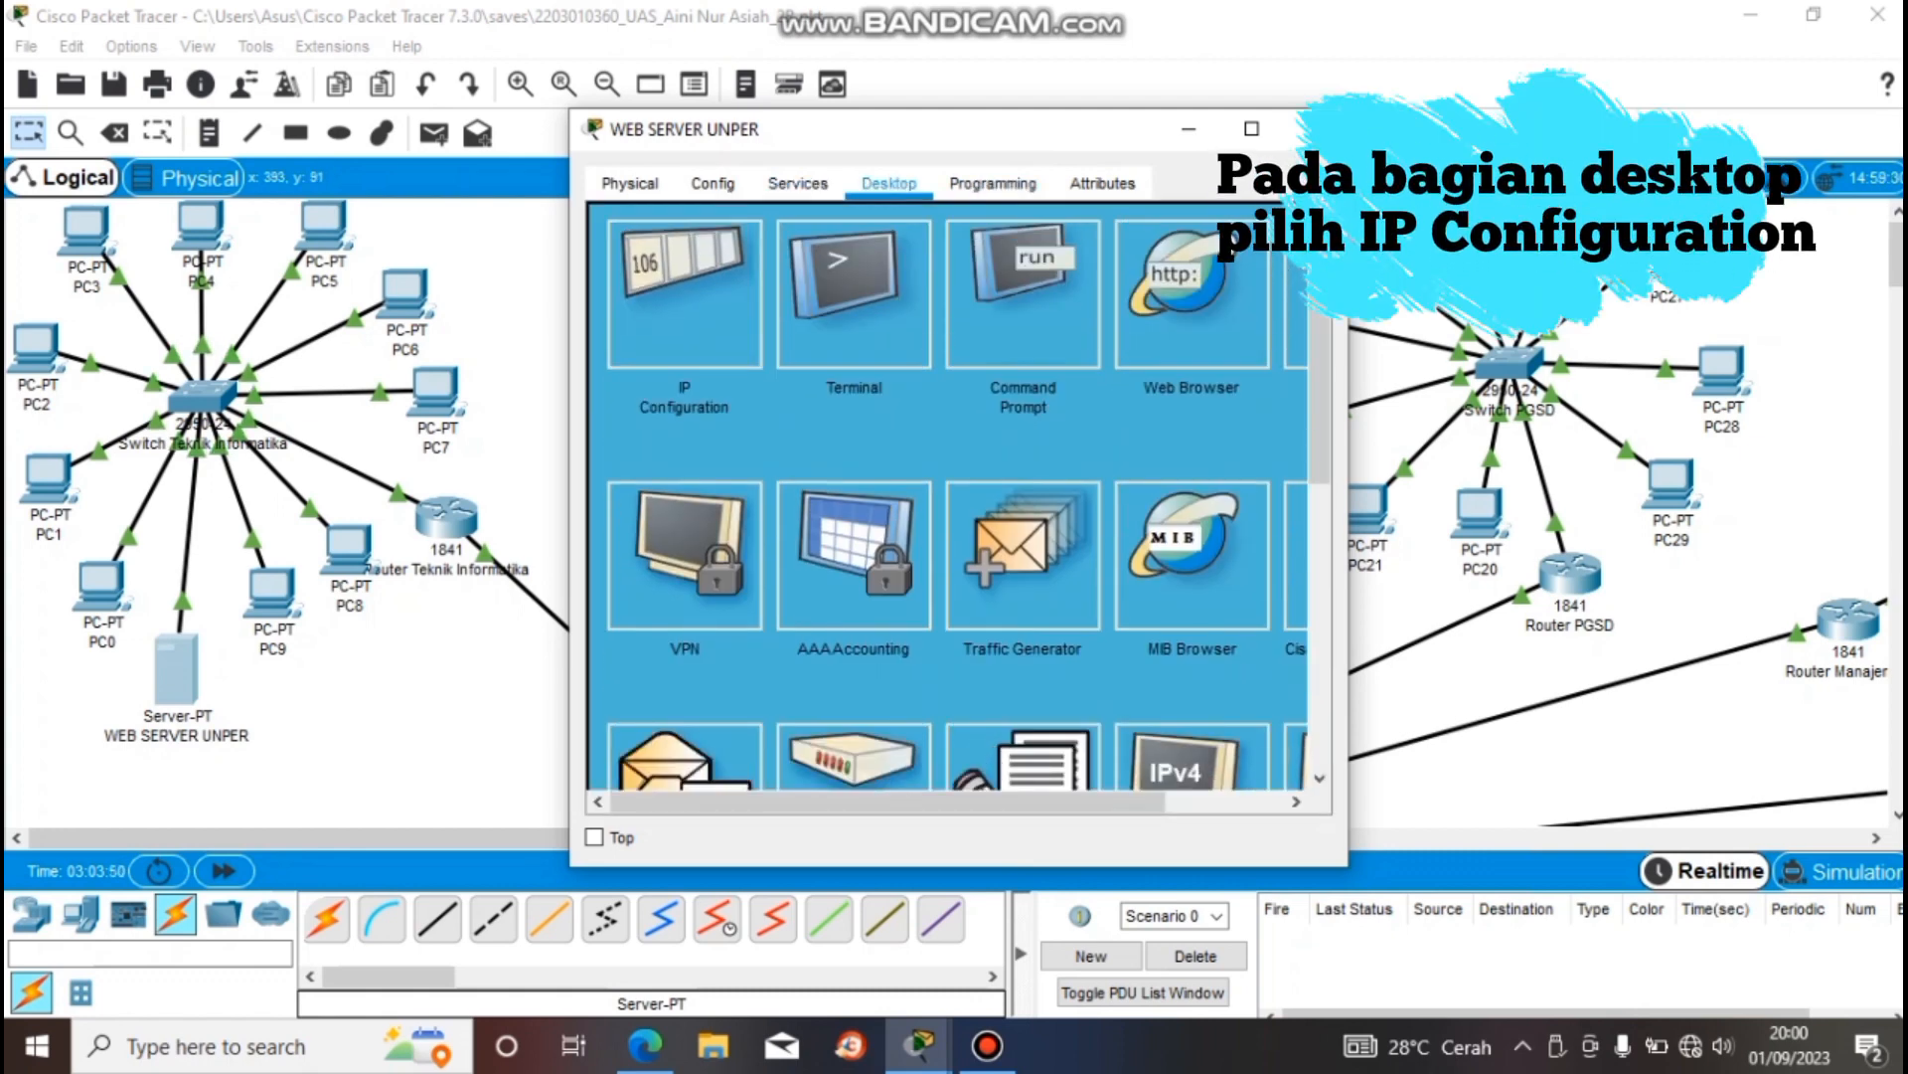
{"action": "left_click", "coordinate": [684, 298]}
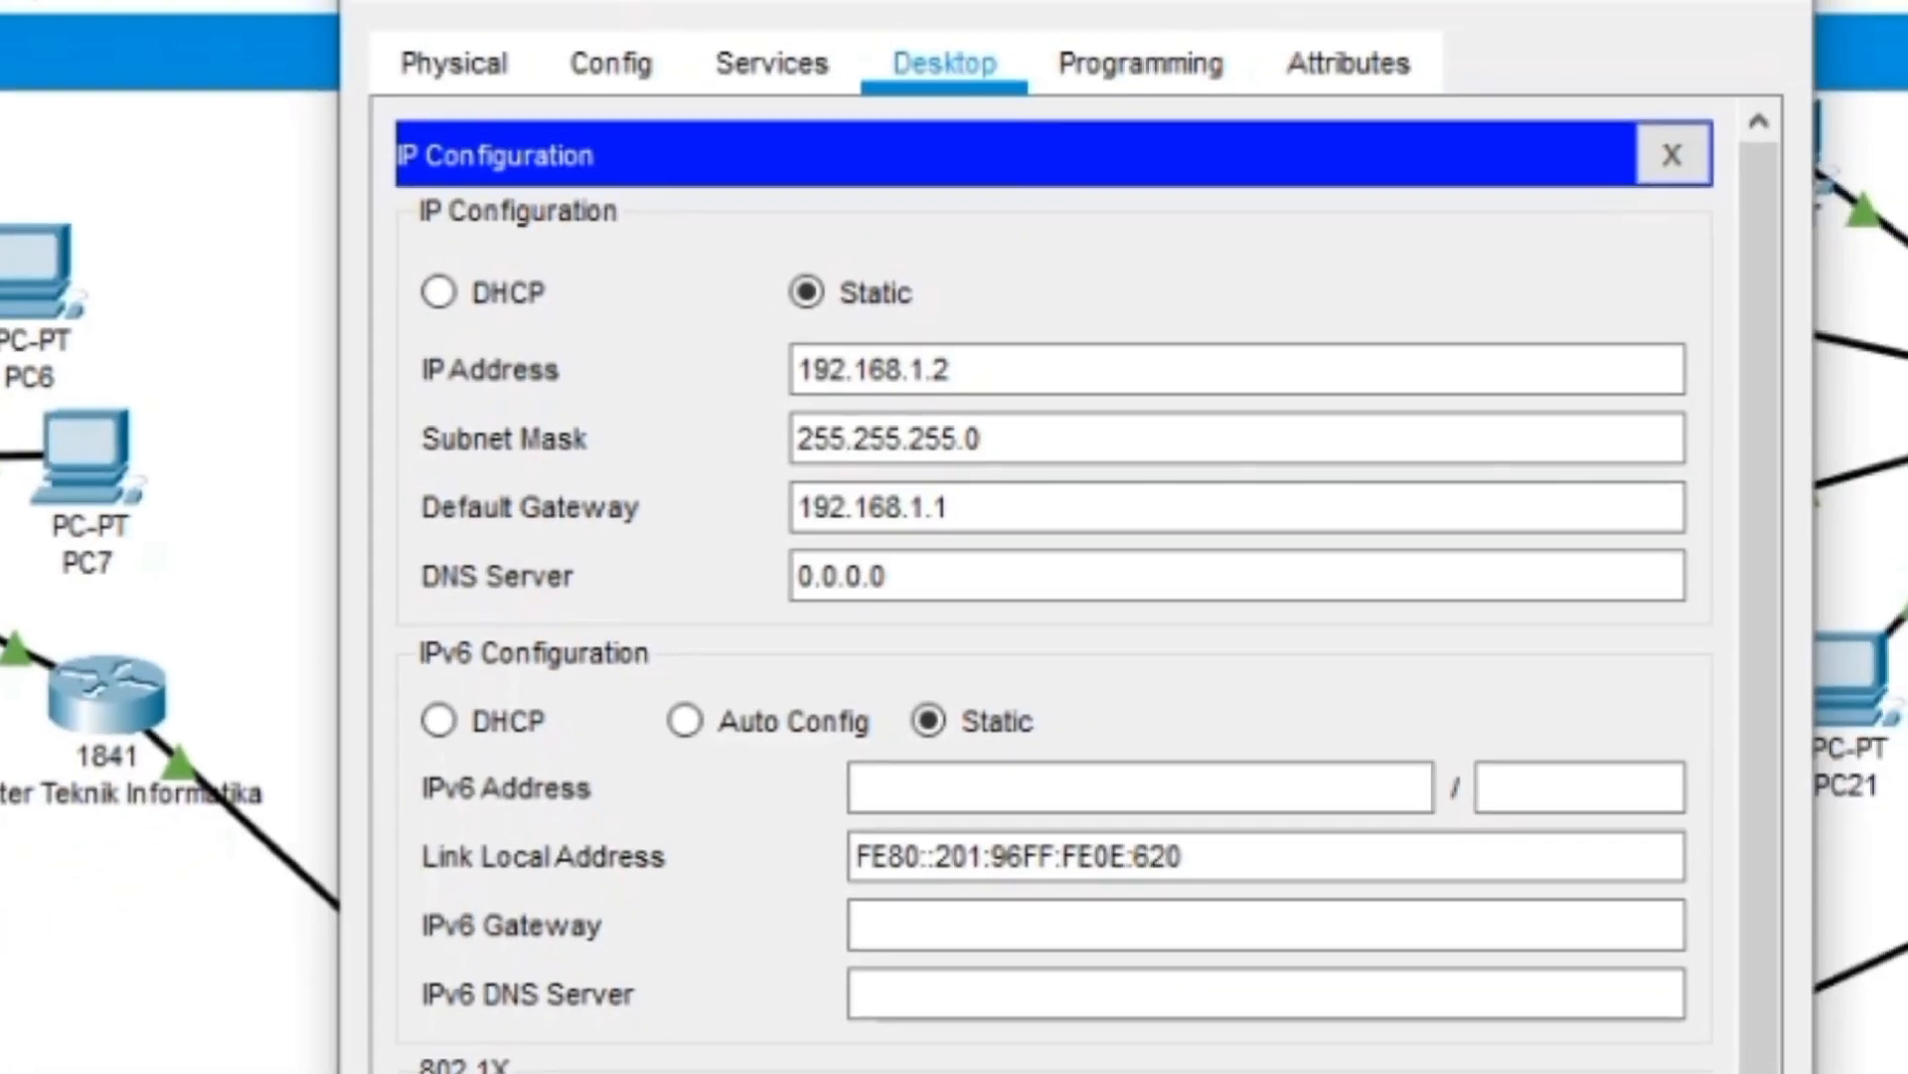
{"action": "left_click", "coordinate": [949, 369]}
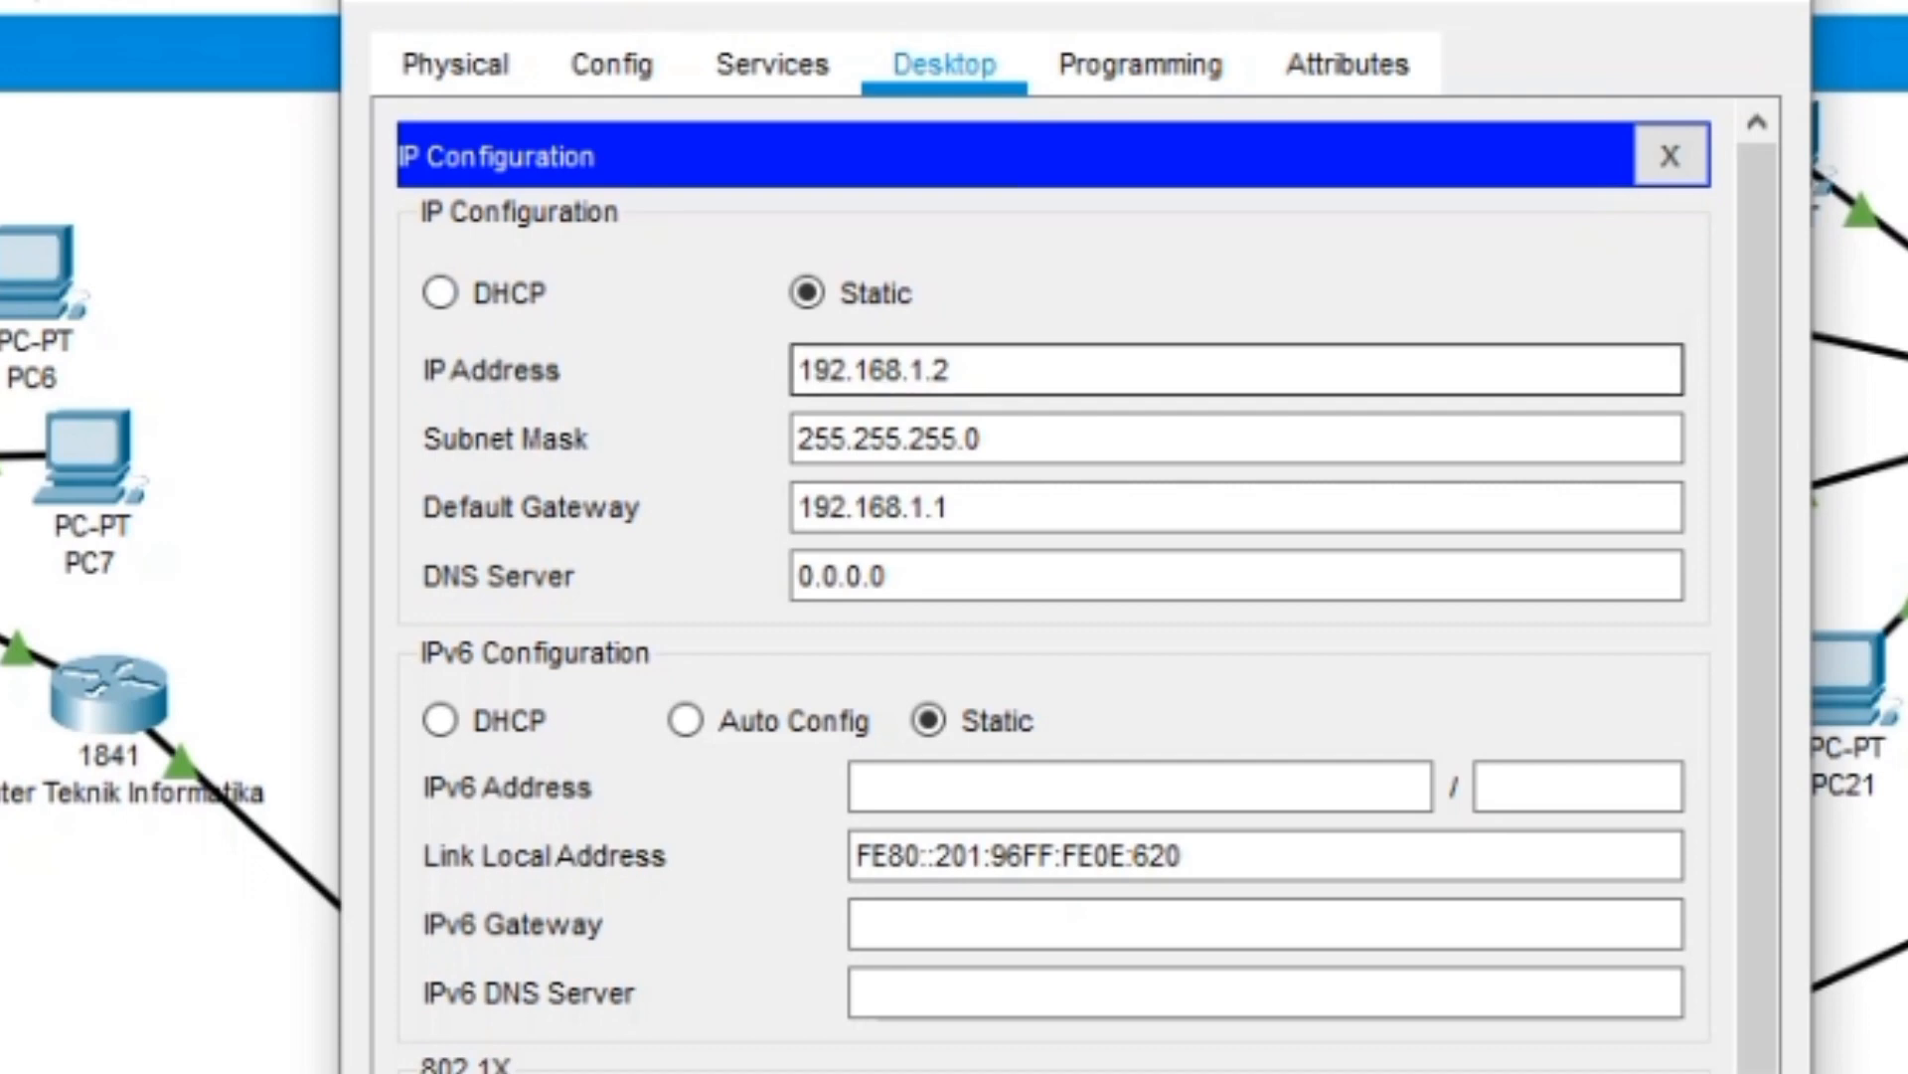
{"action": "key", "text": "shift+Home"}
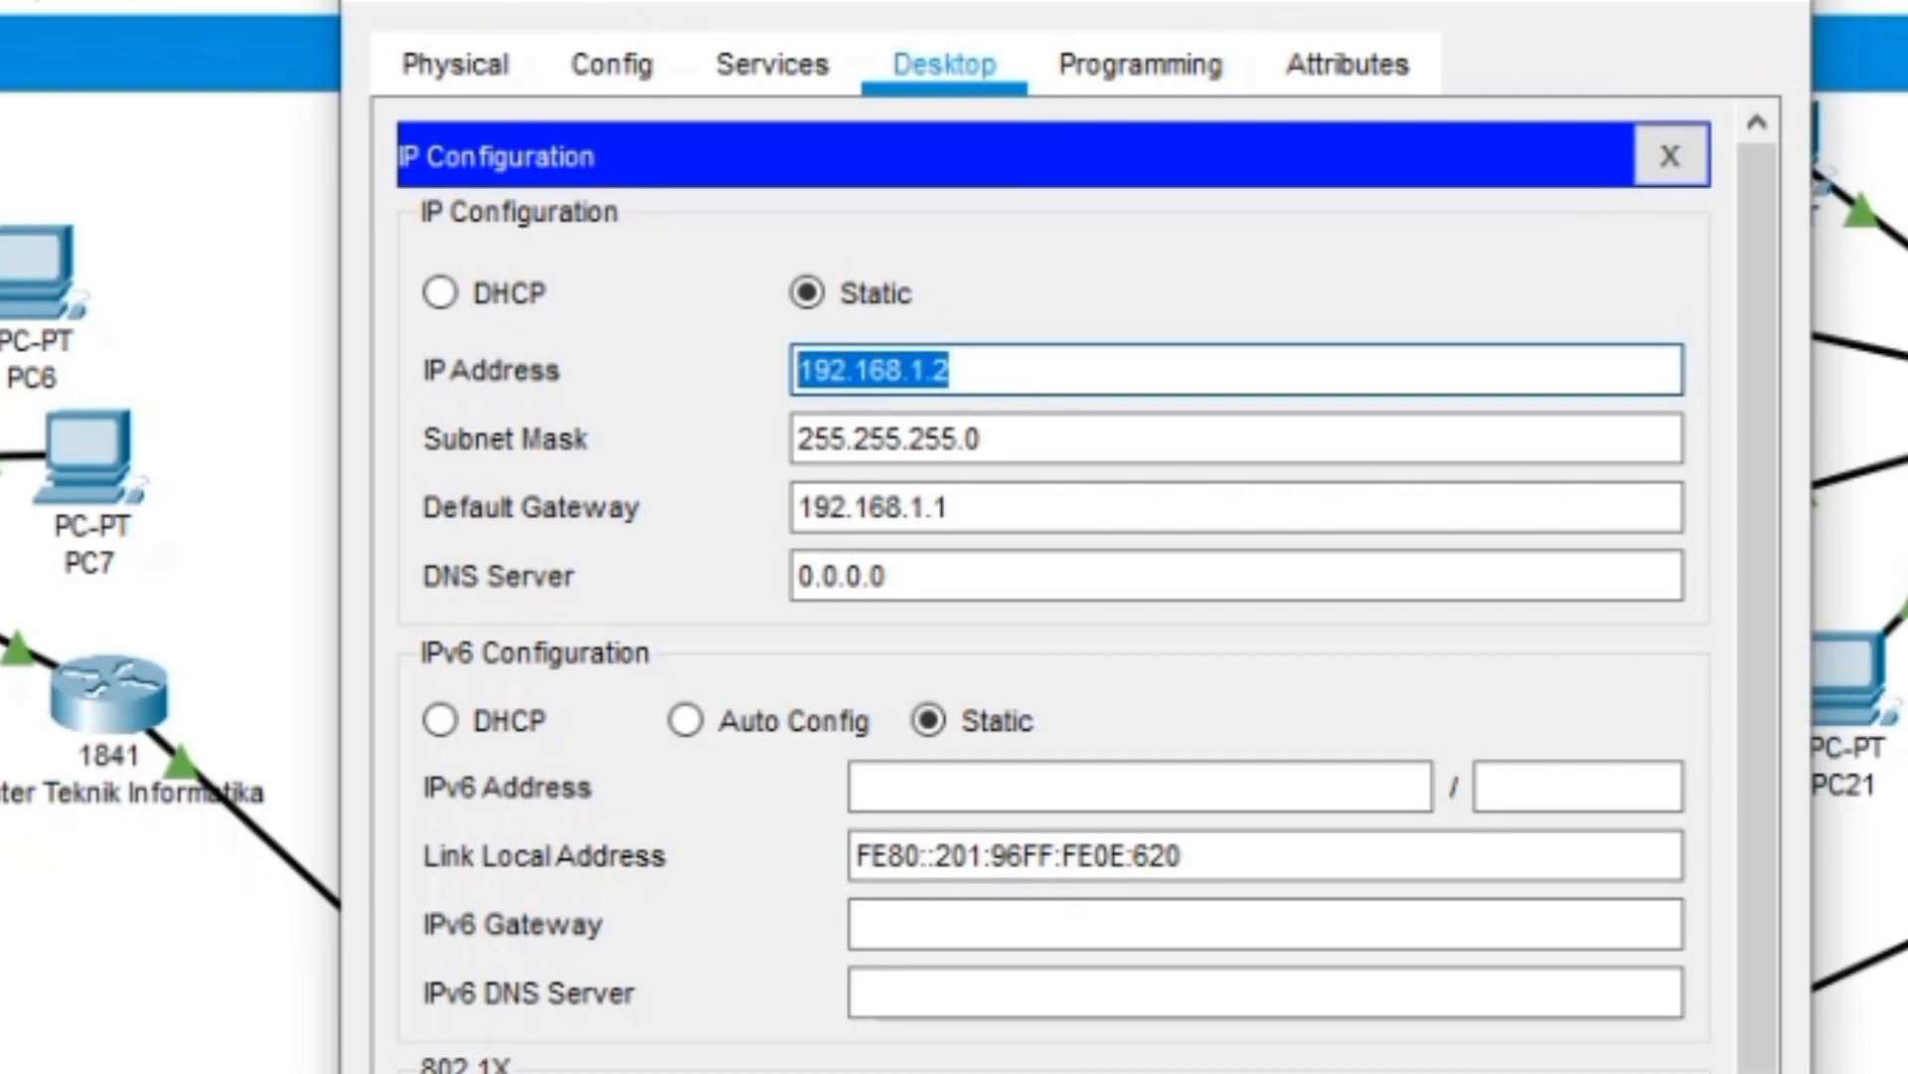
{"action": "key", "text": "End"}
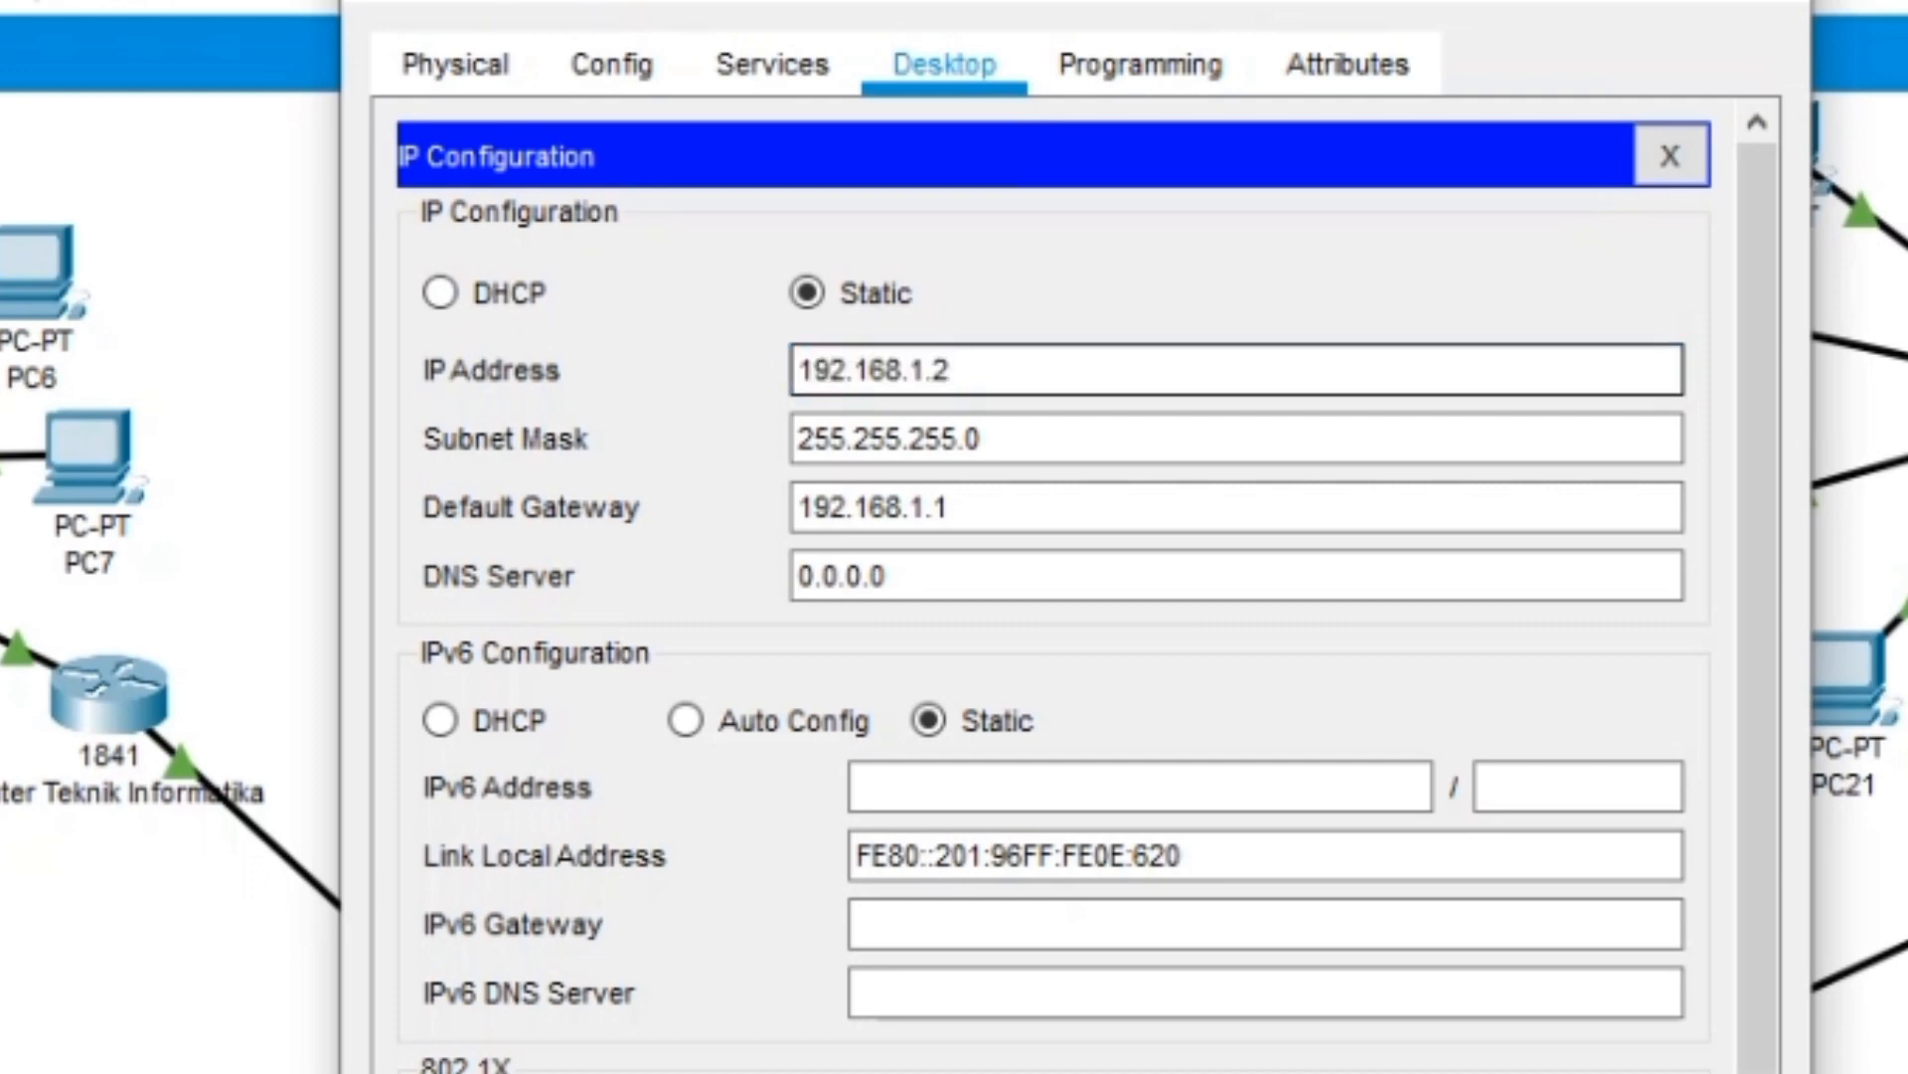
{"action": "key", "text": "Home"}
{"action": "key", "text": "shift+Right"}
{"action": "key", "text": "shift+Right"}
{"action": "key", "text": "shift+Right"}
{"action": "key", "text": "shift+Right"}
{"action": "key", "text": "shift+Right"}
{"action": "key", "text": "shift+Right"}
{"action": "key", "text": "shift+Right"}
{"action": "key", "text": "shift+Right"}
{"action": "key", "text": "shift+Right"}
{"action": "key", "text": "shift+Right"}
{"action": "key", "text": "shift+Right"}
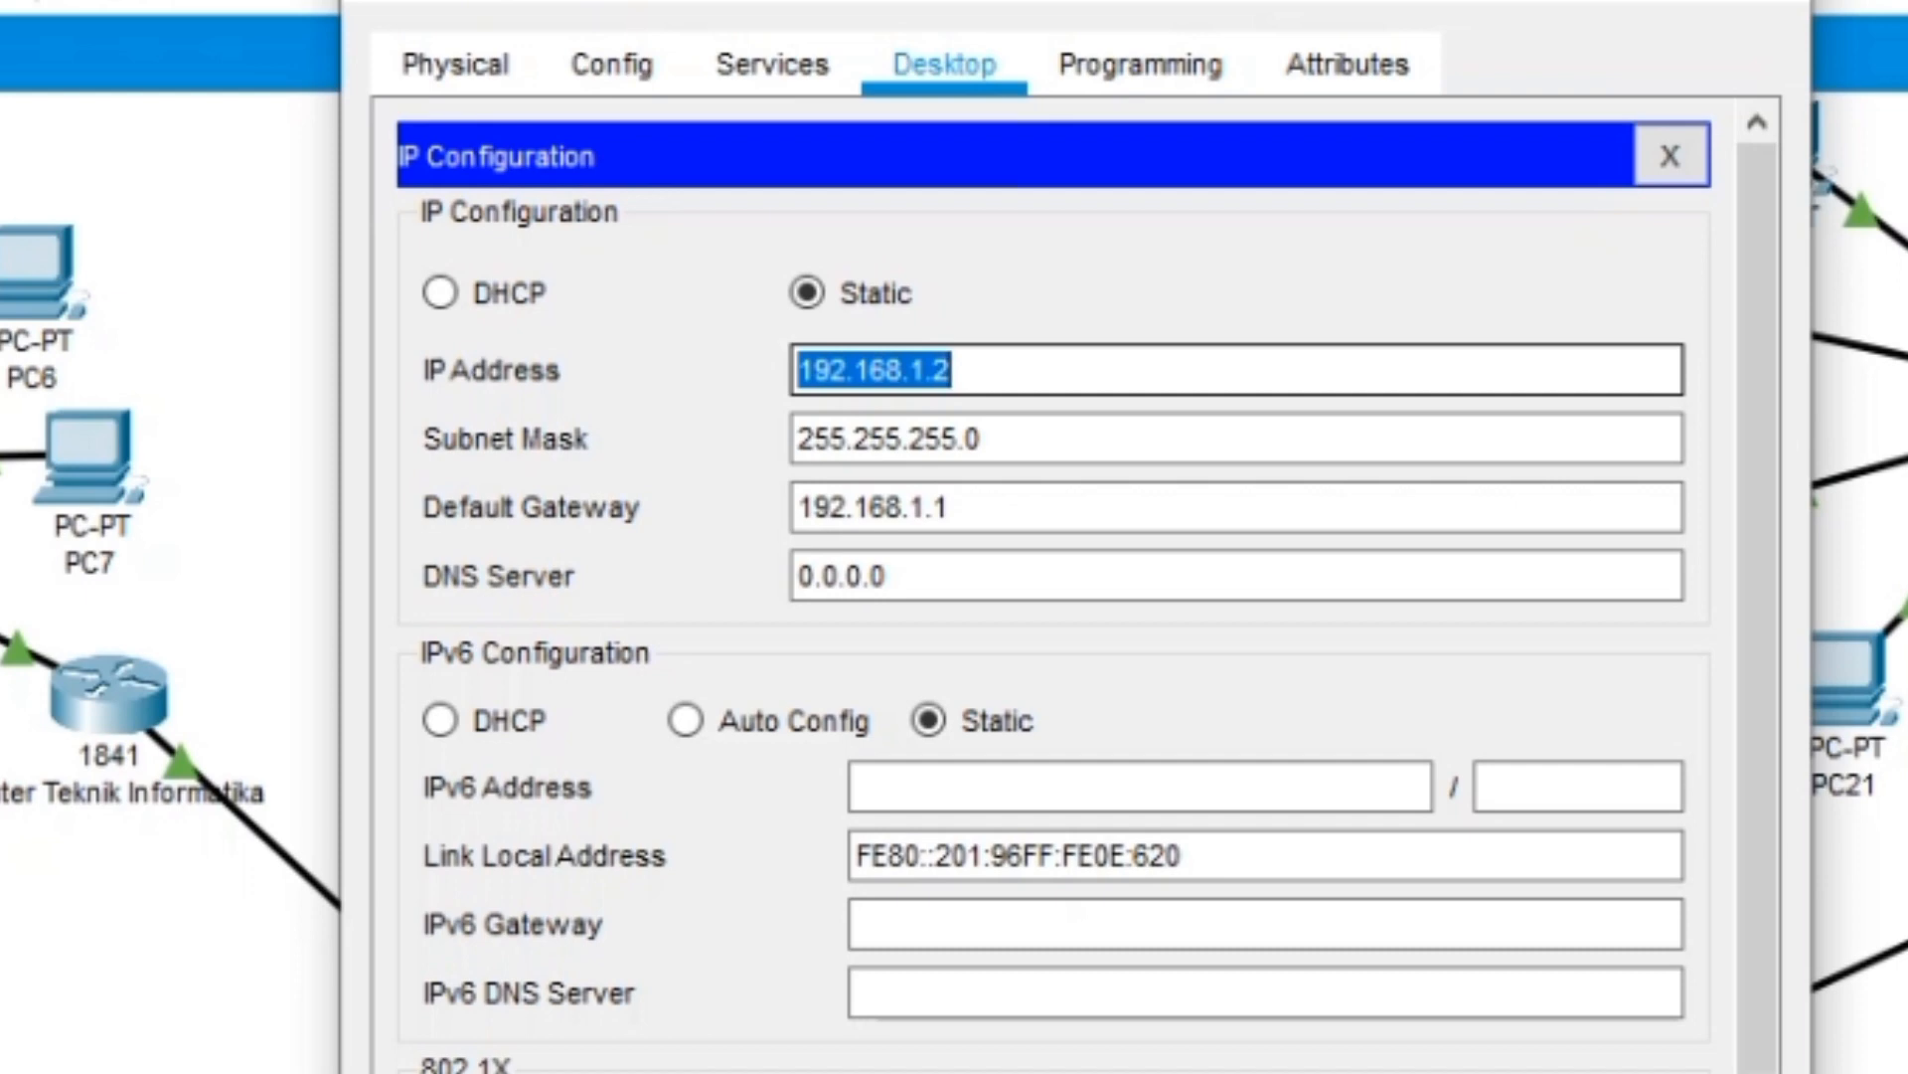
{"action": "key", "text": "End"}
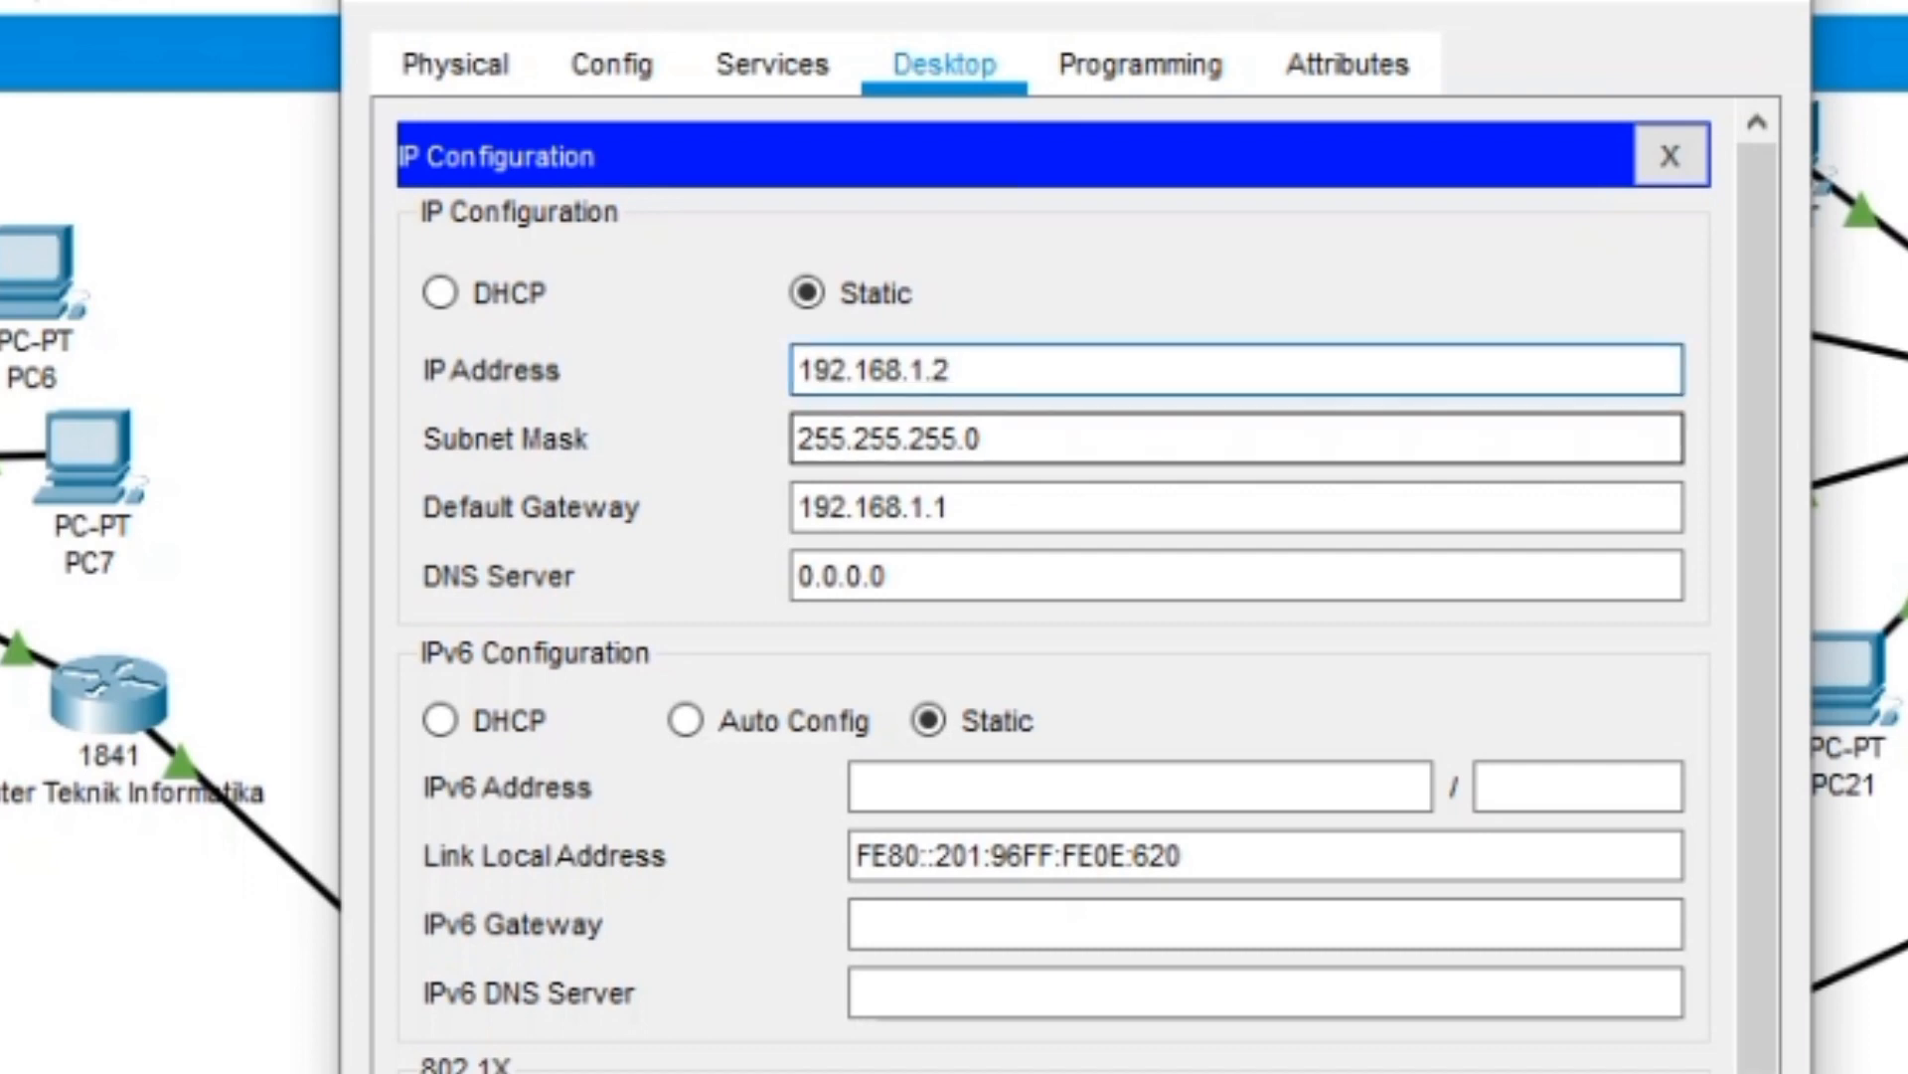
- Check the subnet mask and default gateway of WEB SERVER UNPER, and compare them with its IP address
{"action": "left_click", "coordinate": [981, 438]}
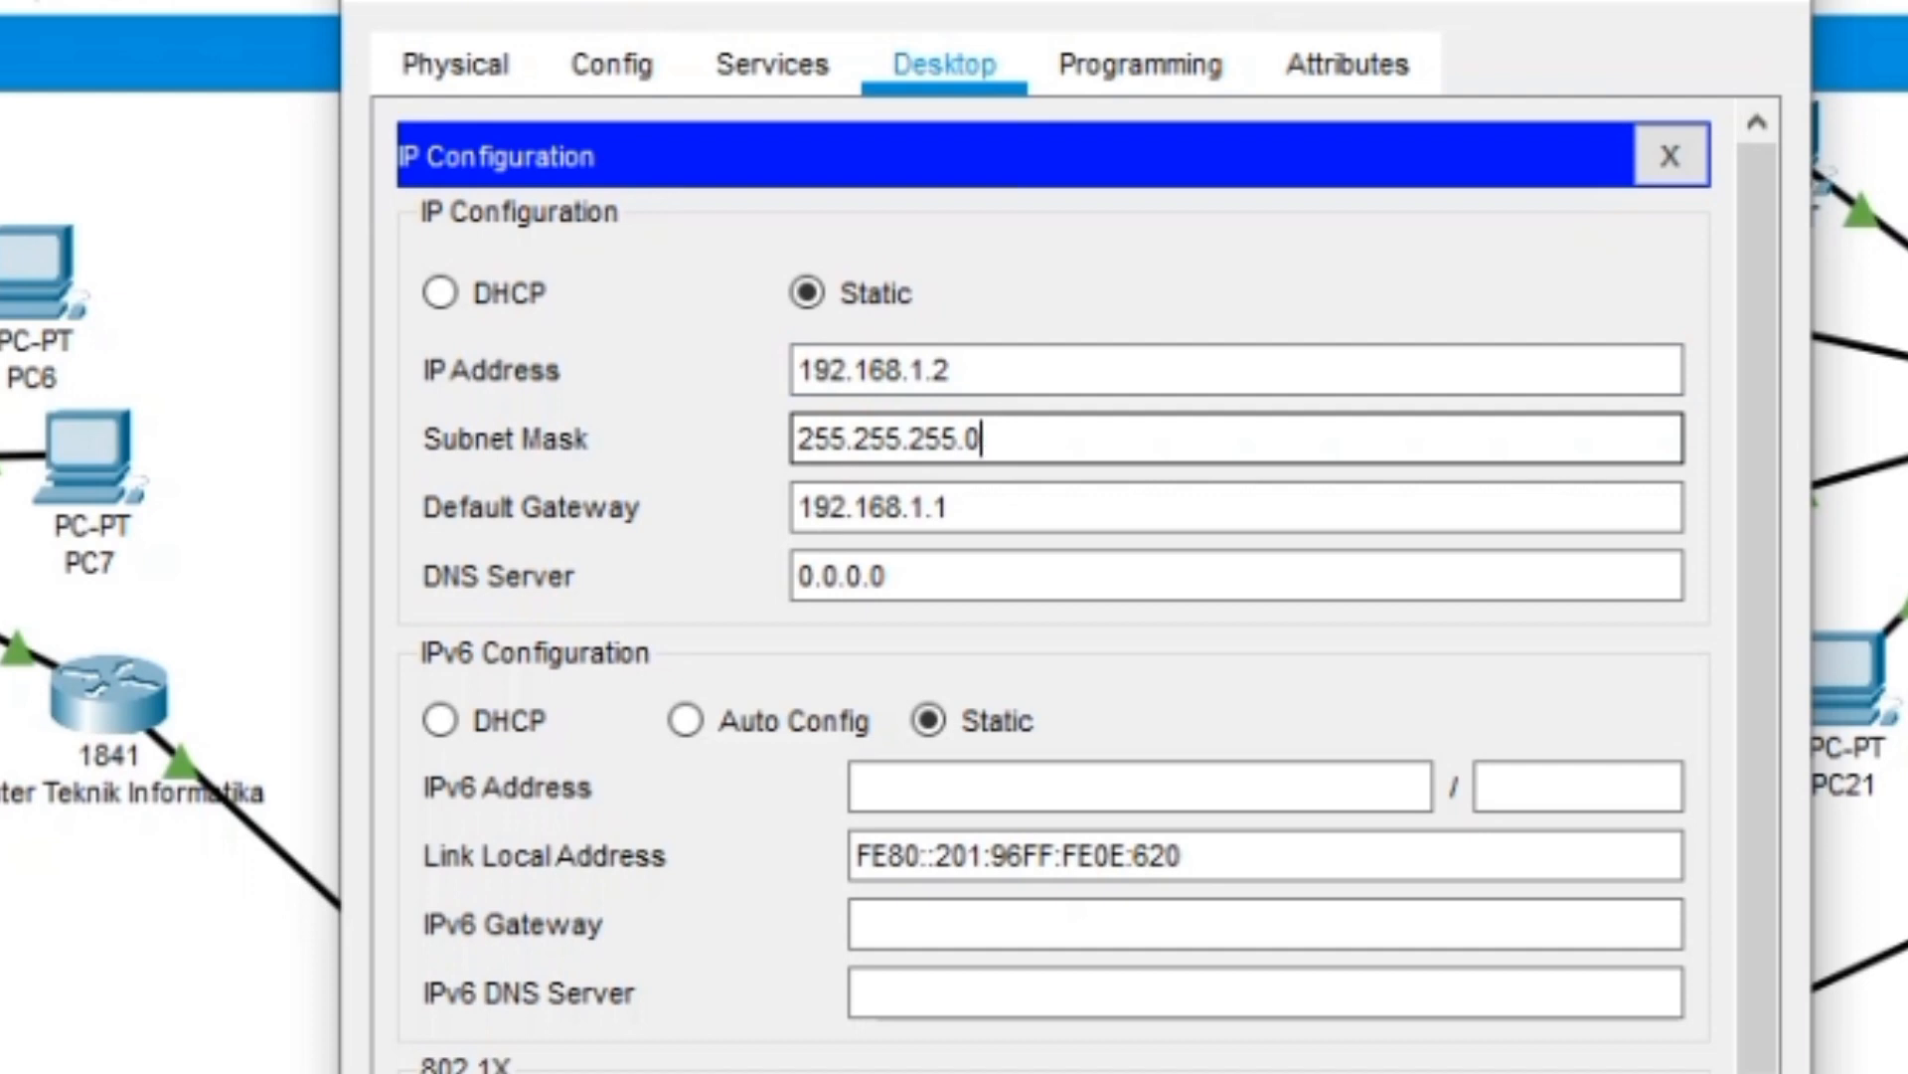
{"action": "key", "text": "Tab"}
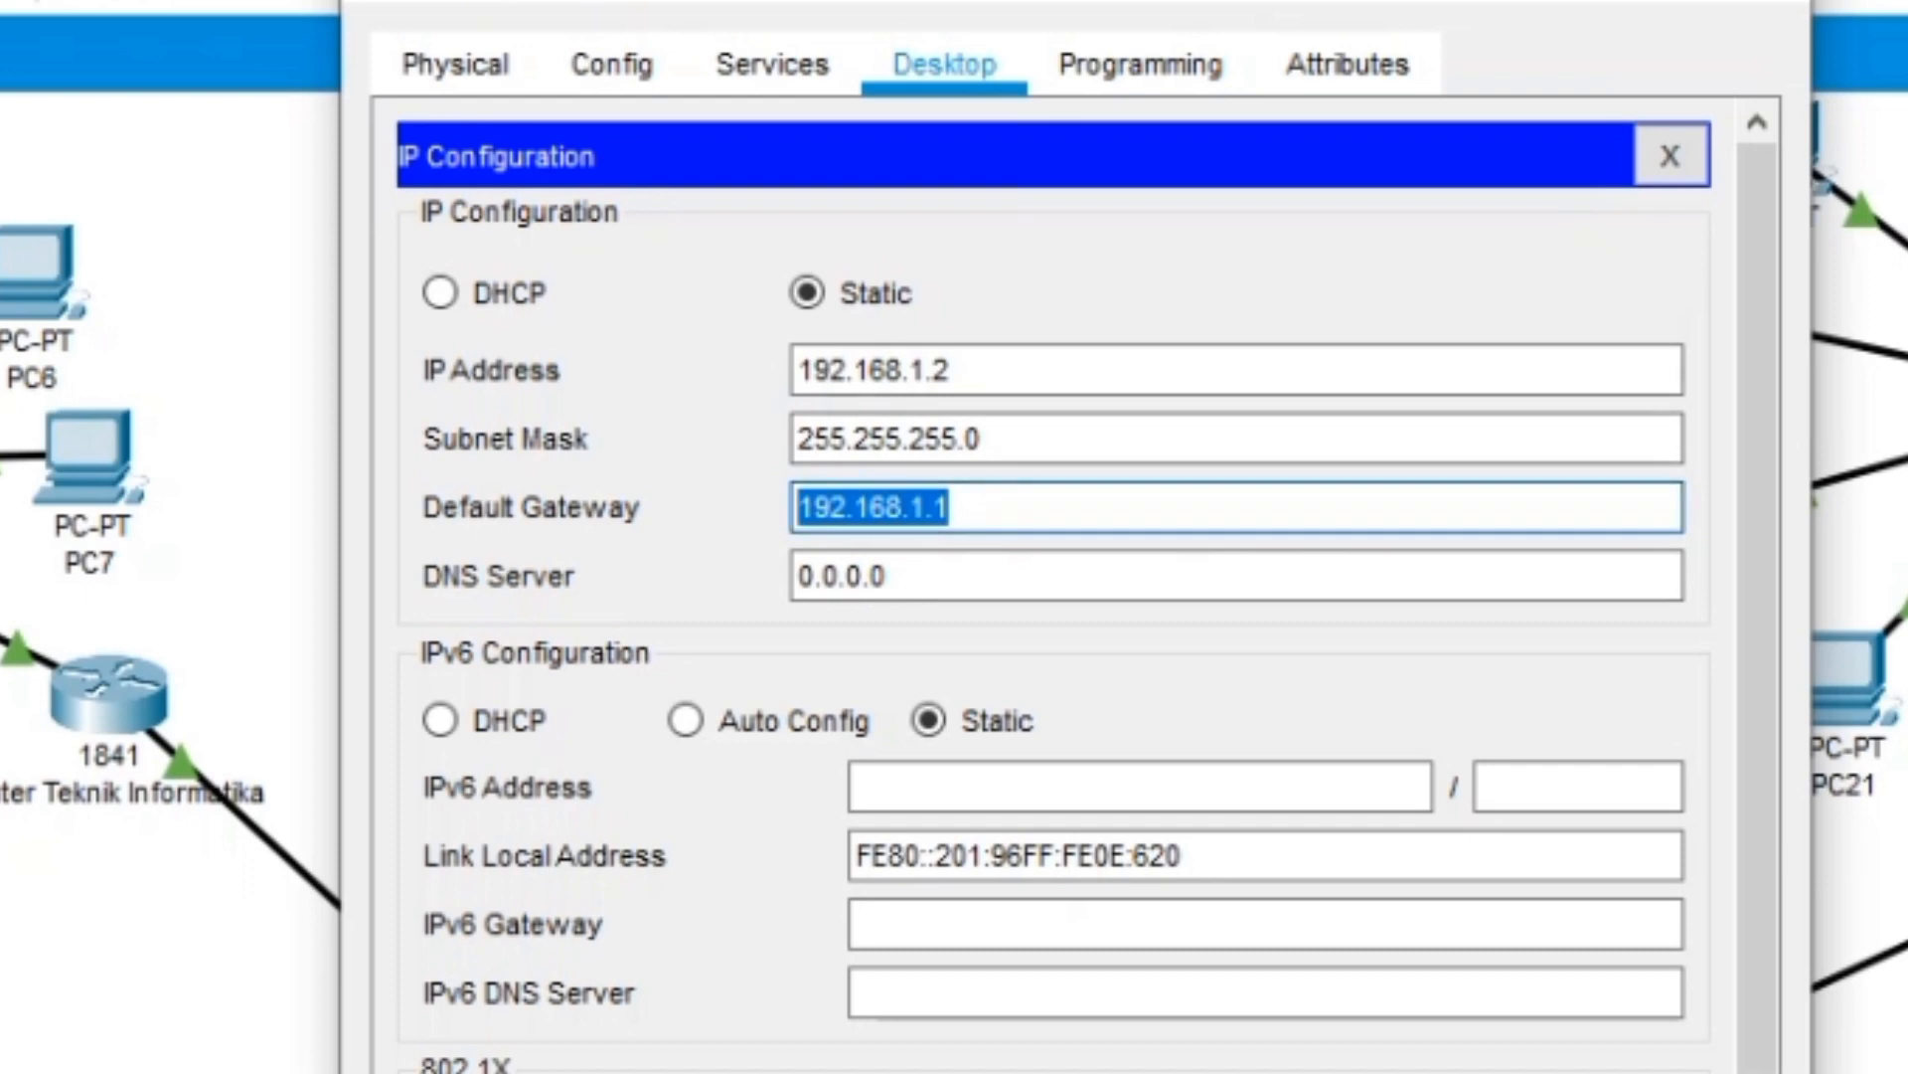
{"action": "left_click", "coordinate": [949, 369]}
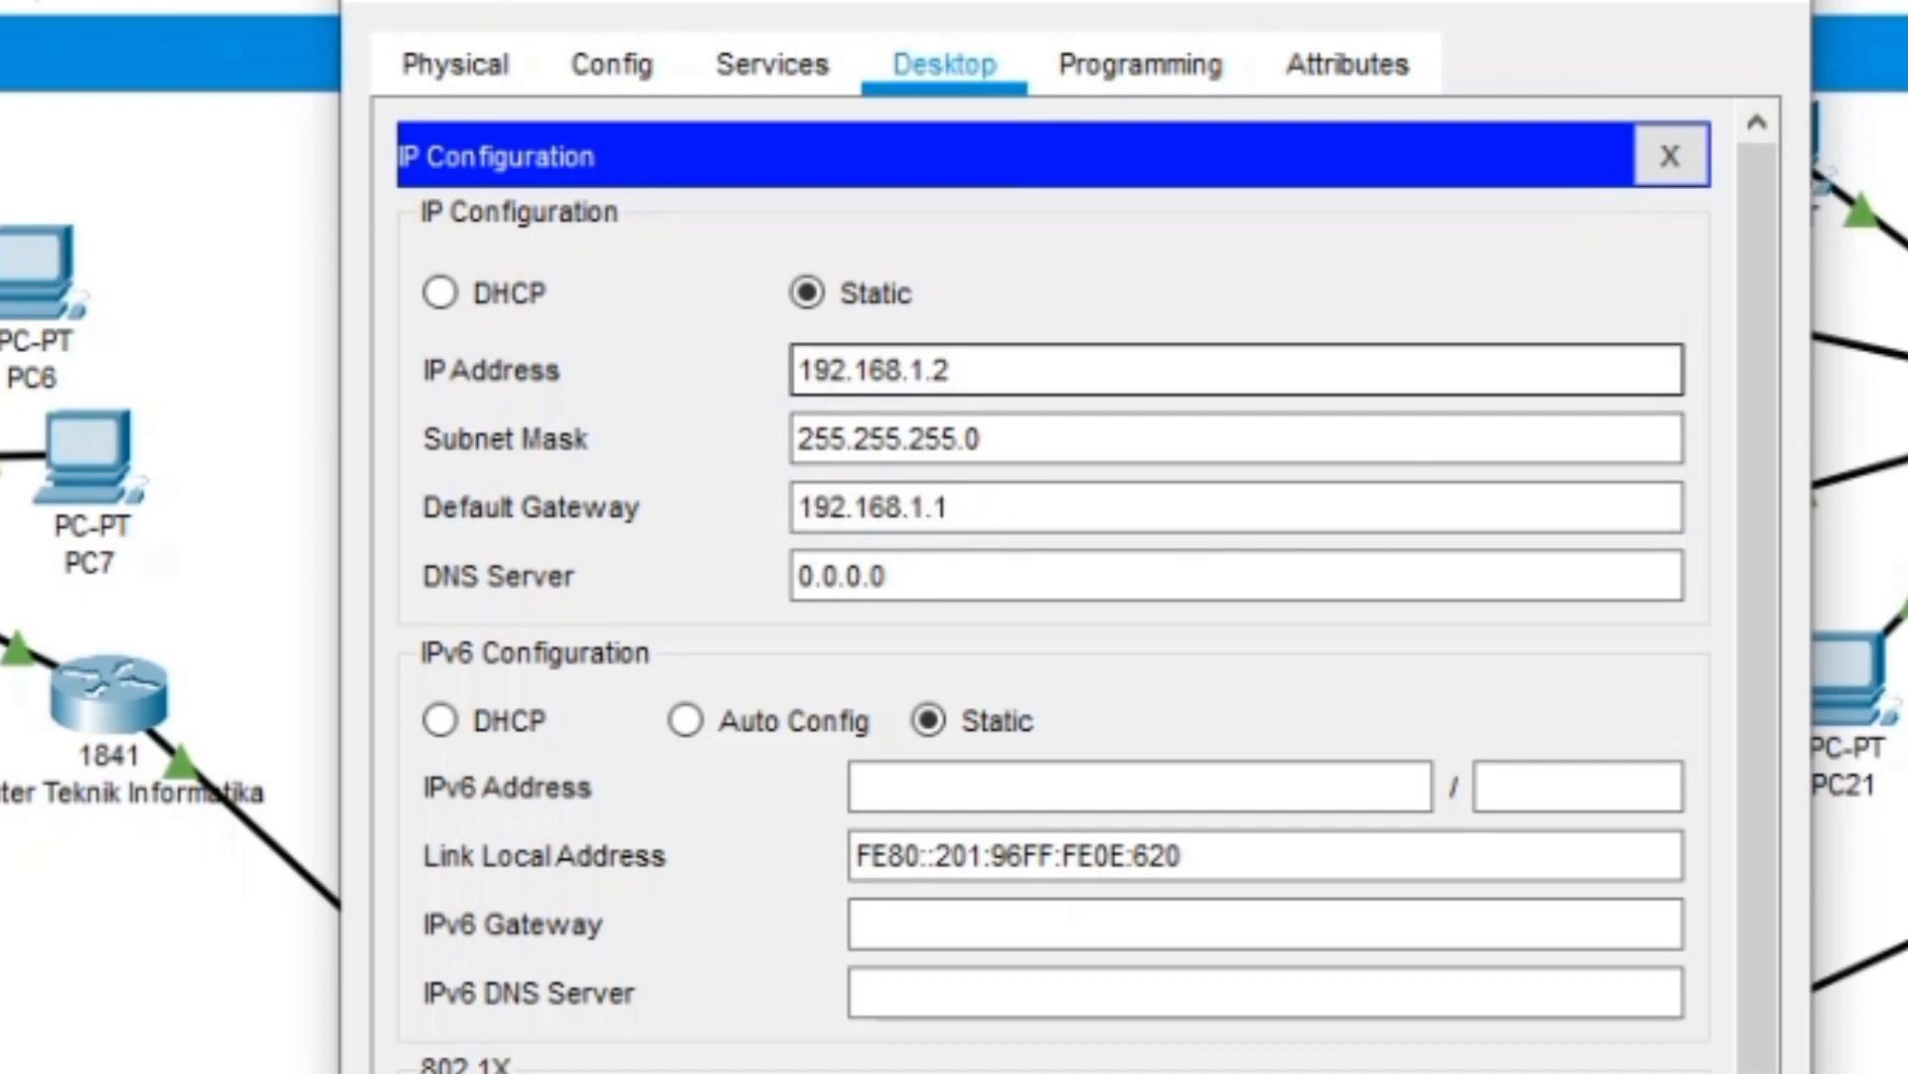
{"action": "key", "text": "shift+Left"}
{"action": "key", "text": "shift+Left"}
{"action": "key", "text": "shift+Left"}
{"action": "key", "text": "shift+Left"}
{"action": "key", "text": "shift+Left"}
{"action": "key", "text": "shift+Left"}
{"action": "key", "text": "shift+Left"}
{"action": "key", "text": "shift+Left"}
{"action": "key", "text": "End"}
{"action": "key", "text": "shift+Left"}
{"action": "key", "text": "shift+Left"}
{"action": "key", "text": "shift+Left"}
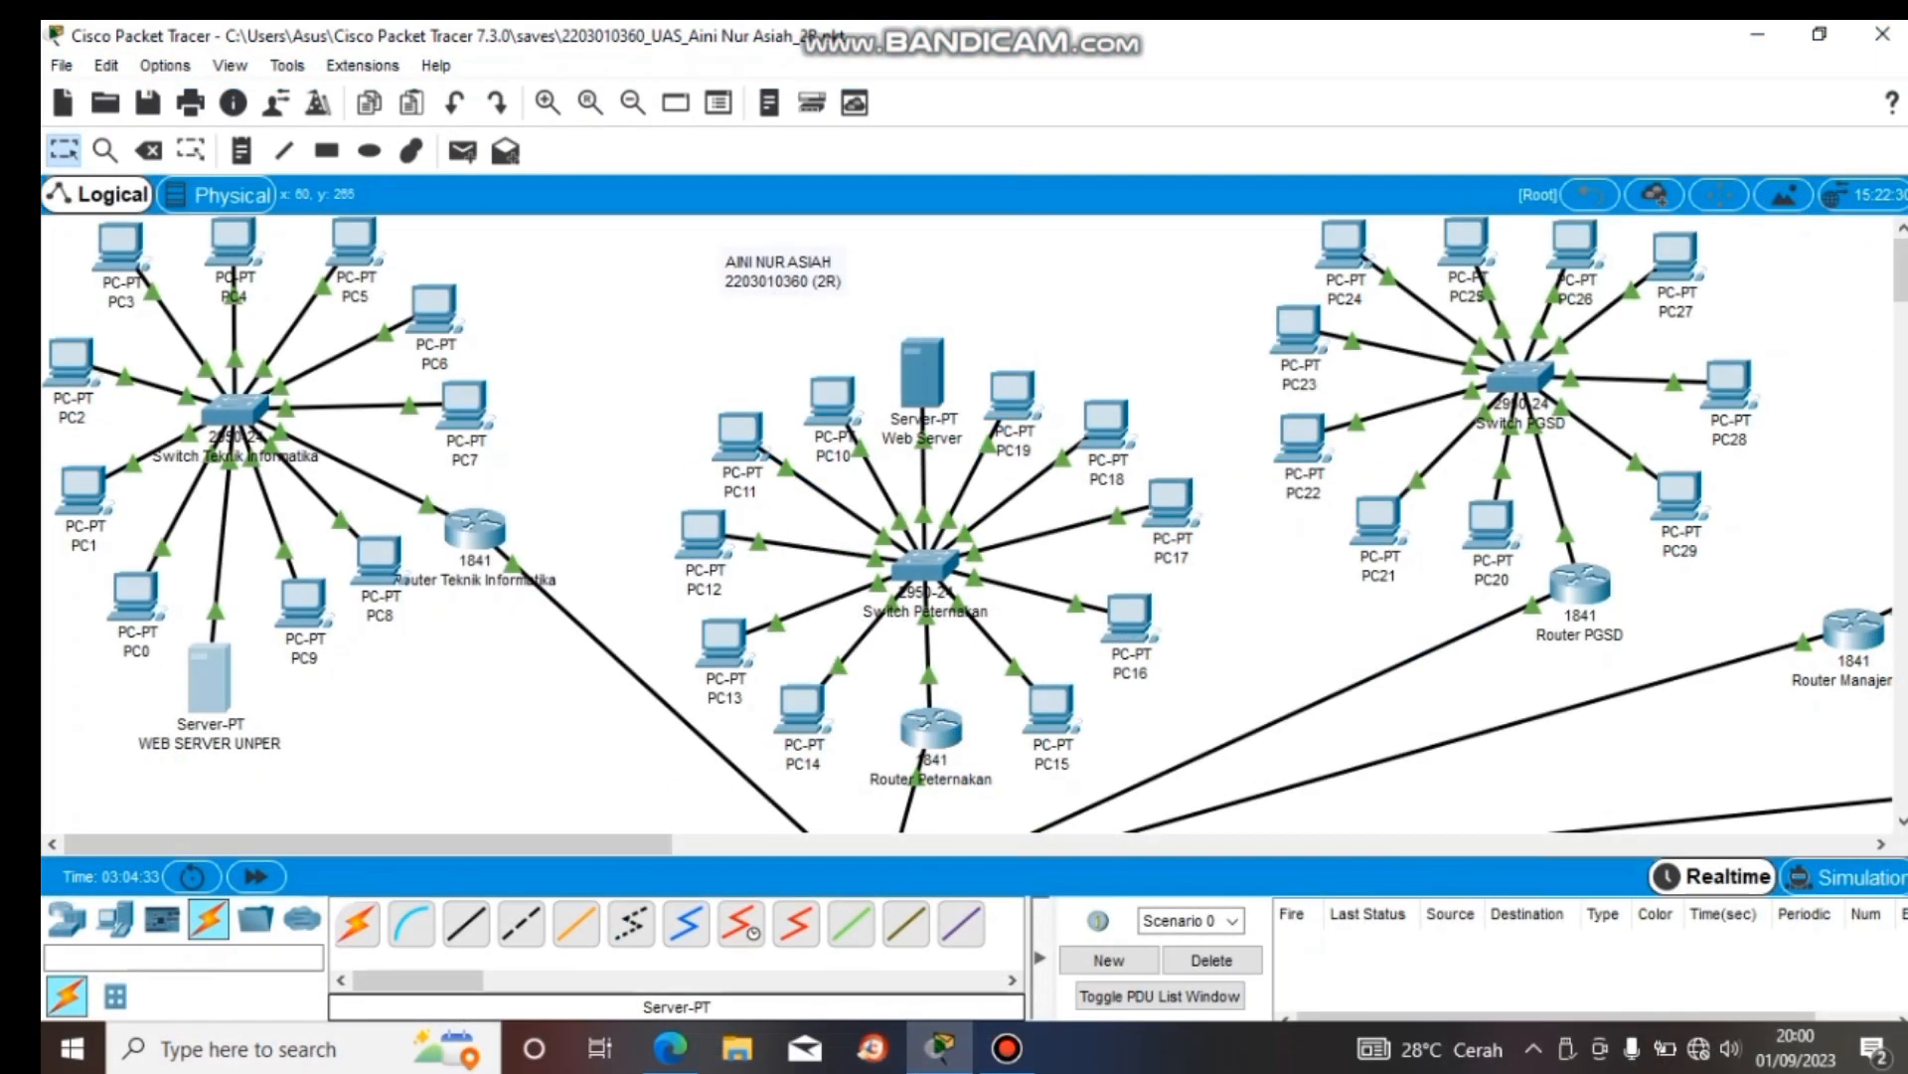
- Review the DHCP service pool settings of WEB SERVER UNPER and close the server's window
{"action": "left_click", "coordinate": [134, 597]}
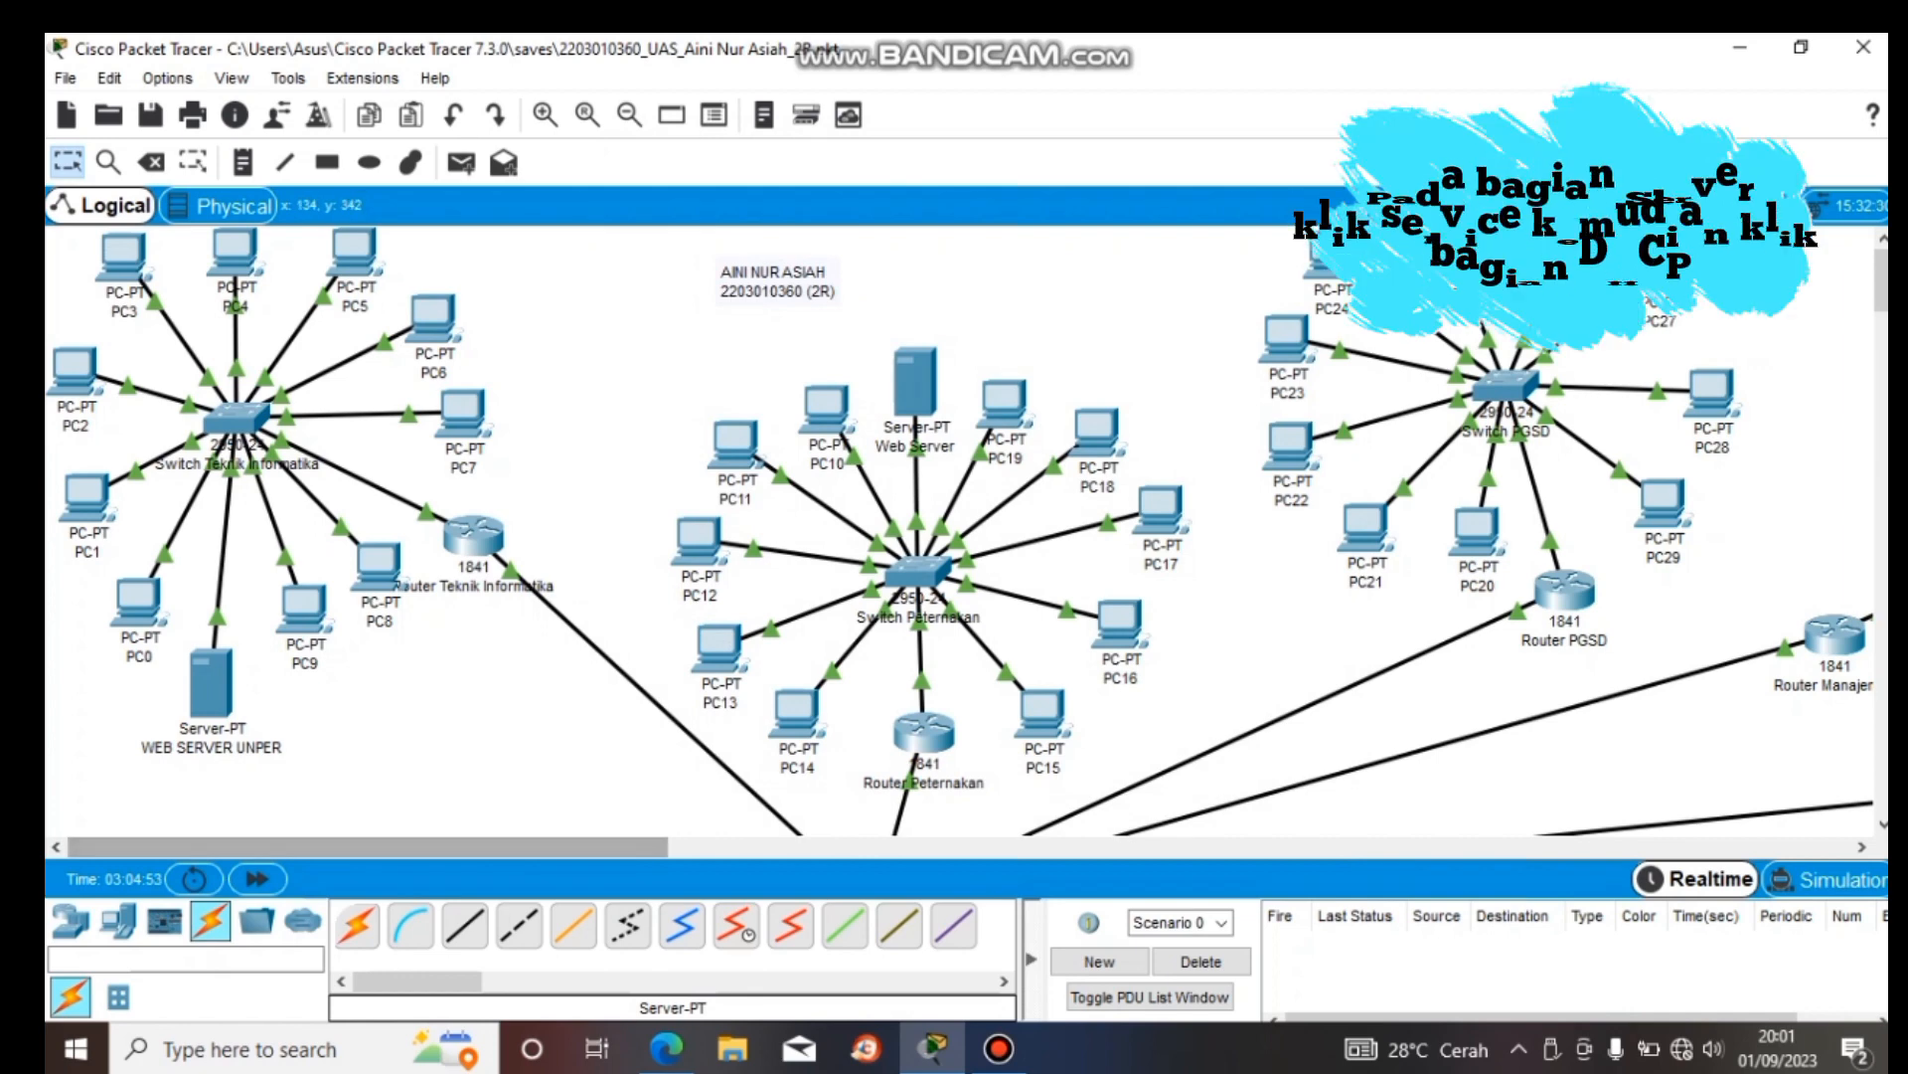
{"action": "left_click", "coordinate": [220, 669]}
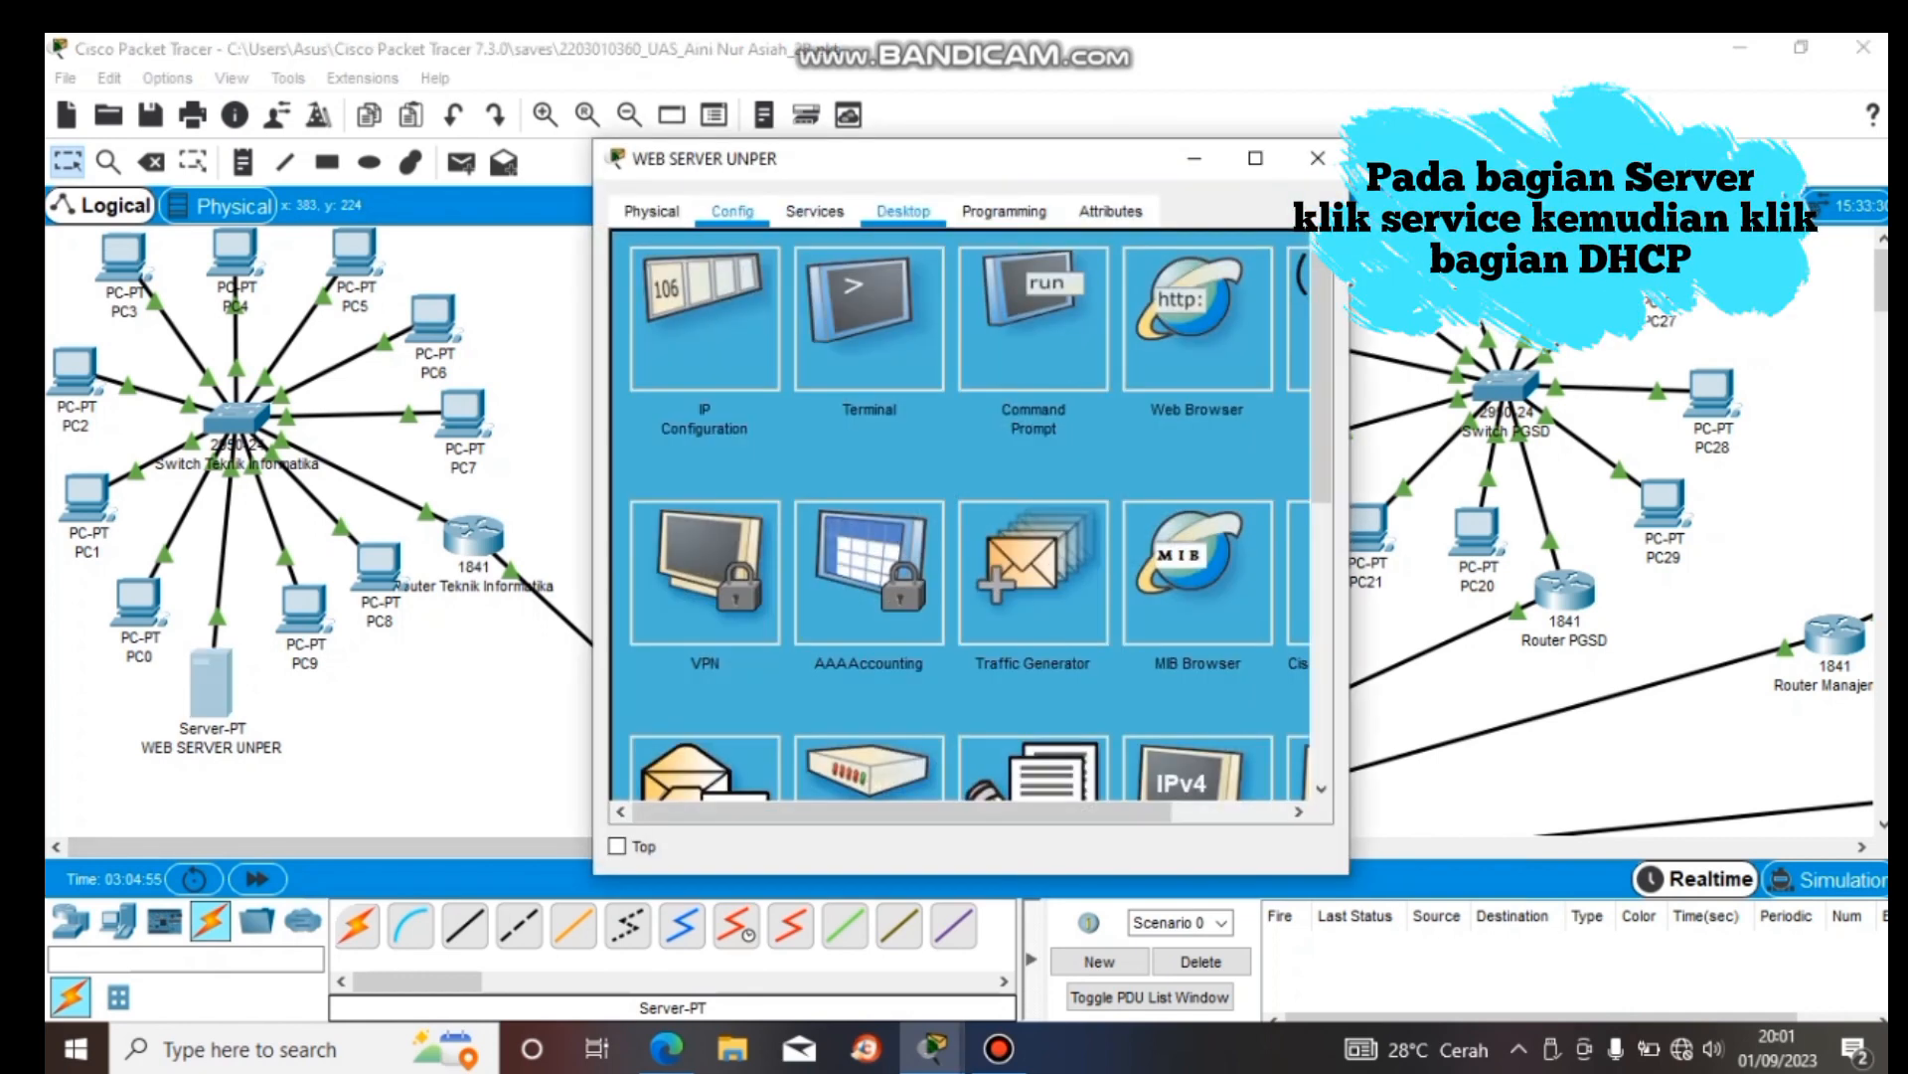
{"action": "left_click", "coordinate": [815, 211]}
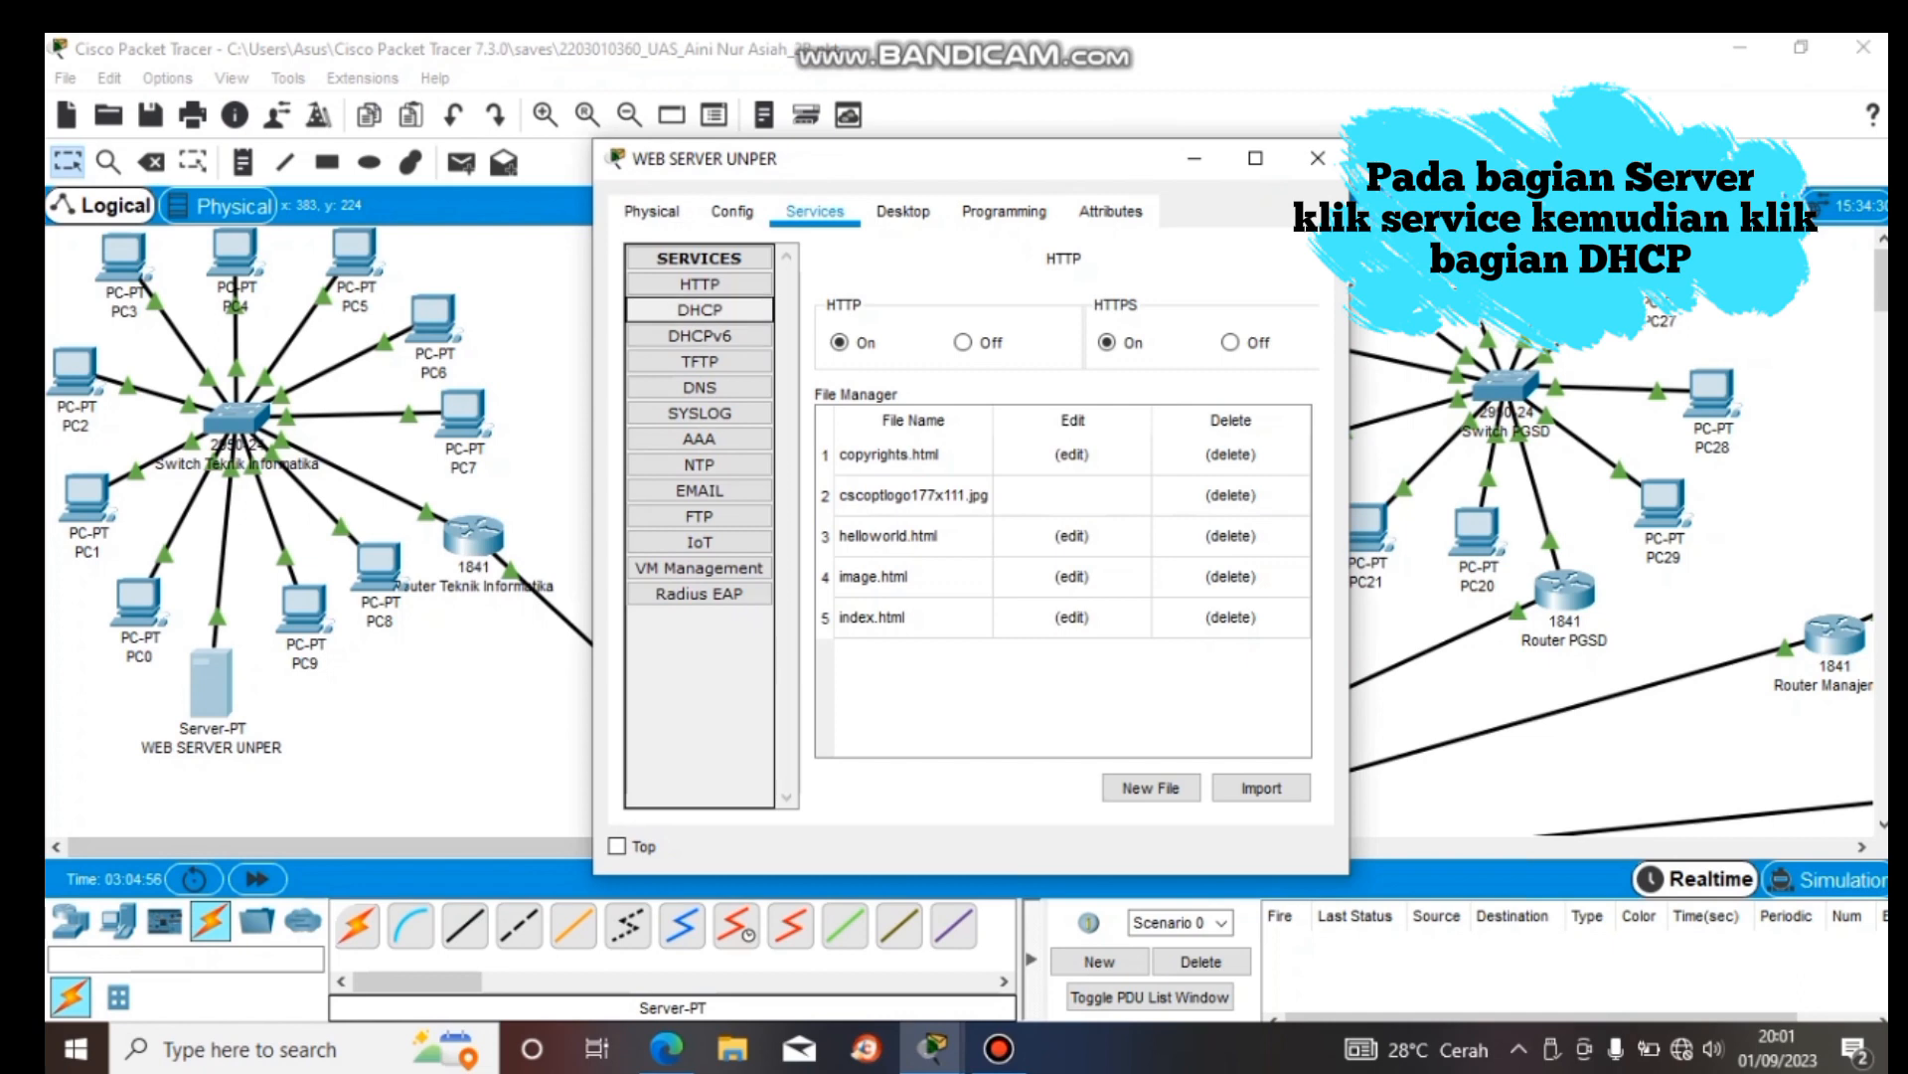
{"action": "left_click", "coordinate": [700, 309]}
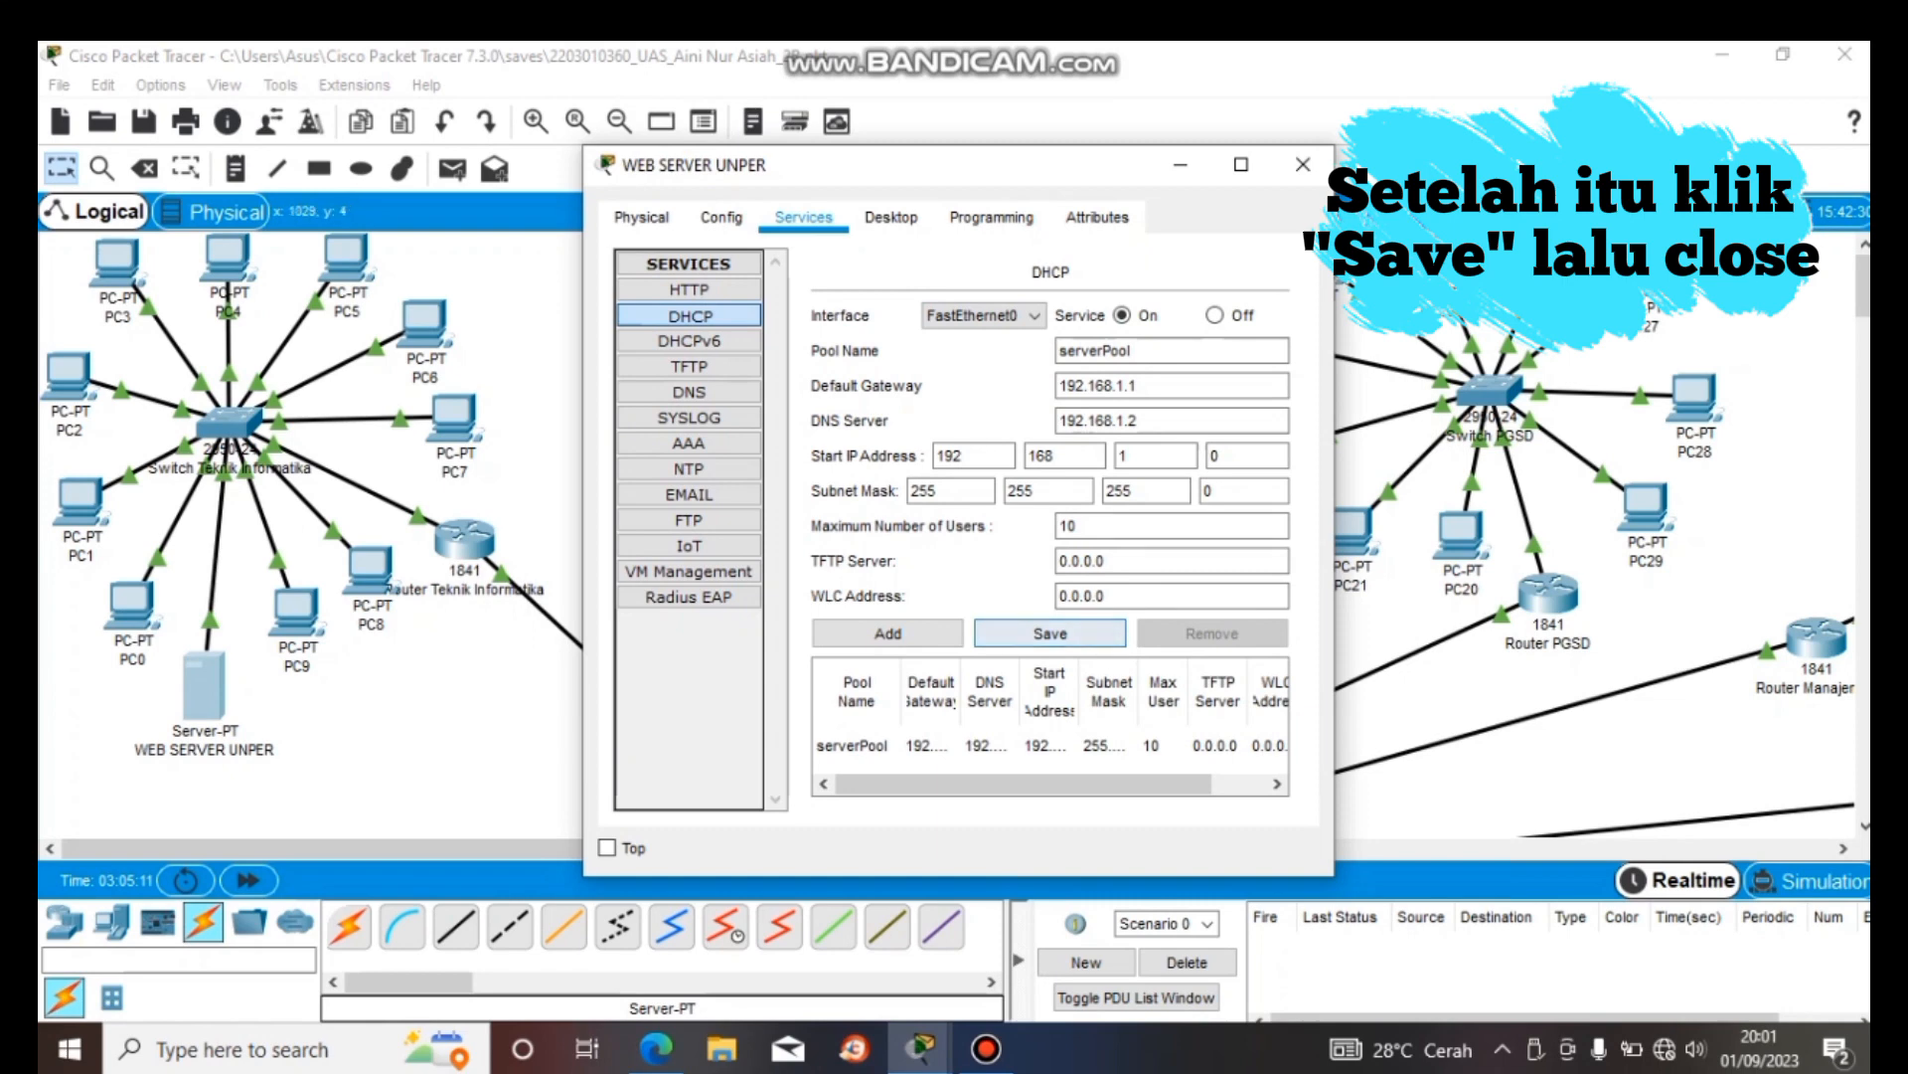
{"action": "left_click", "coordinate": [1303, 165]}
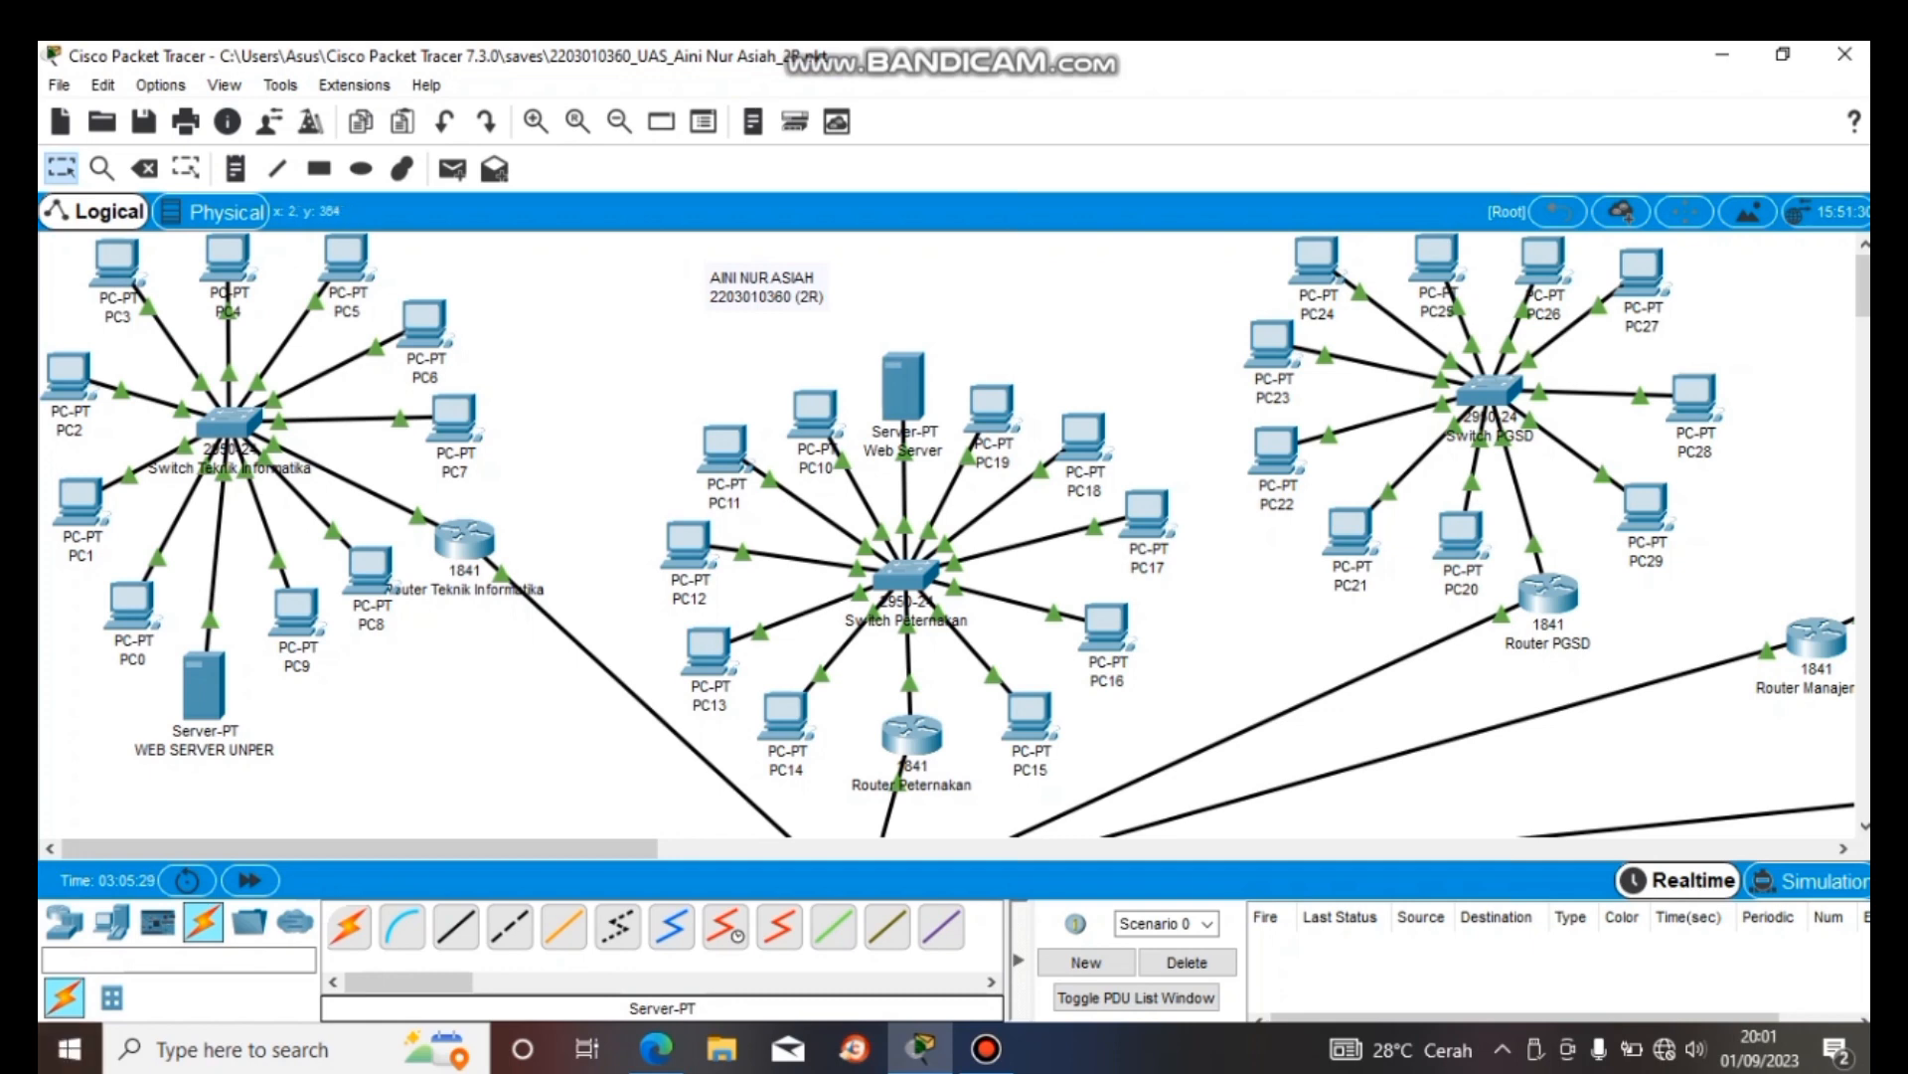
- Review the DHCP-assigned IP configuration of PC0 and close its window
{"action": "double_click", "coordinate": [131, 602]}
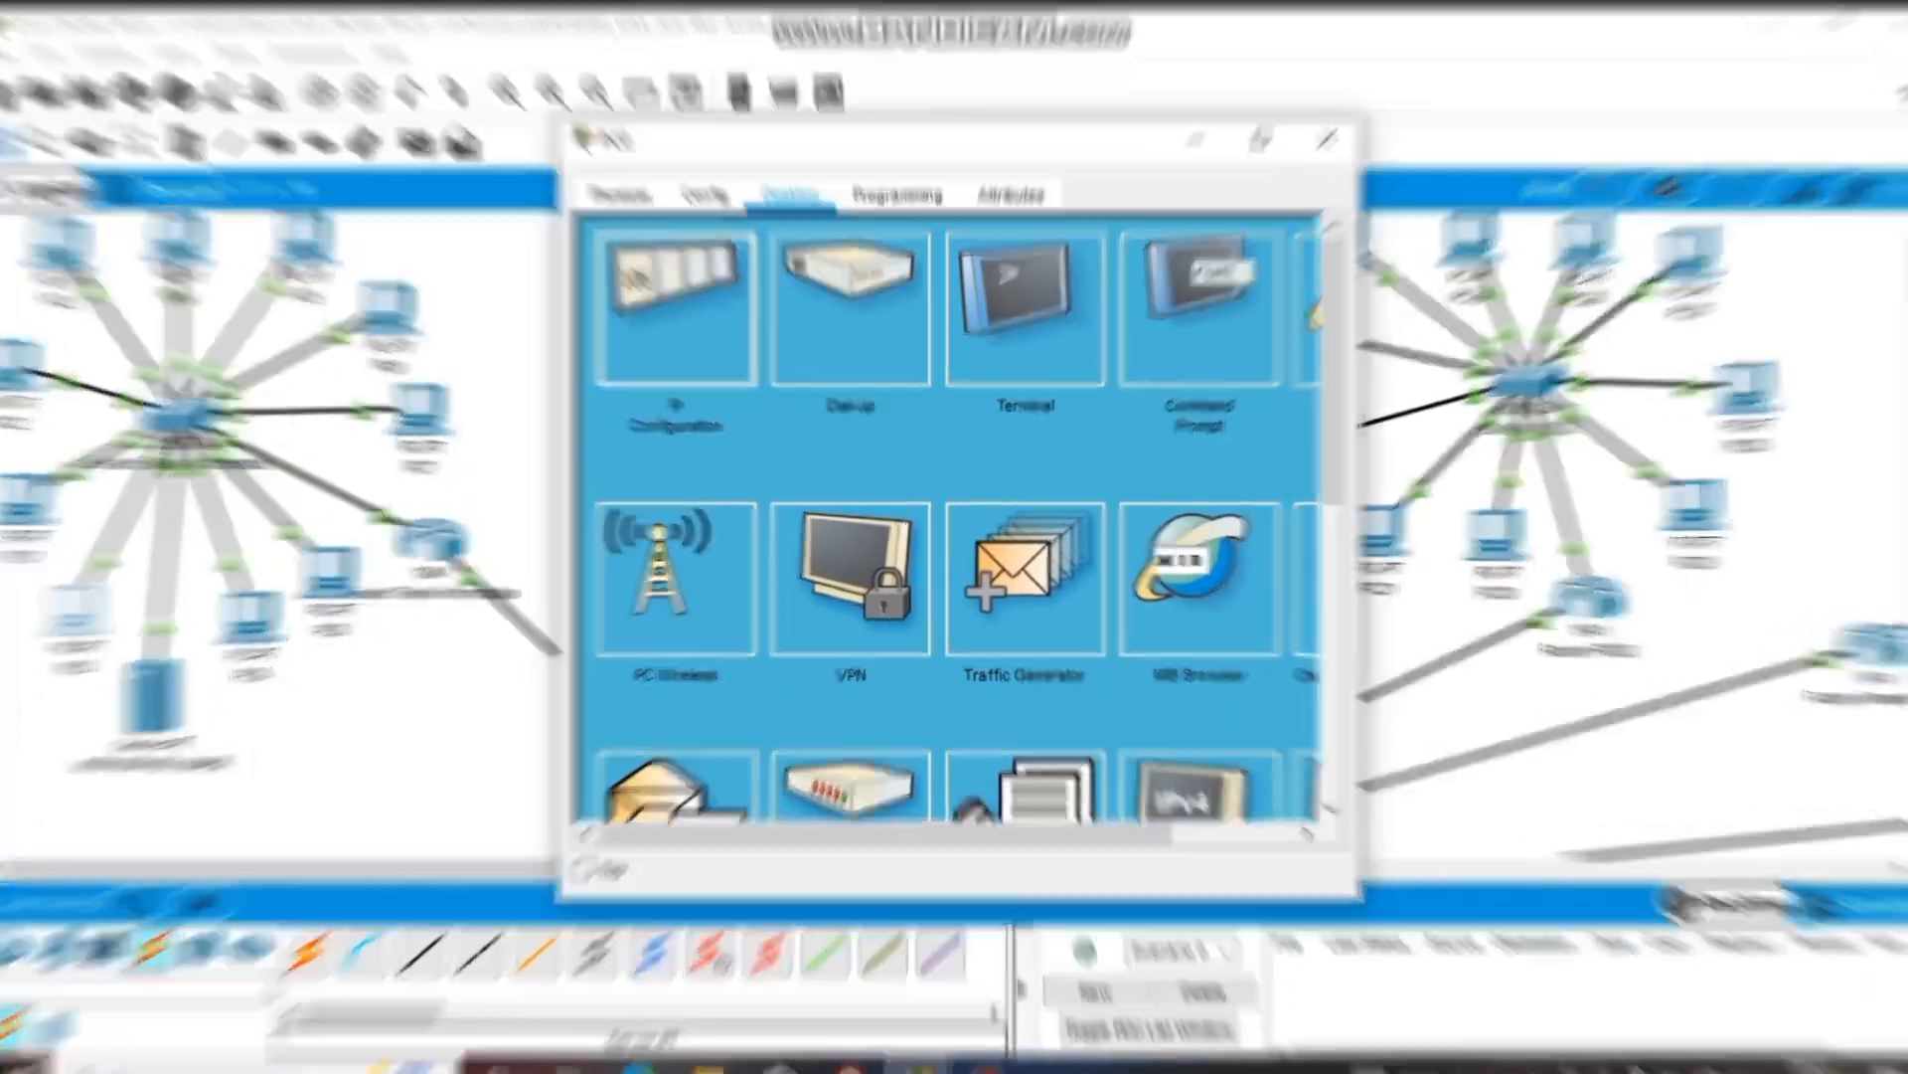
{"action": "left_click", "coordinate": [694, 323]}
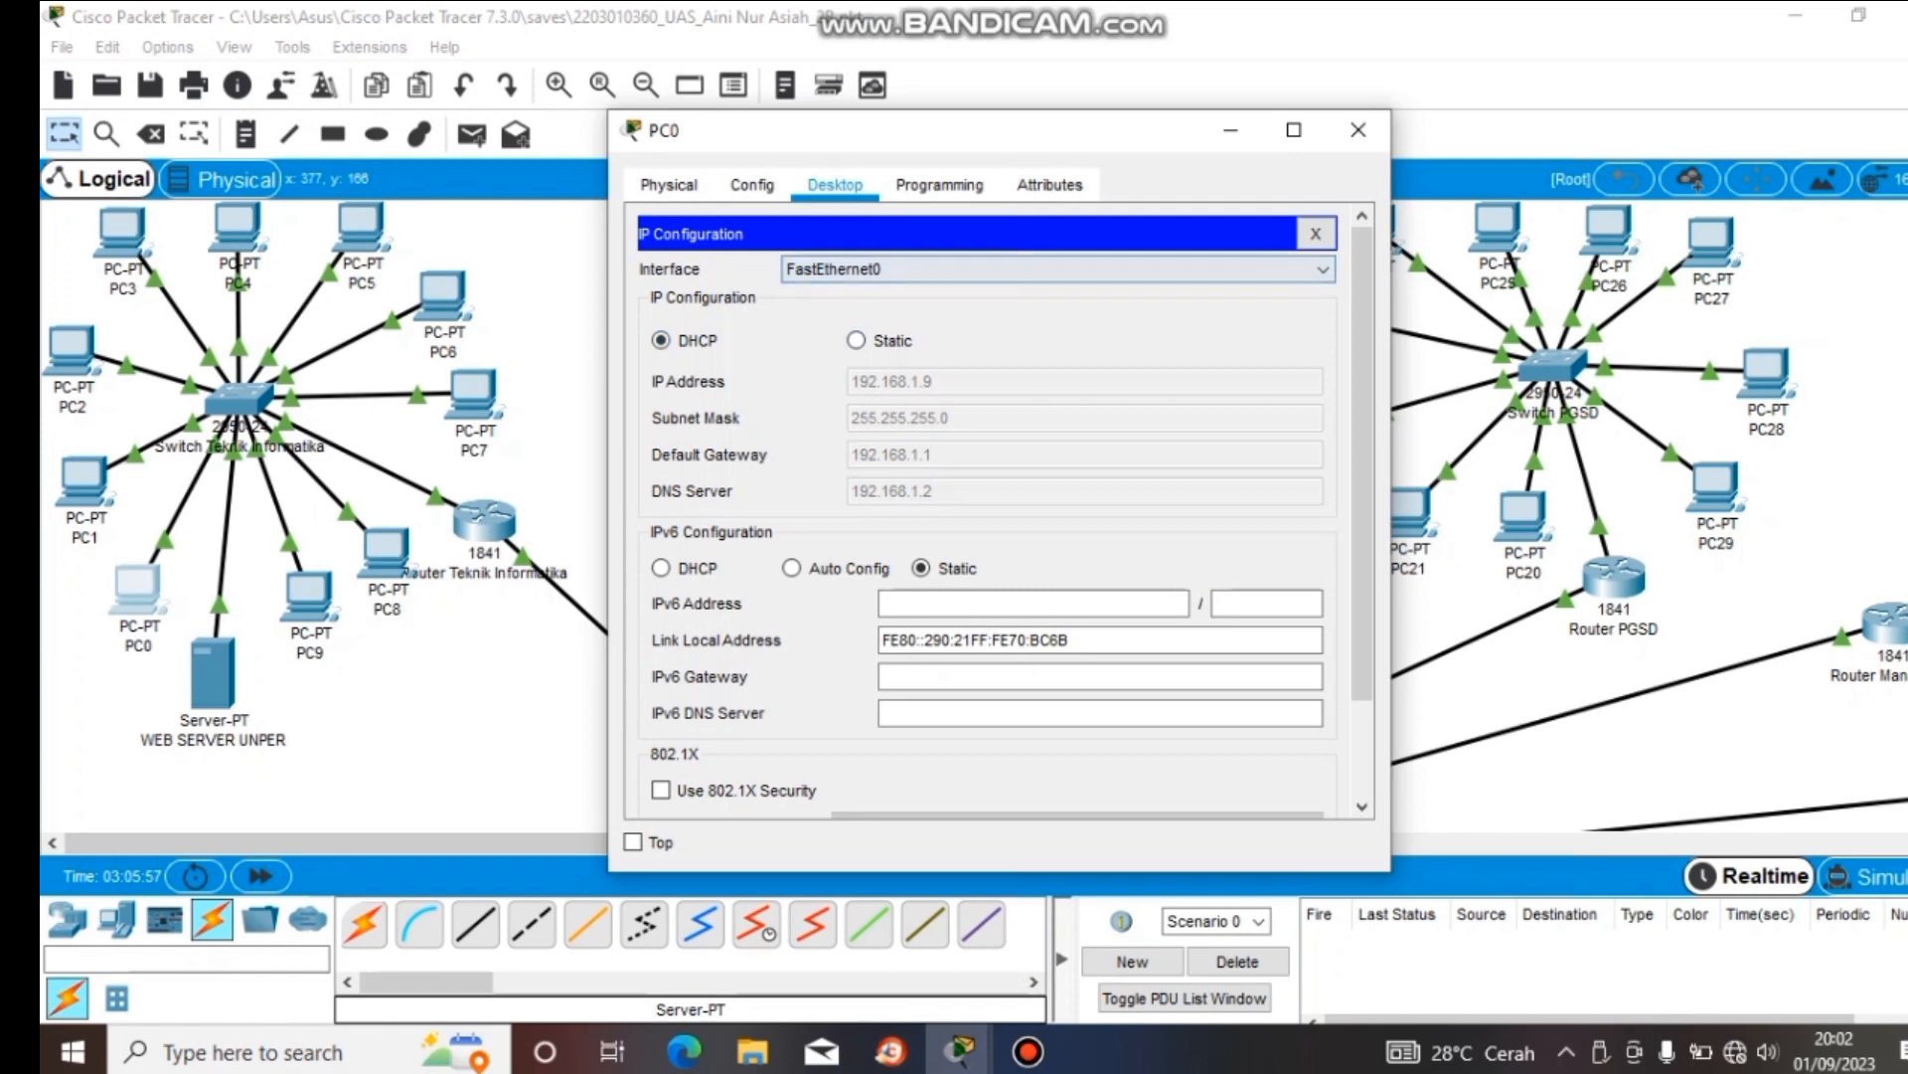
{"action": "left_click", "coordinate": [1359, 130]}
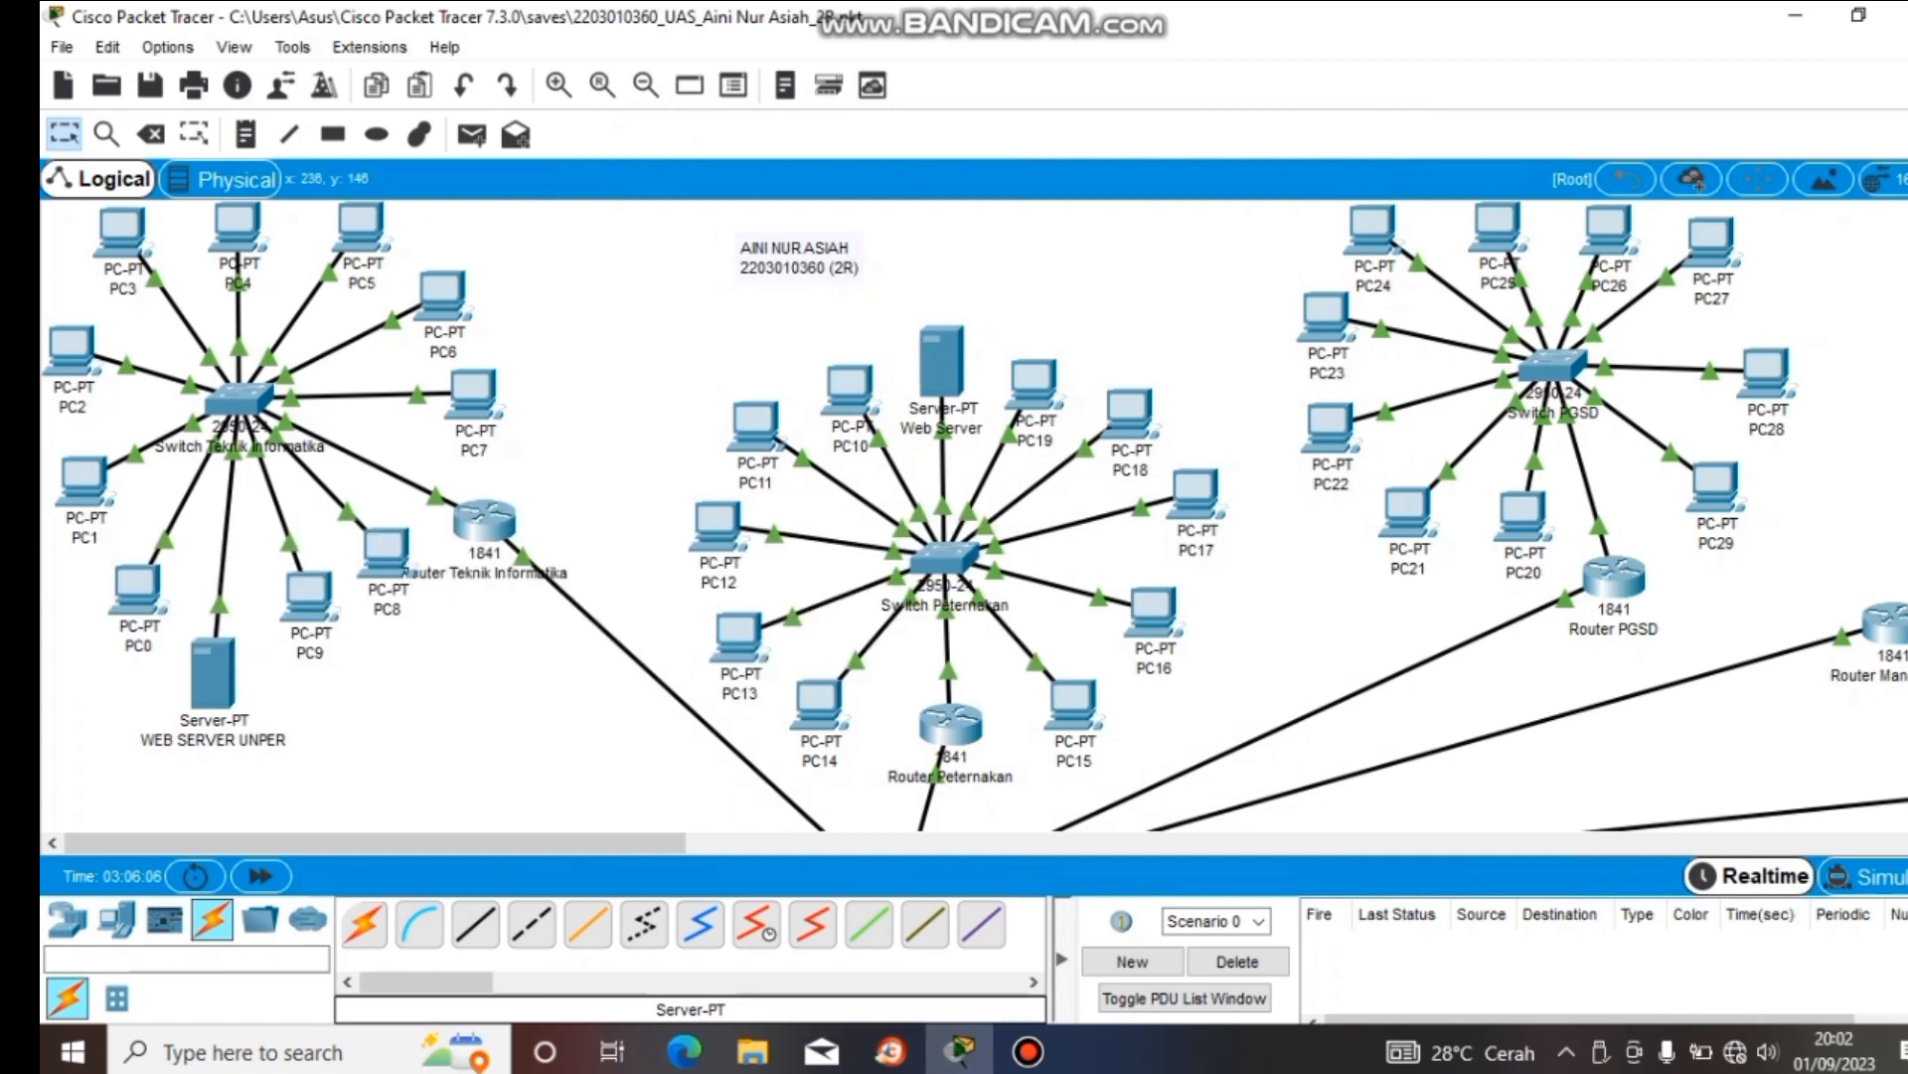
- Compare the Teknik Informatika and Peternakan device groups by highlighting each group in the topology
{"action": "left_click_drag", "start_coordinate": [403, 744], "coordinate": [65, 204]}
{"action": "left_click", "coordinate": [626, 360]}
{"action": "left_click_drag", "start_coordinate": [725, 322], "coordinate": [1244, 730]}
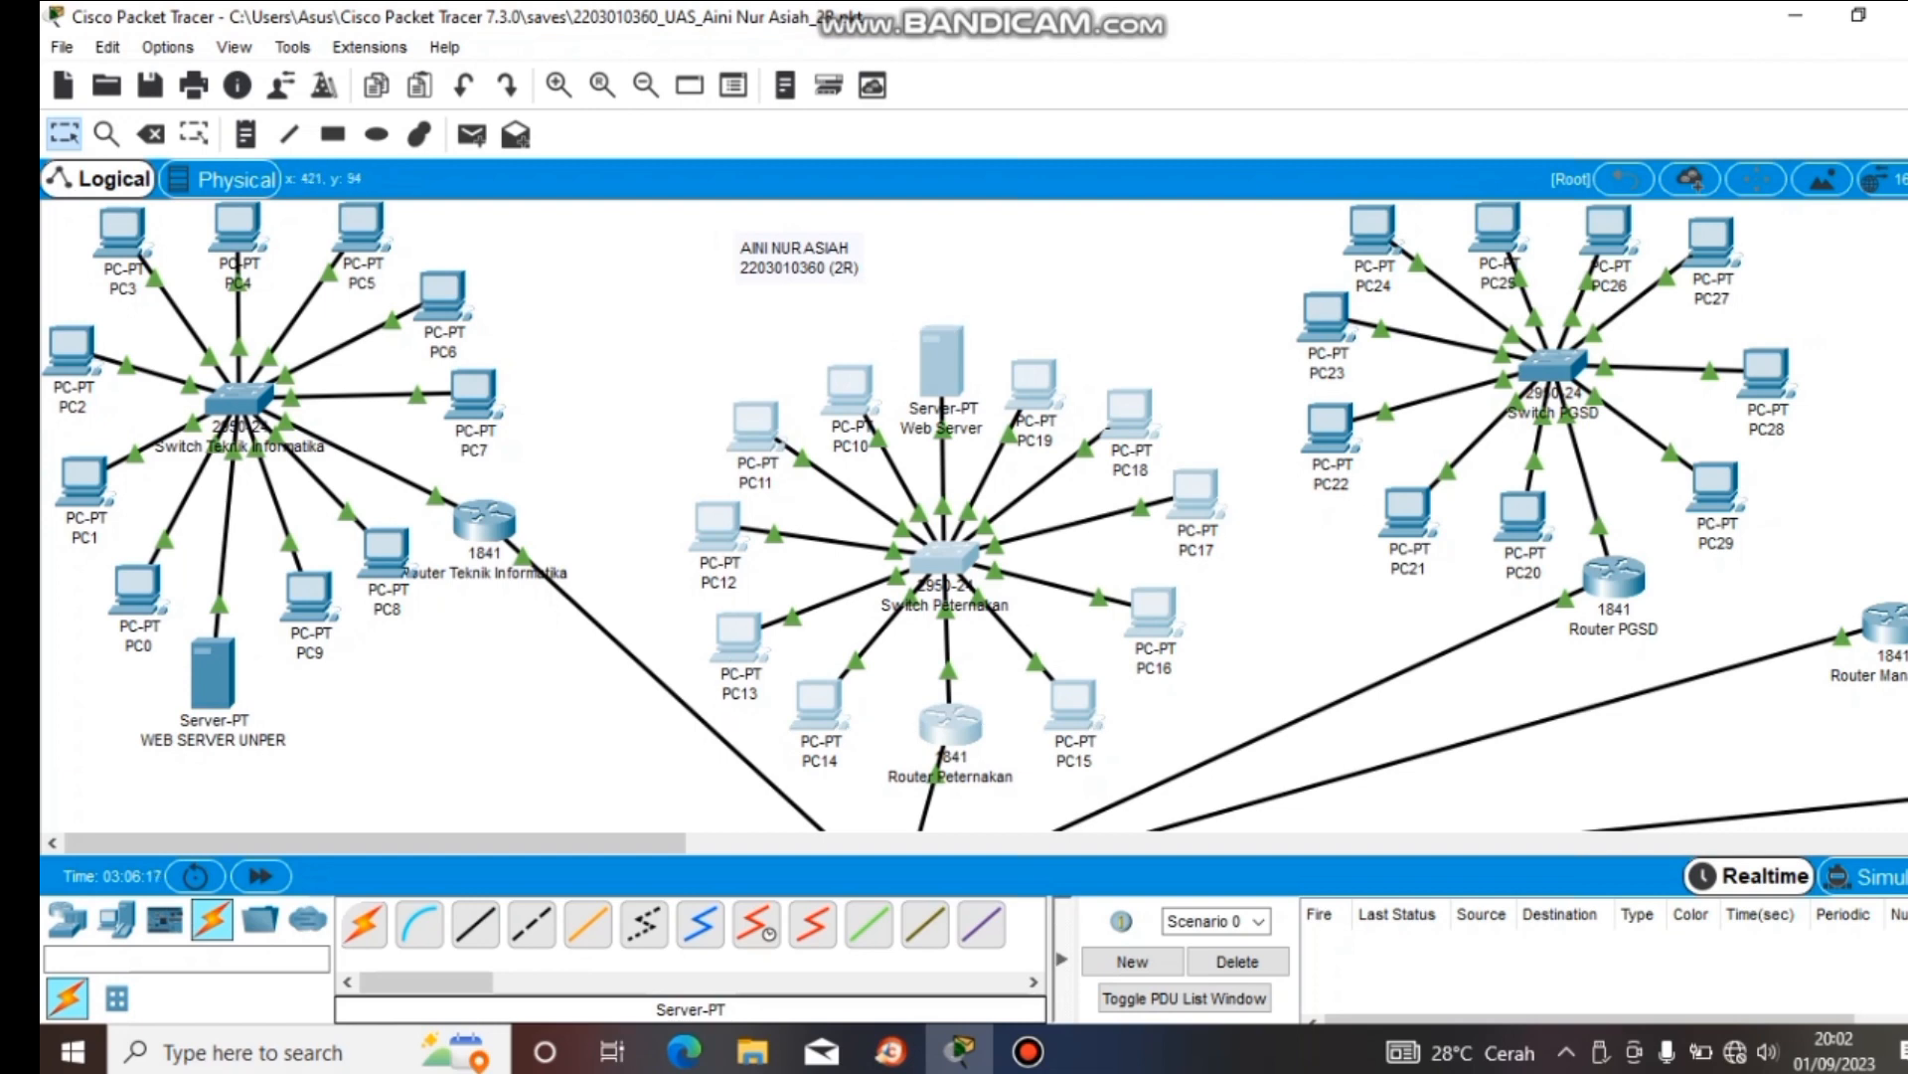
{"action": "left_click_drag", "start_coordinate": [636, 336], "coordinate": [42, 634]}
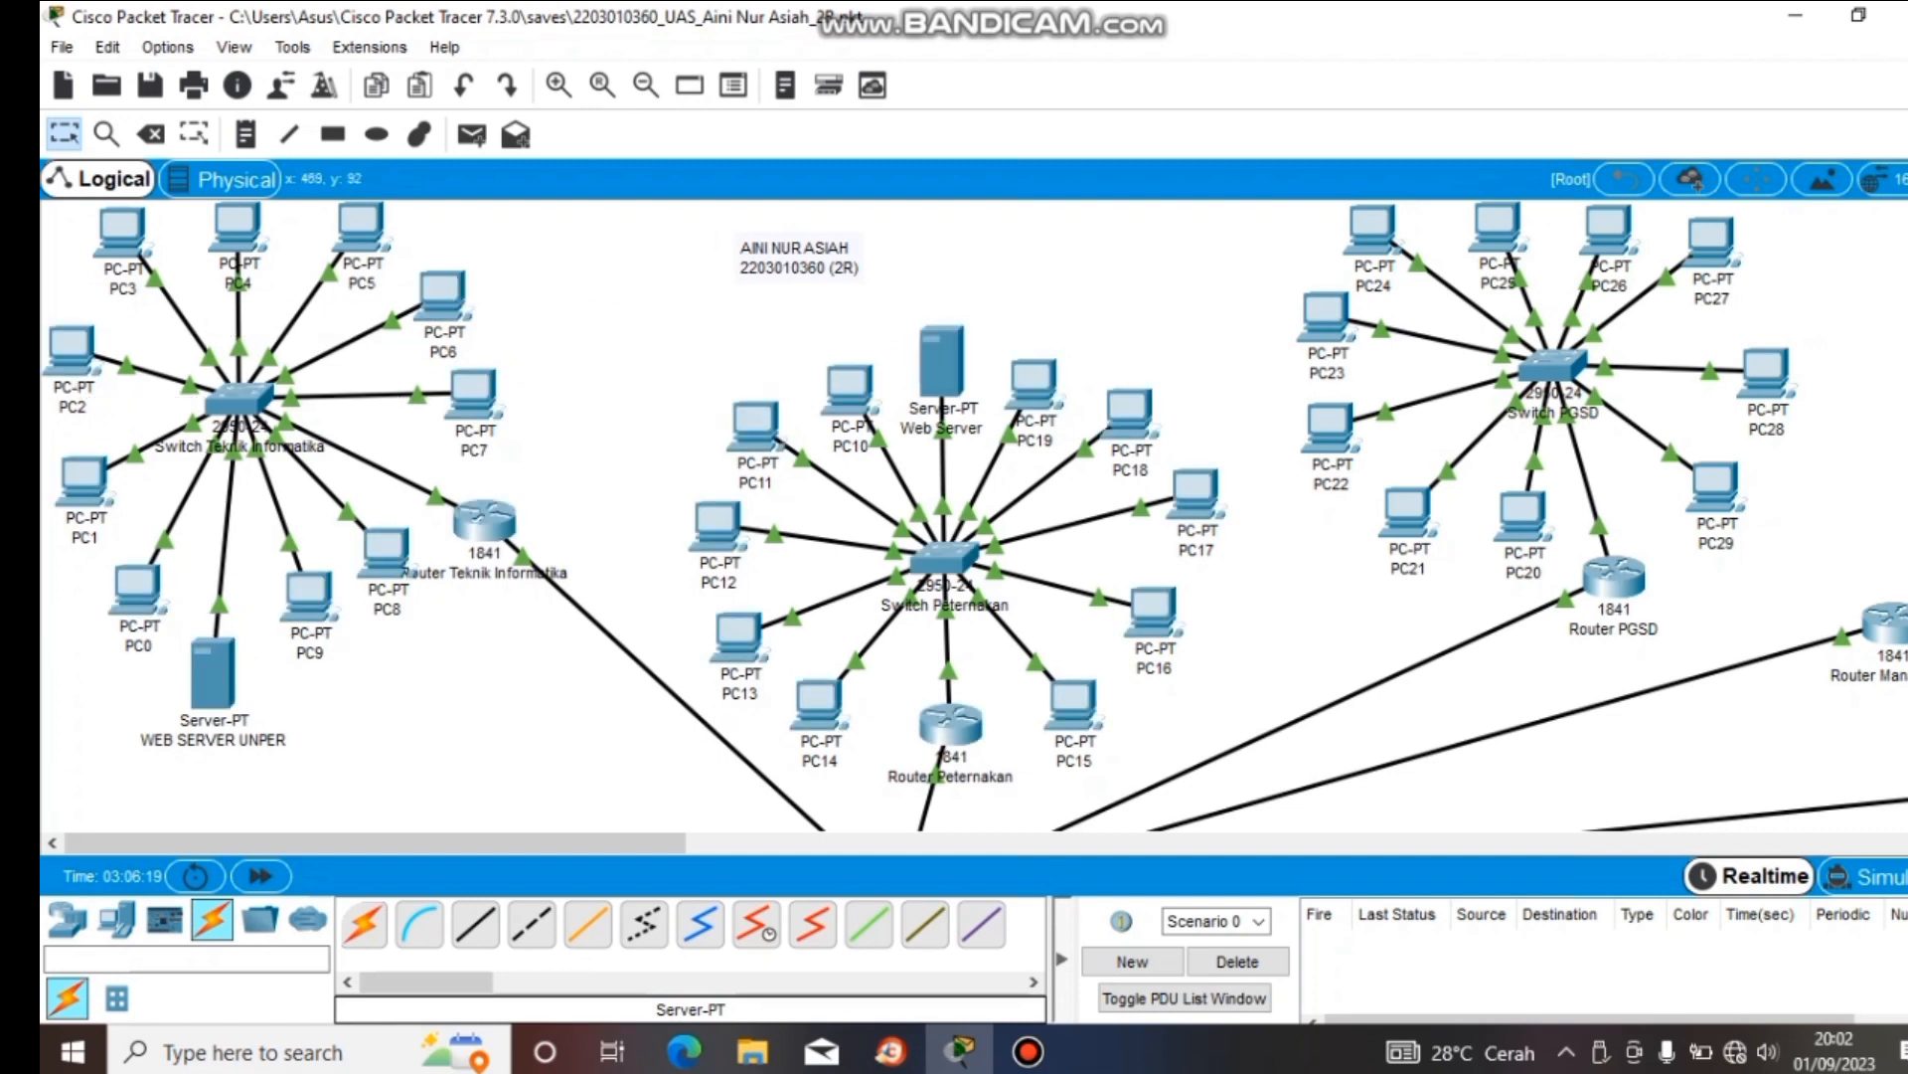
{"action": "left_click_drag", "start_coordinate": [698, 319], "coordinate": [1245, 757]}
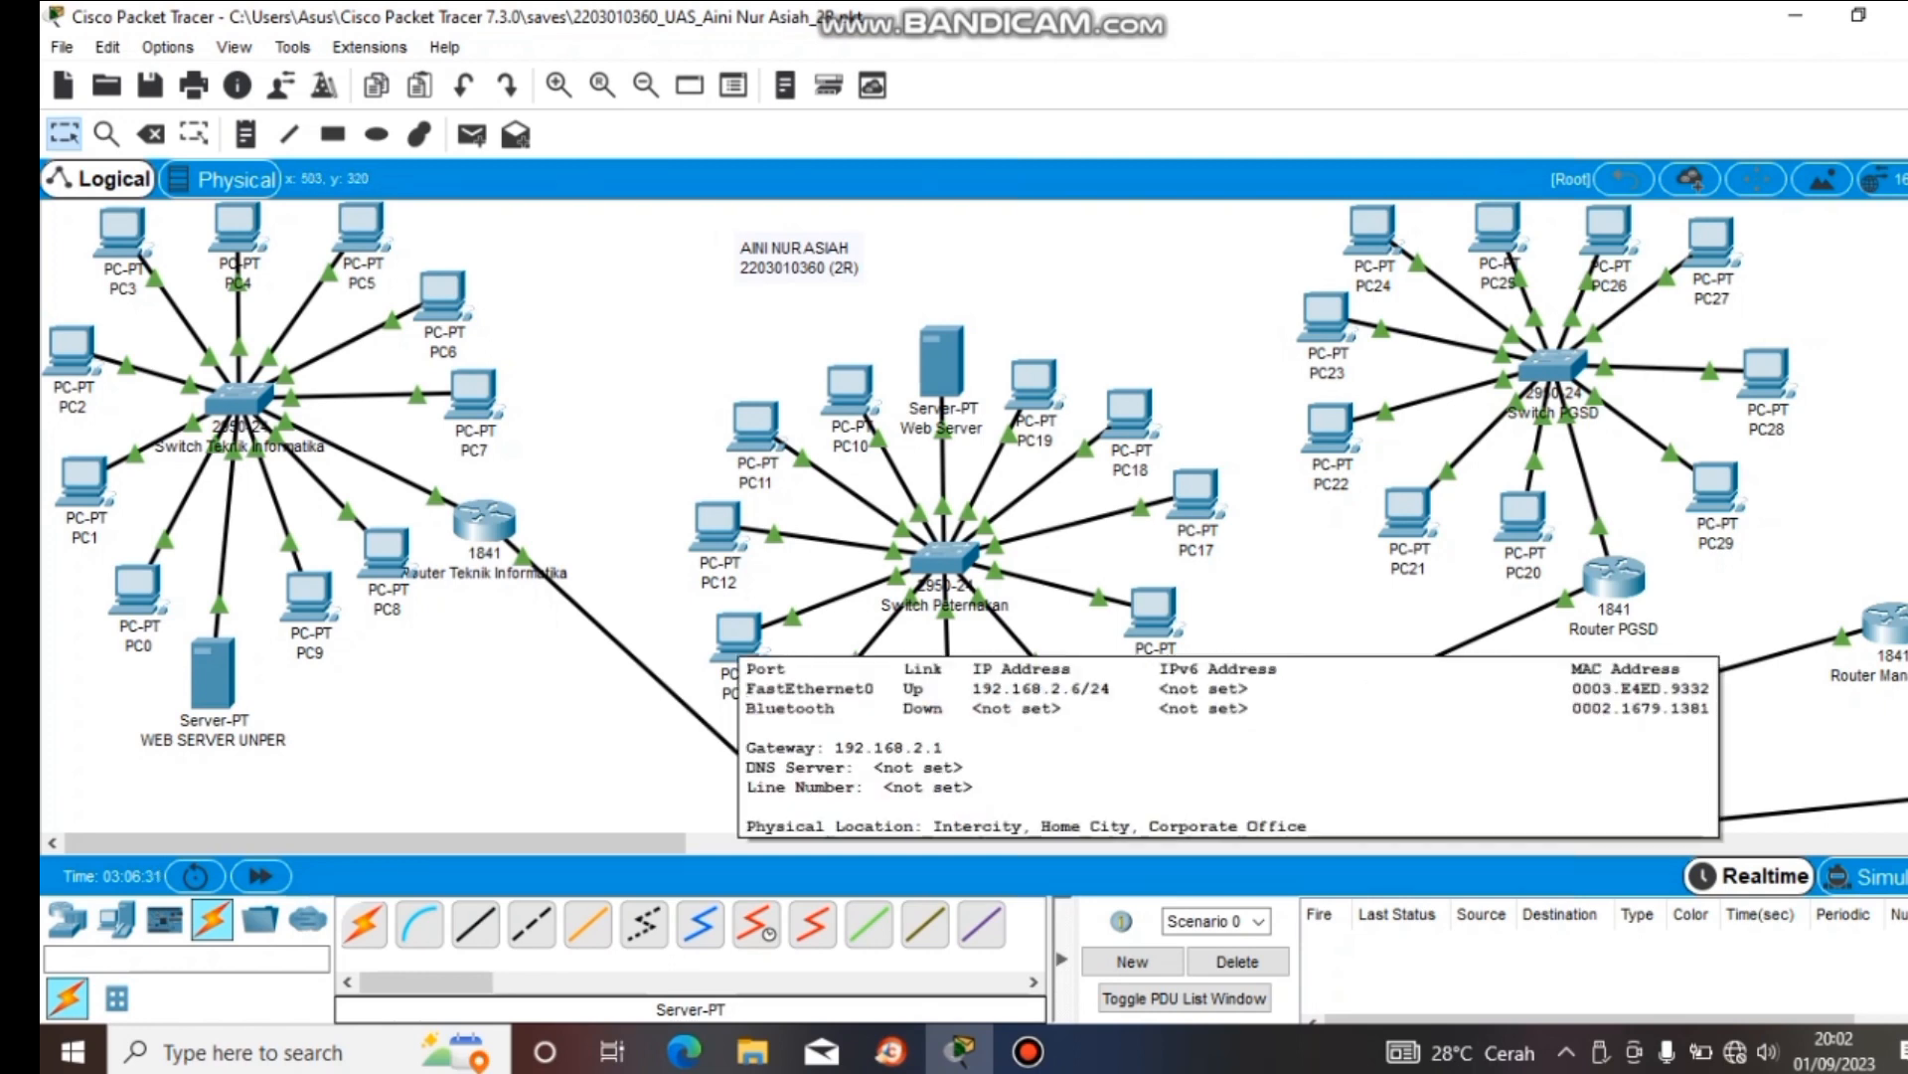
- Examine the static IP address of the Peternakan Web Server in its IP configuration, and close its window
{"action": "left_click", "coordinate": [941, 363]}
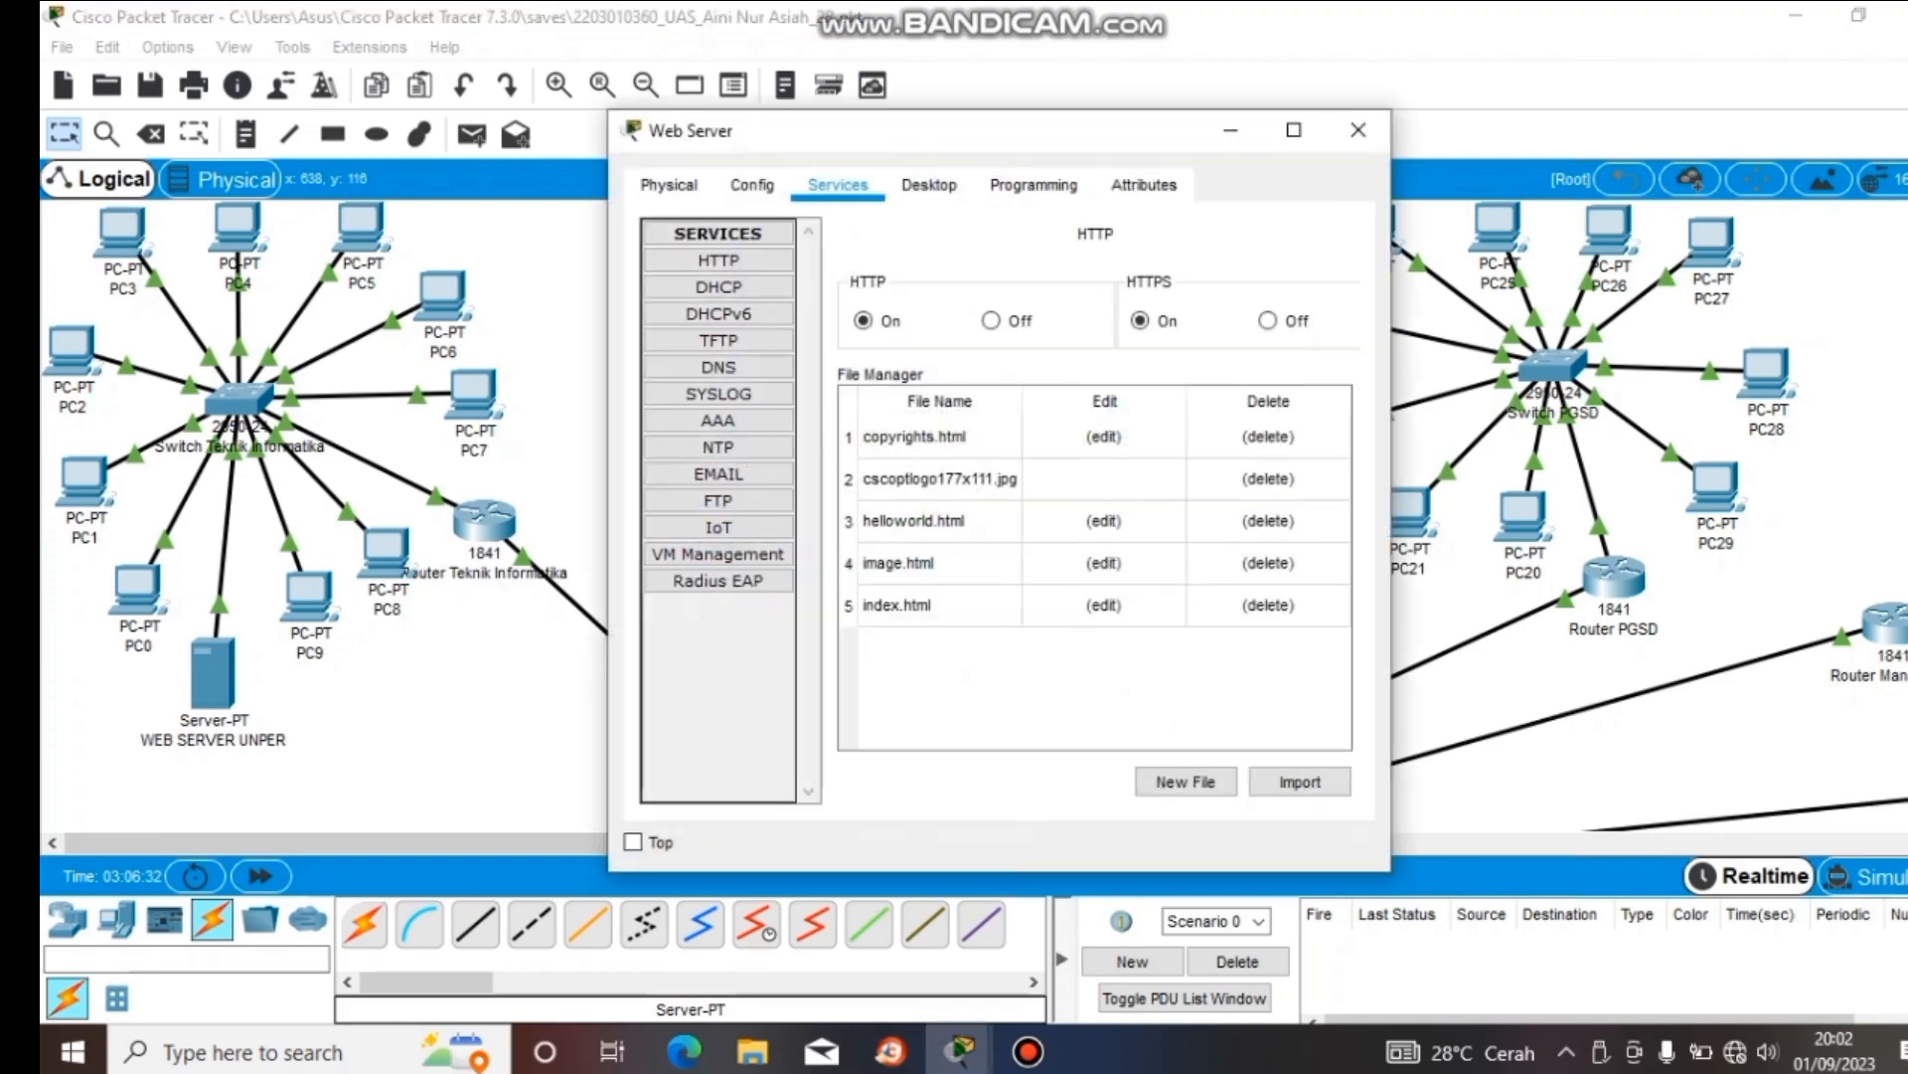
{"action": "left_click", "coordinate": [930, 185]}
{"action": "left_click", "coordinate": [742, 304]}
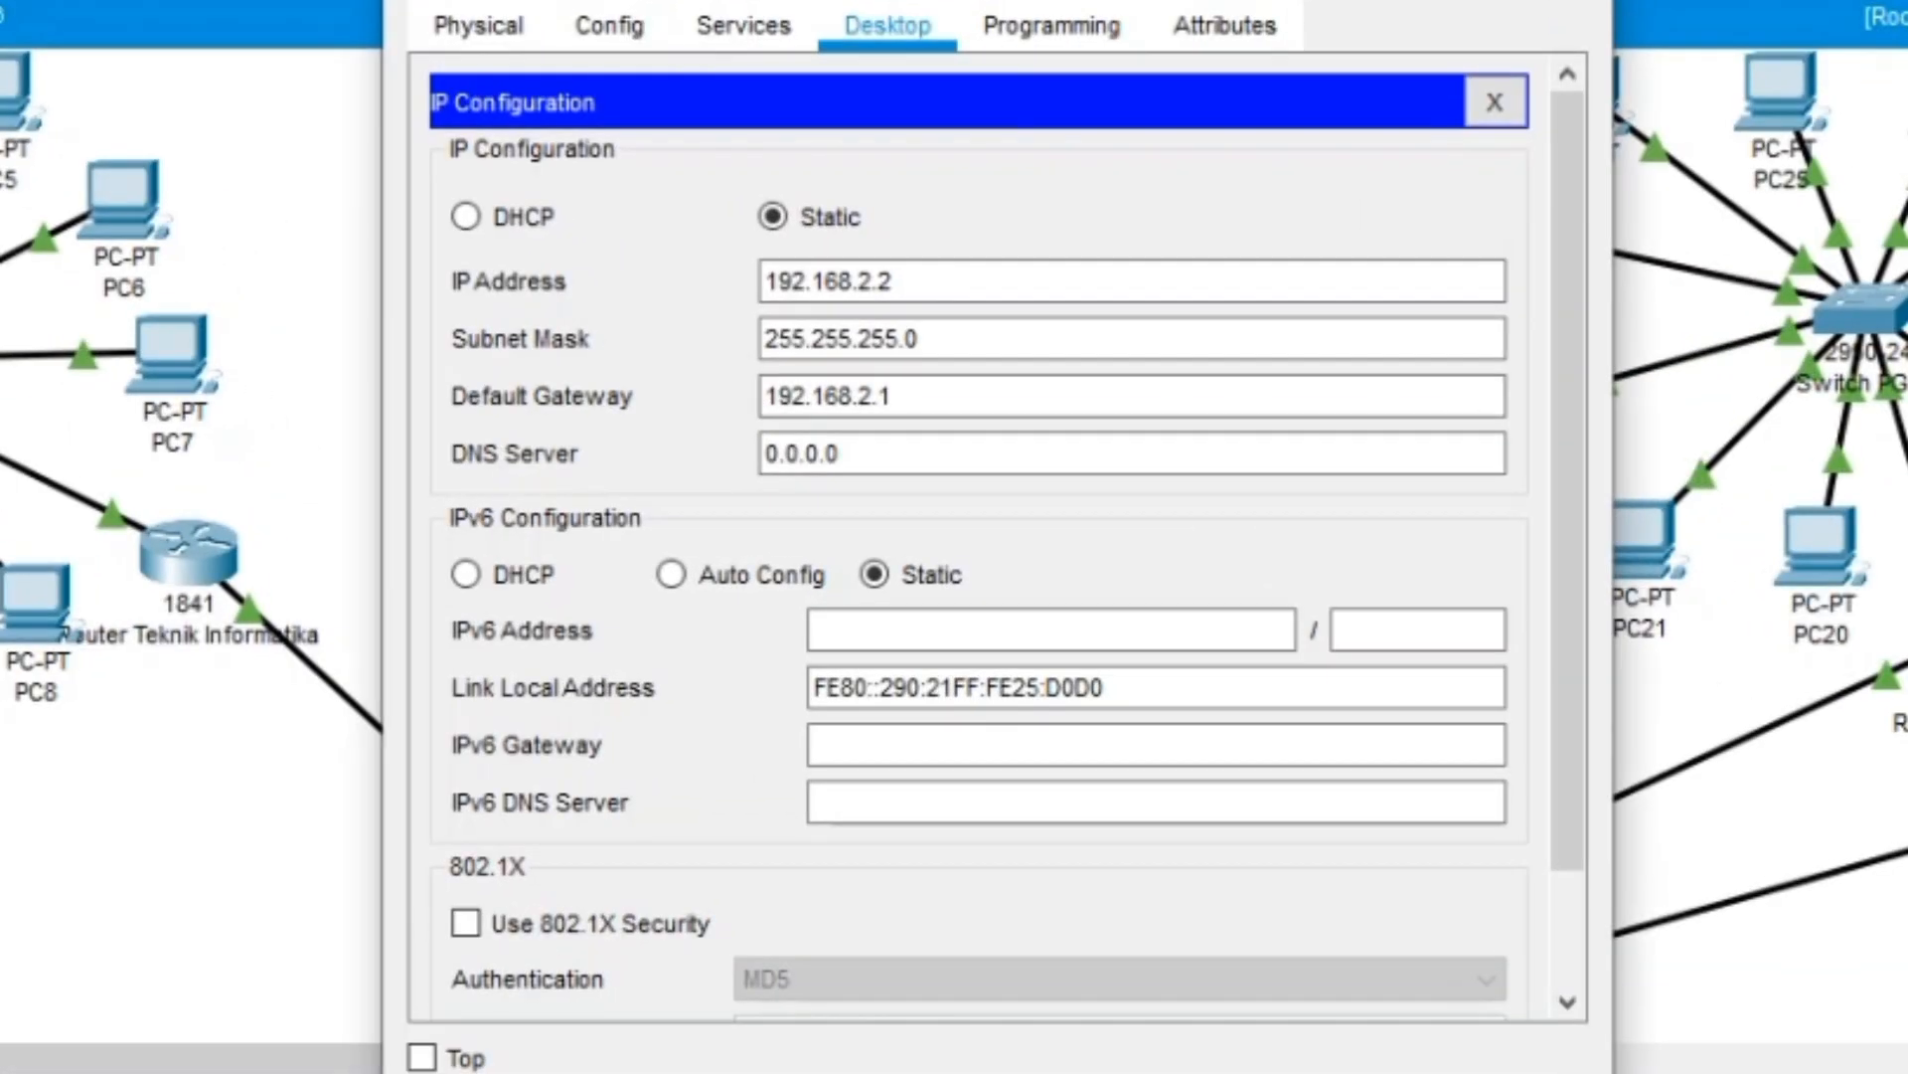
{"action": "left_click", "coordinate": [891, 281]}
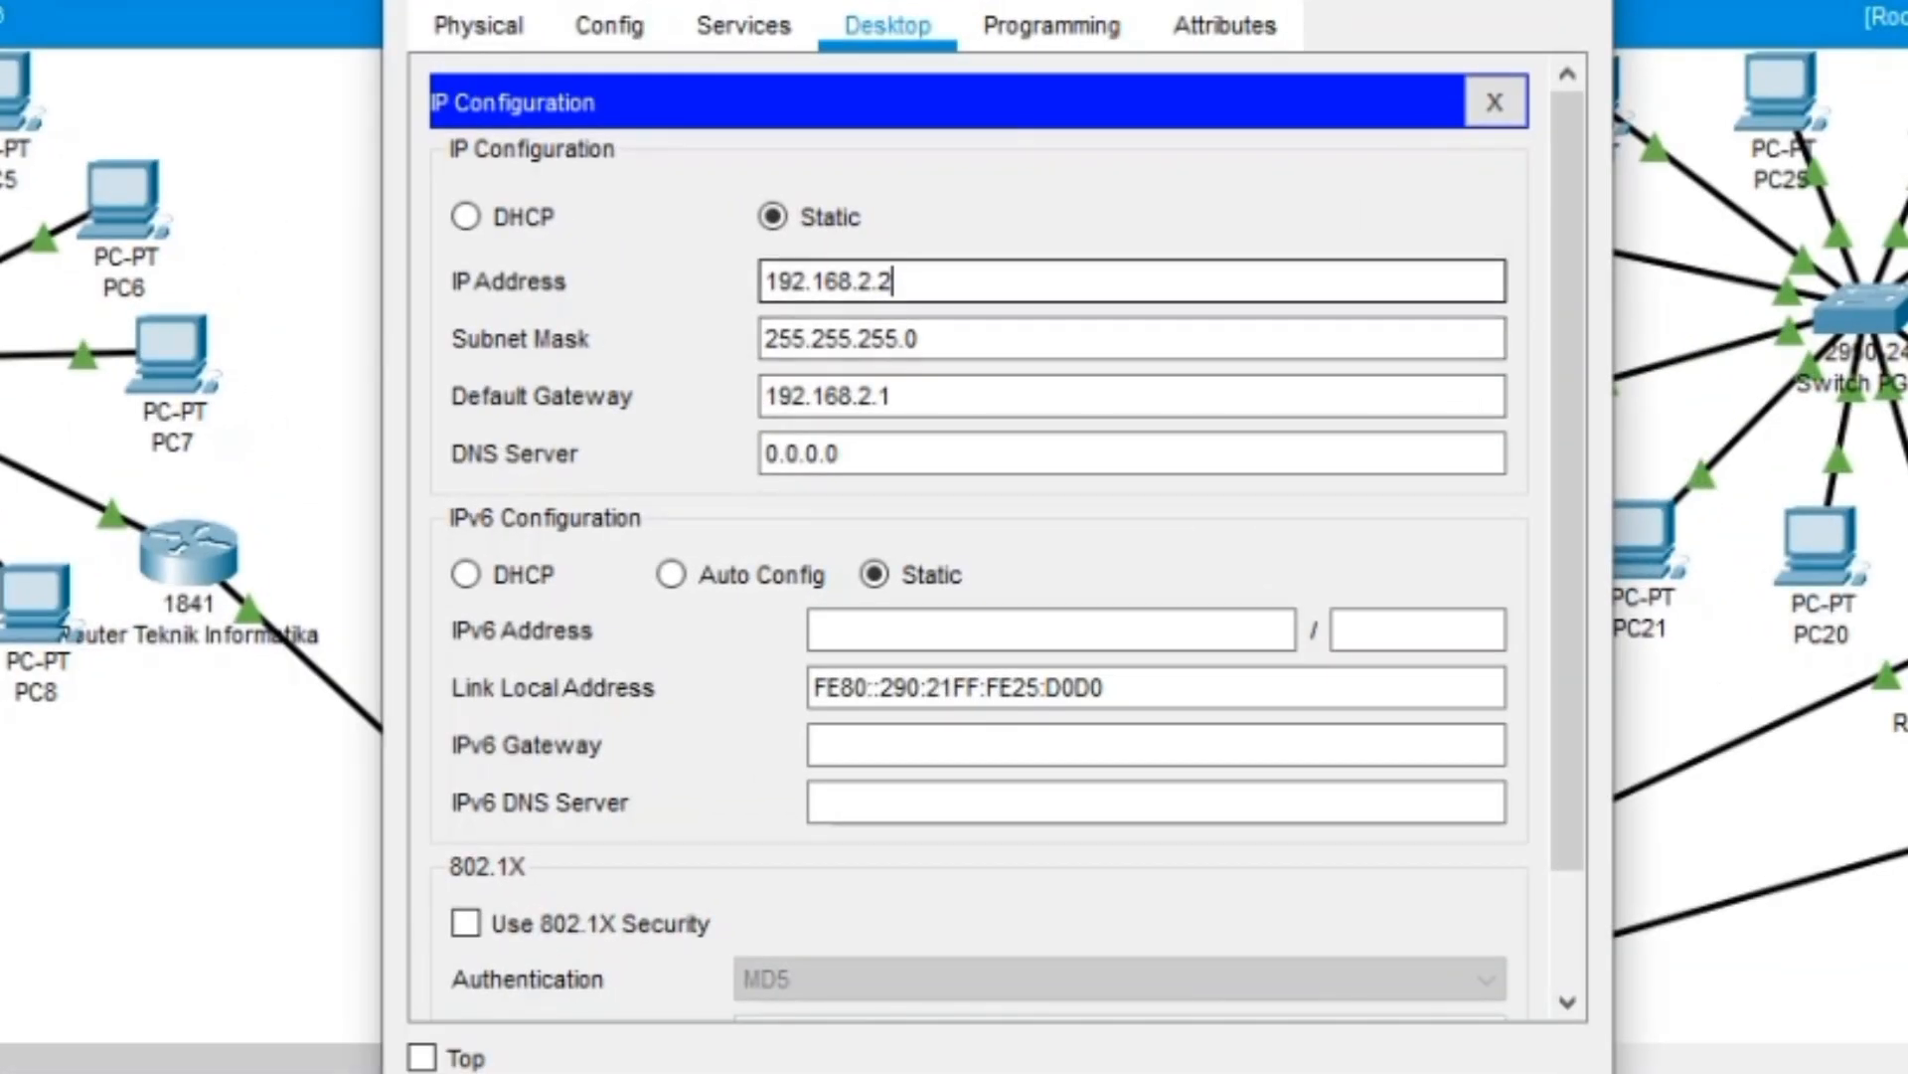
{"action": "left_click_drag", "start_coordinate": [892, 281], "coordinate": [764, 281]}
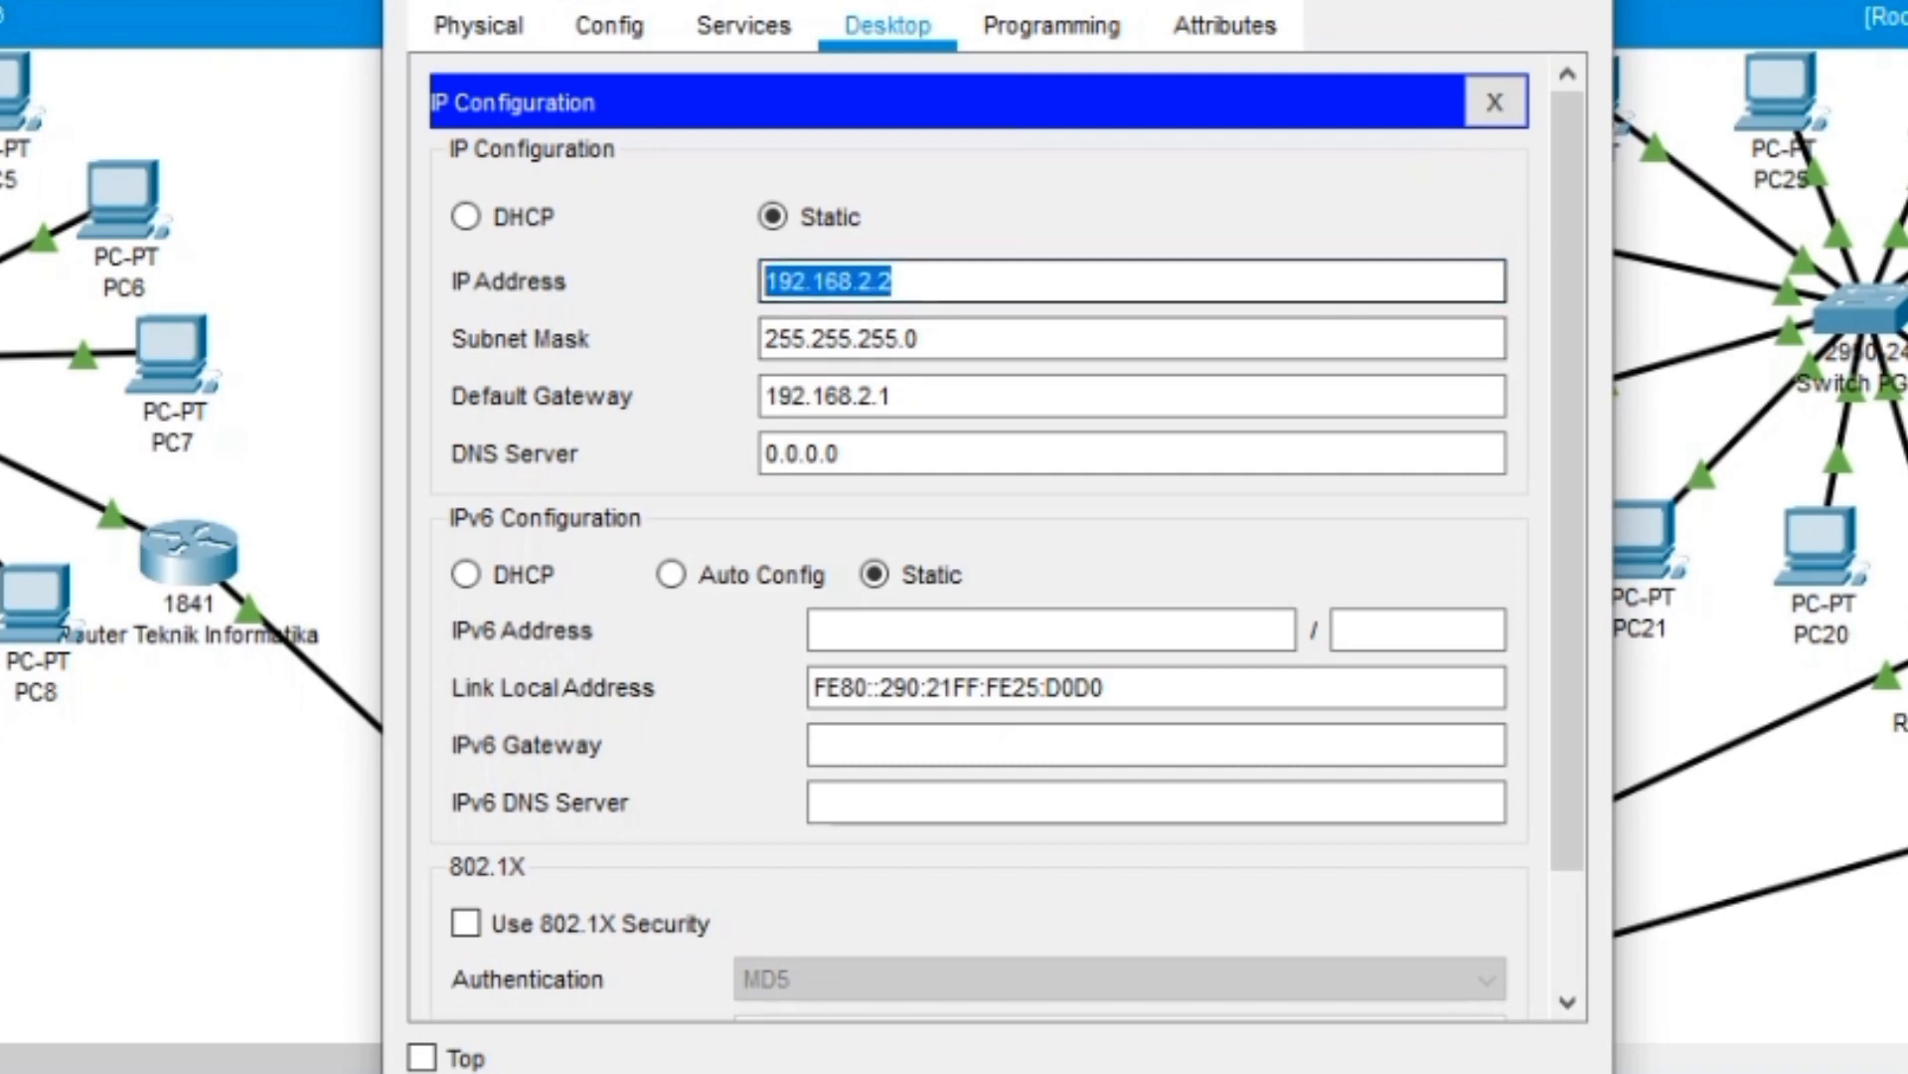
{"action": "left_click", "coordinate": [891, 281]}
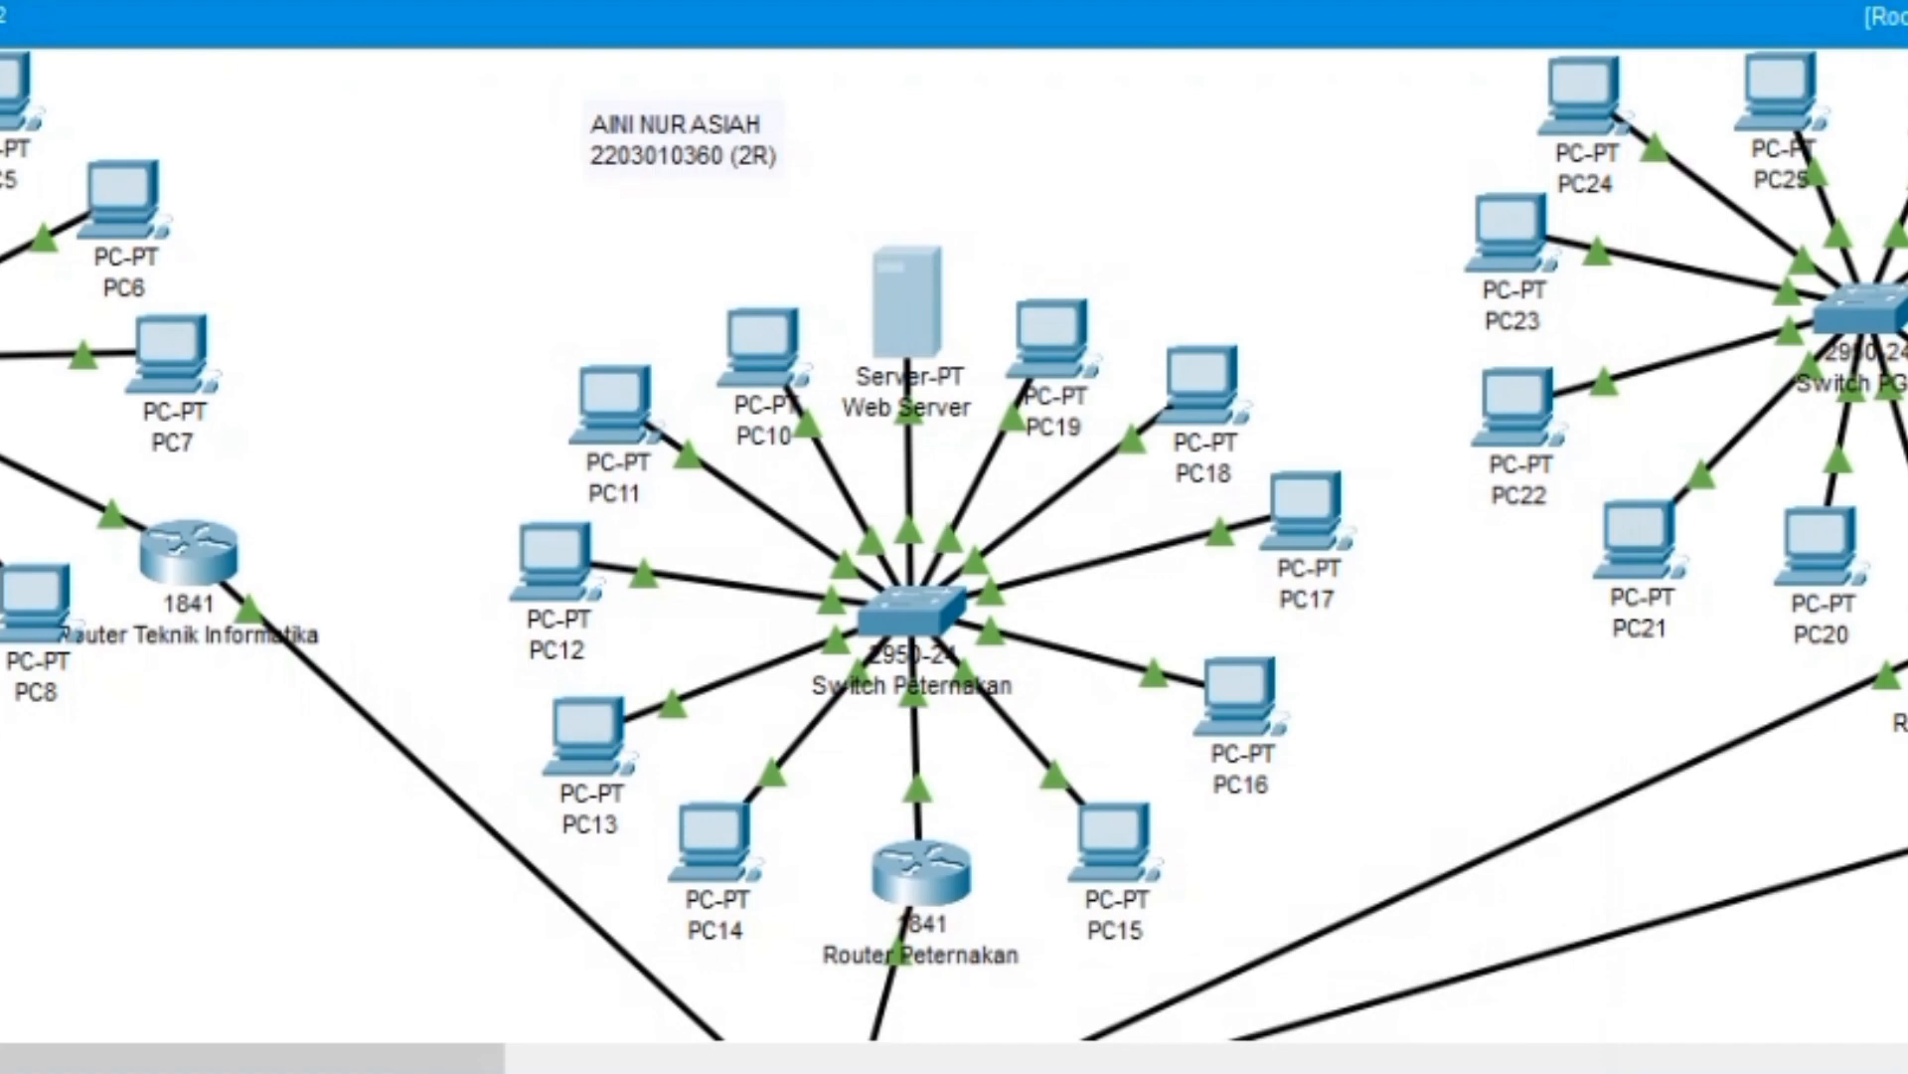
- Open the IP configuration of PC10 in the Peternakan group and examine its static IP address
{"action": "left_click", "coordinate": [758, 332]}
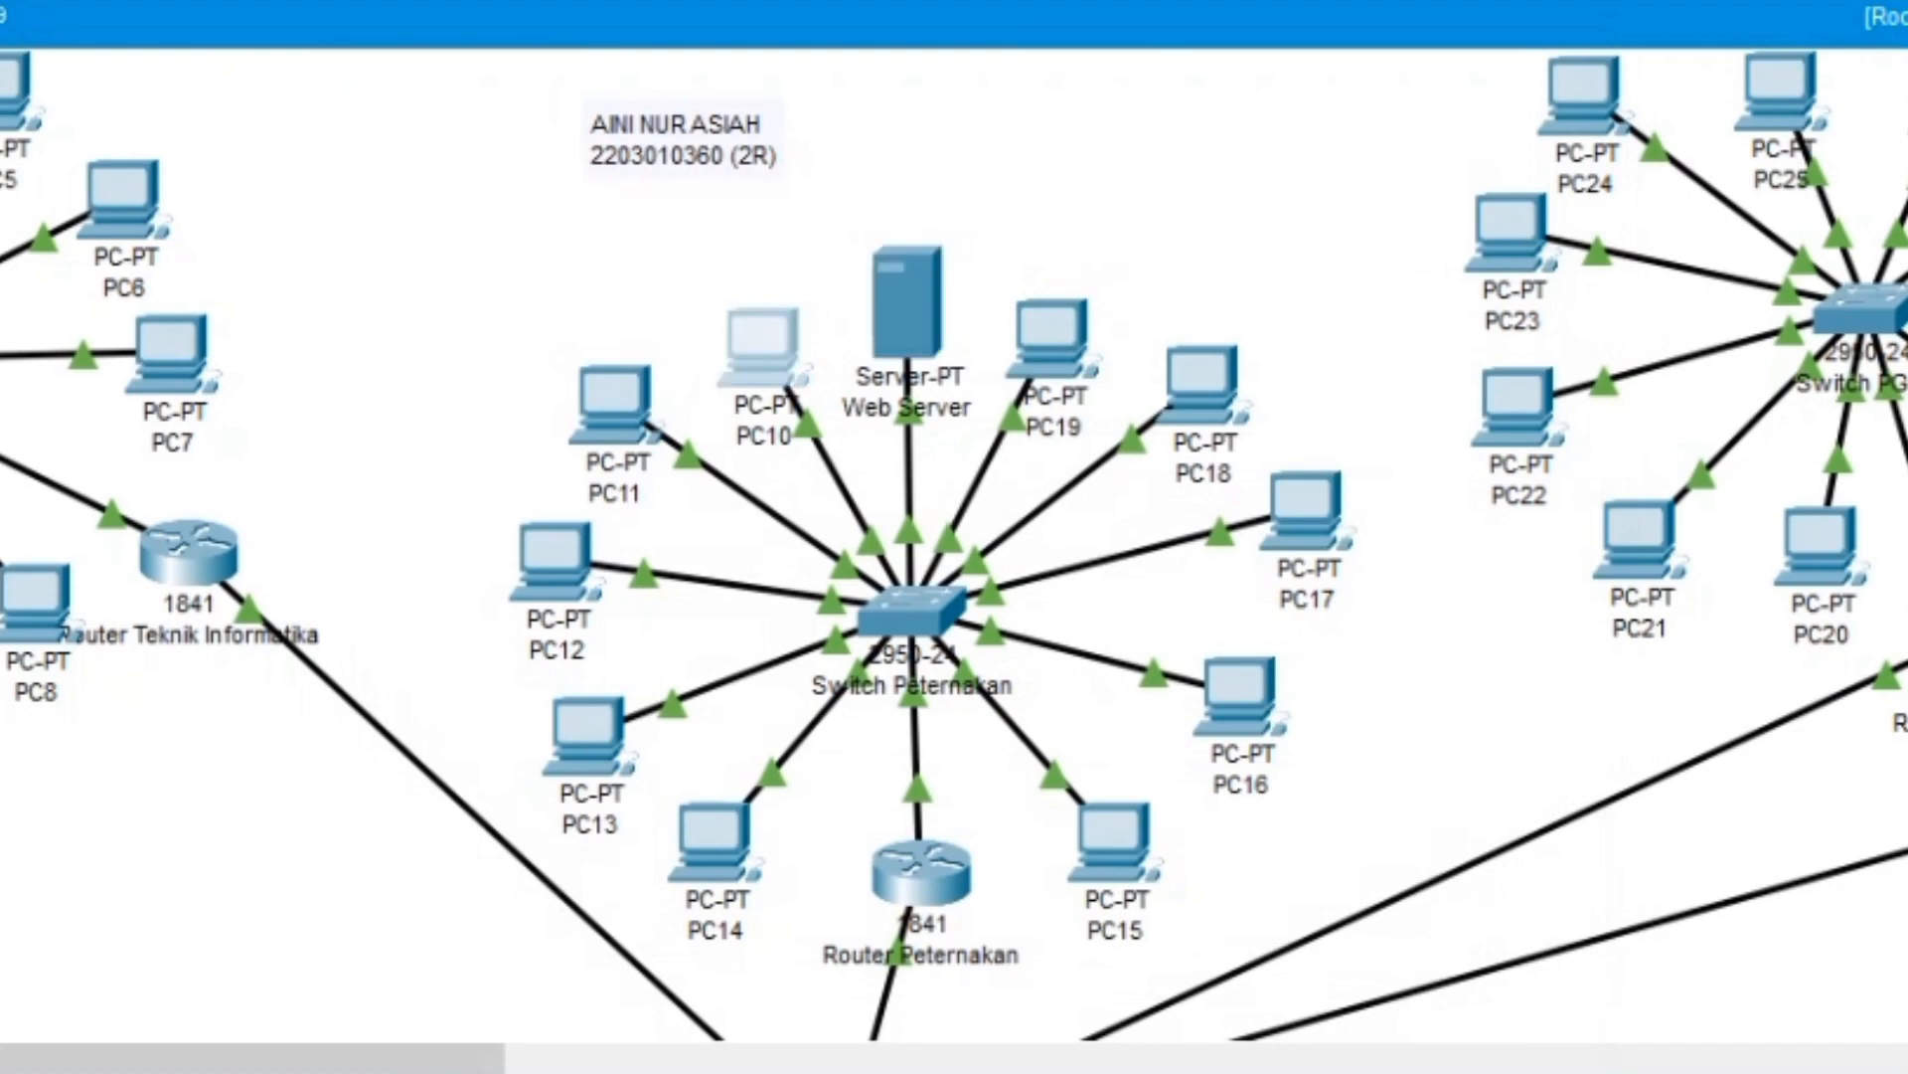
{"action": "left_click", "coordinate": [740, 25]}
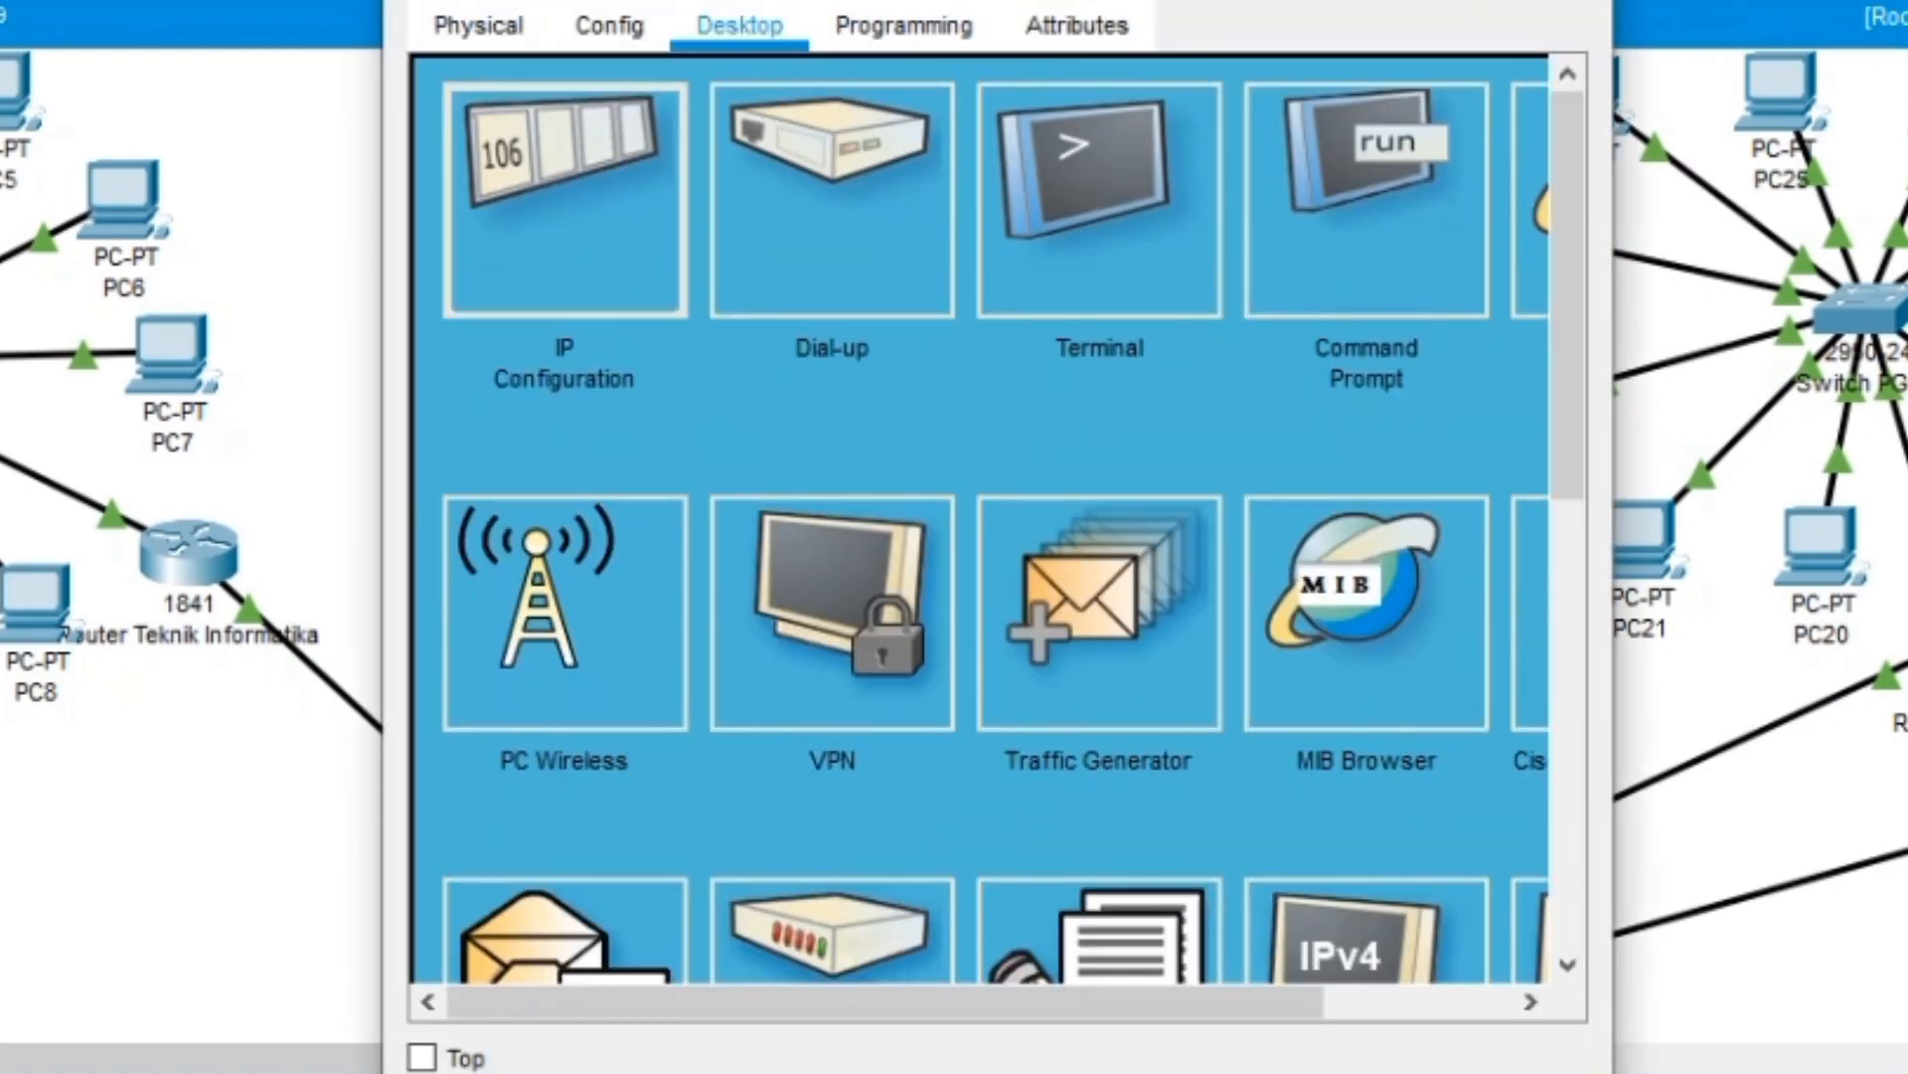
{"action": "left_click", "coordinate": [554, 192]}
{"action": "key", "text": "shift+Left"}
{"action": "key", "text": "shift+Left"}
{"action": "key", "text": "shift+Left"}
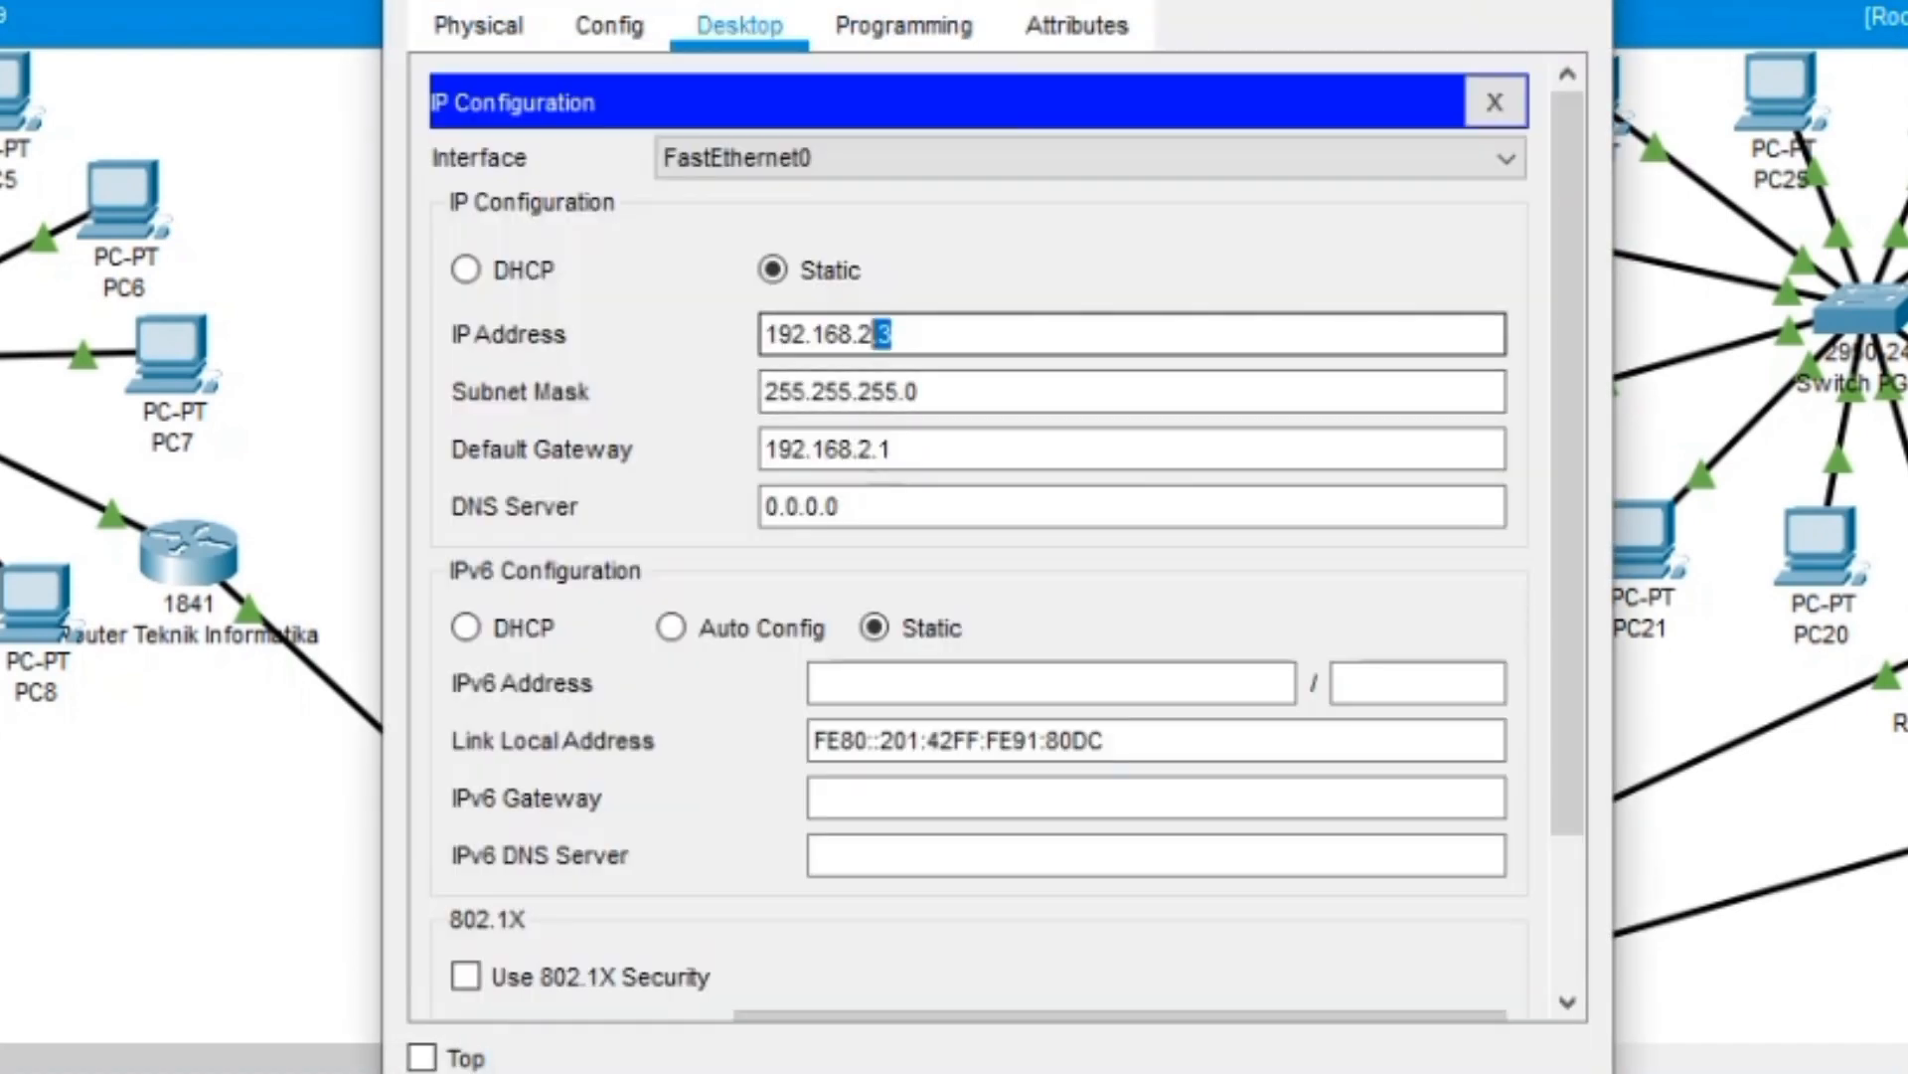
{"action": "key", "text": "Right"}
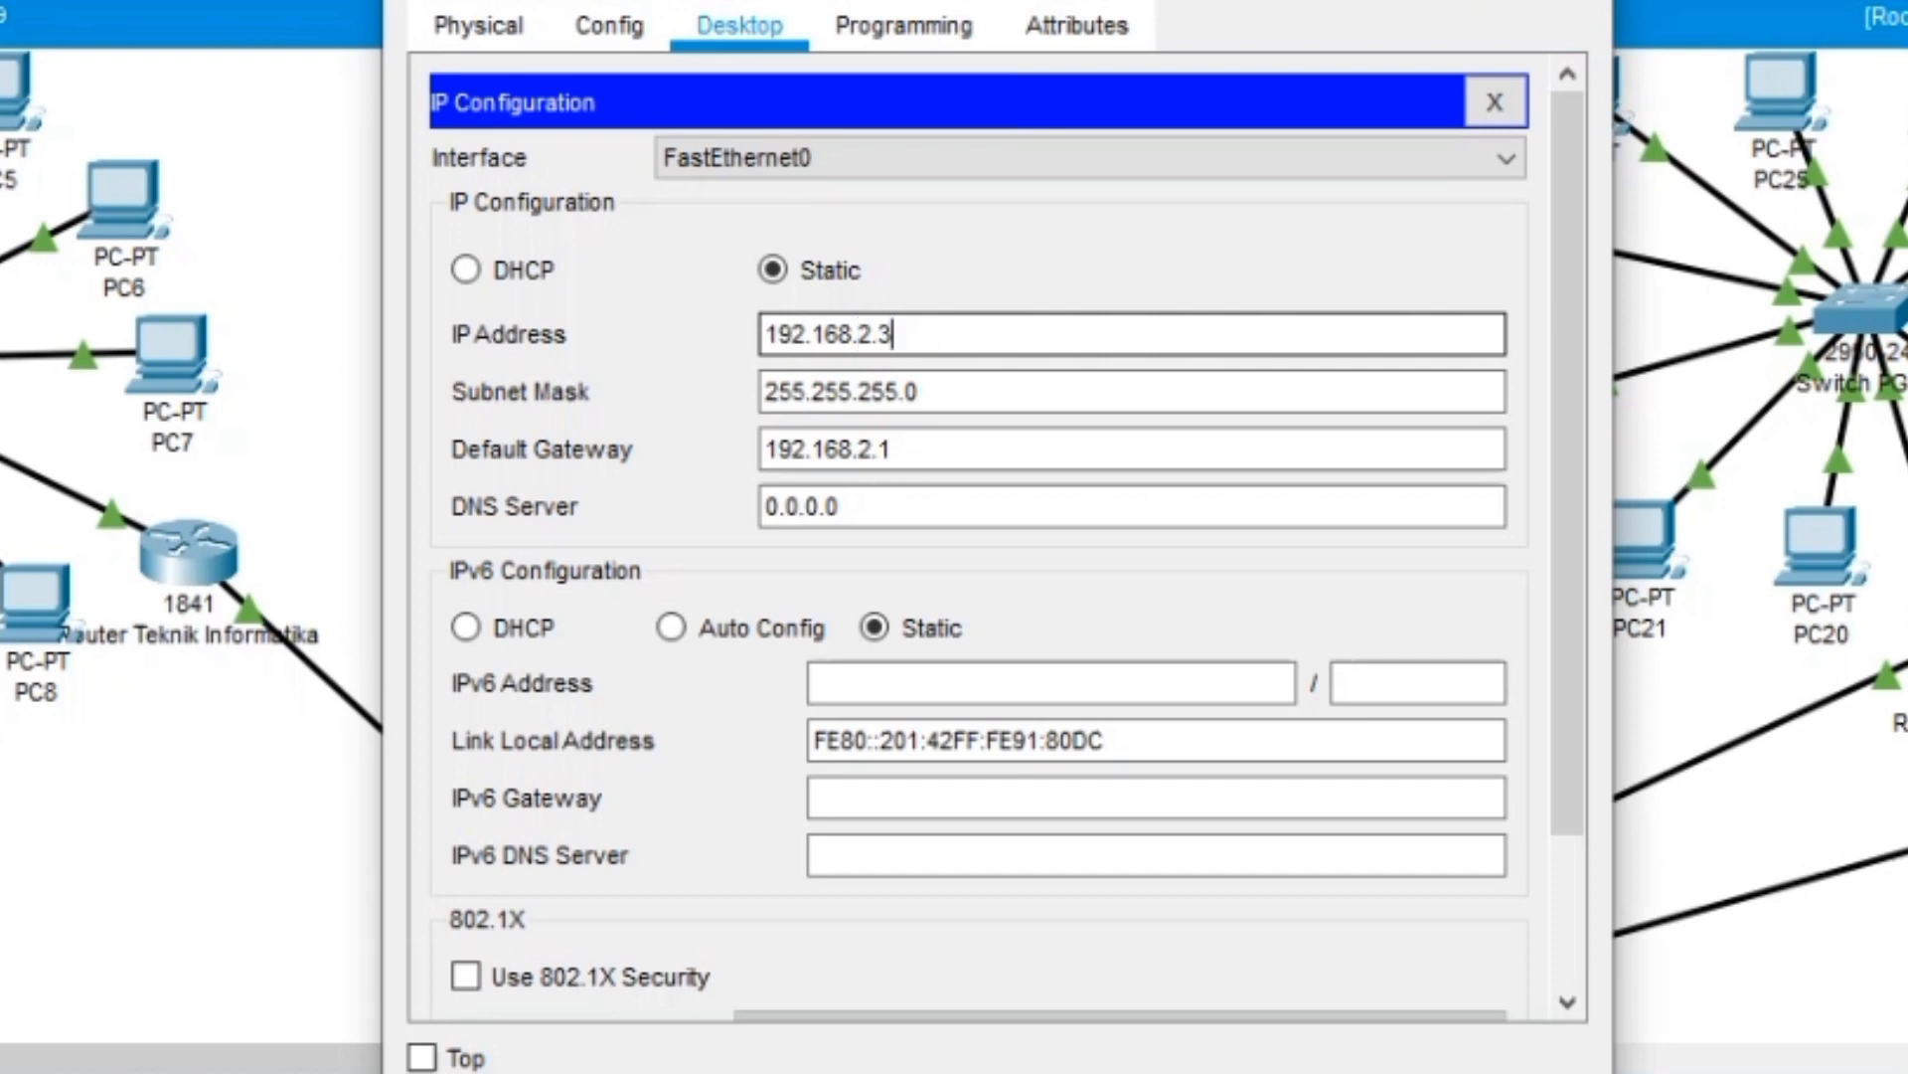
{"action": "key", "text": "shift+Home"}
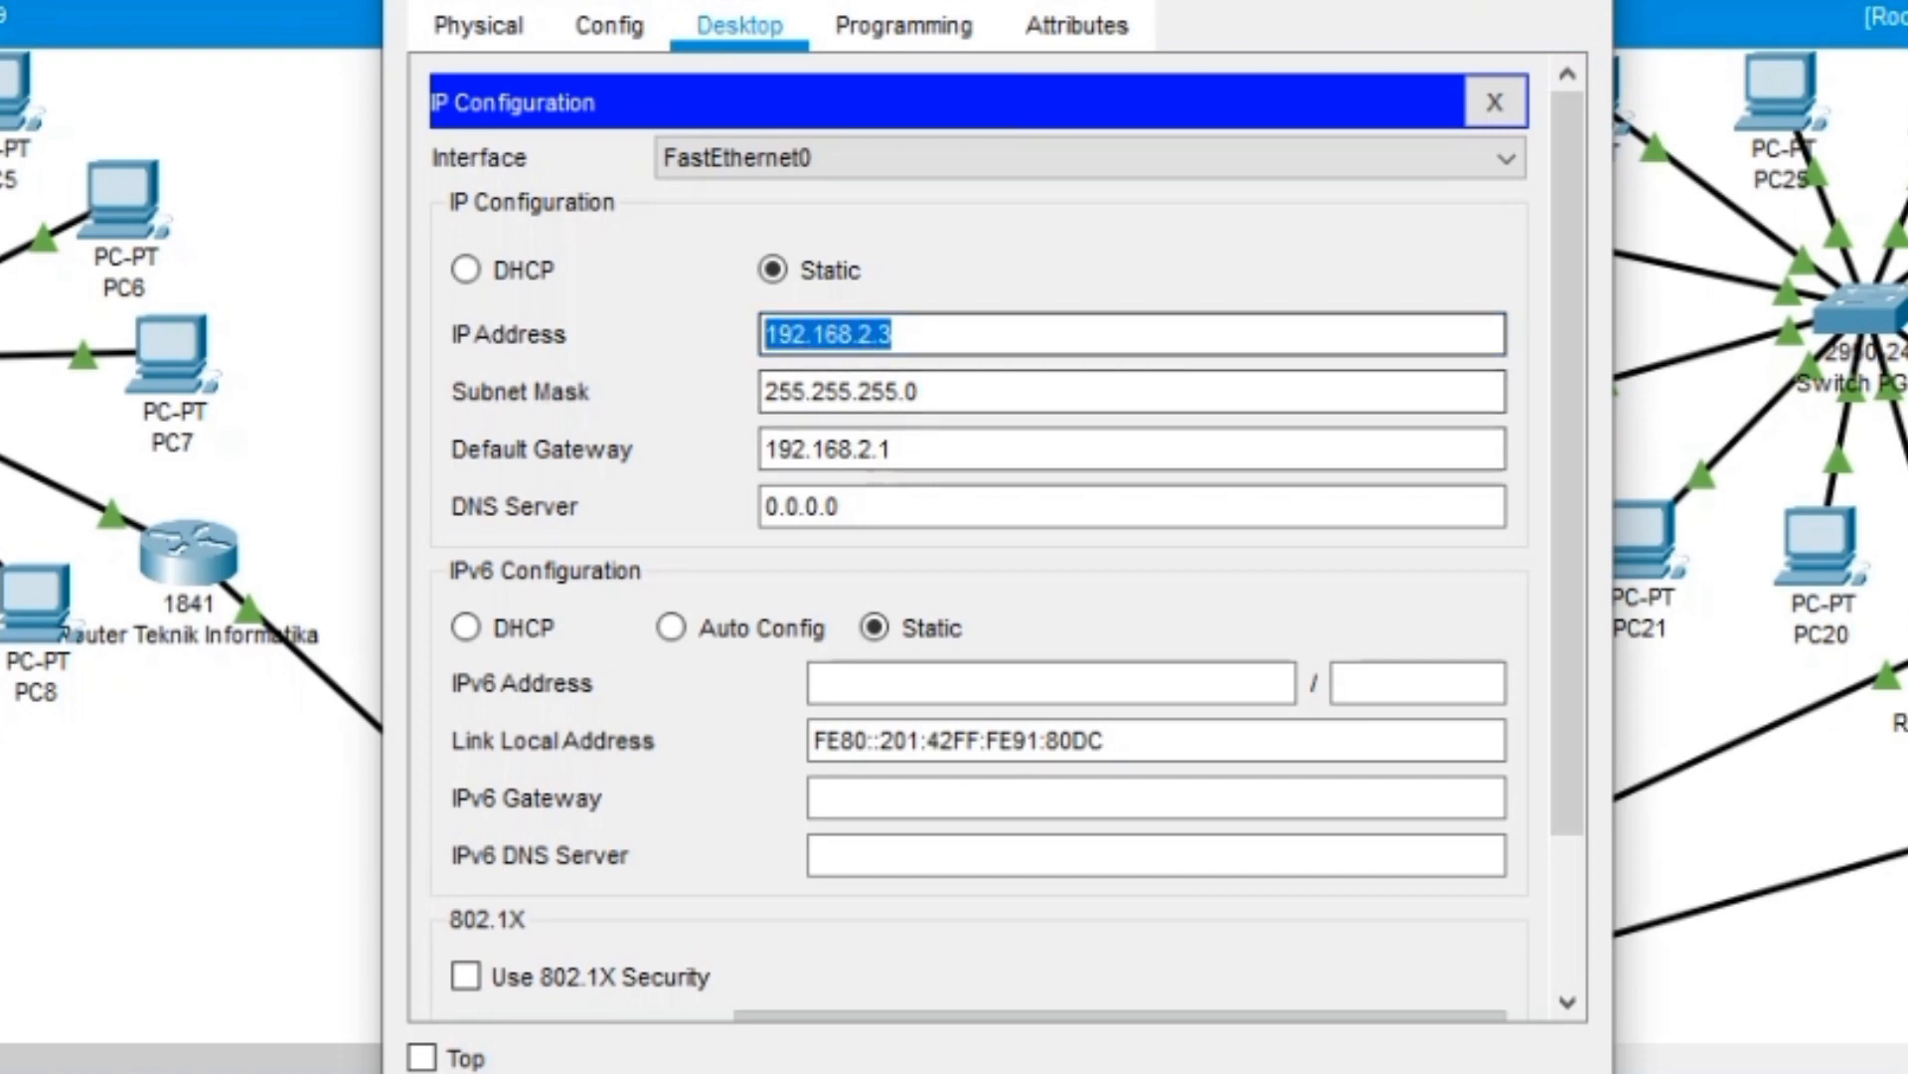
{"action": "key", "text": "Right"}
{"action": "key", "text": "shift+Home"}
- Check the default gateway and subnet mask of PC10, and close its window
{"action": "key", "text": "Tab"}
{"action": "key", "text": "Tab"}
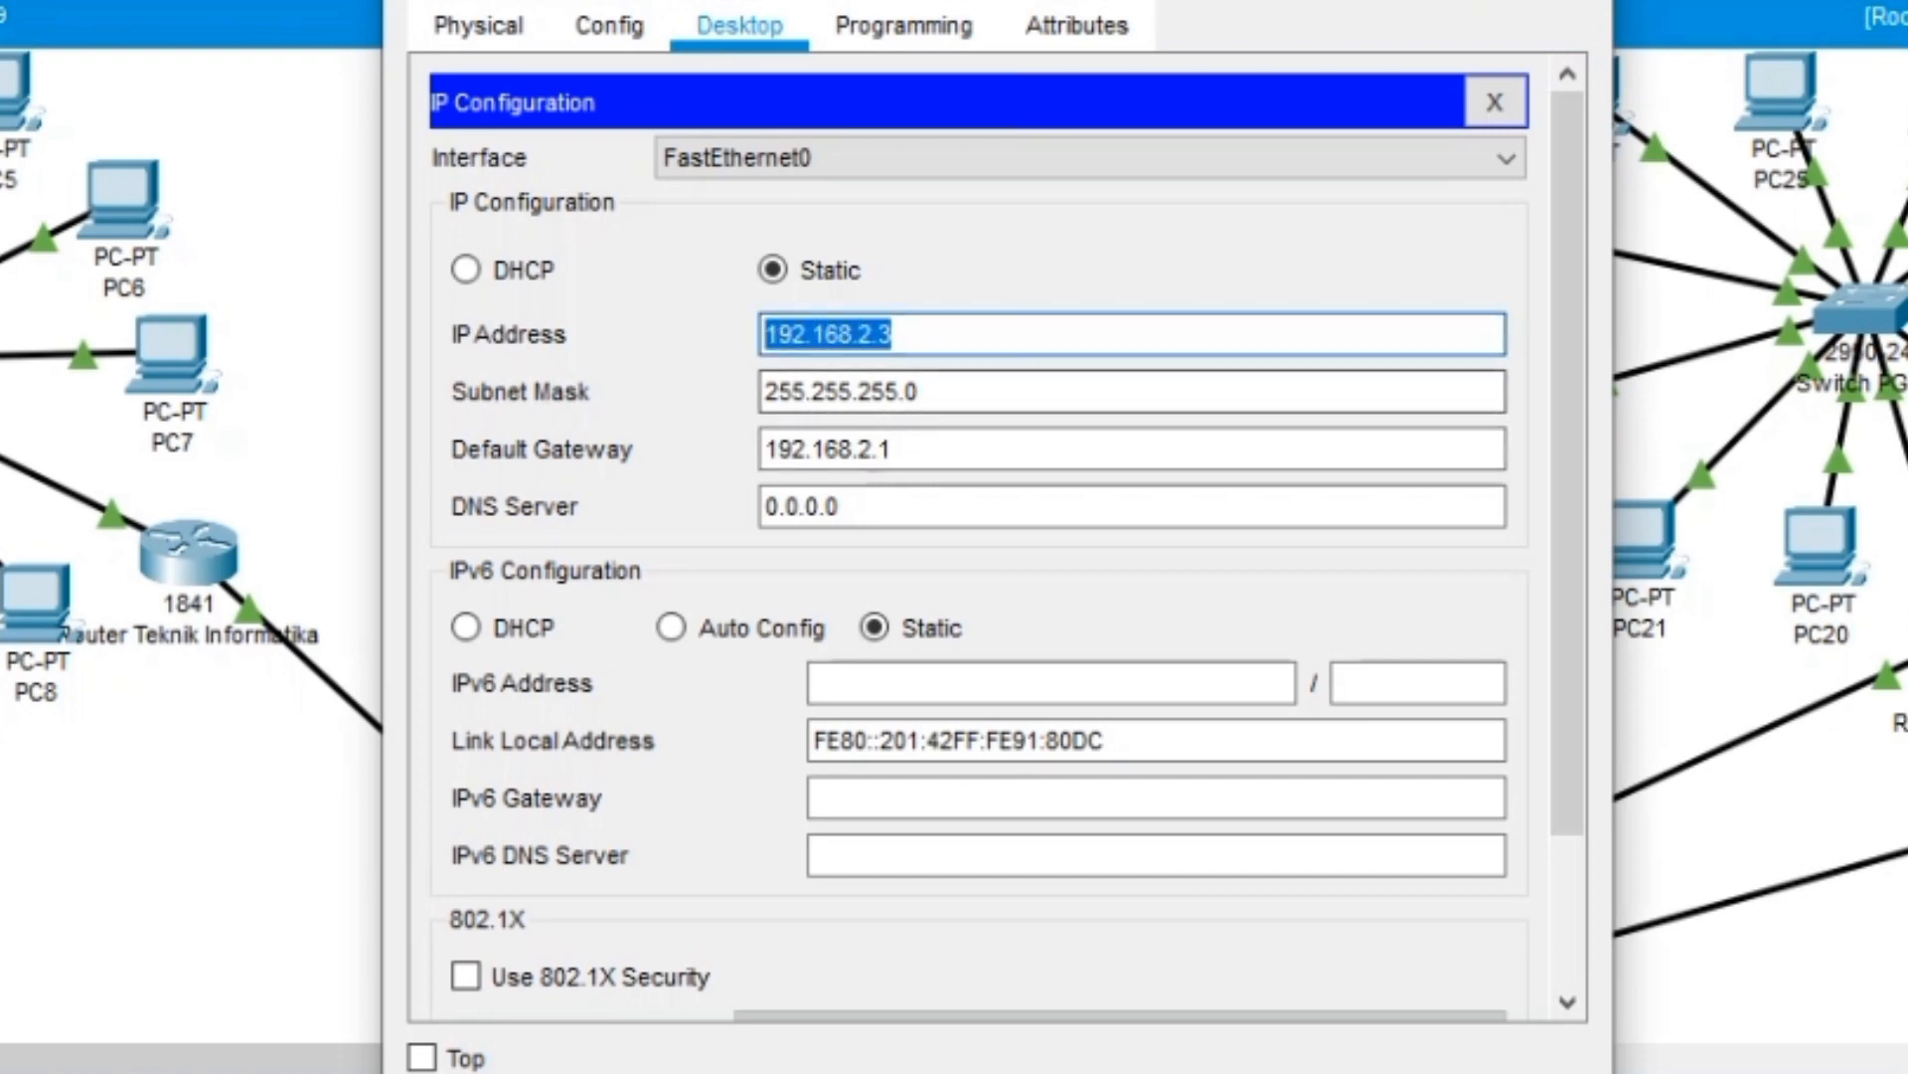
{"action": "key", "text": "shift+Home"}
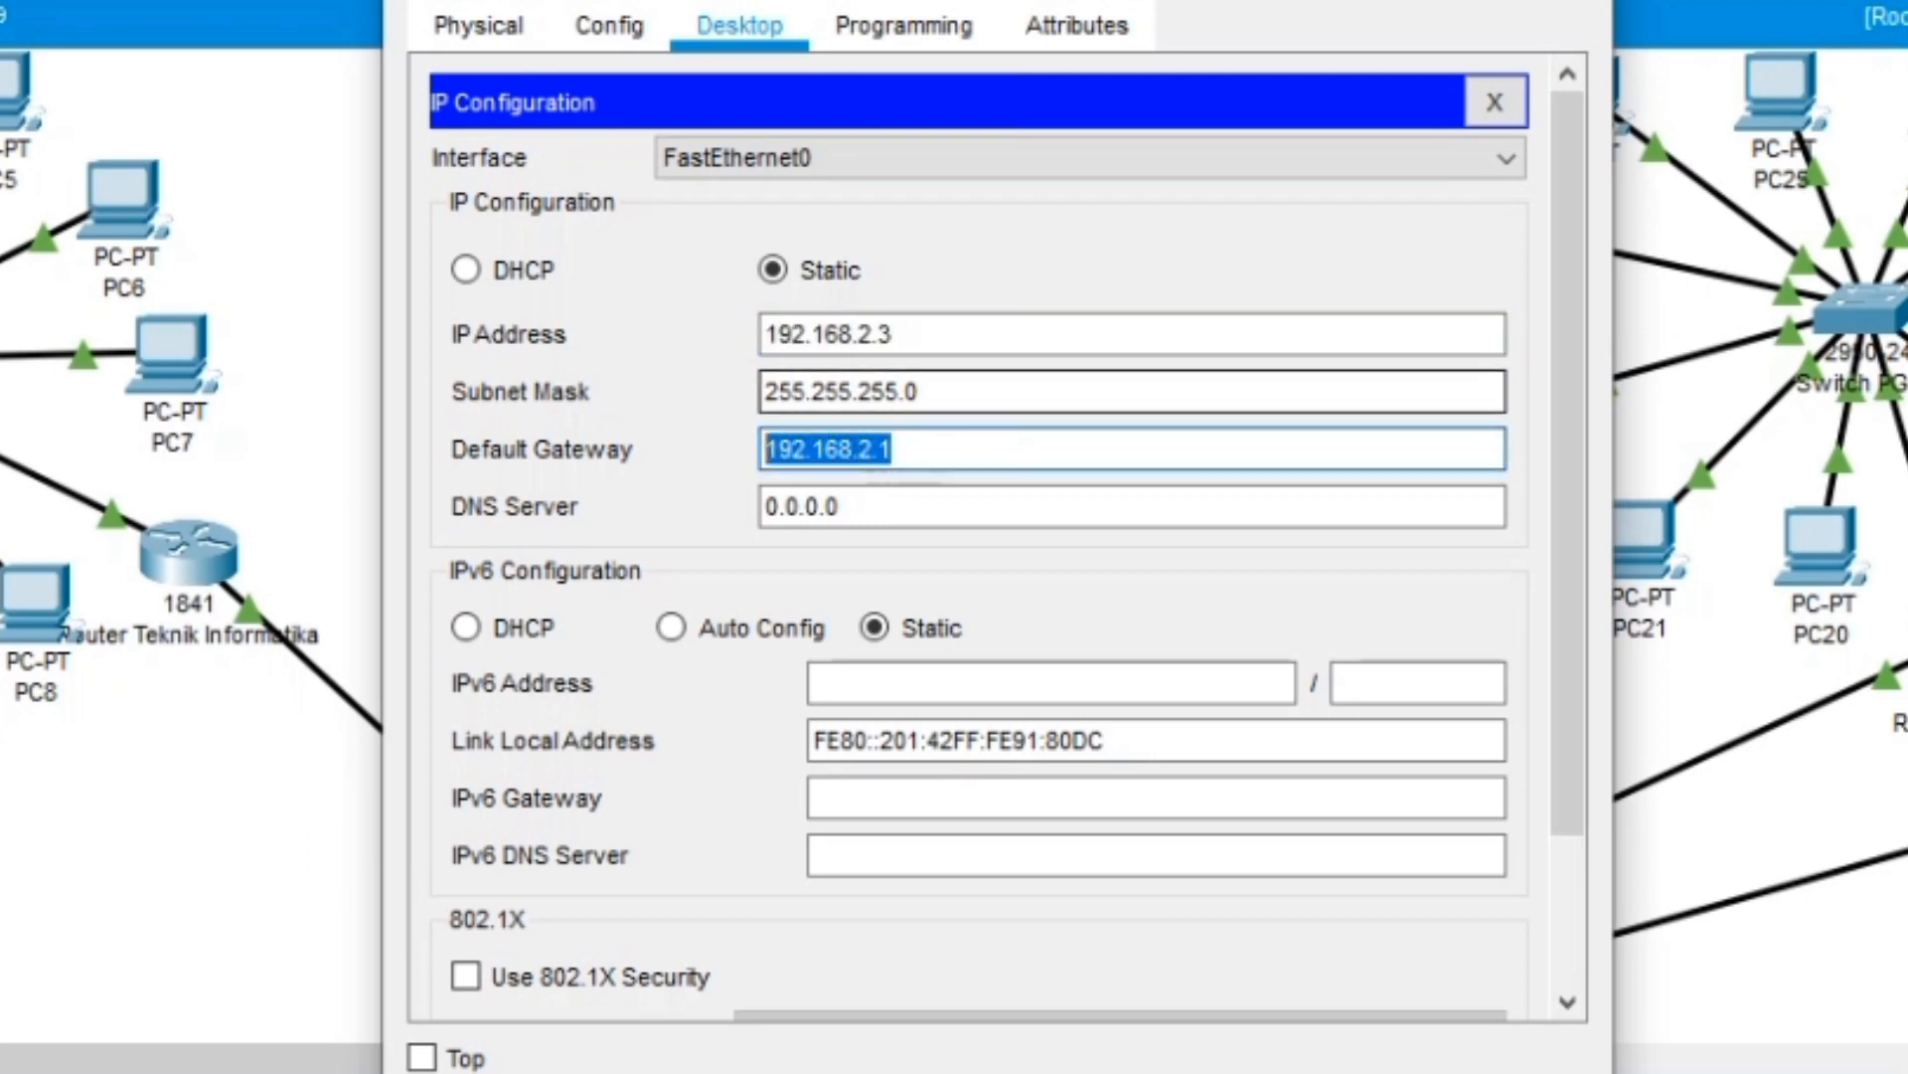
{"action": "left_click", "coordinate": [919, 391]}
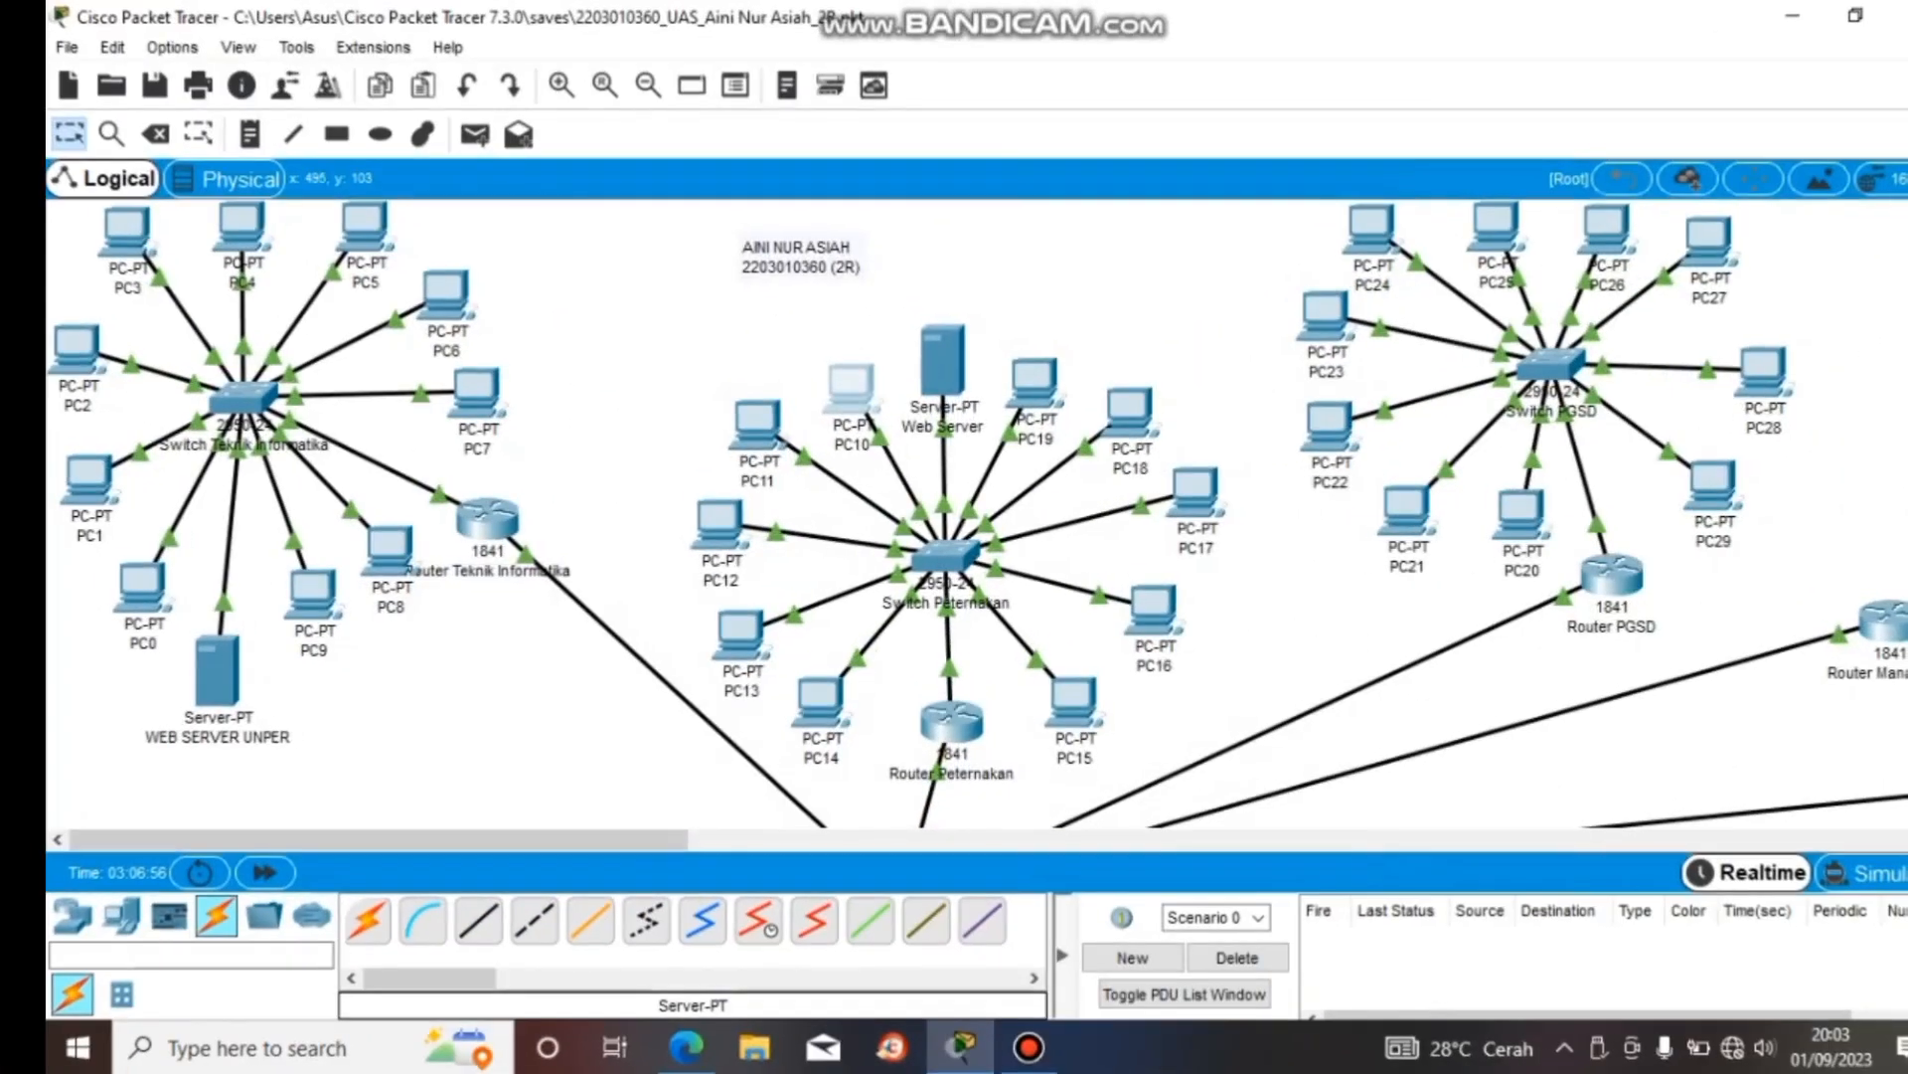
- Survey the device groups of the other departments across the topology, highlighting the Peternakan, PGSD and Teknik Informatika groups
{"action": "left_click_drag", "start_coordinate": [735, 338], "coordinate": [1215, 646]}
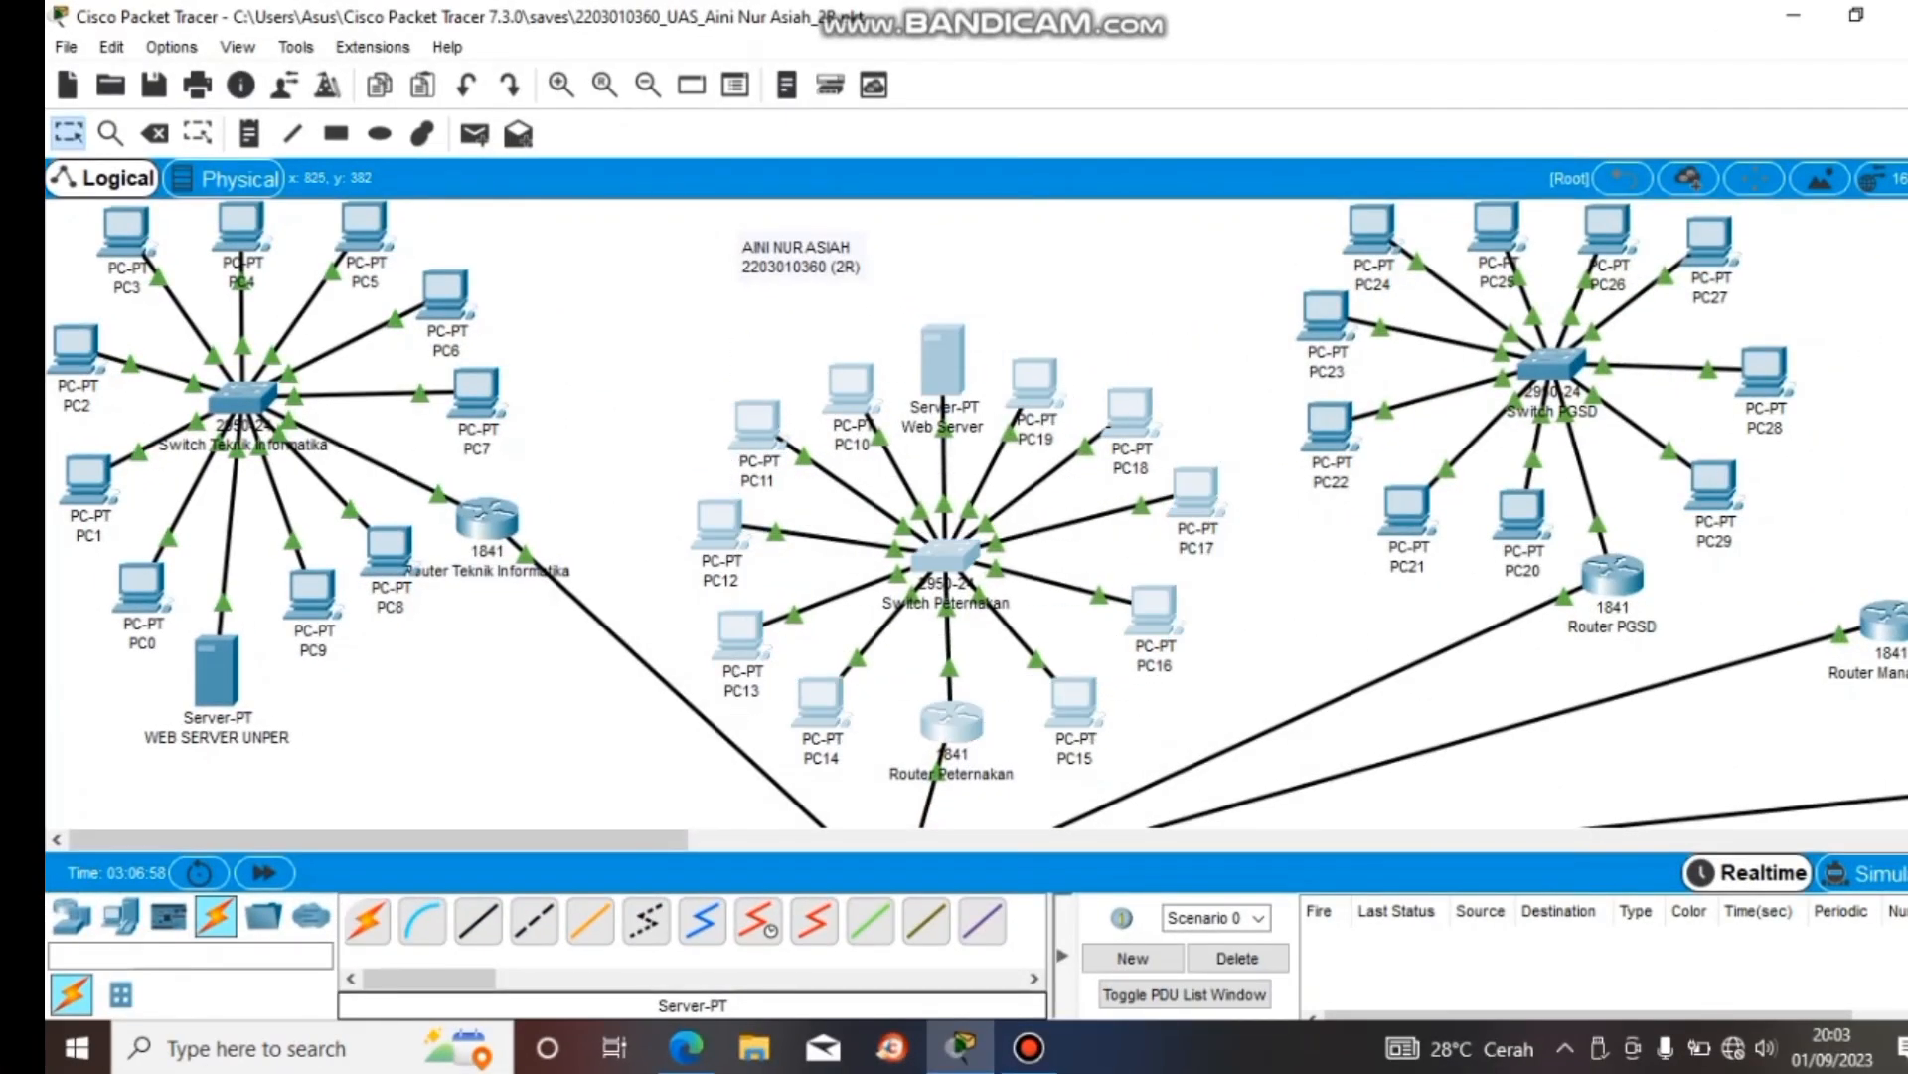
{"action": "key", "text": "Escape"}
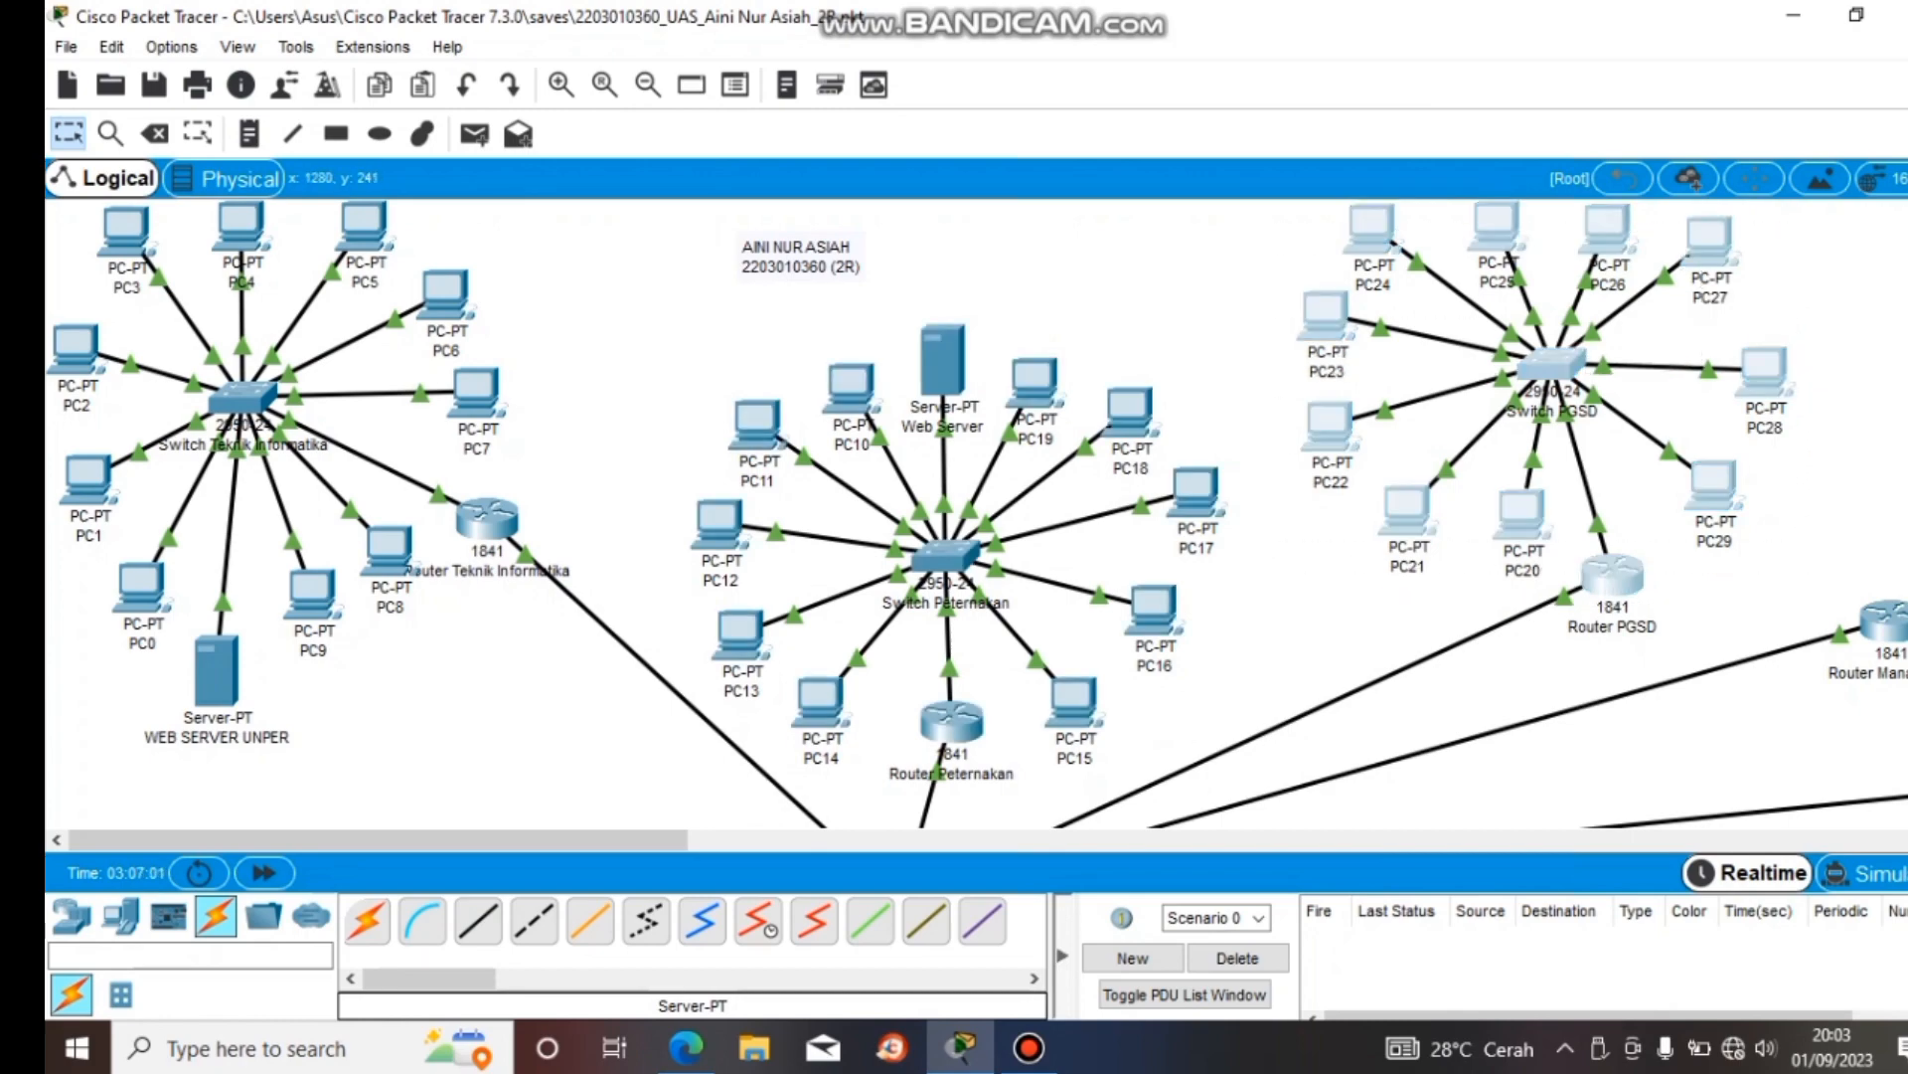
{"action": "scroll", "coordinate": [976, 513], "scroll_direction": "down", "scroll_amount": 3}
{"action": "scroll", "coordinate": [976, 513], "scroll_direction": "down", "scroll_amount": 4}
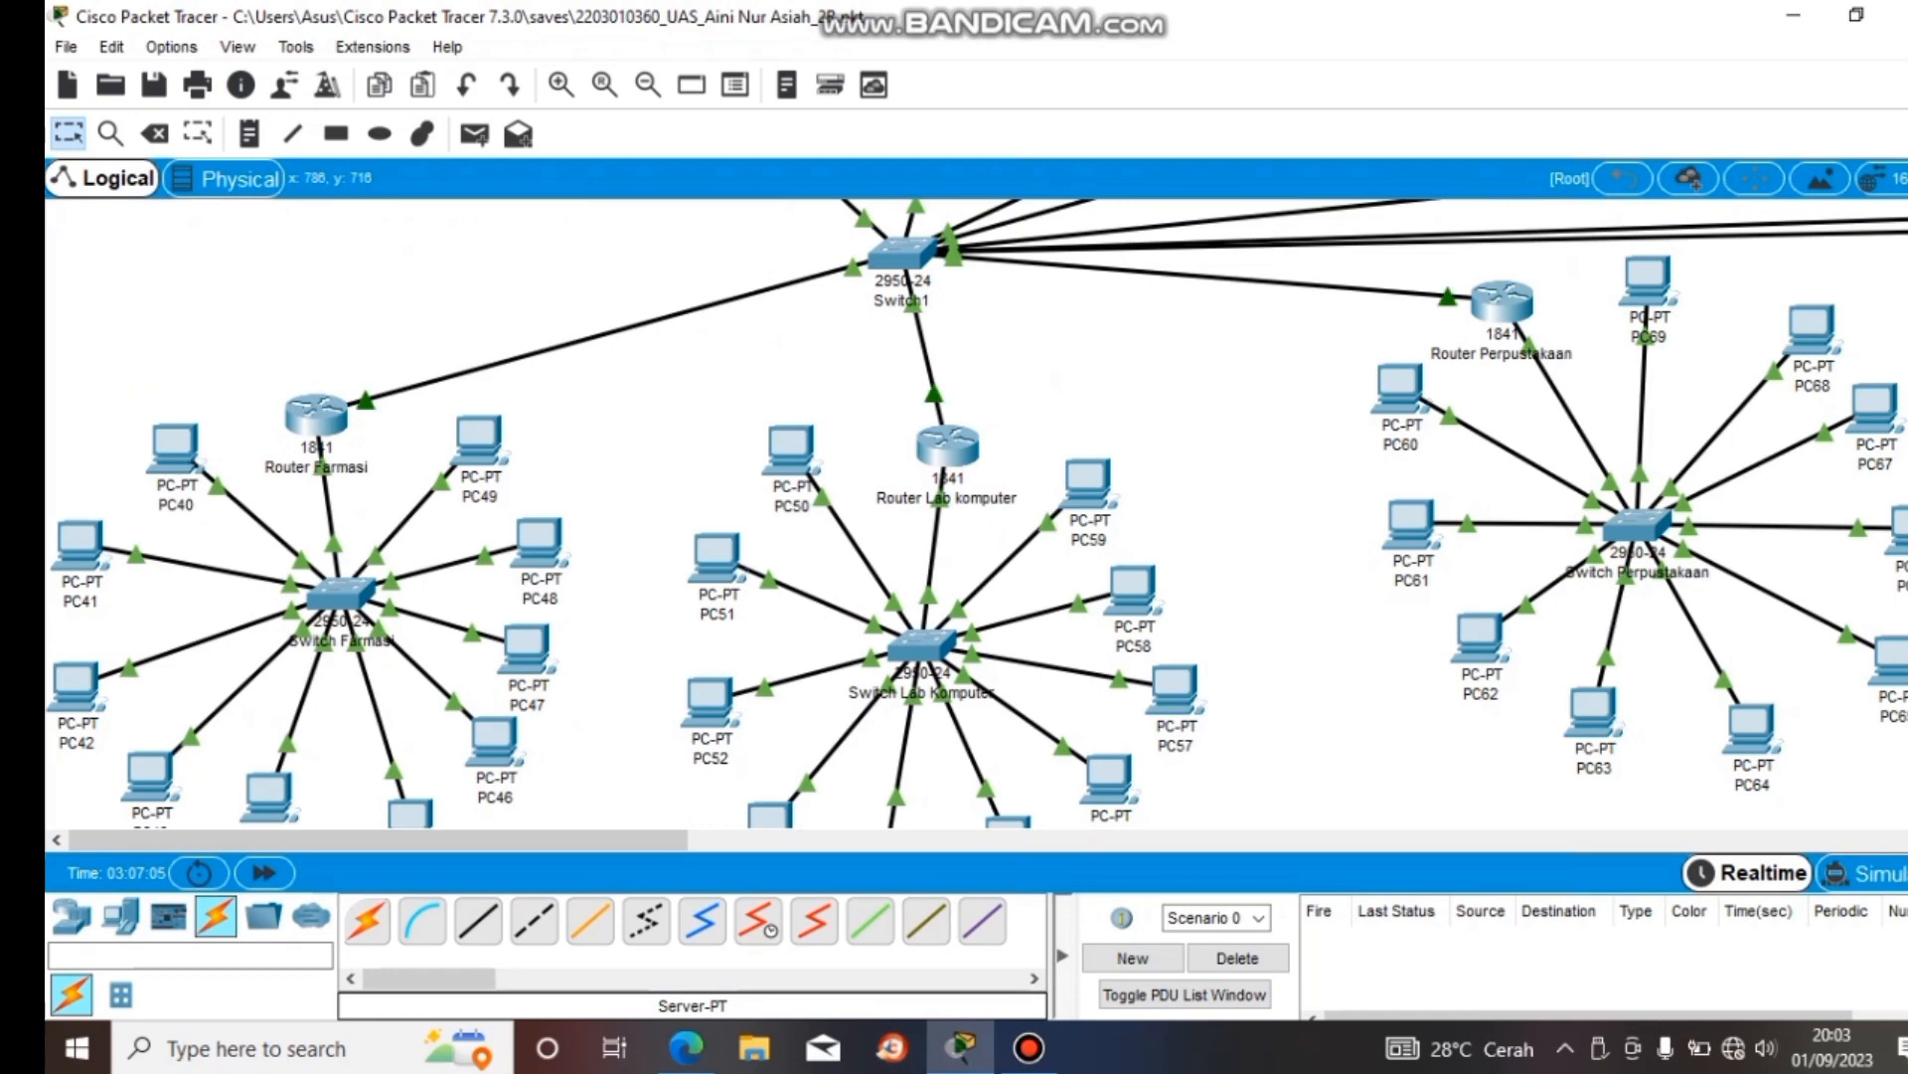
{"action": "scroll", "coordinate": [976, 513], "scroll_direction": "up", "scroll_amount": 7}
{"action": "left_click_drag", "start_coordinate": [558, 765], "coordinate": [55, 200]}
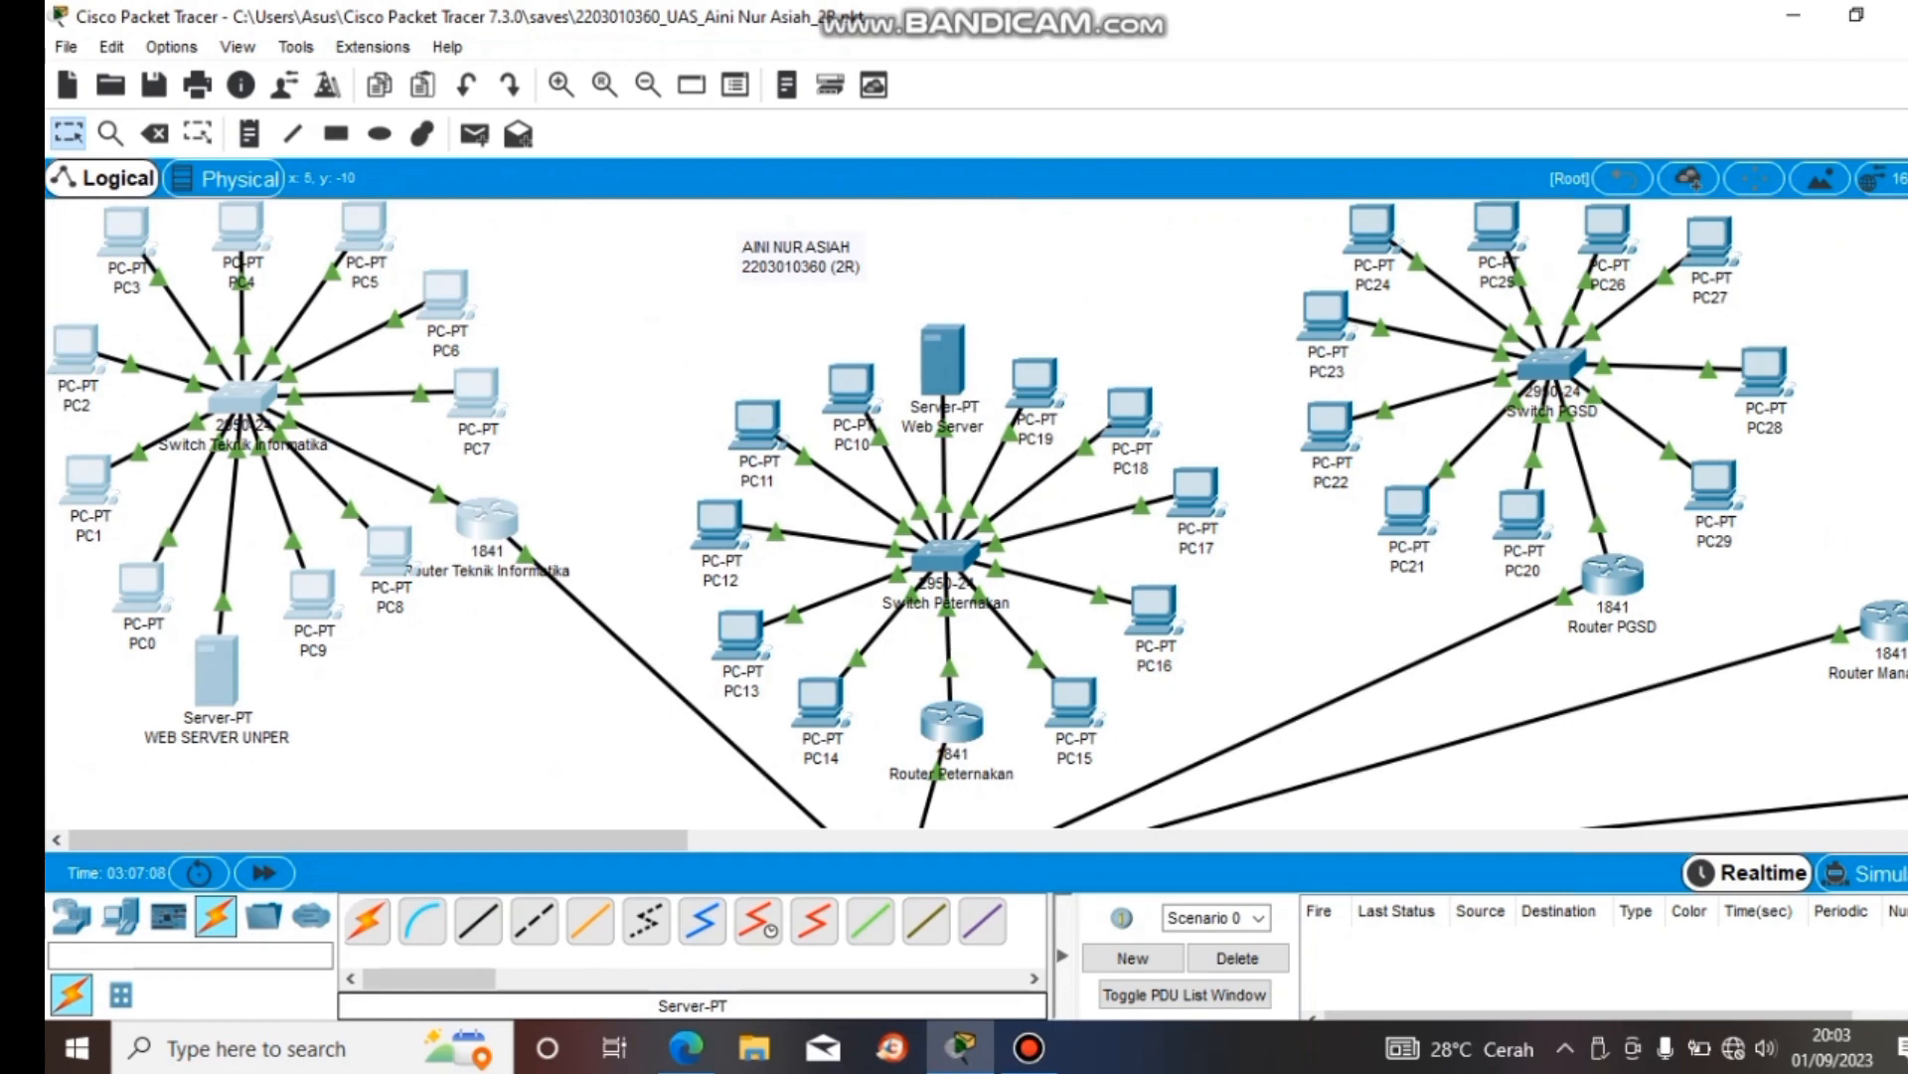
{"action": "left_click", "coordinate": [464, 307]}
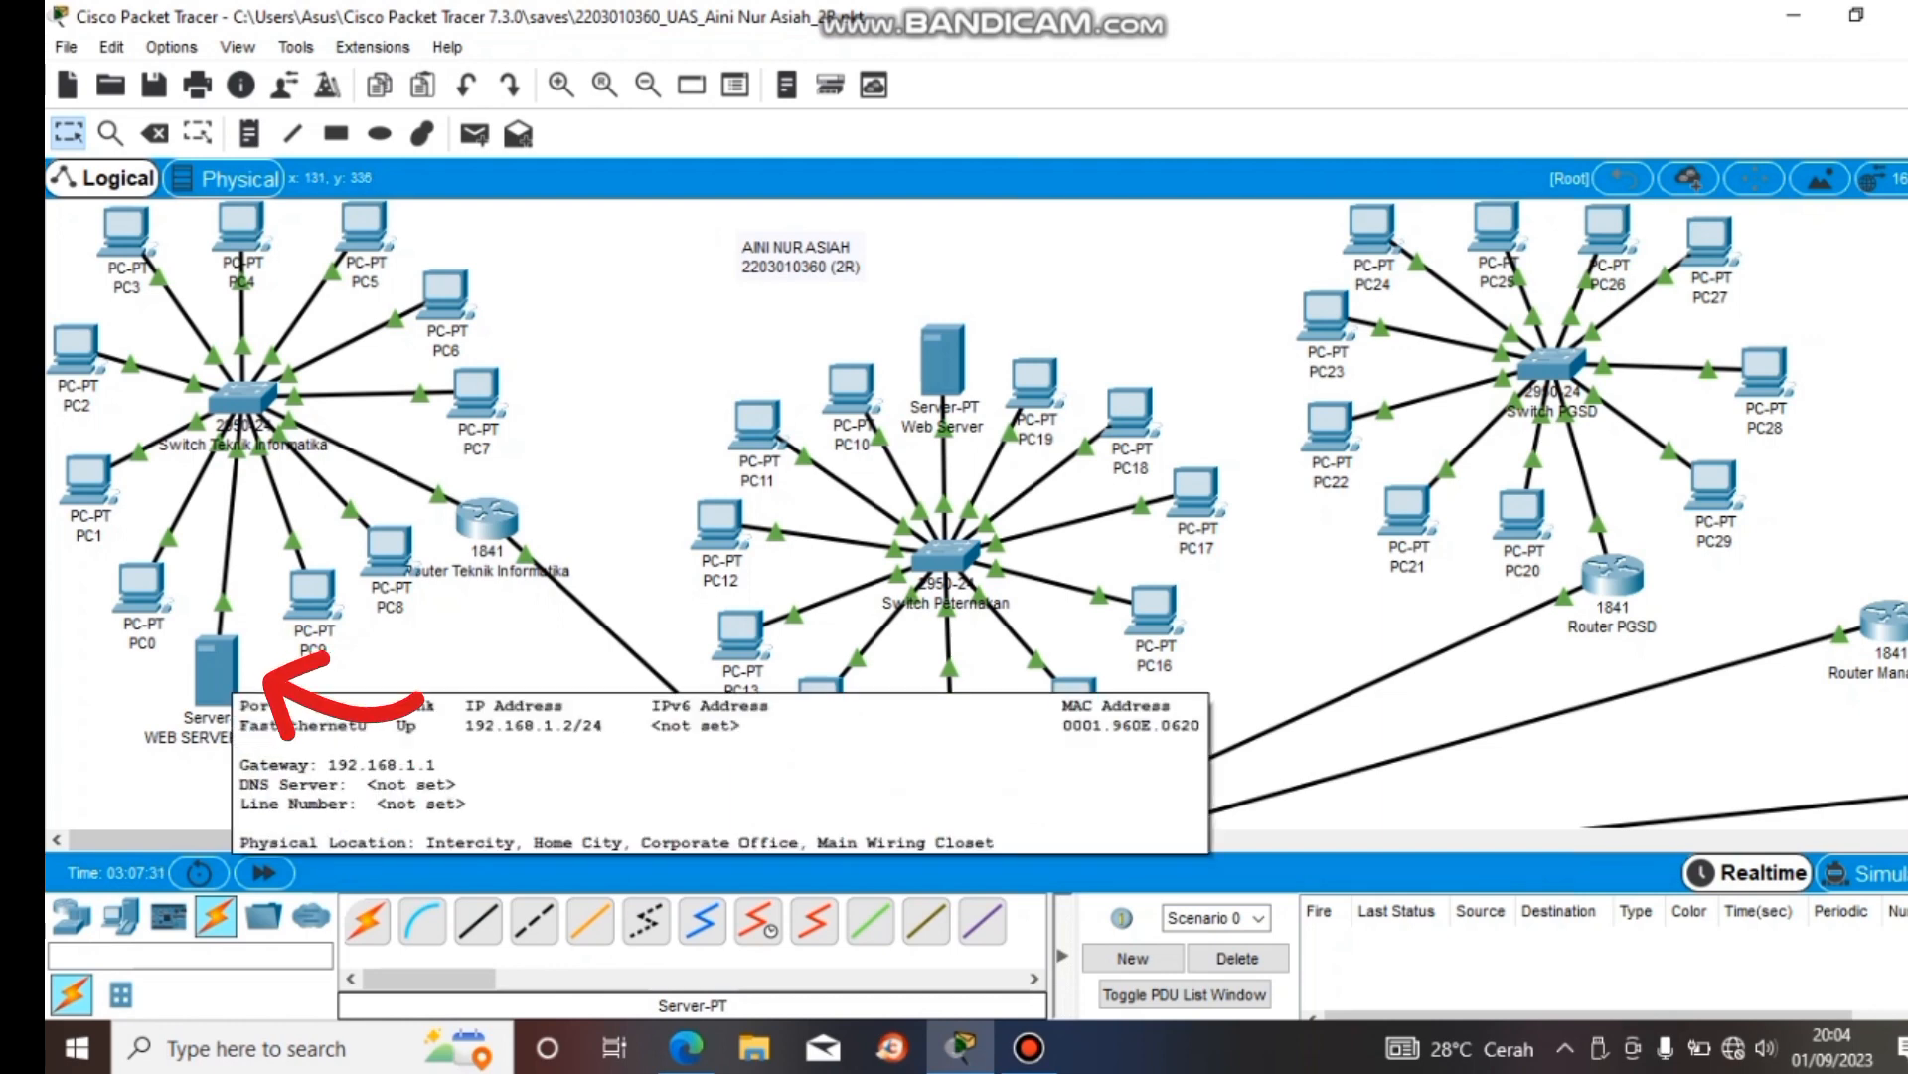
- Open index.html for editing in the HTTP service of WEB SERVER UNPER
{"action": "left_click", "coordinate": [216, 668]}
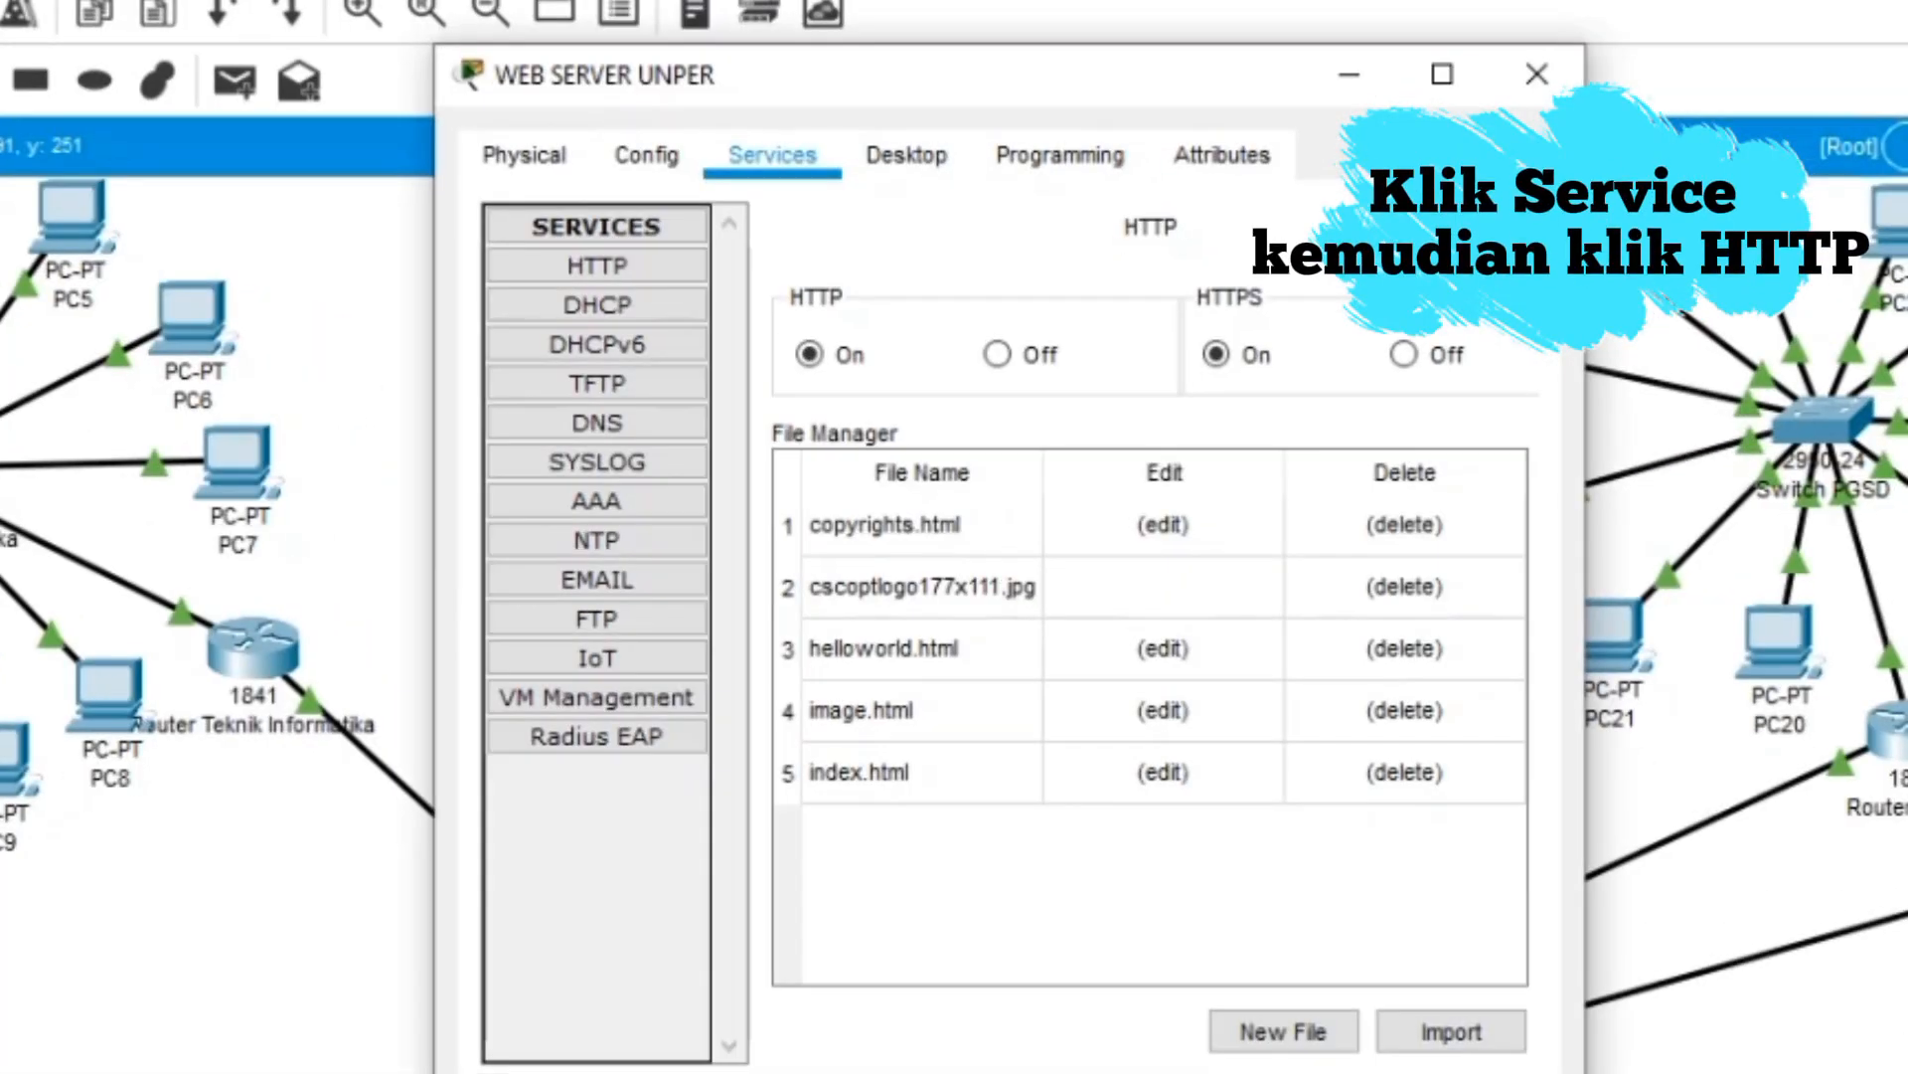
{"action": "left_click", "coordinate": [596, 266]}
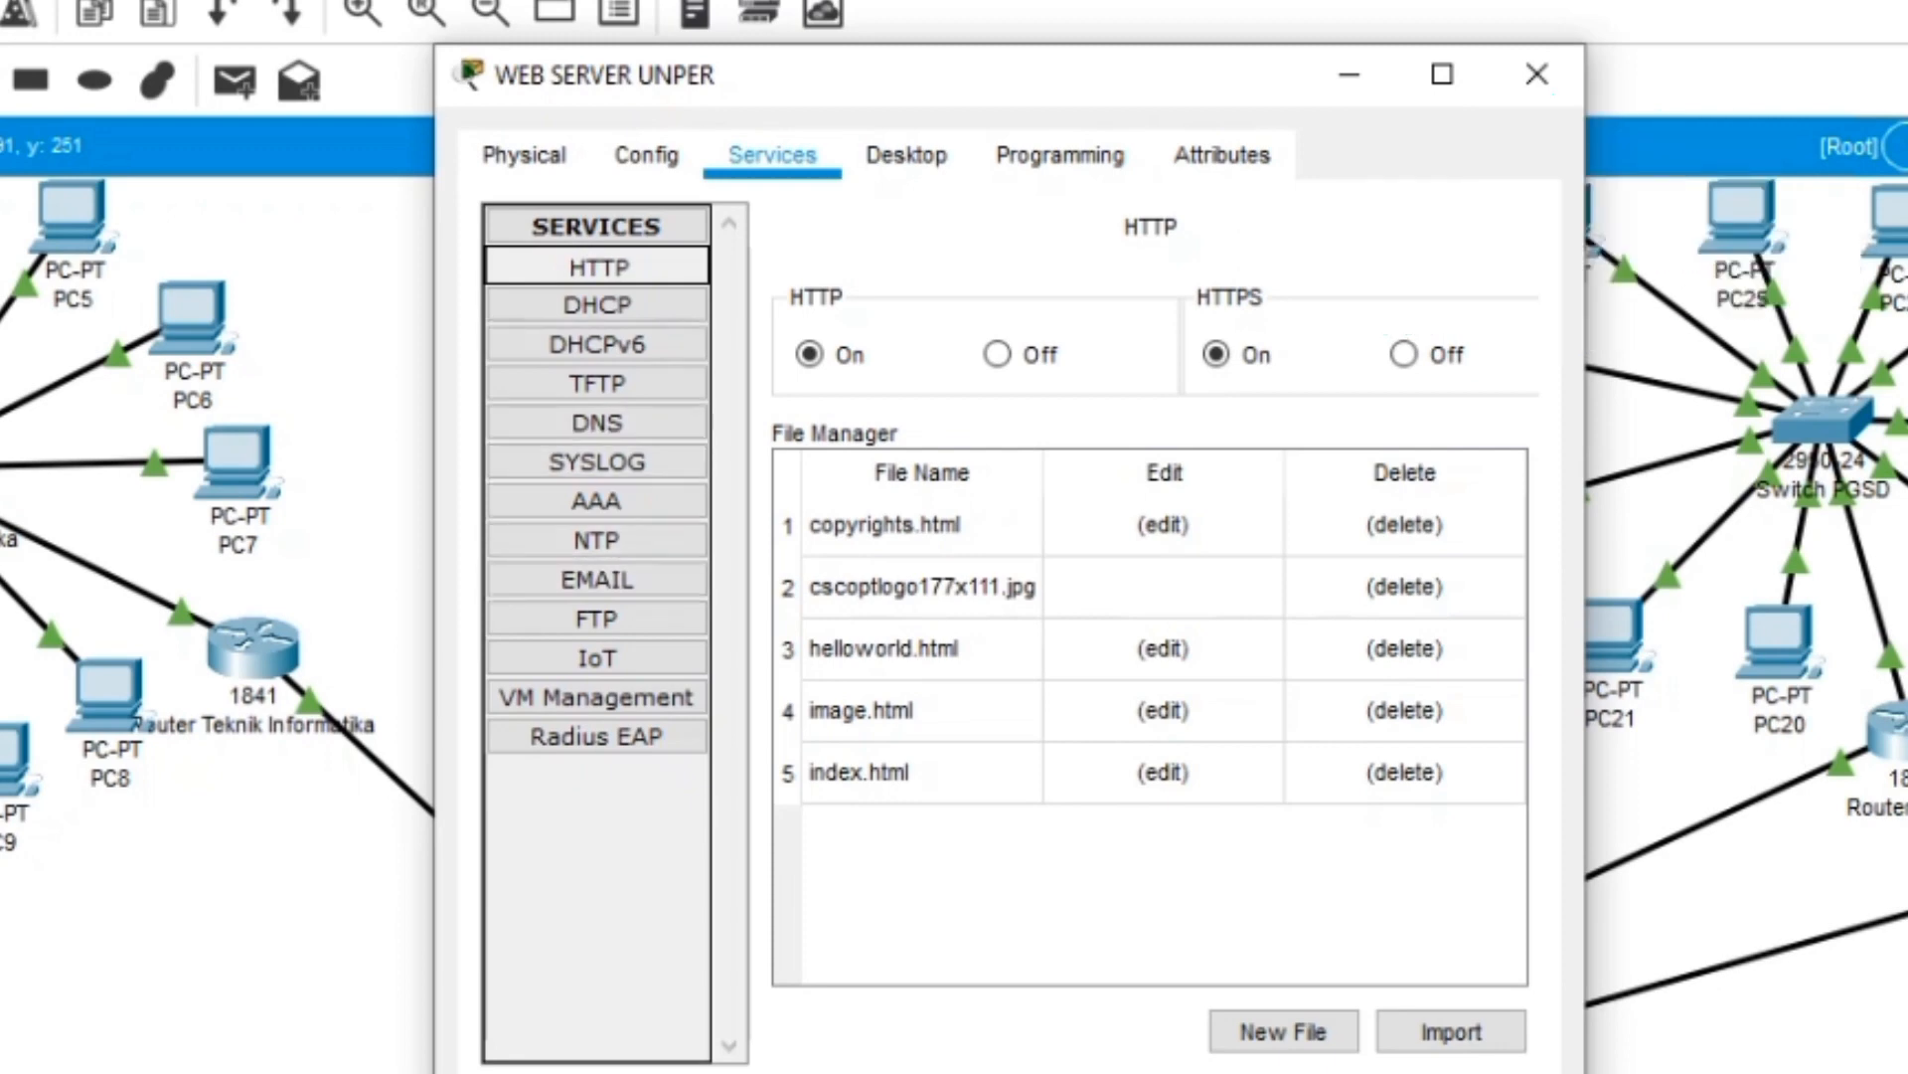
{"action": "left_click", "coordinate": [1163, 772]}
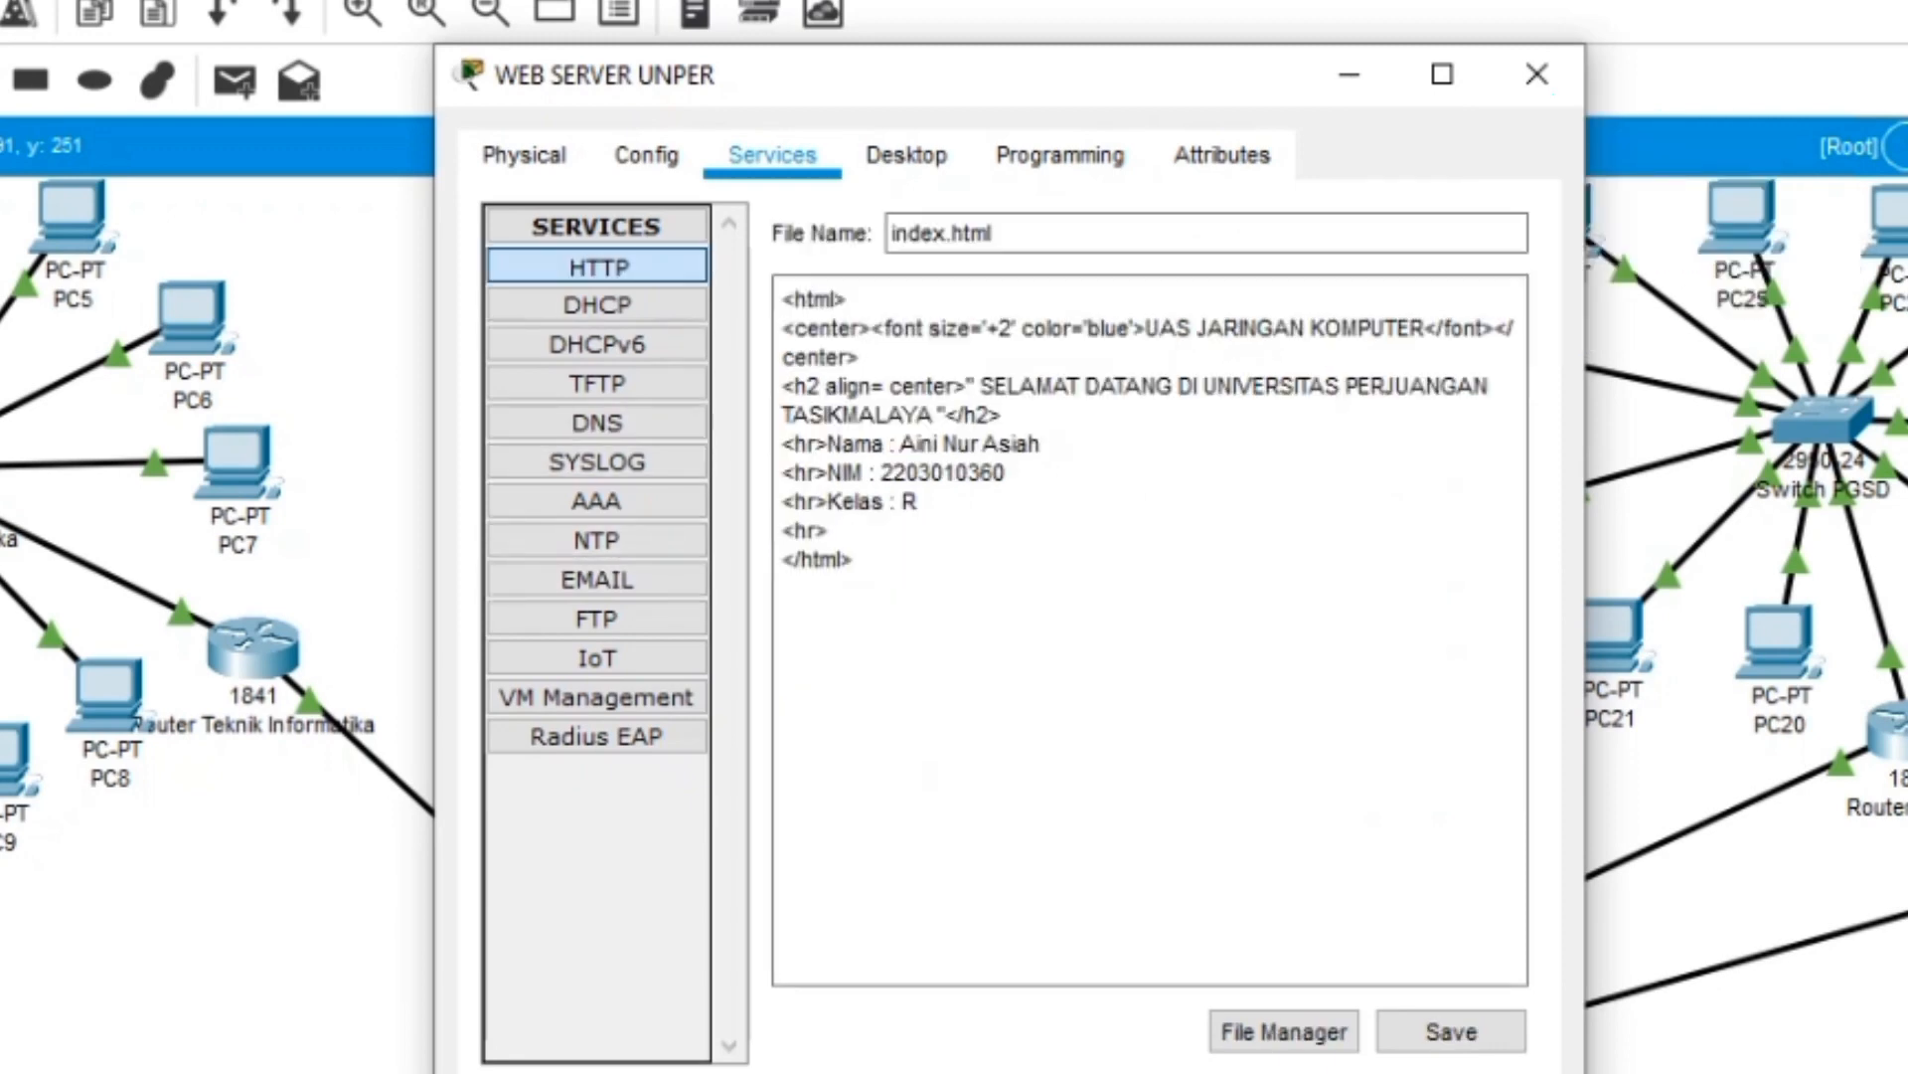
- Review the HTML code of index.html and save it, overwriting the existing file
{"action": "left_click", "coordinate": [914, 502]}
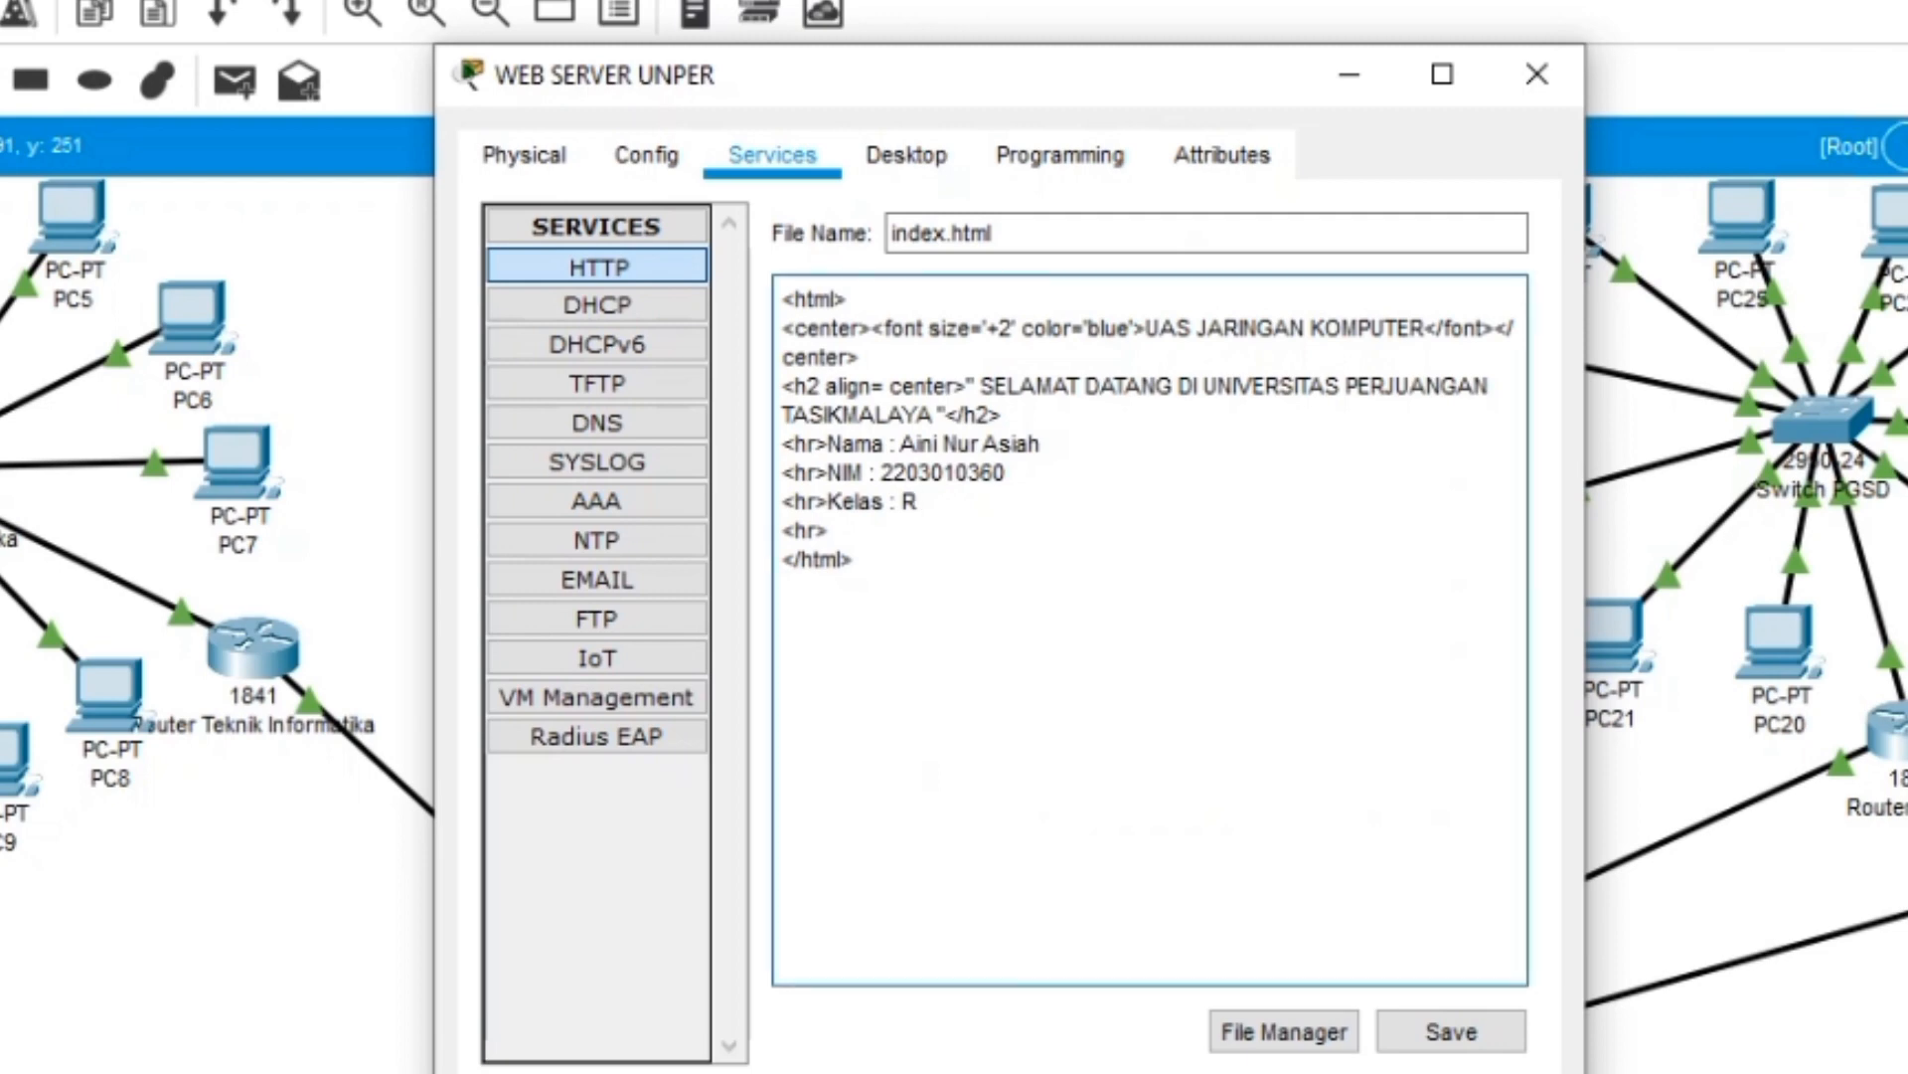
{"action": "left_click_drag", "start_coordinate": [1006, 473], "coordinate": [828, 530]}
{"action": "left_click", "coordinate": [855, 560]}
{"action": "left_click", "coordinate": [1451, 1031]}
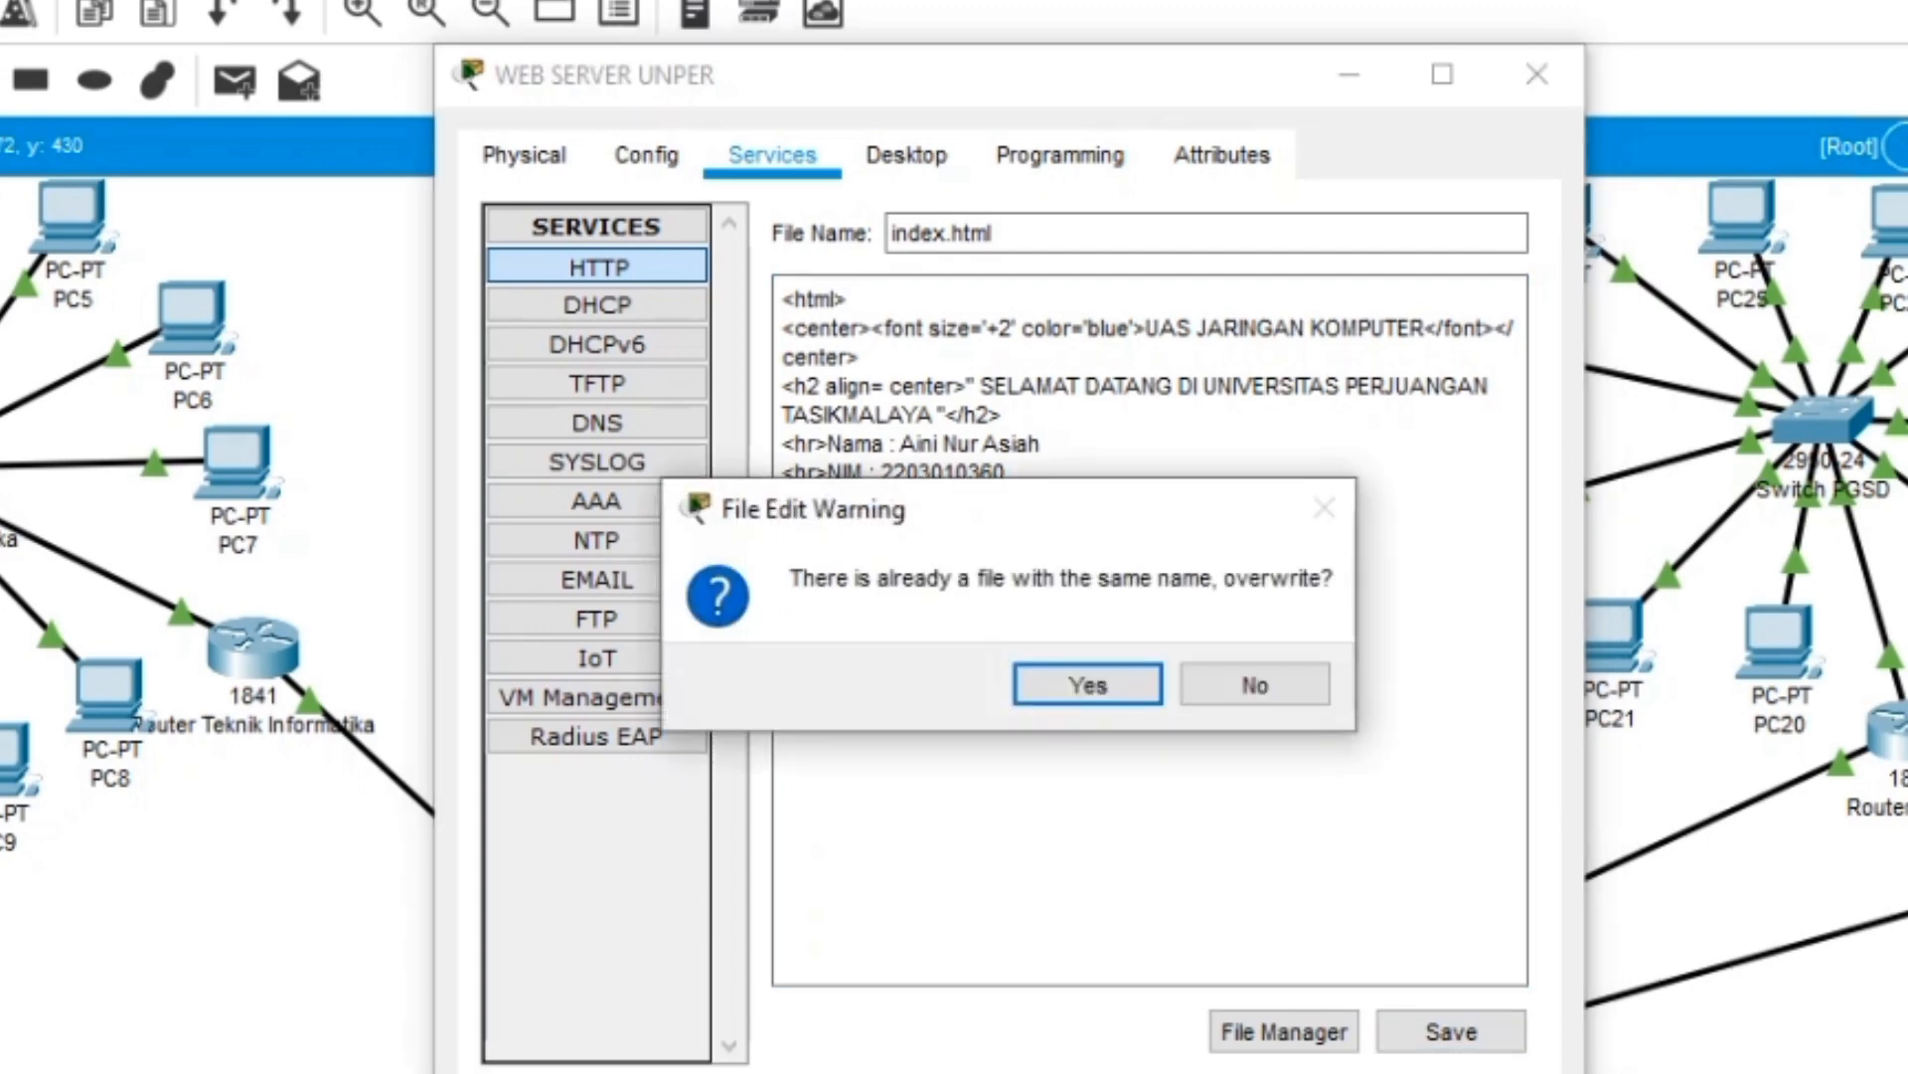
{"action": "left_click", "coordinate": [1087, 682]}
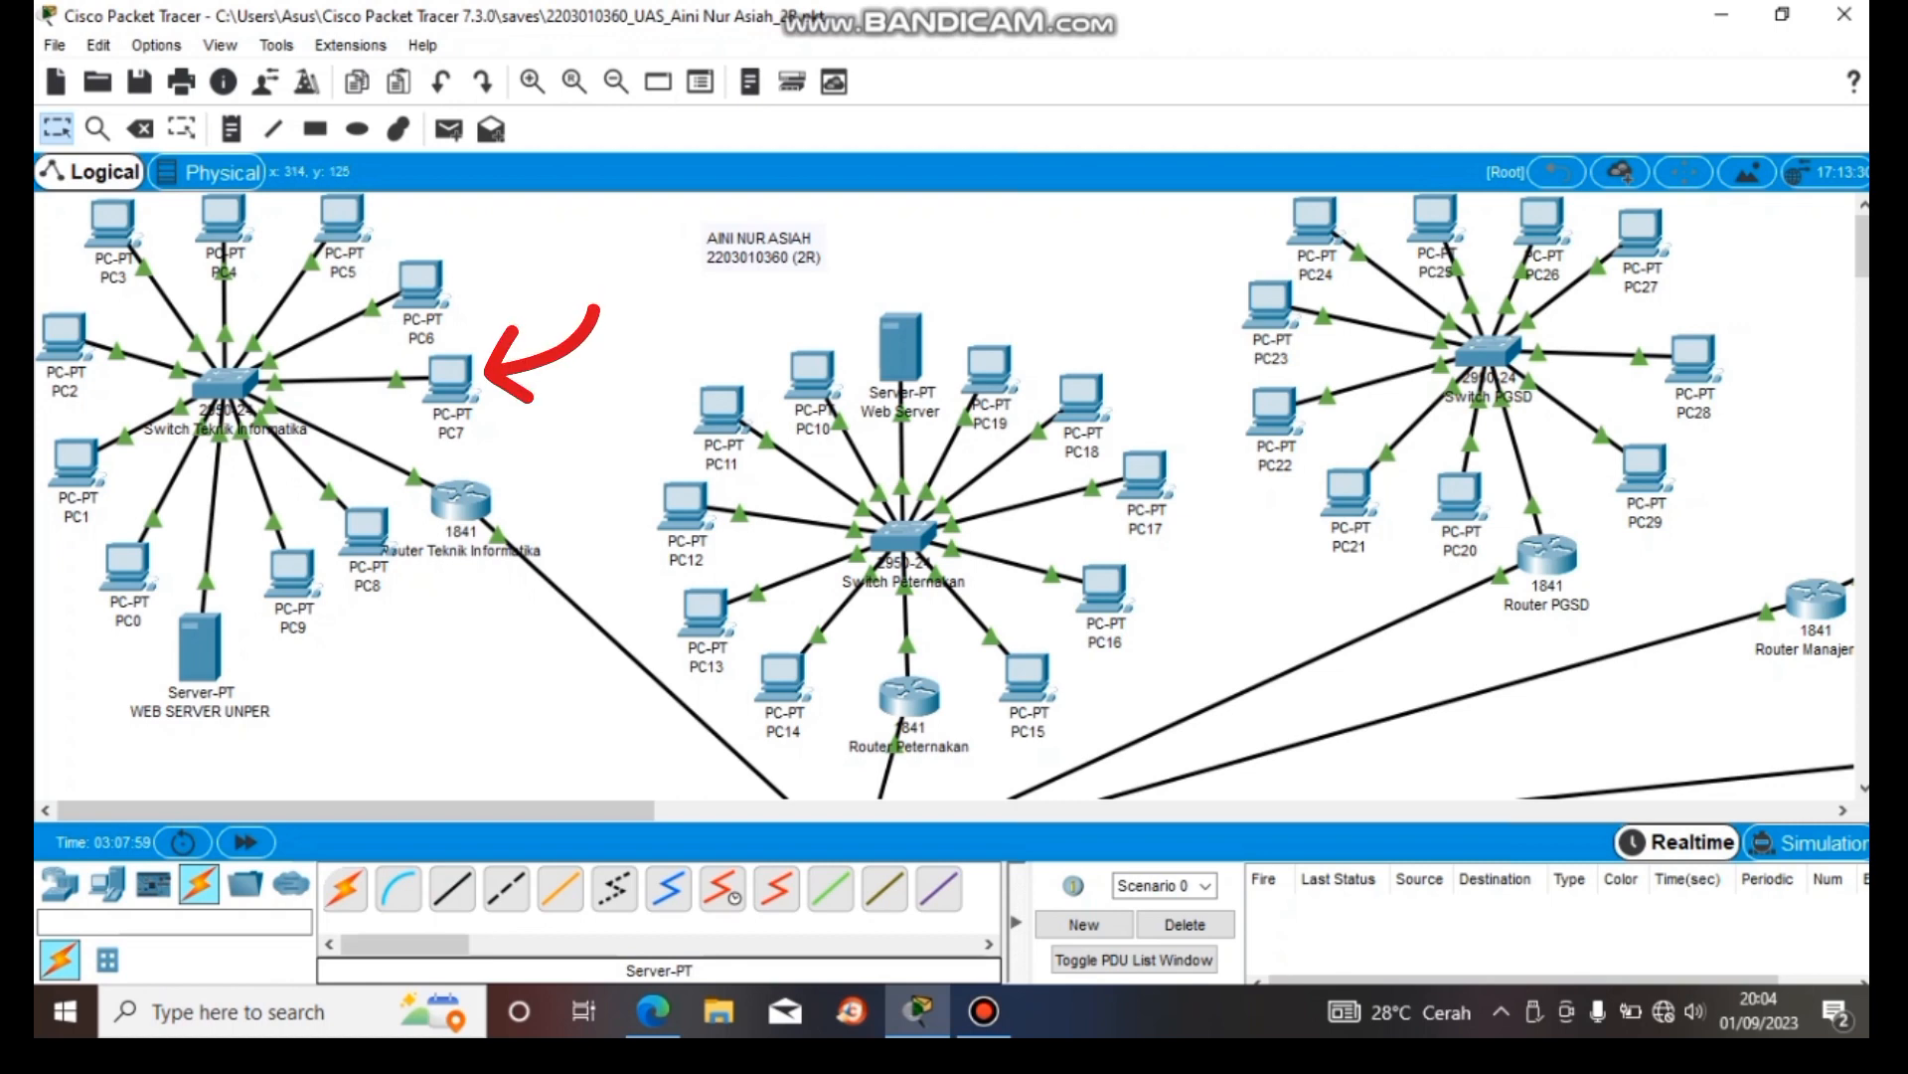
- Open the Web Browser on PC7 and make its URL field ready for entry
{"action": "left_click", "coordinate": [450, 375]}
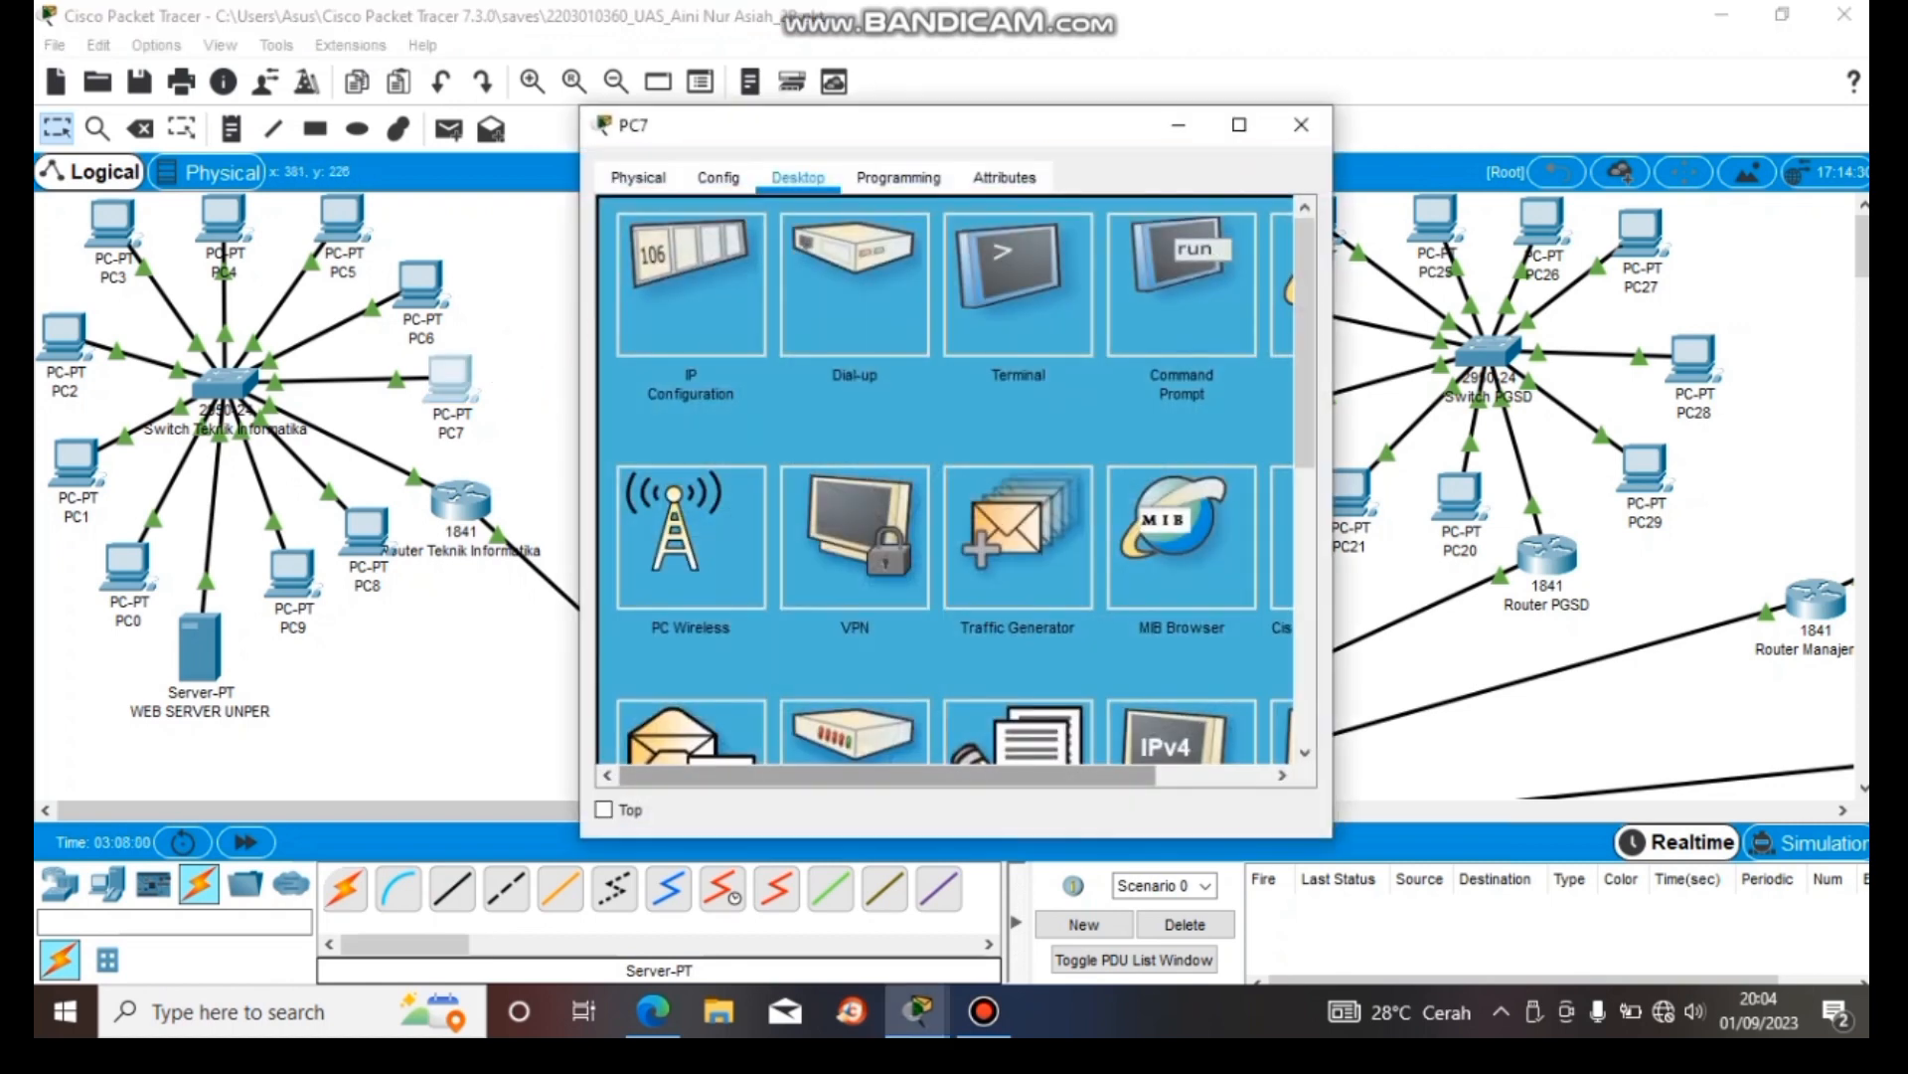
{"action": "left_click_drag", "start_coordinate": [895, 776], "coordinate": [1012, 776]}
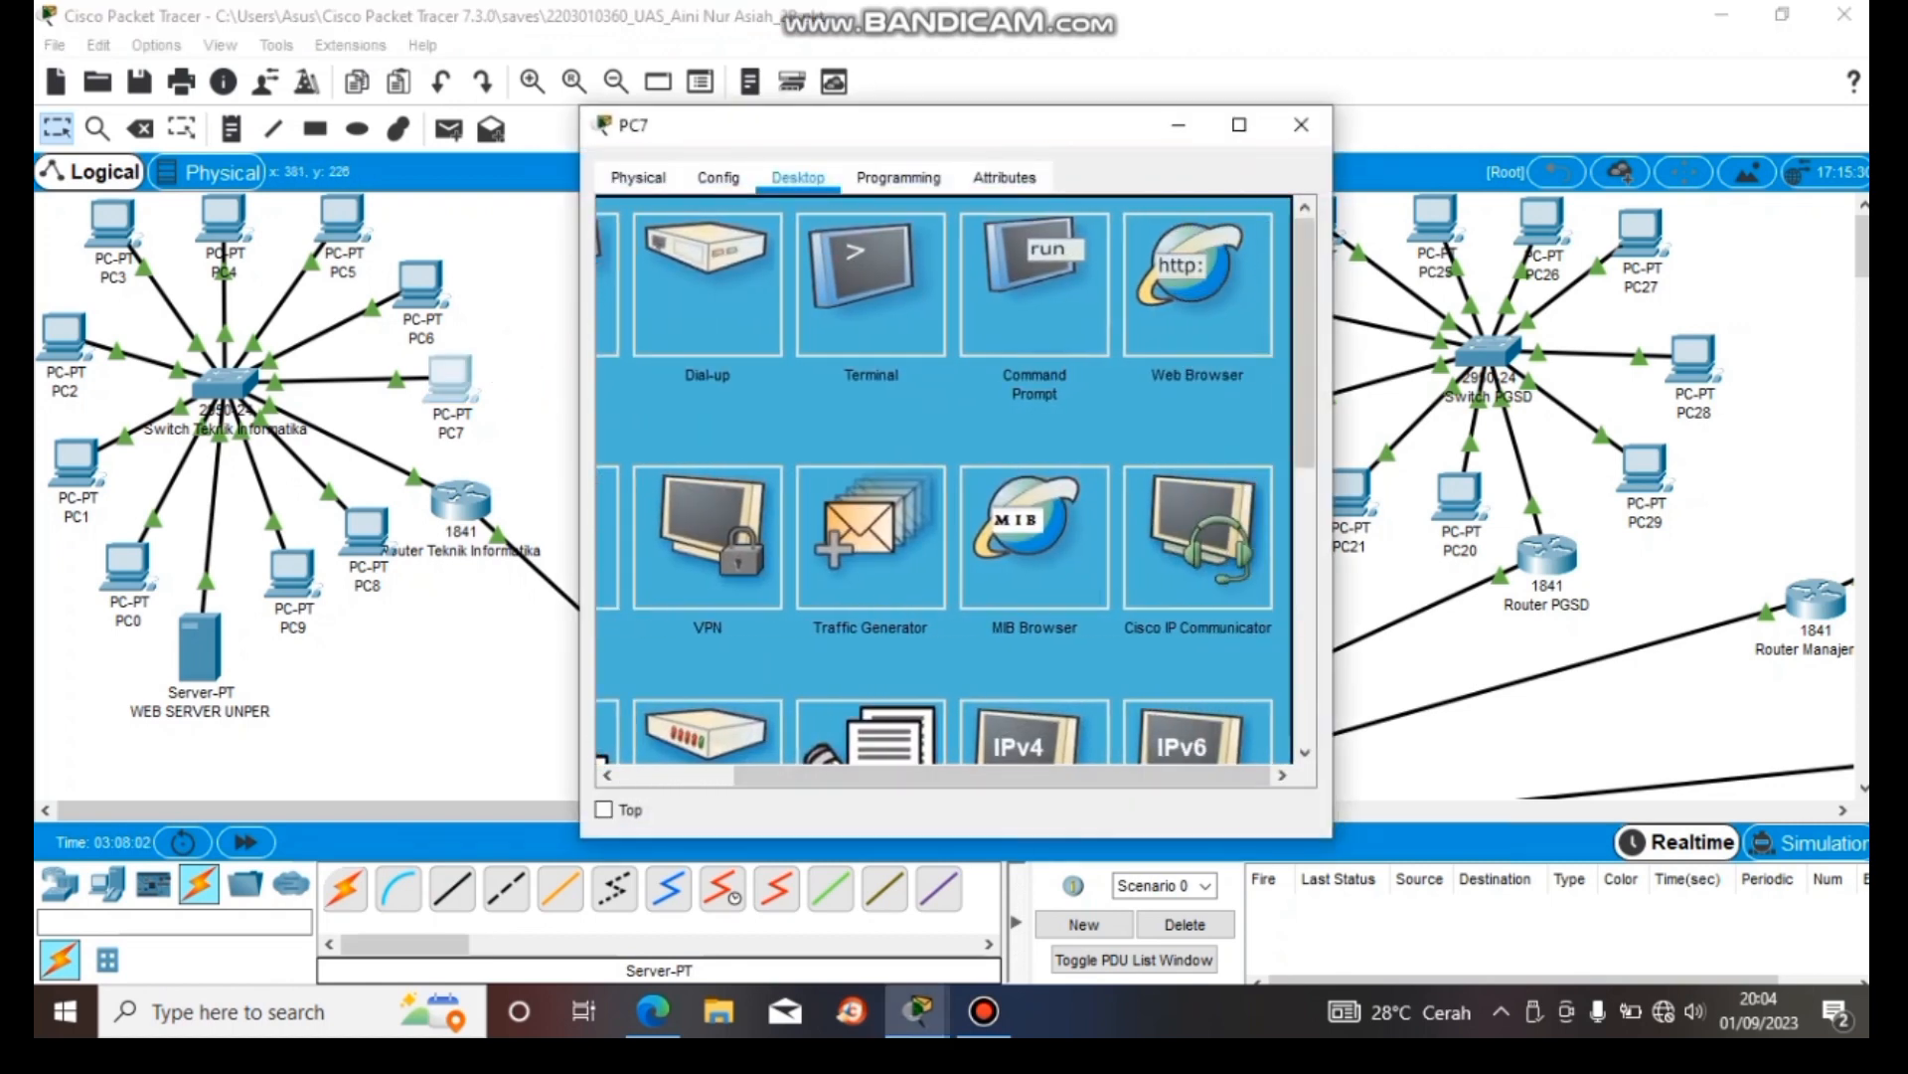
{"action": "left_click", "coordinate": [1197, 283]}
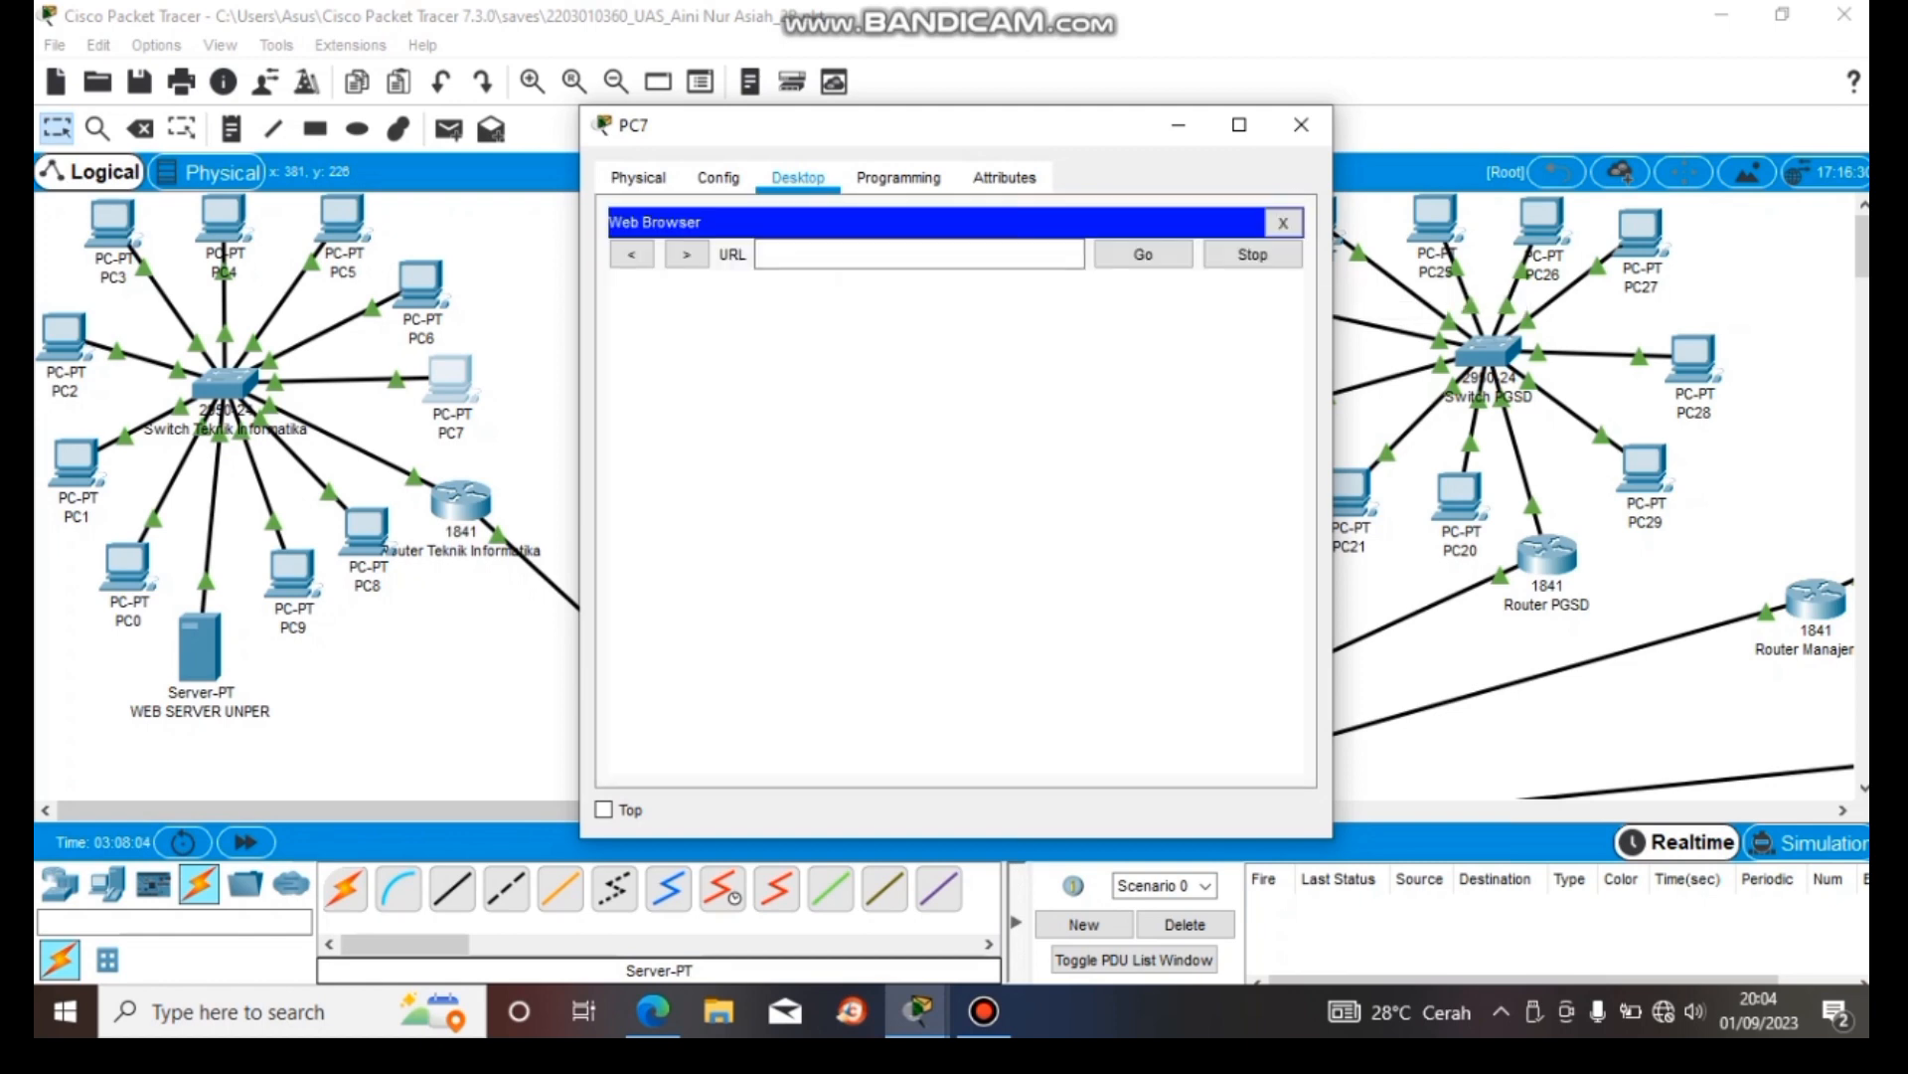
{"action": "left_click", "coordinate": [919, 255]}
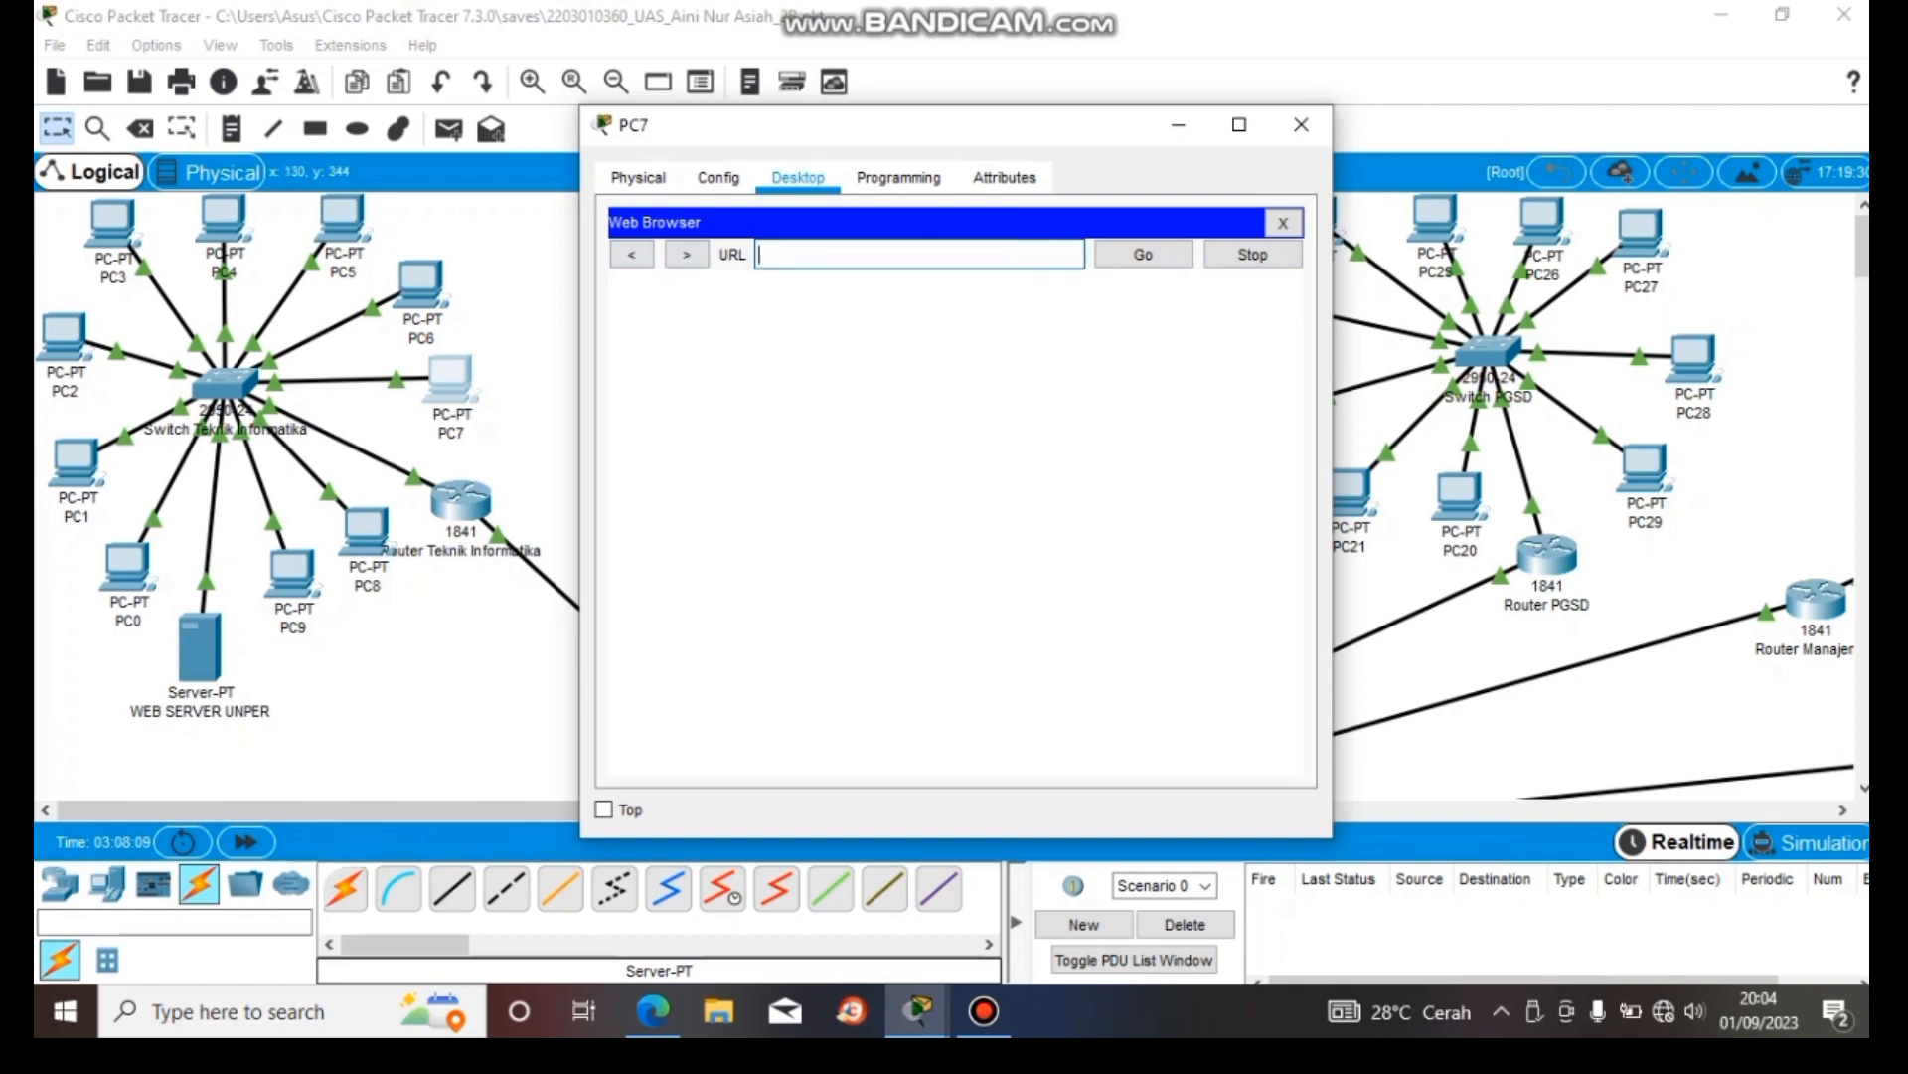
- Copy the IP address of WEB SERVER UNPER from its IP configuration
{"action": "left_click", "coordinate": [204, 652]}
{"action": "left_click", "coordinate": [889, 178]}
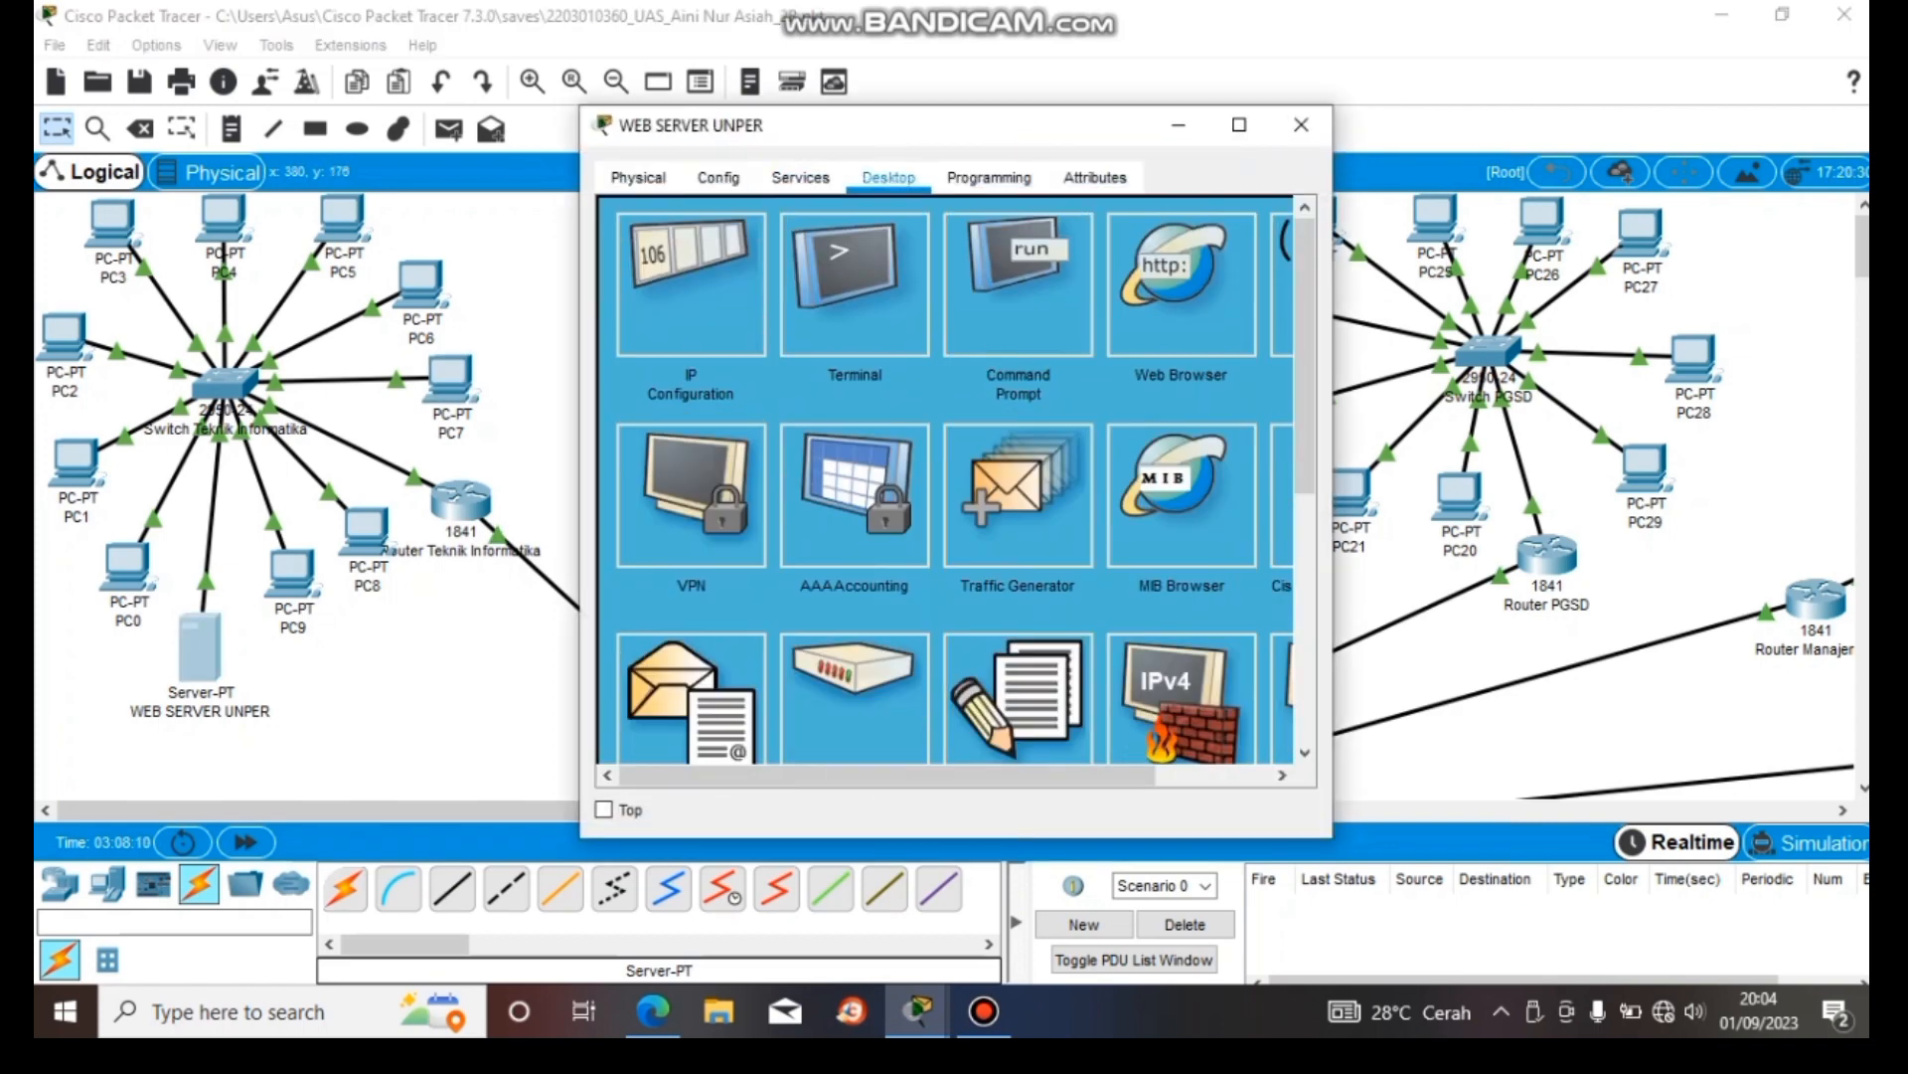
{"action": "left_click", "coordinate": [691, 284]}
{"action": "left_click_drag", "start_coordinate": [895, 335], "coordinate": [811, 335]}
{"action": "key", "text": "ctrl+c"}
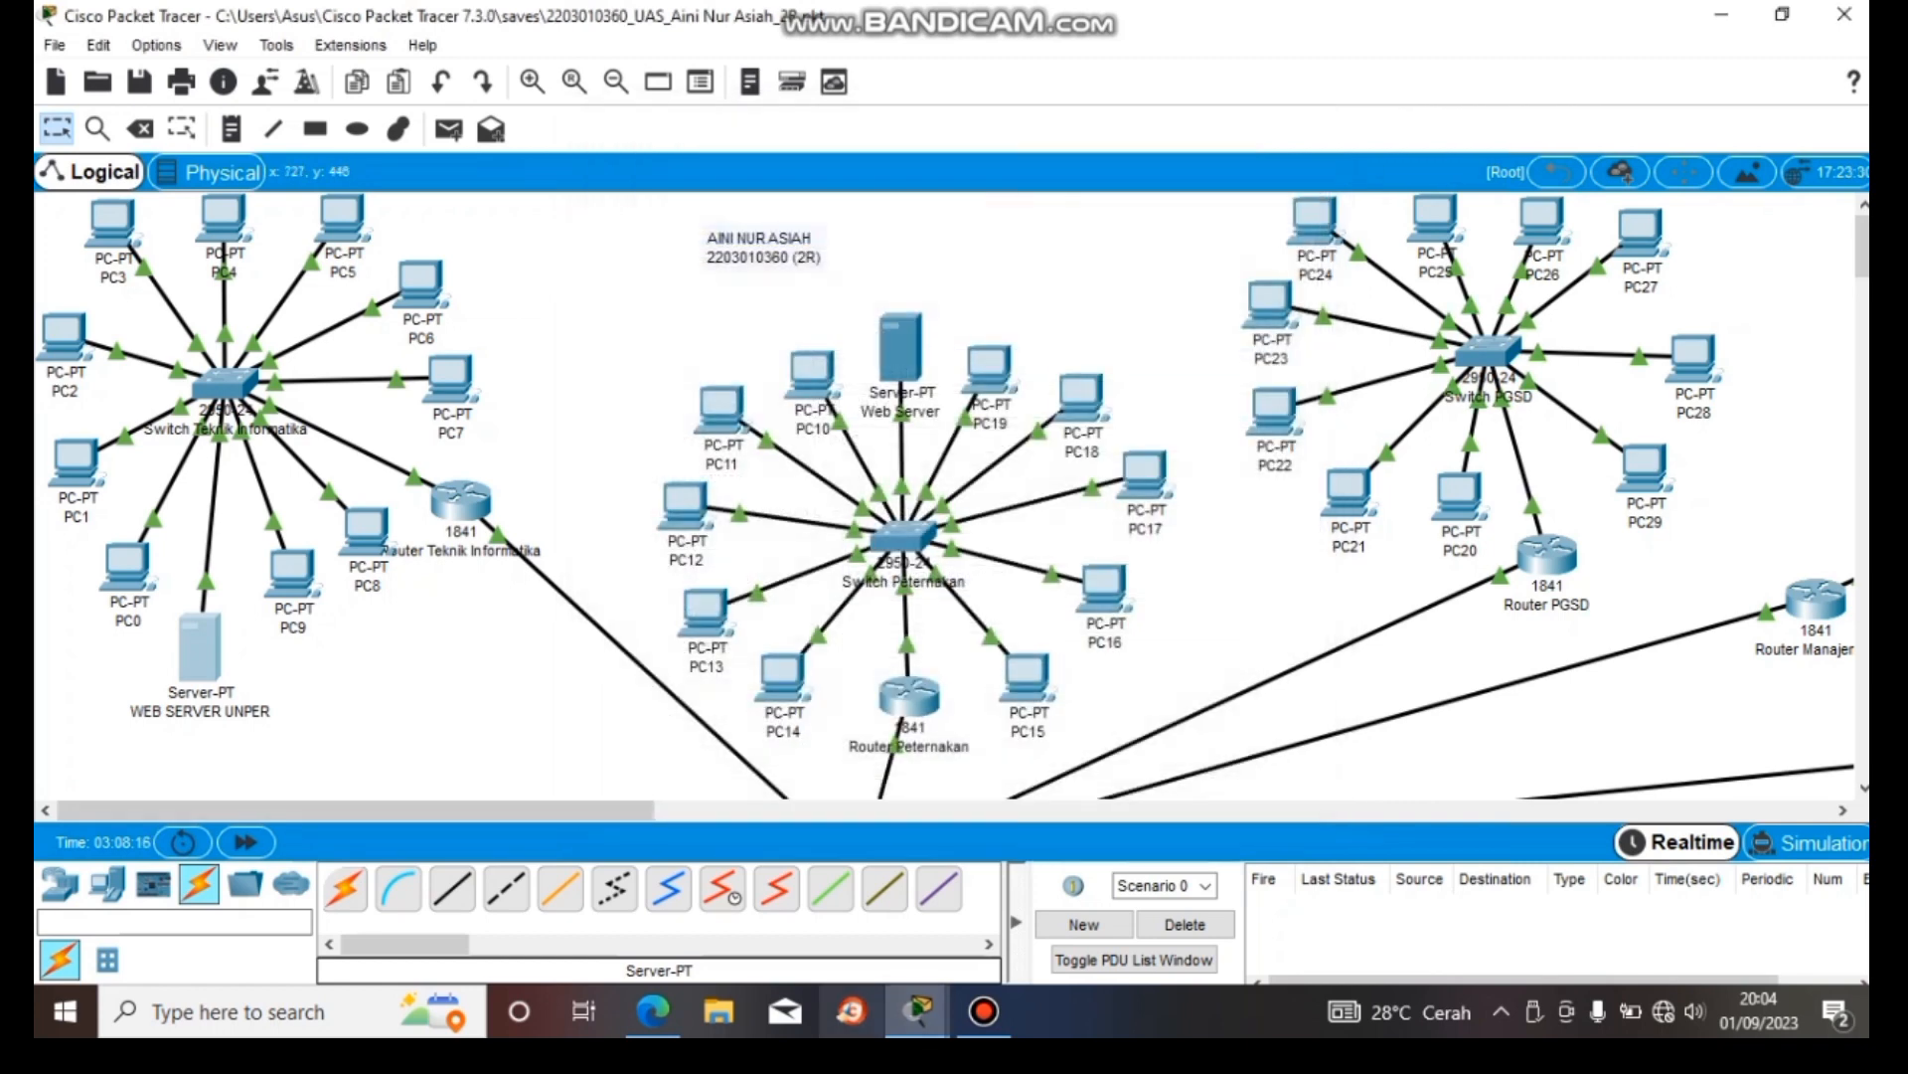
- Load 192.168.1.2 in the Web Browser on PC7, highlight the whole page text and close the PC's window
{"action": "mouse_move", "coordinate": [916, 1011]}
{"action": "left_click", "coordinate": [1063, 900]}
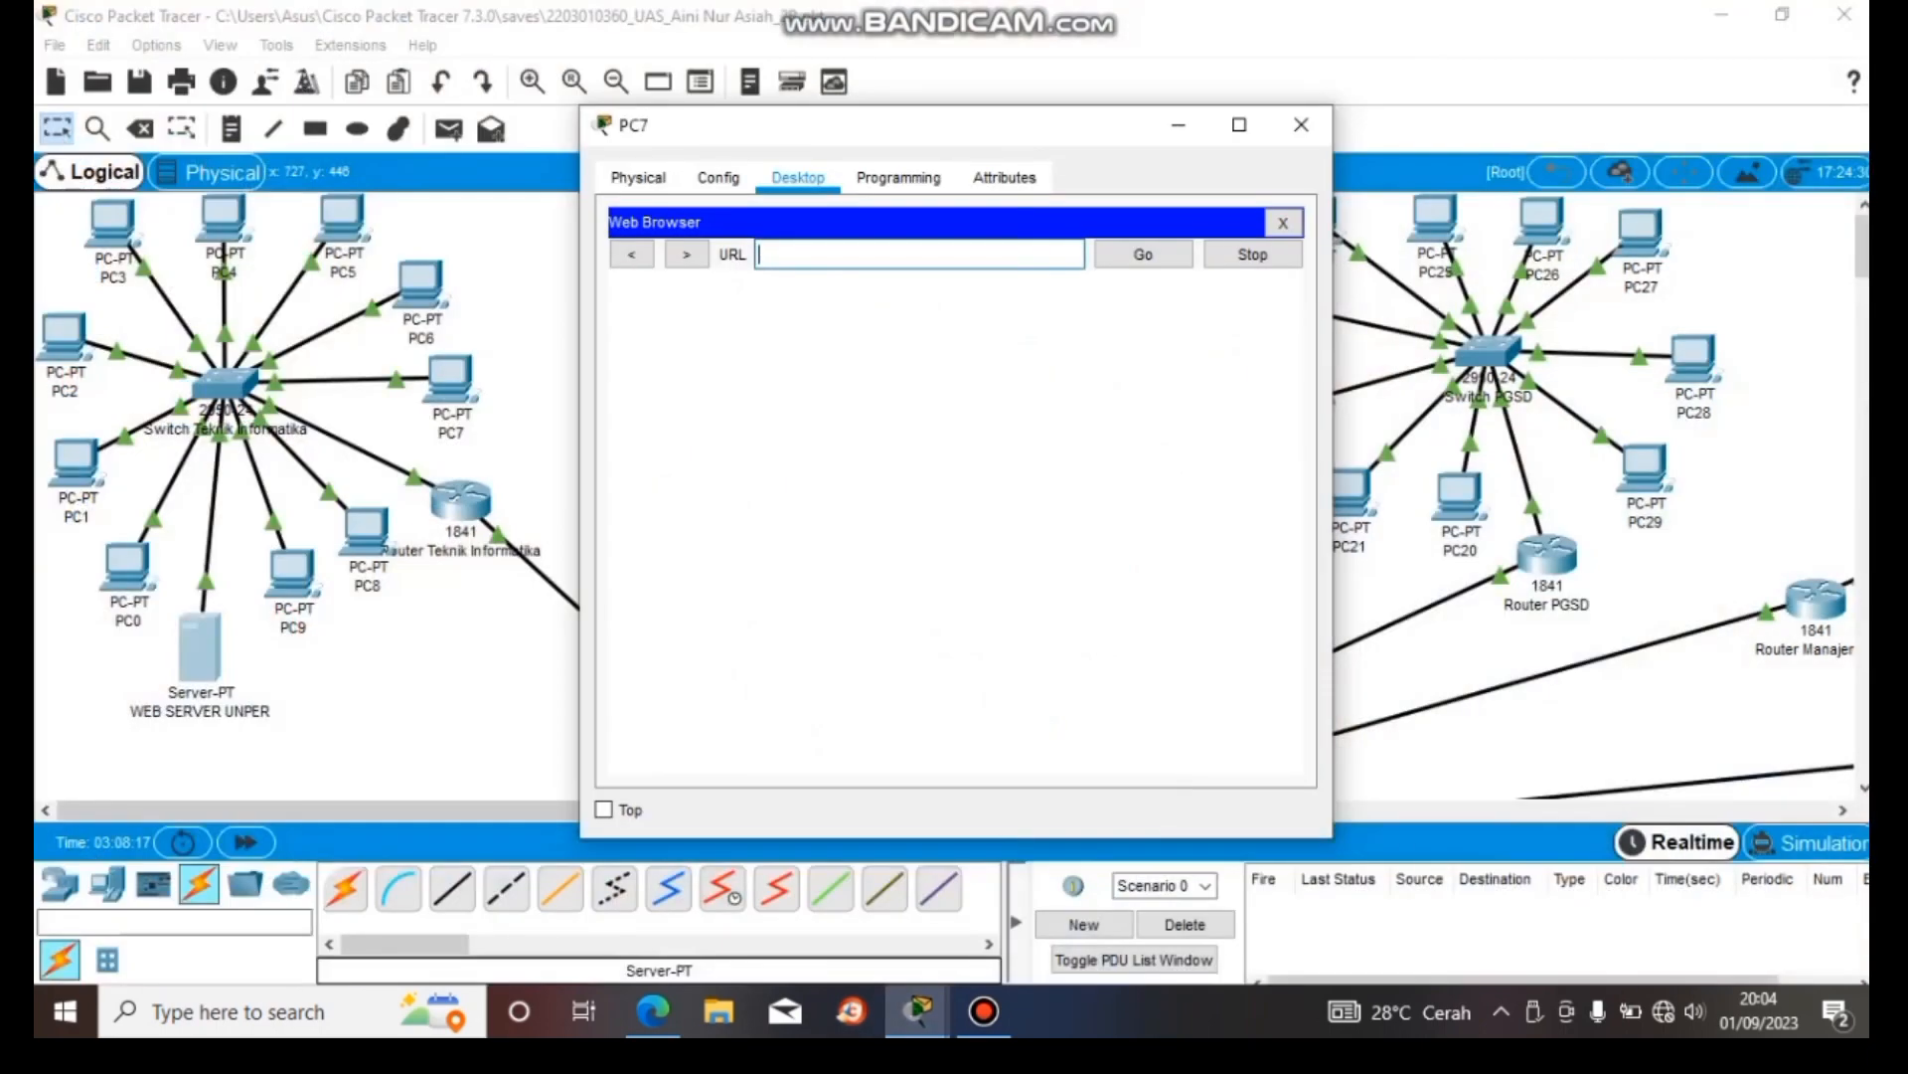
{"action": "key", "text": "ctrl+v"}
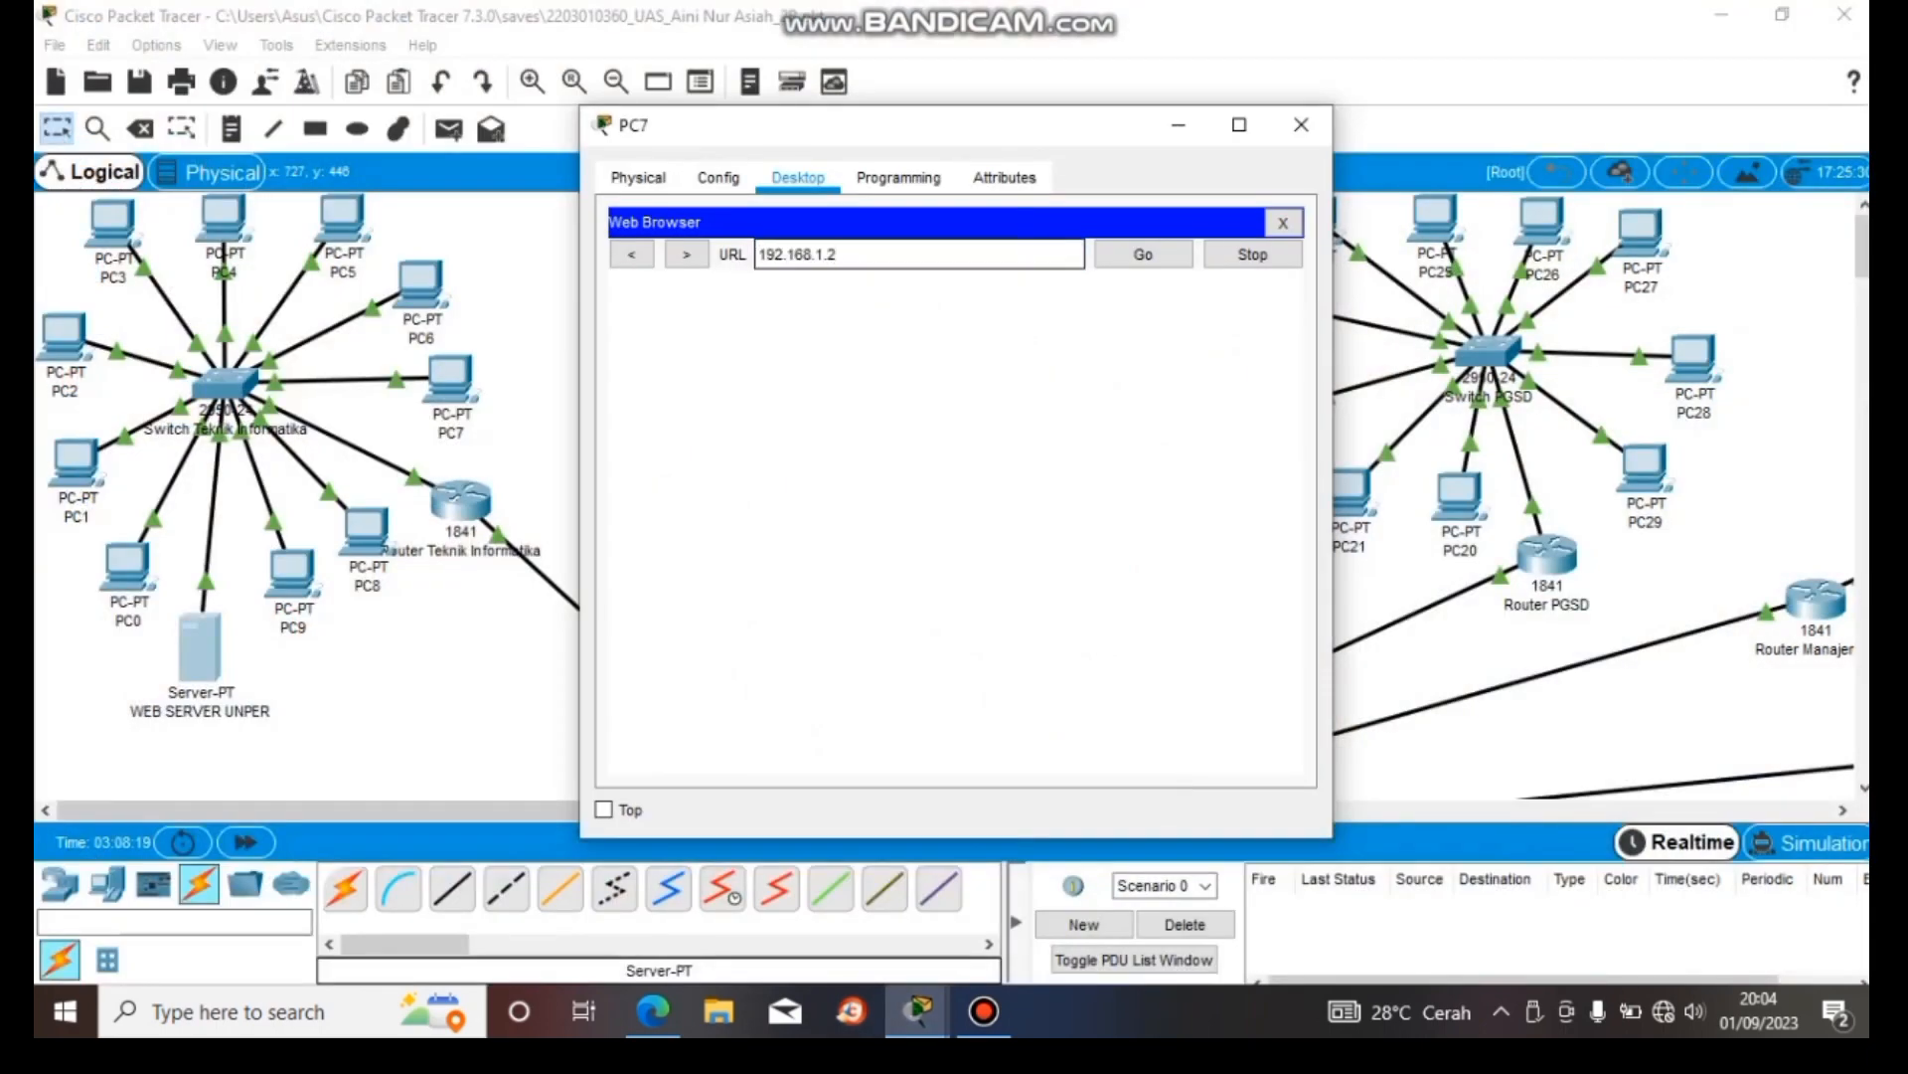
{"action": "key", "text": "Return"}
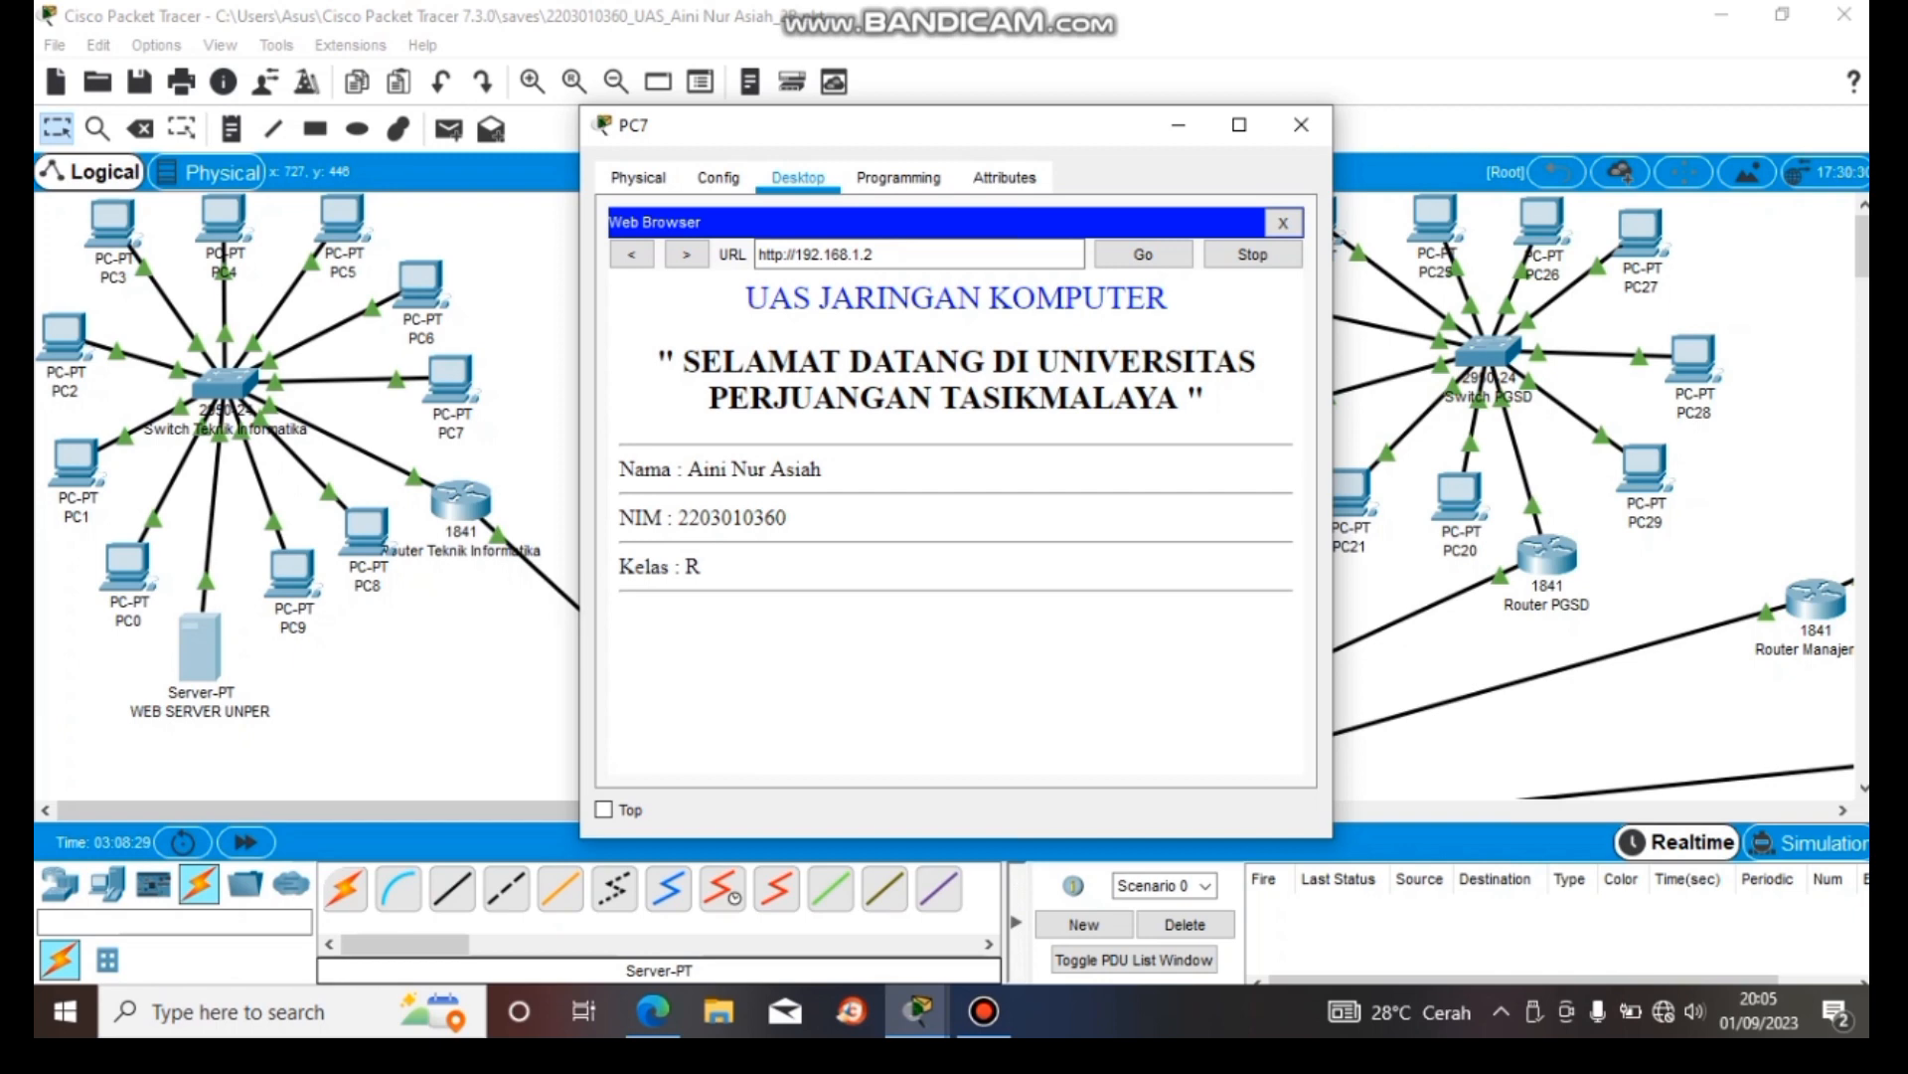
{"action": "left_click_drag", "start_coordinate": [743, 287], "coordinate": [707, 568]}
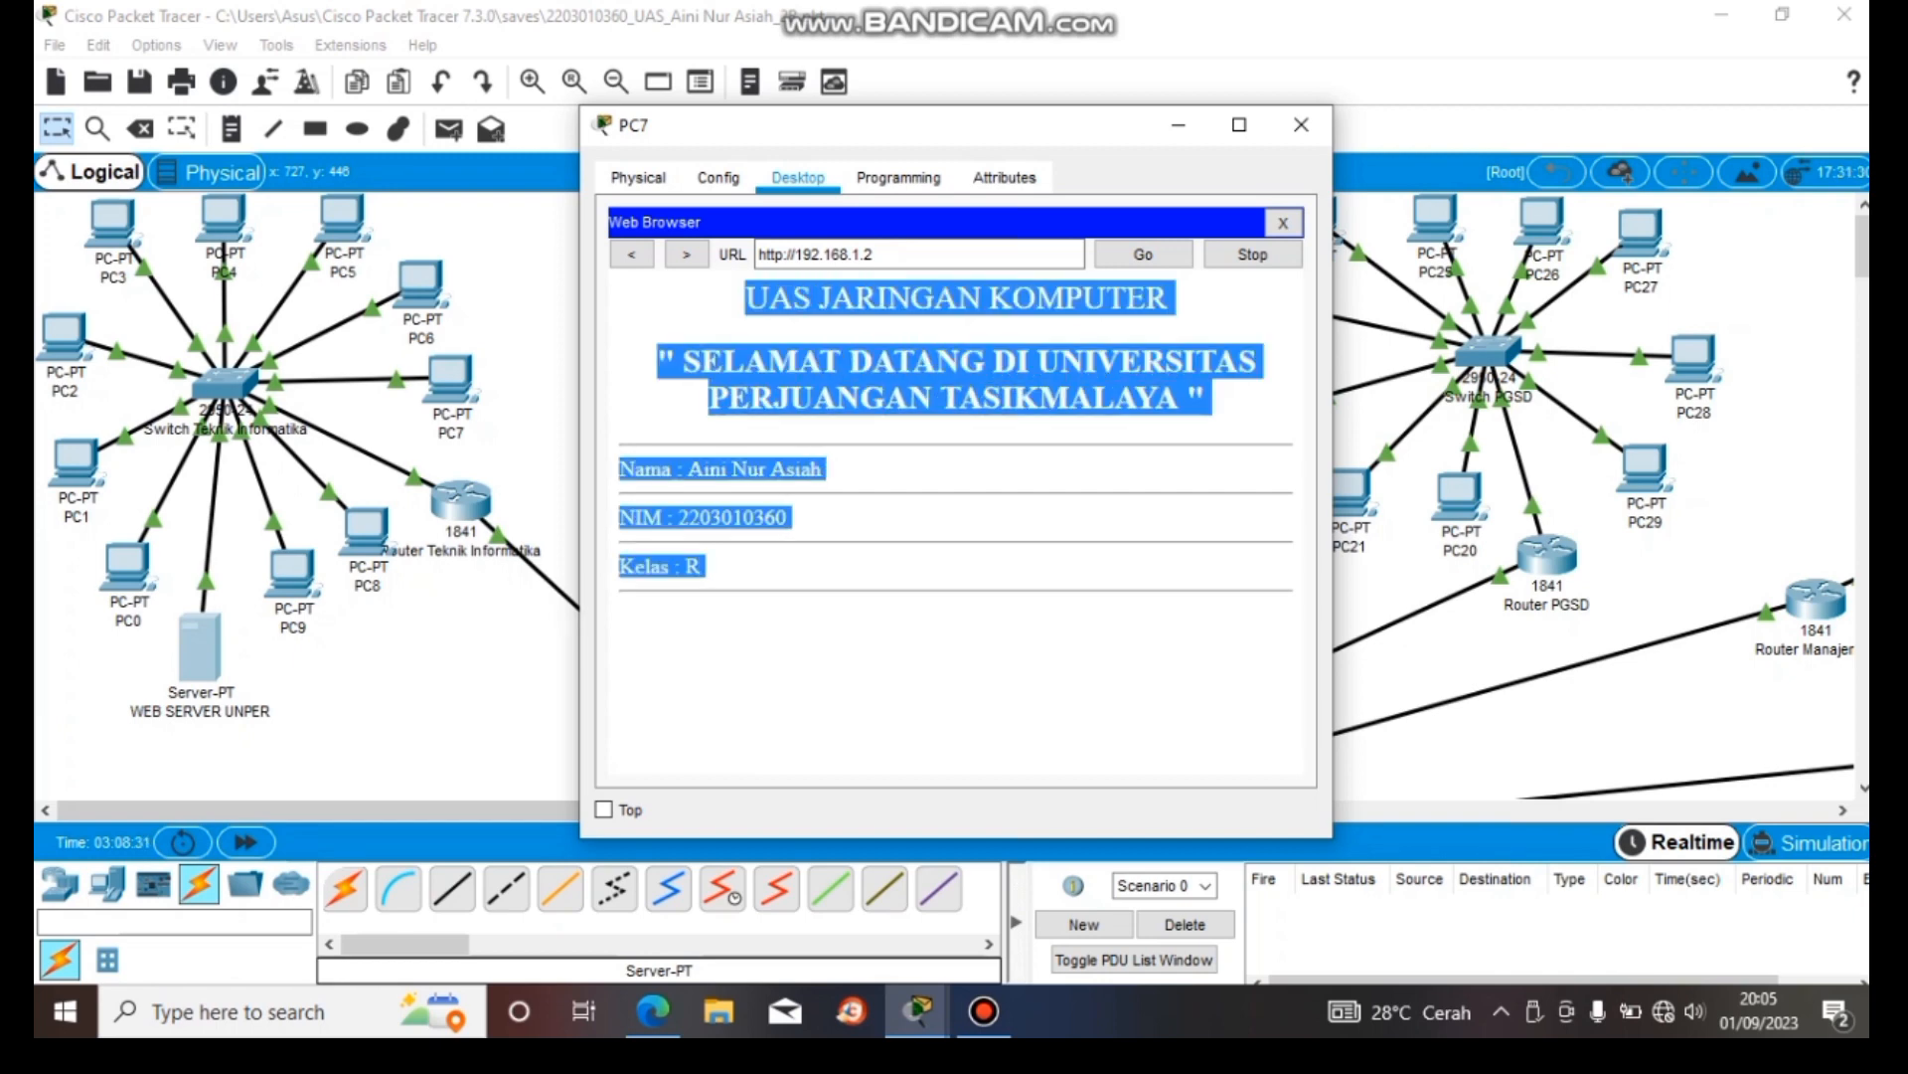
{"action": "left_click", "coordinate": [1301, 124]}
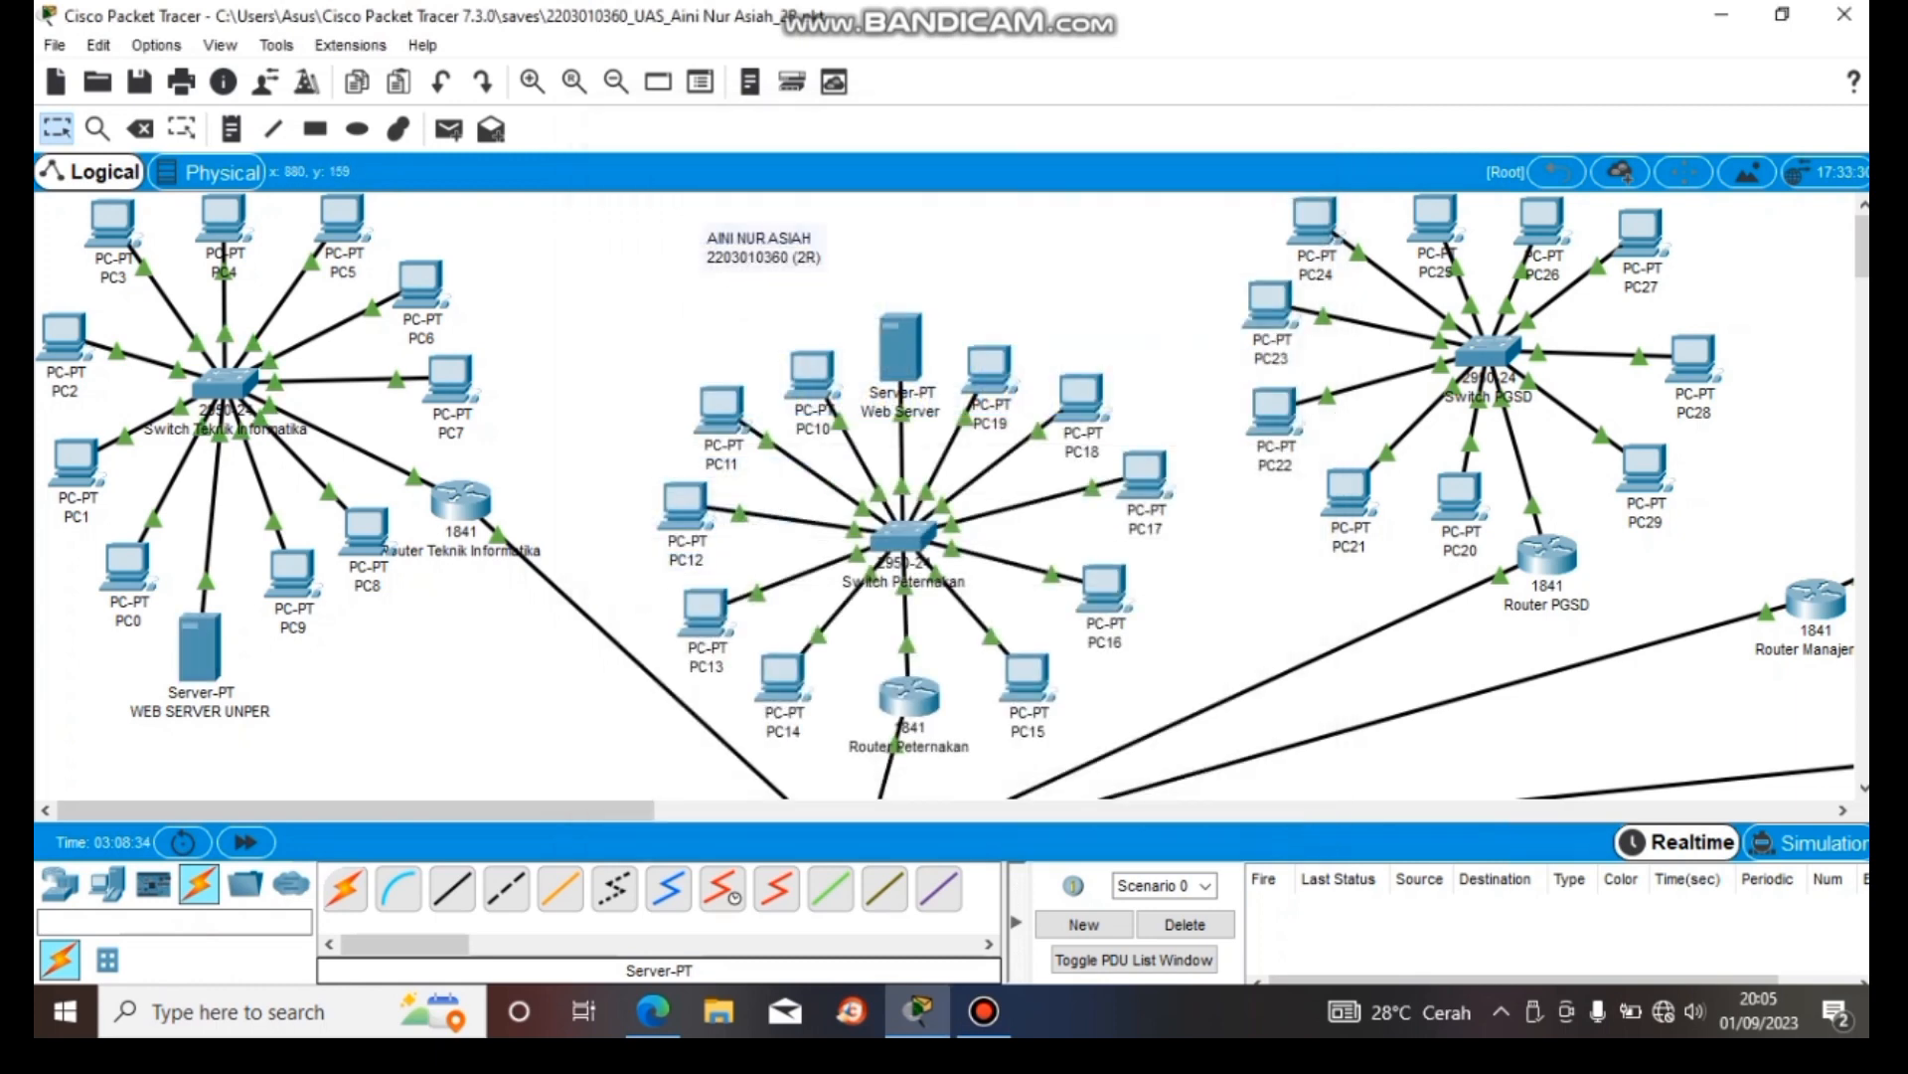
- Load the web server's page at 192.168.1.2 in the Web Browser on PC22
{"action": "left_click", "coordinate": [1275, 409]}
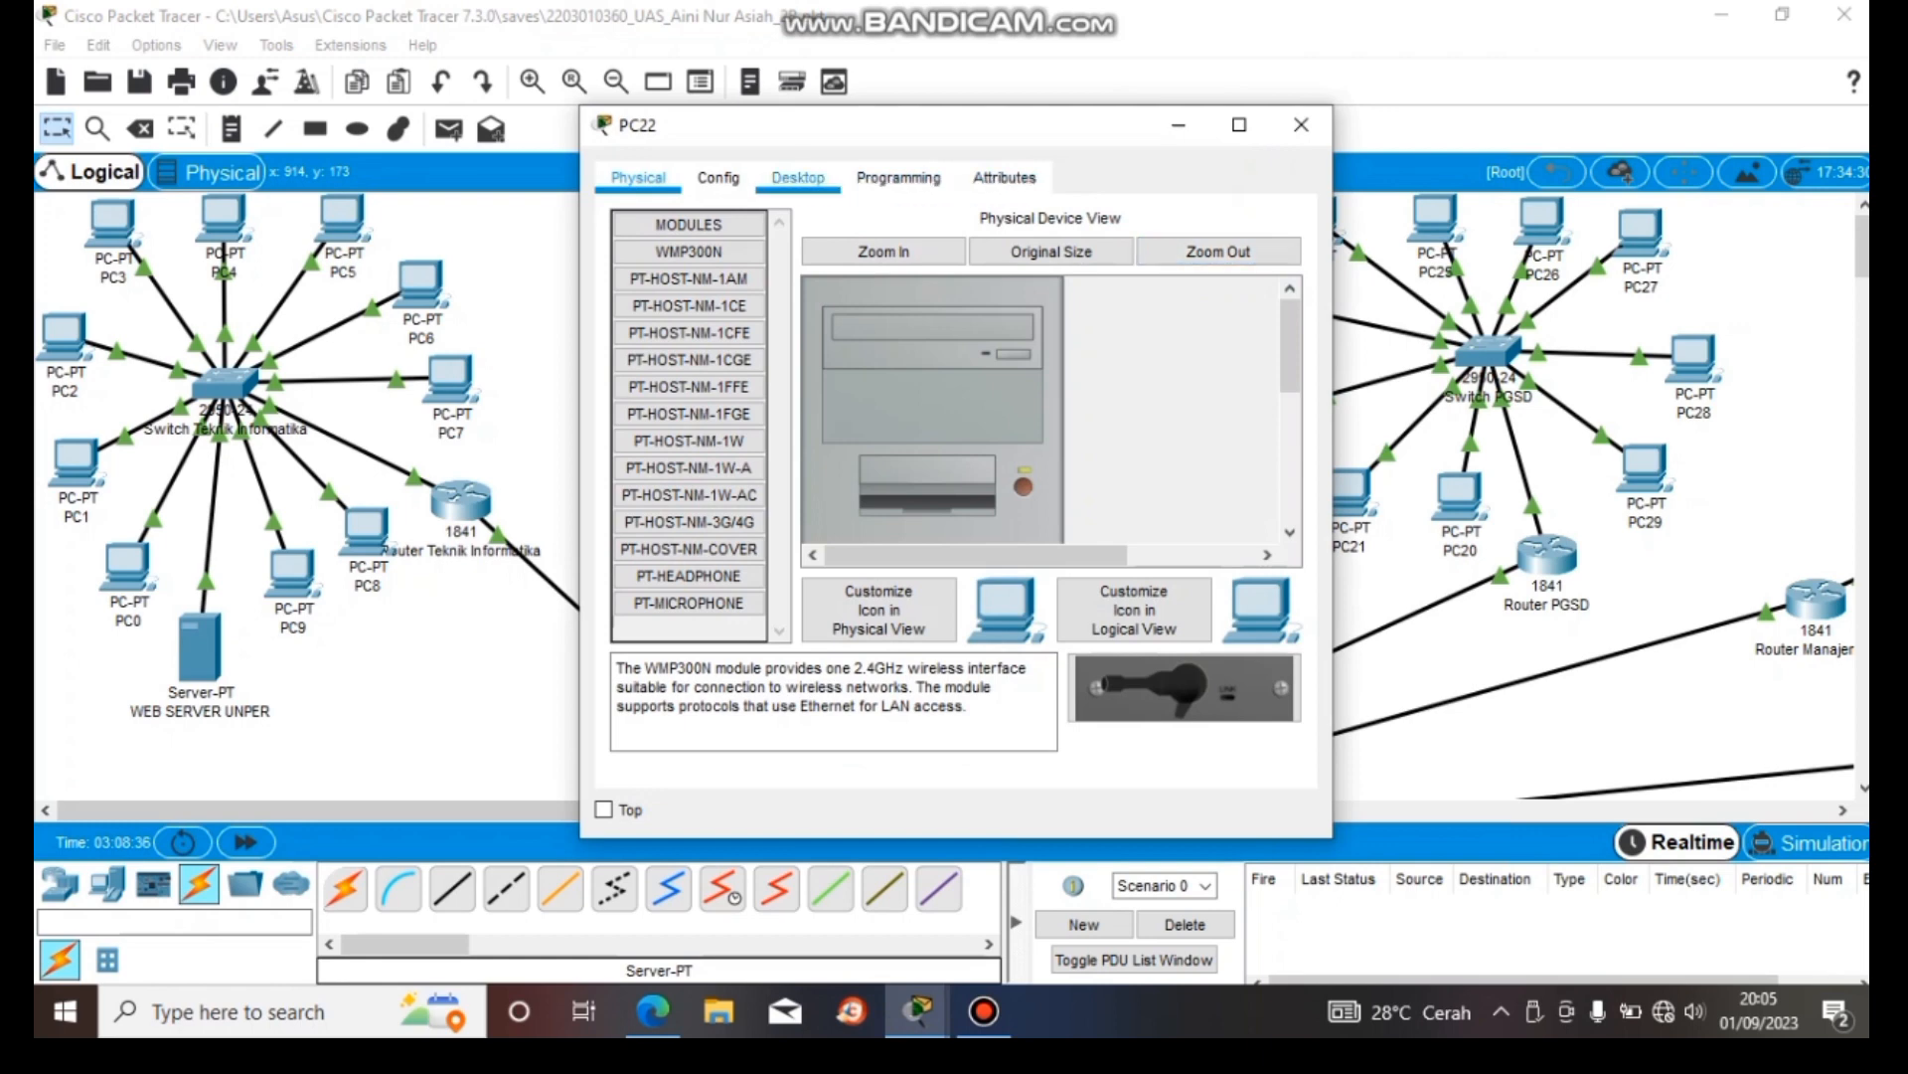
{"action": "left_click", "coordinate": [798, 177]}
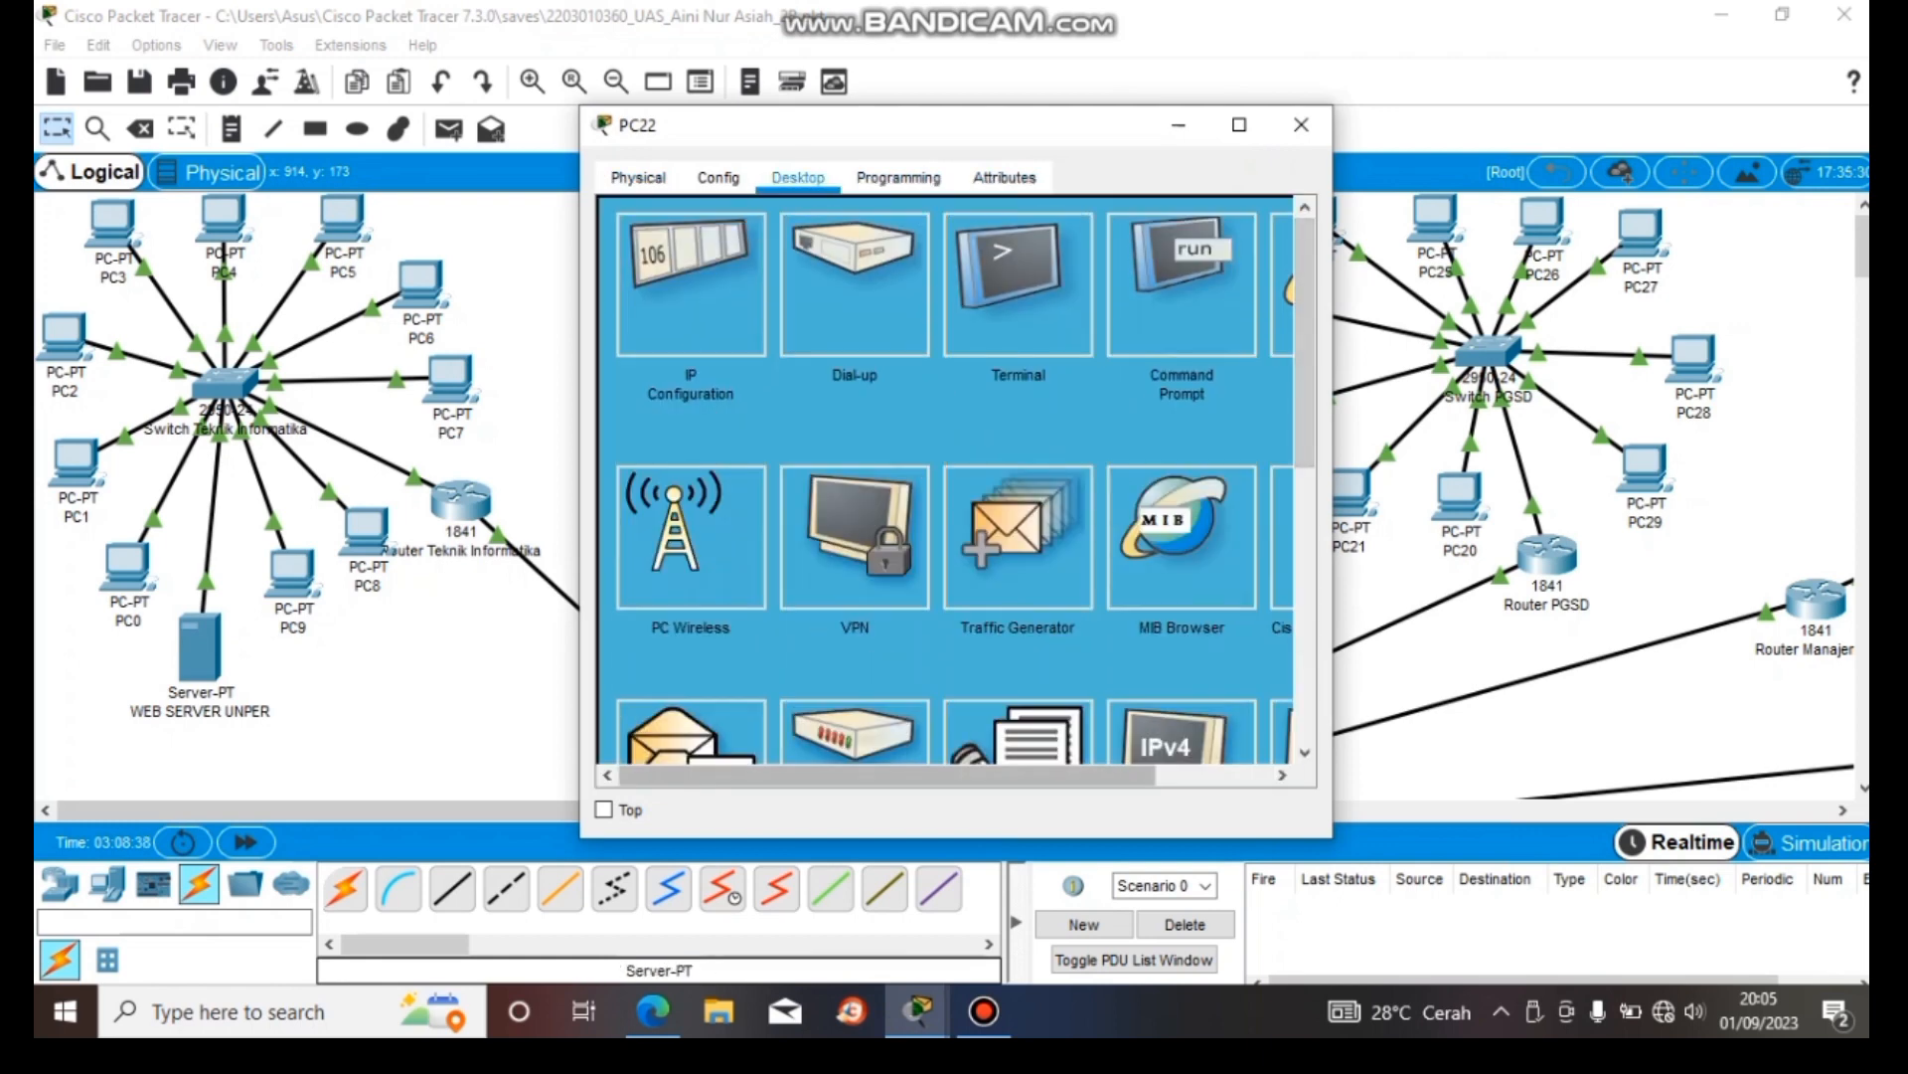
{"action": "left_click_drag", "start_coordinate": [888, 775], "coordinate": [1004, 775]}
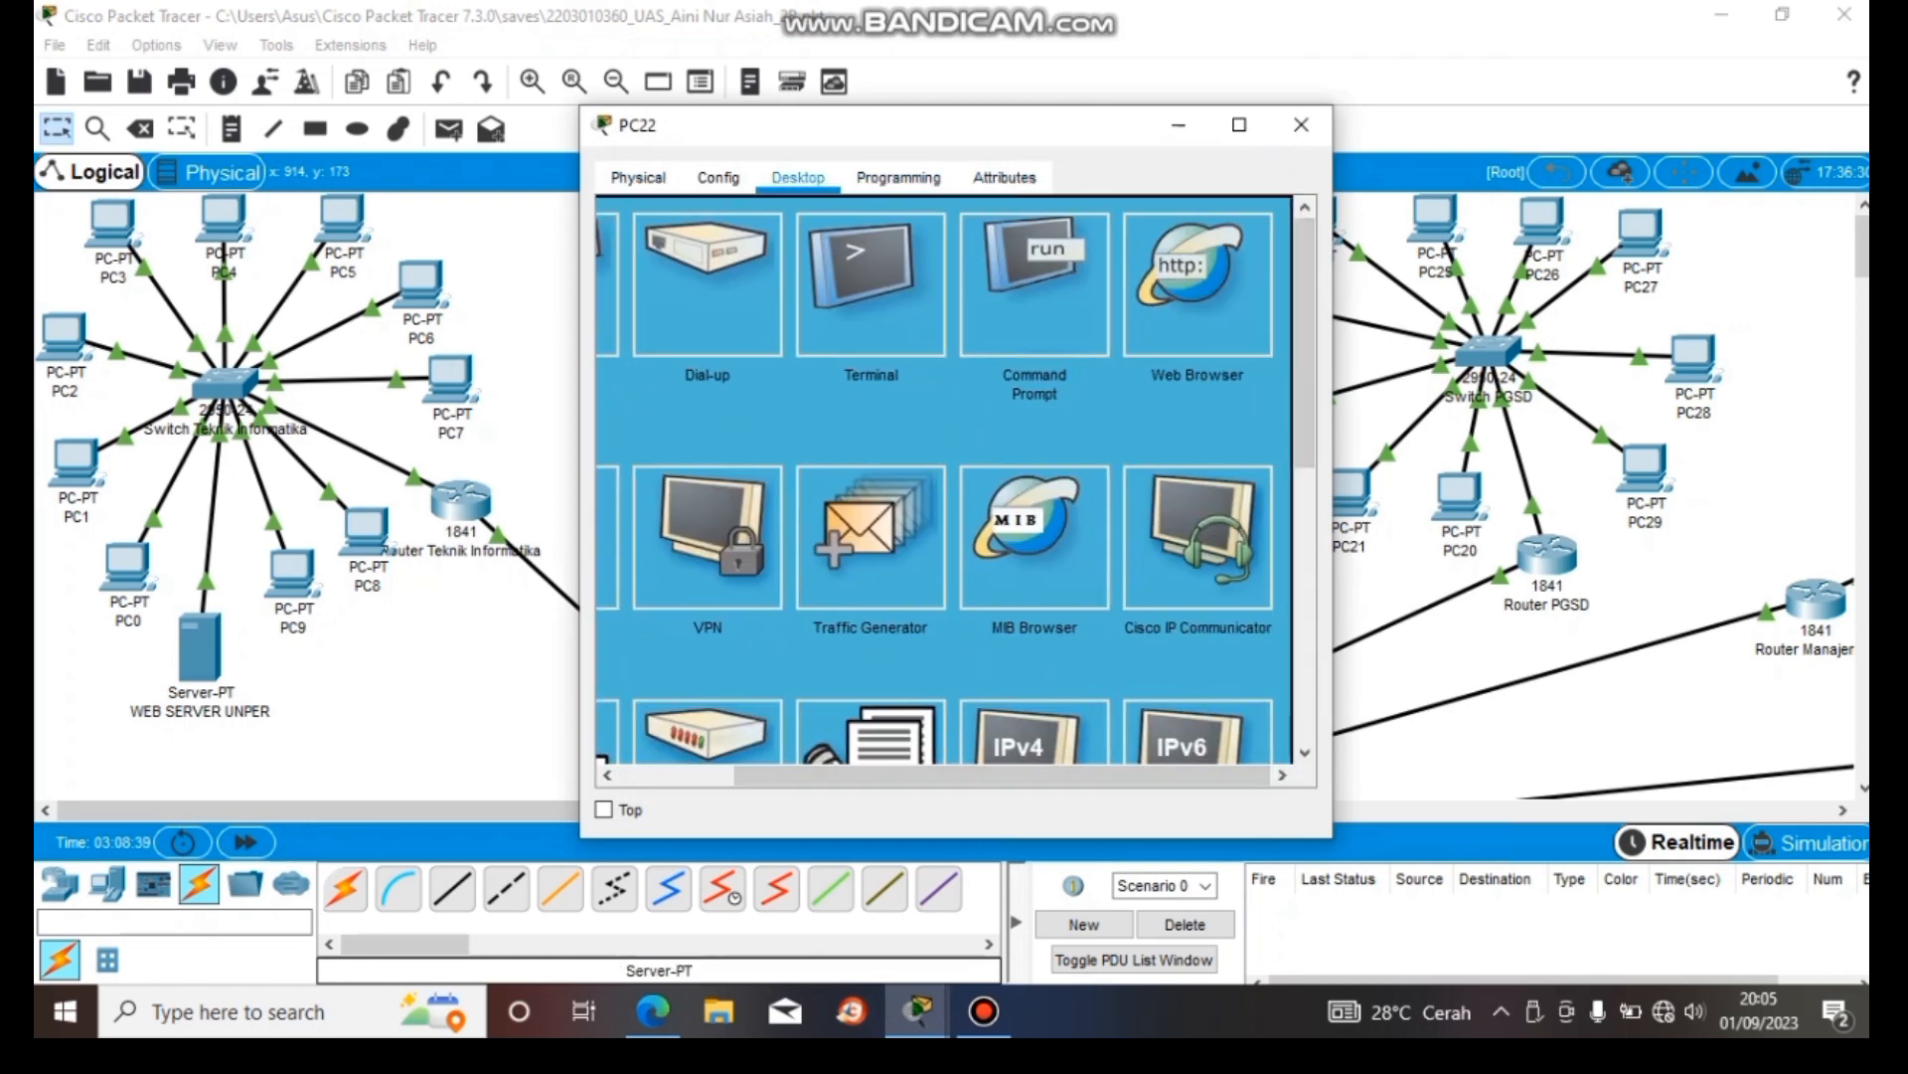
{"action": "left_click", "coordinate": [1198, 283]}
{"action": "type", "text": "192.168.1.2"}
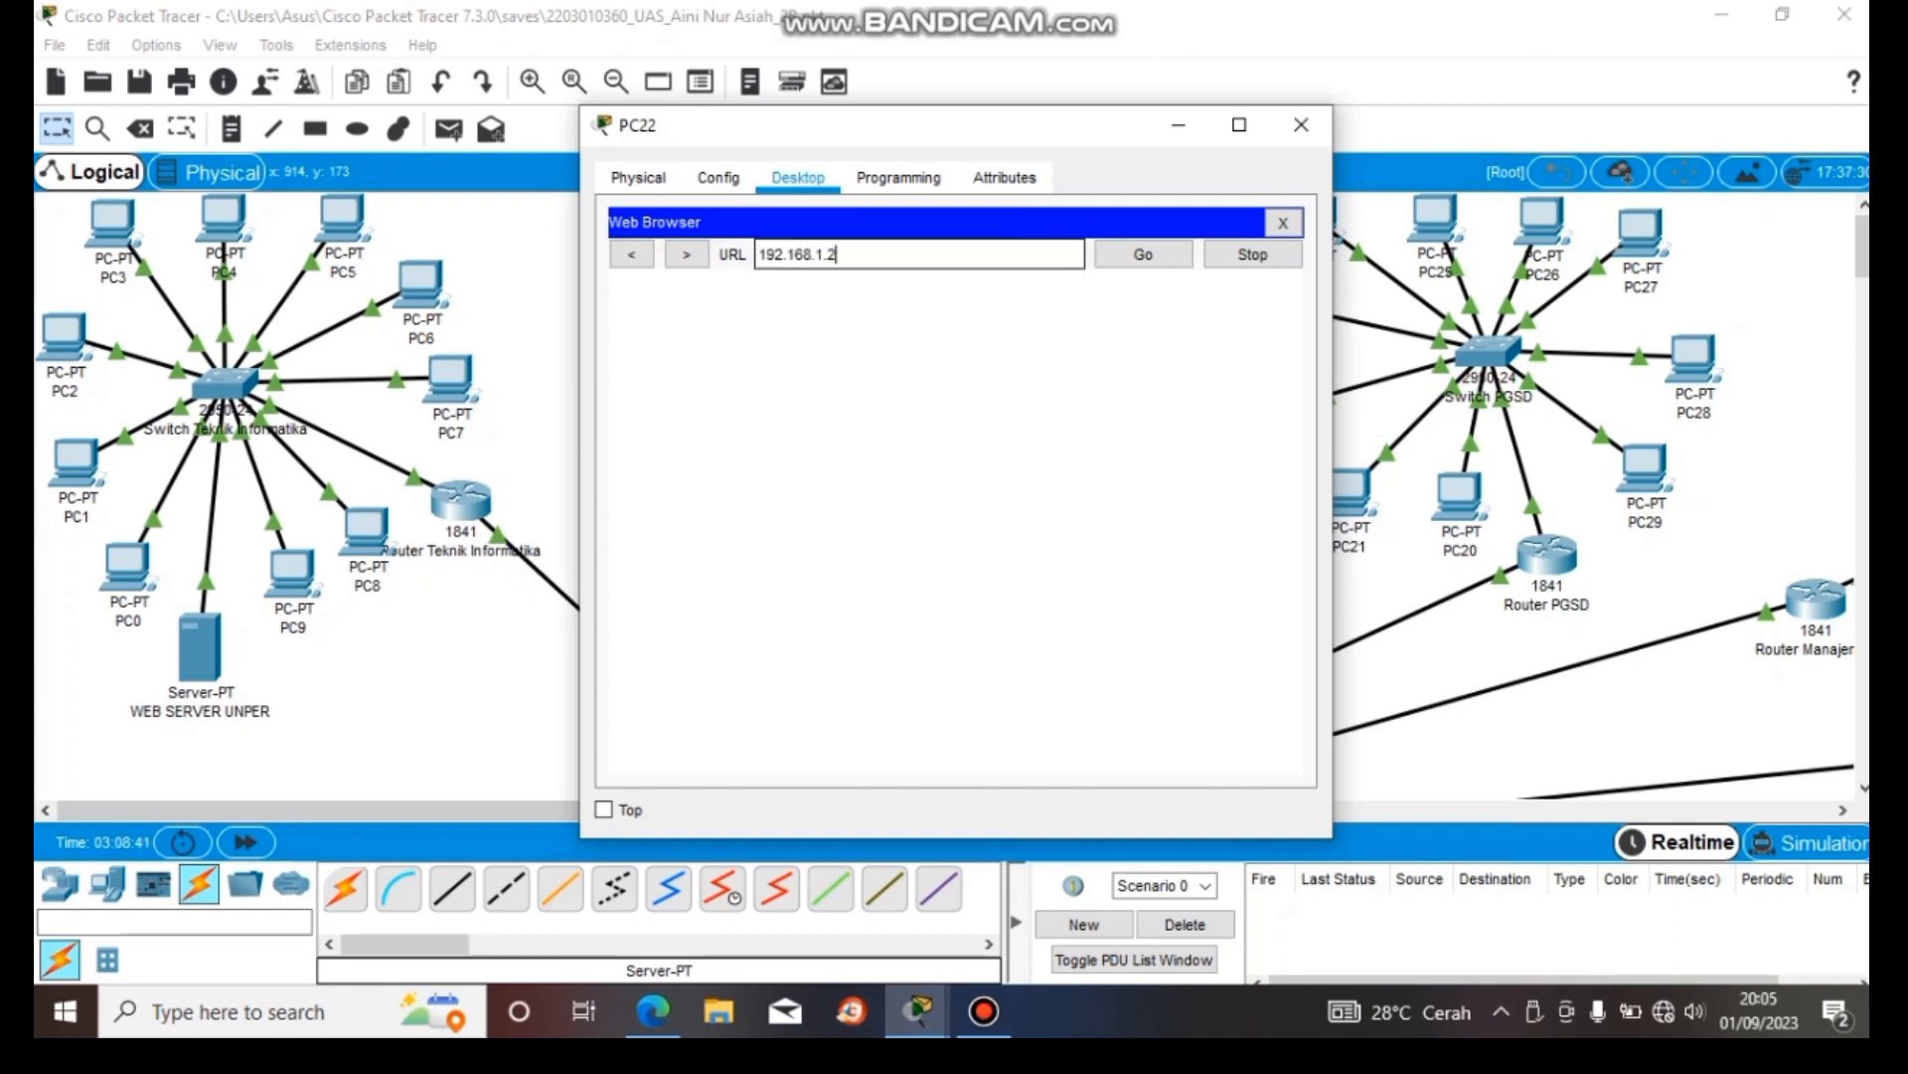
{"action": "key", "text": "Return"}
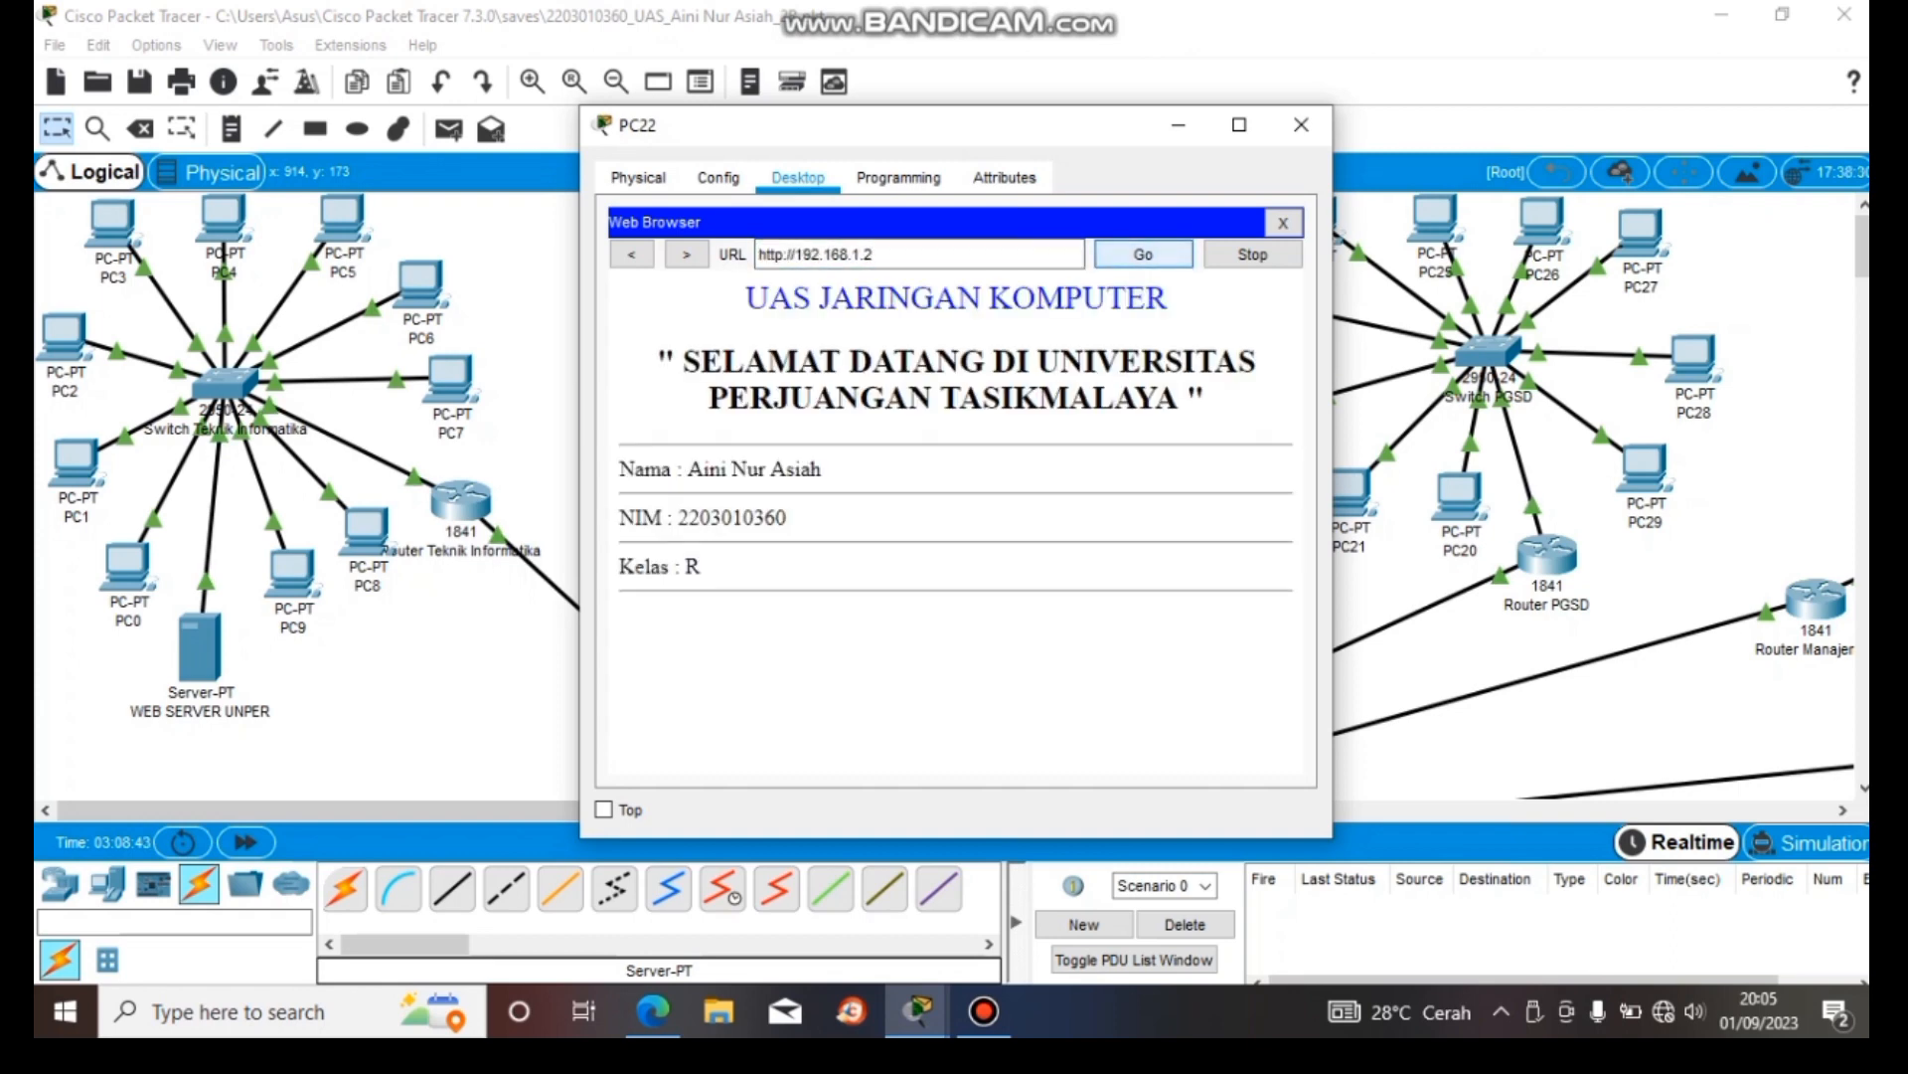
- Highlight the loaded page's headings and student details on PC22, and close the PC's window
{"action": "left_click_drag", "start_coordinate": [746, 298], "coordinate": [709, 577]}
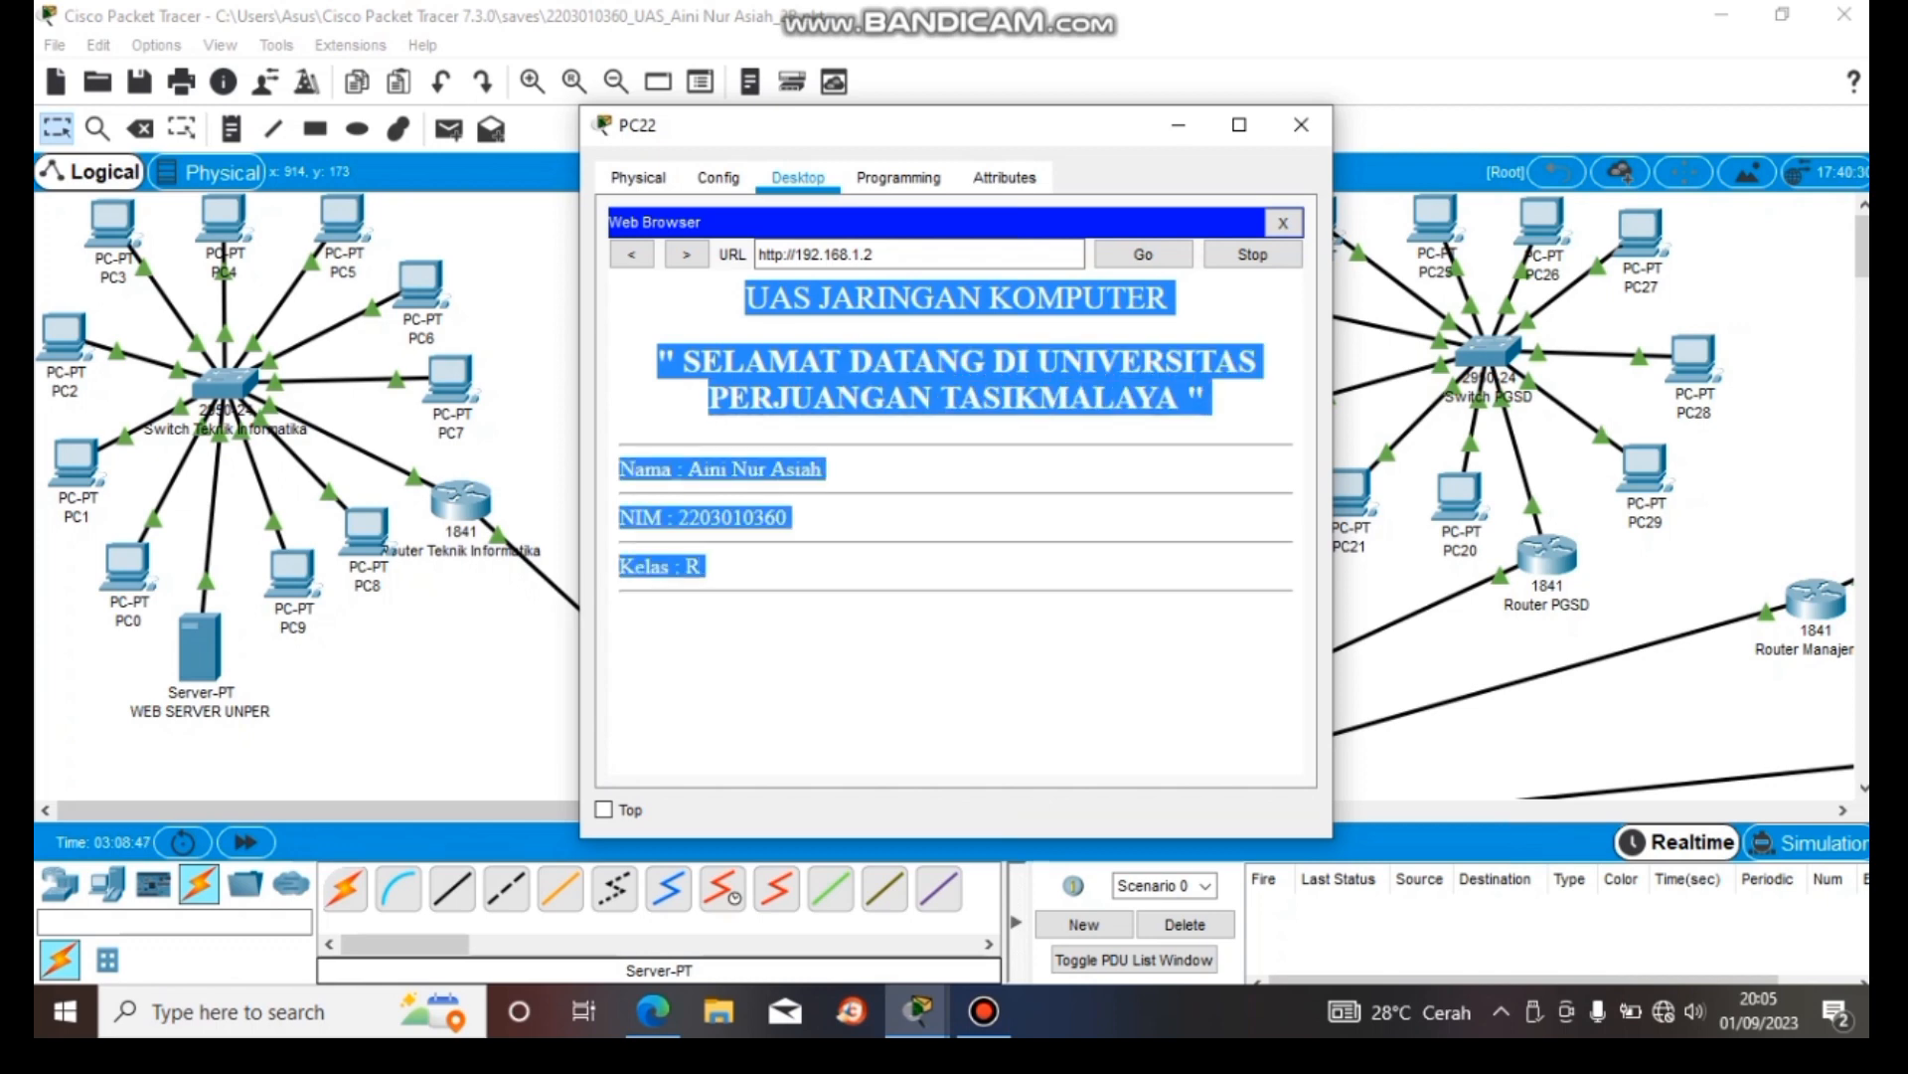
{"action": "left_click", "coordinate": [755, 606]}
{"action": "left_click_drag", "start_coordinate": [620, 469], "coordinate": [707, 568]}
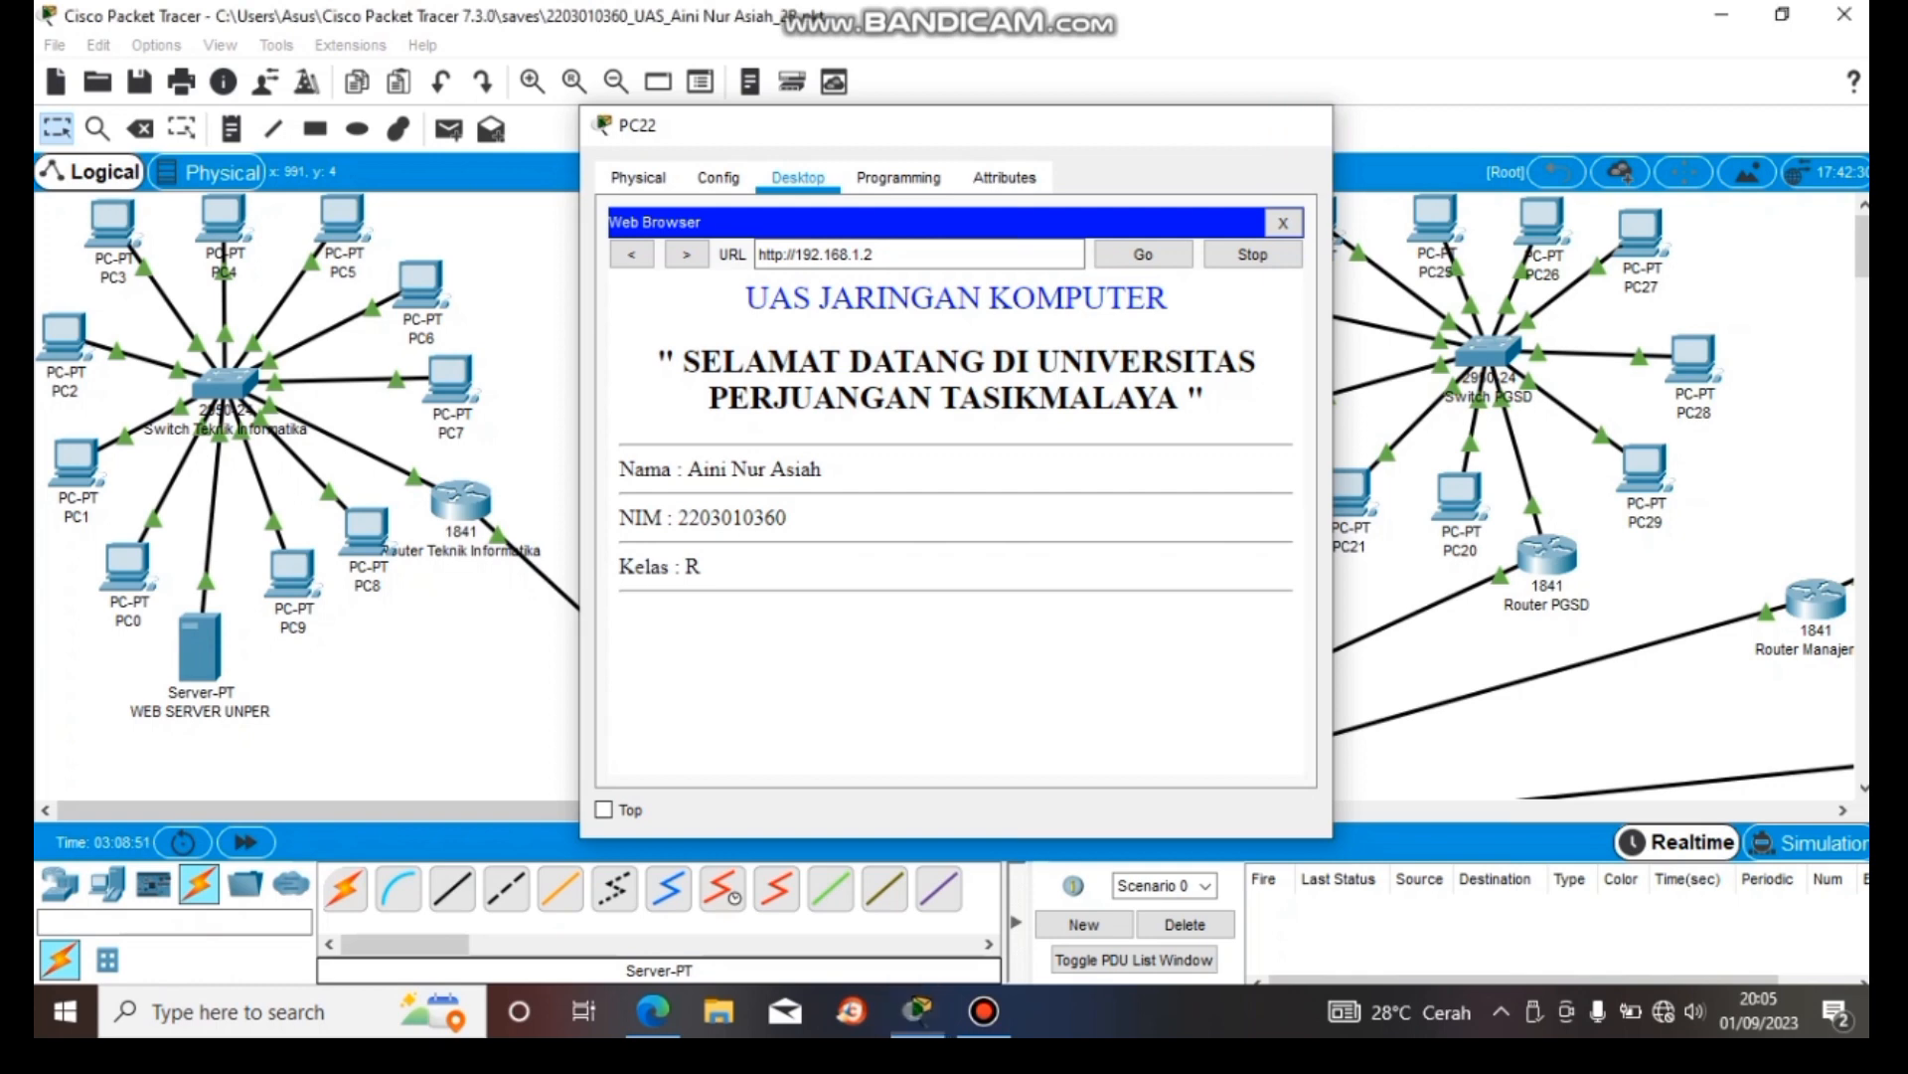
{"action": "left_click", "coordinate": [1301, 125]}
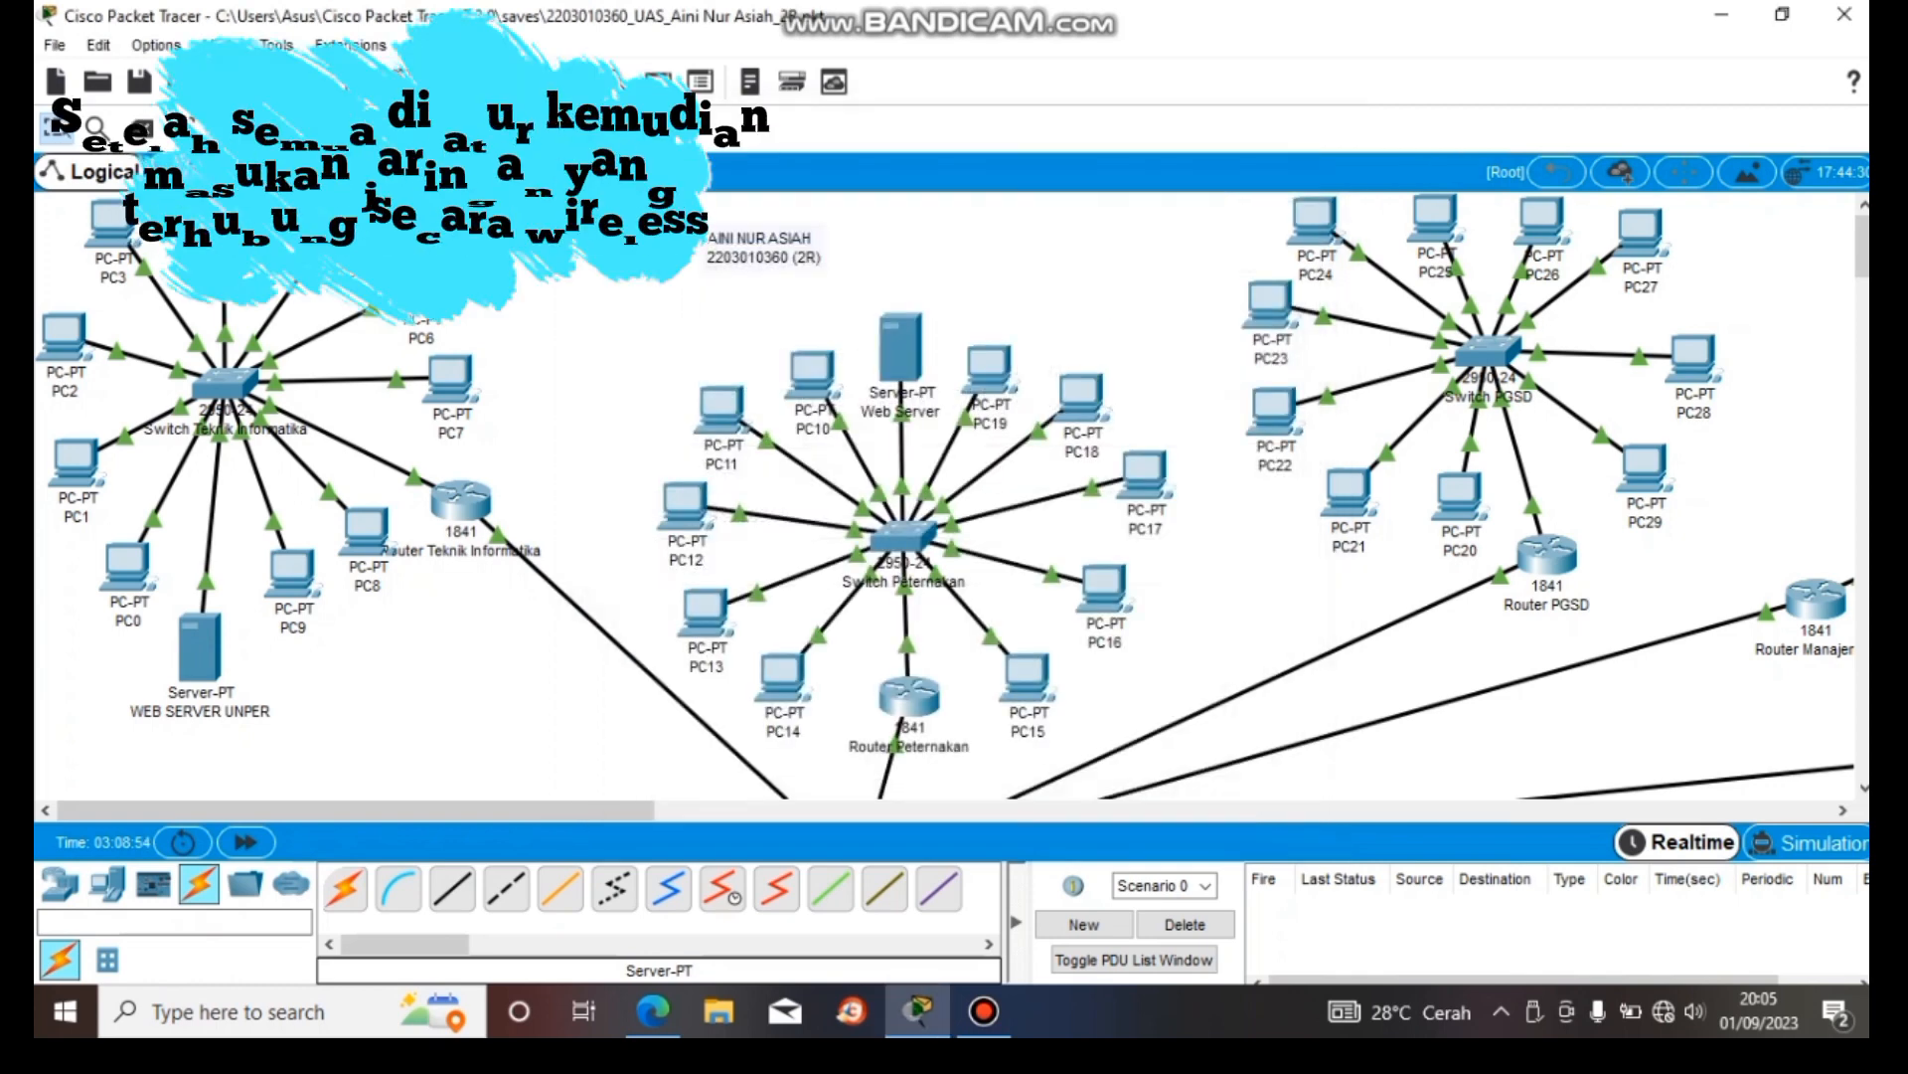
- Locate the Teknik Sipil wireless group and examine its switch, access point and connected laptops
{"action": "scroll", "coordinate": [945, 497], "scroll_direction": "down", "scroll_amount": 3}
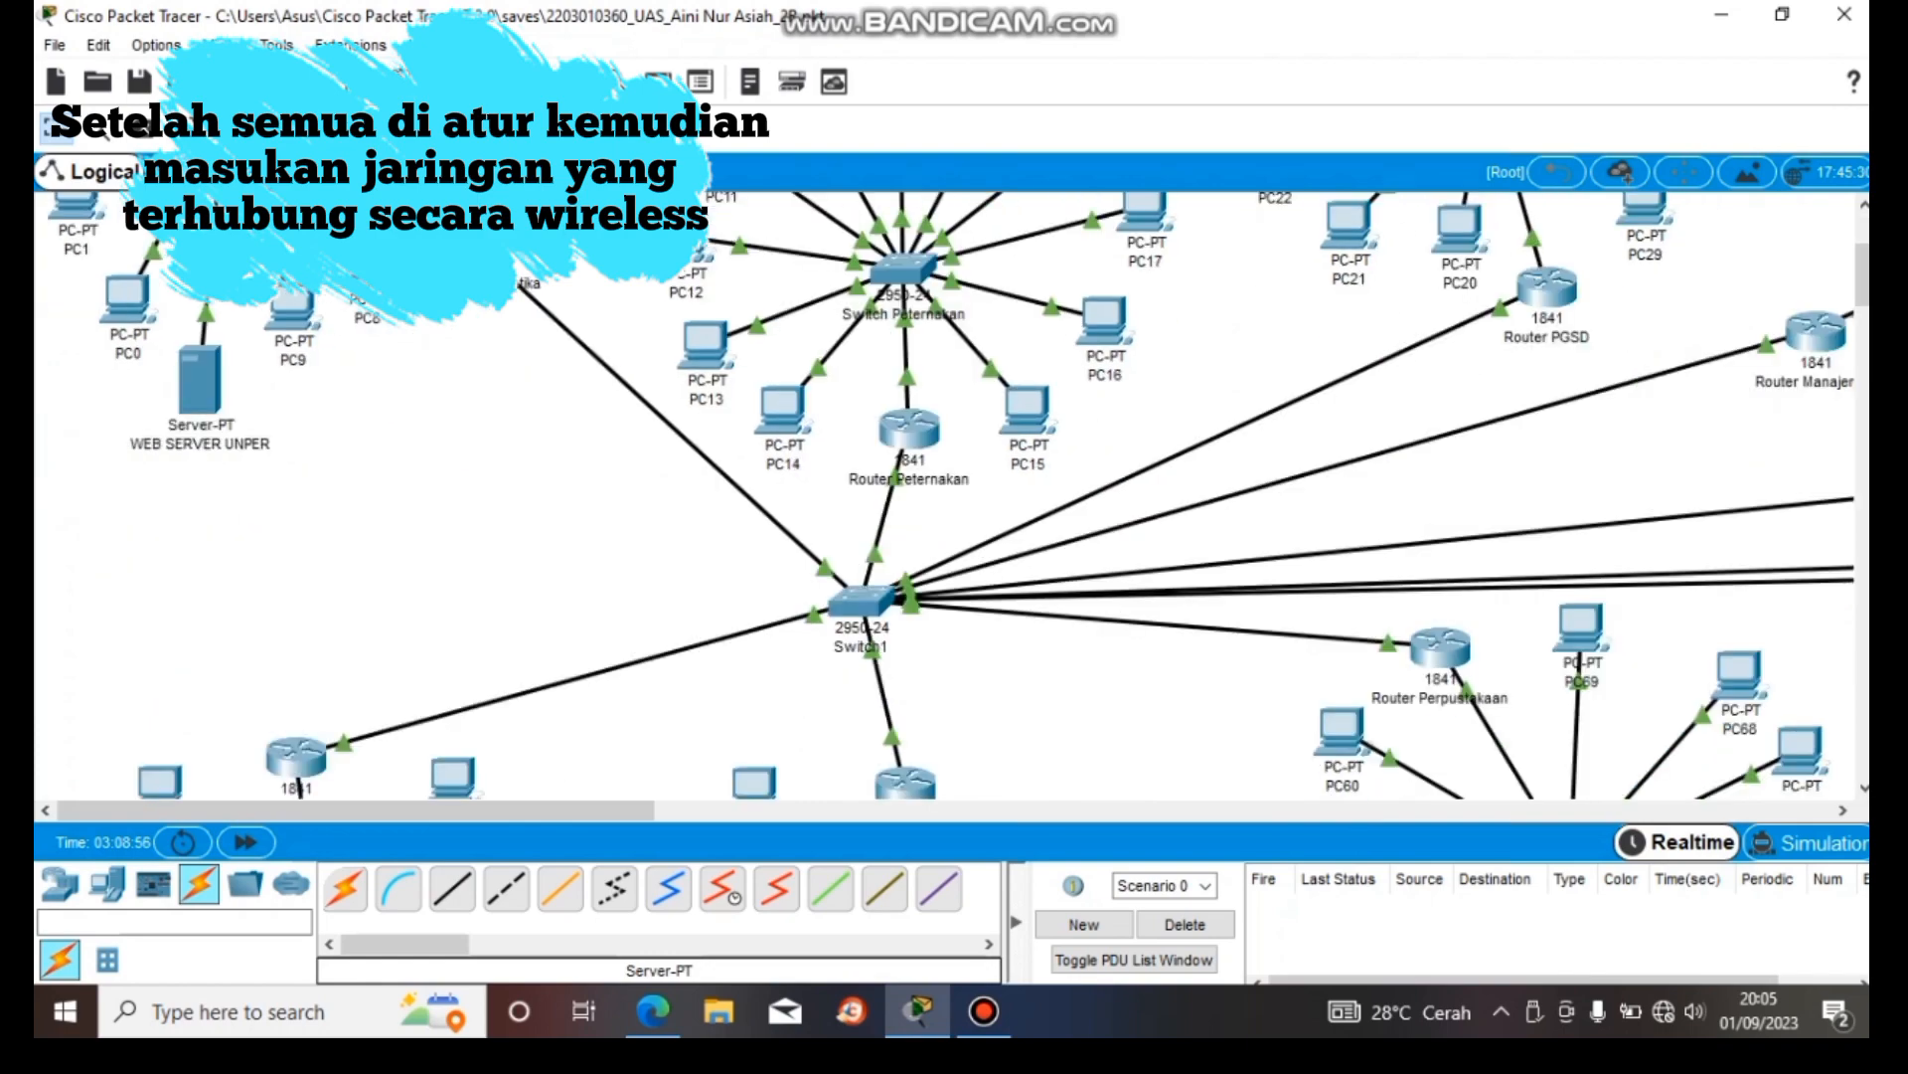
{"action": "scroll", "coordinate": [944, 497], "scroll_direction": "up", "scroll_amount": 3}
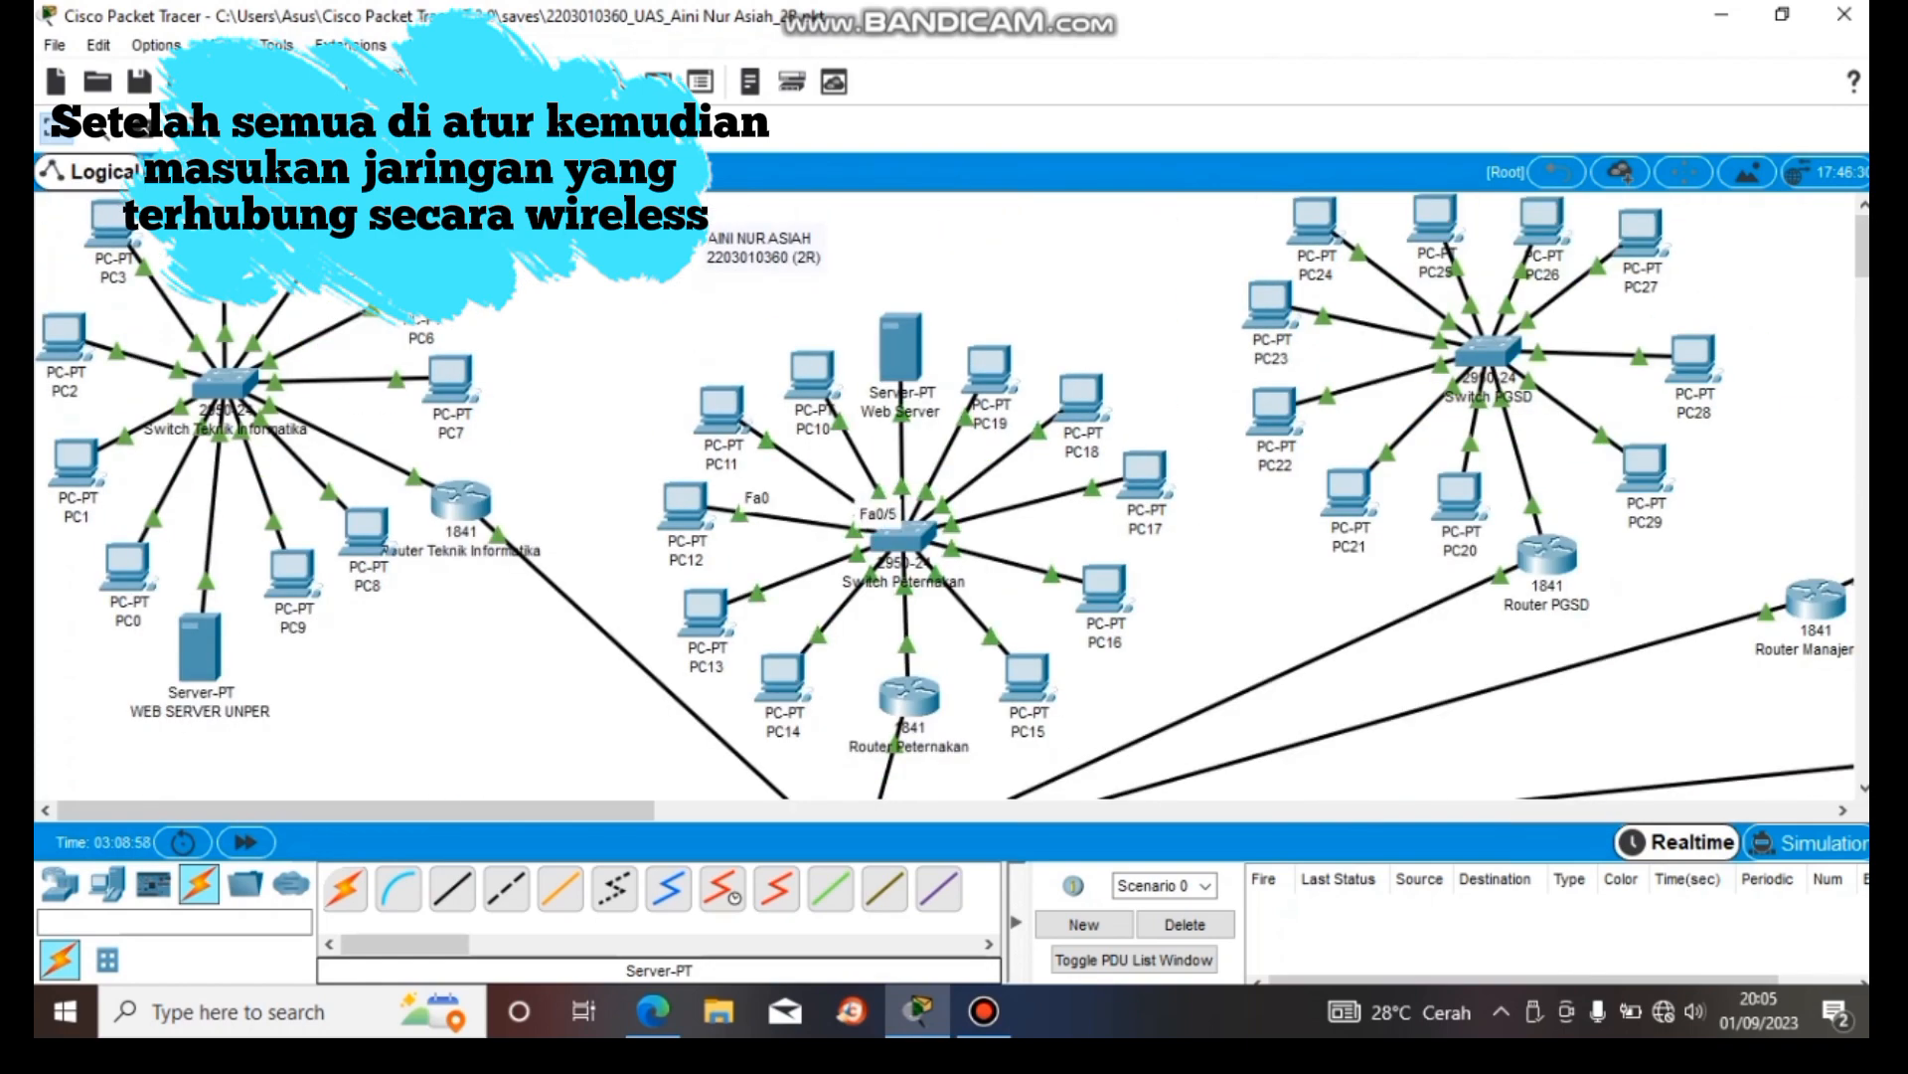
{"action": "scroll", "coordinate": [944, 497], "scroll_direction": "right", "scroll_amount": 15}
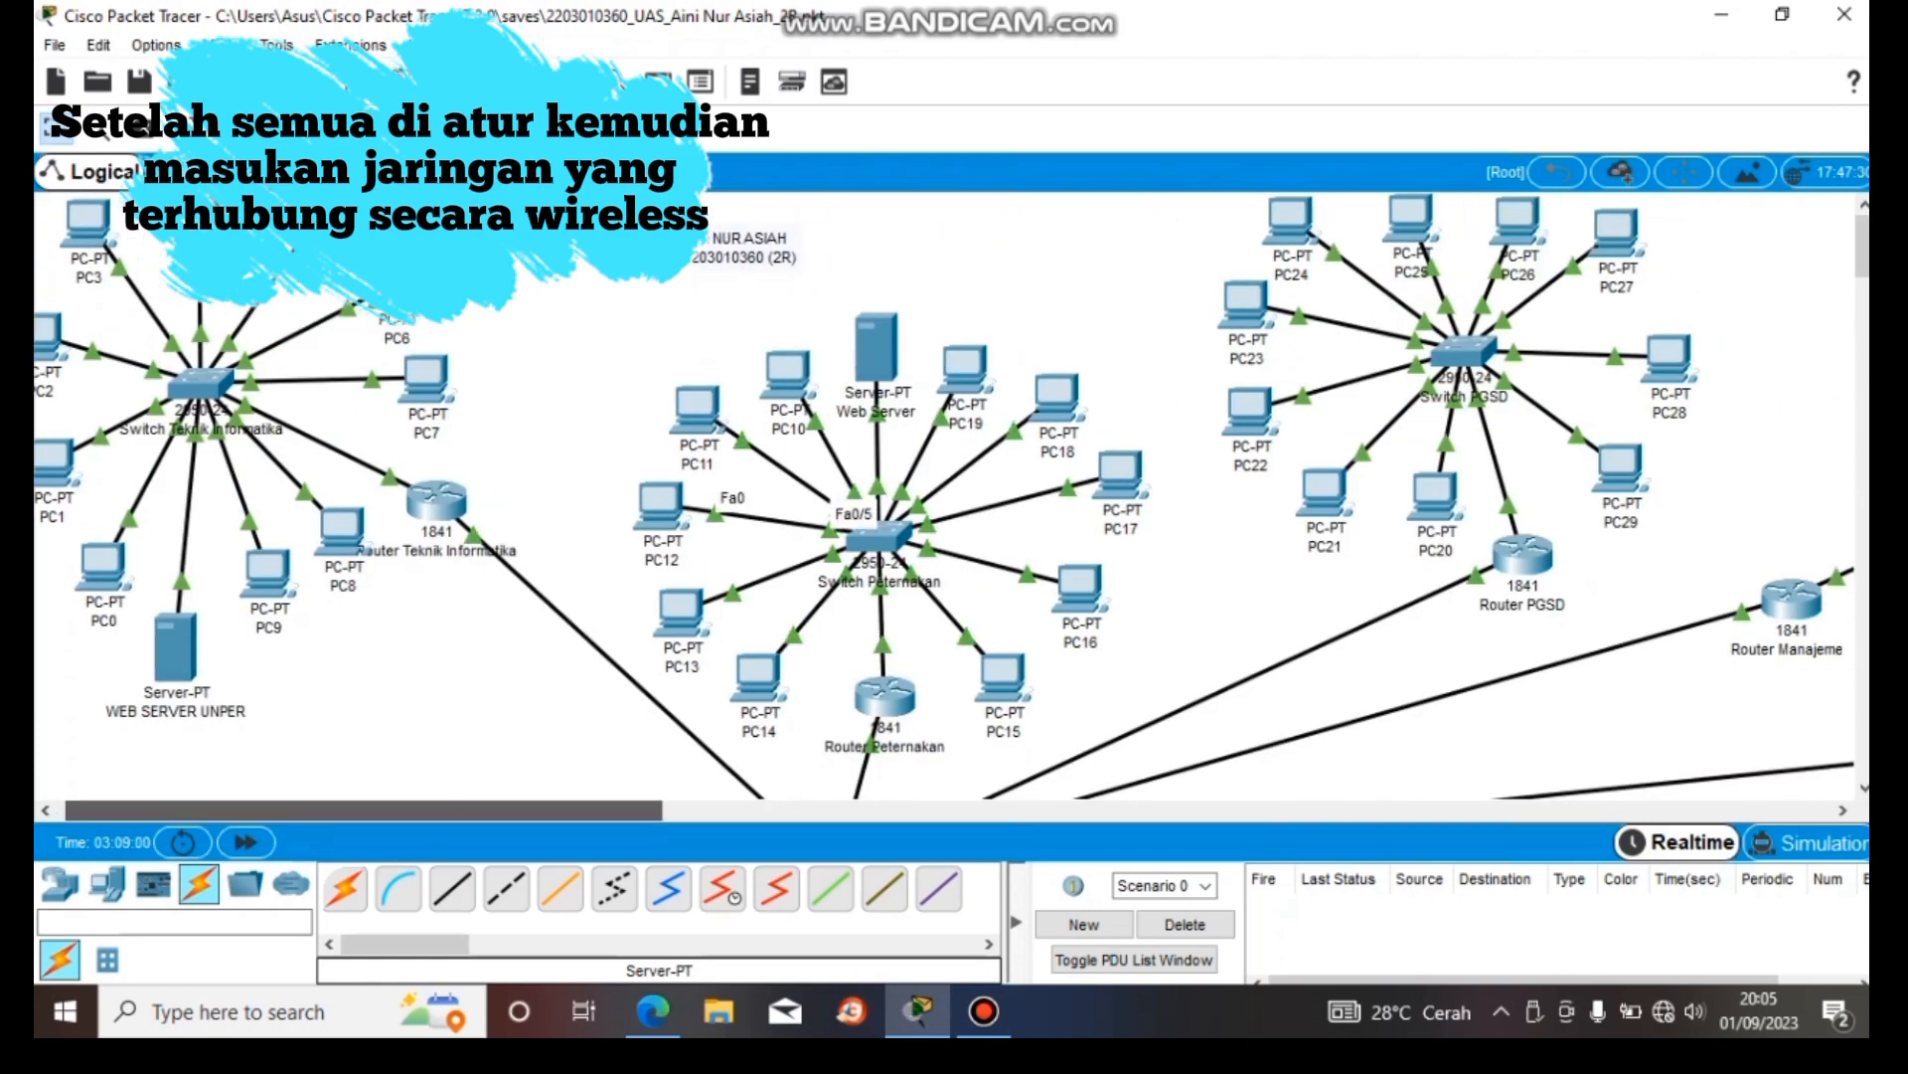
{"action": "scroll", "coordinate": [944, 497], "scroll_direction": "right", "scroll_amount": 5}
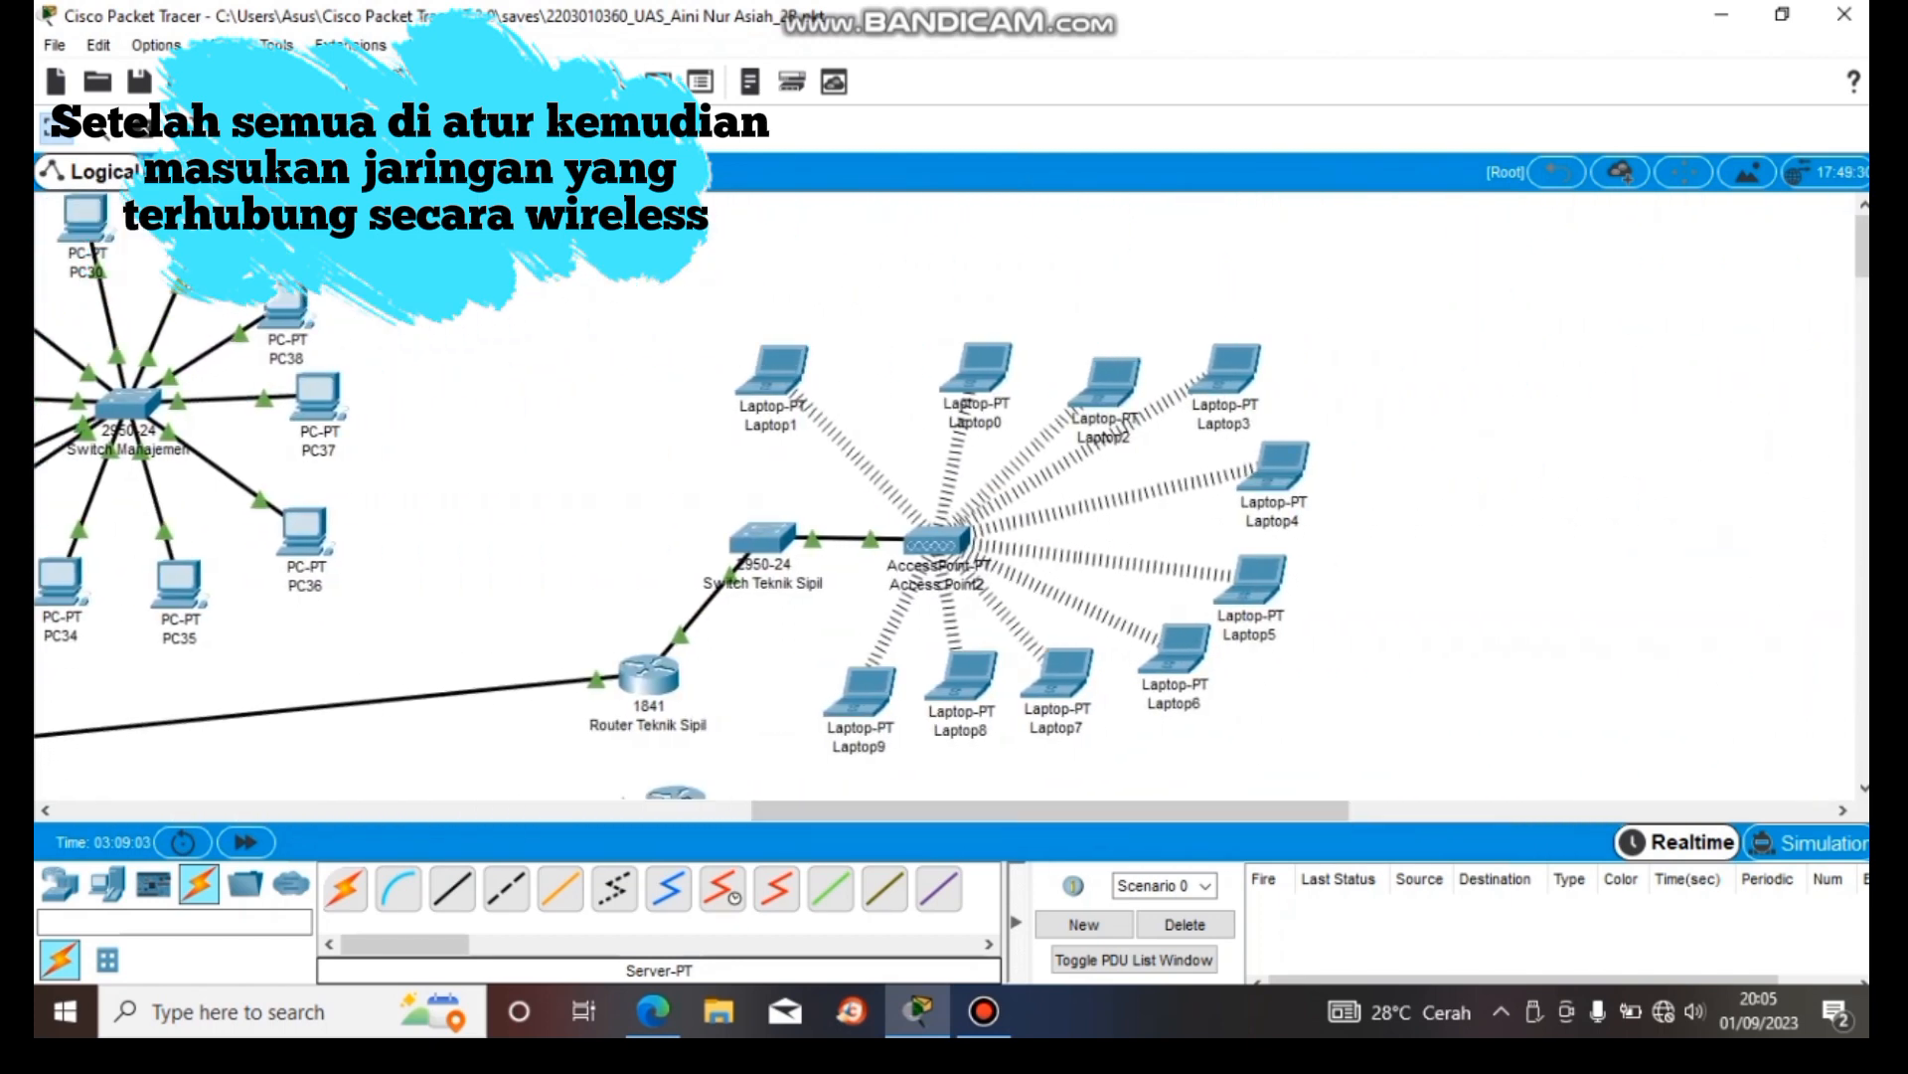
{"action": "left_click_drag", "start_coordinate": [689, 265], "coordinate": [1410, 785]}
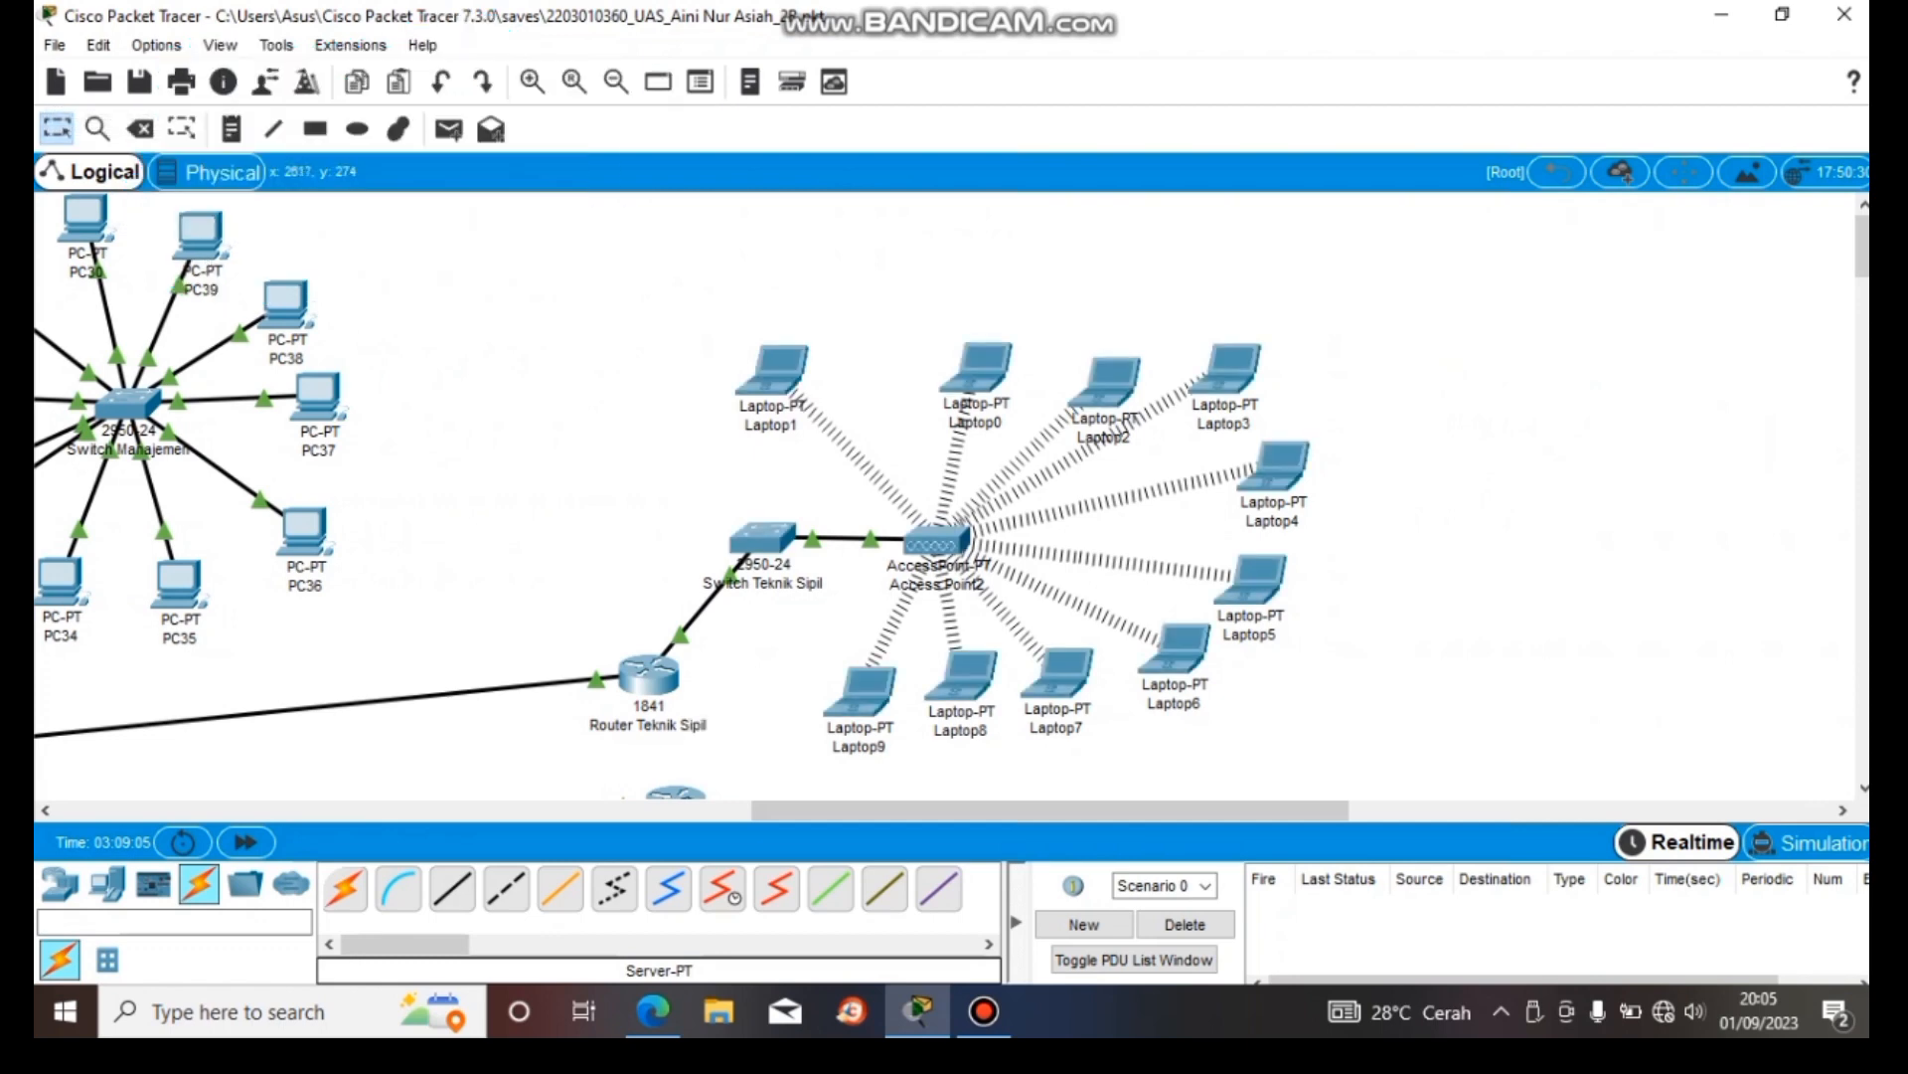
{"action": "scroll", "coordinate": [945, 497], "scroll_direction": "right", "scroll_amount": 3}
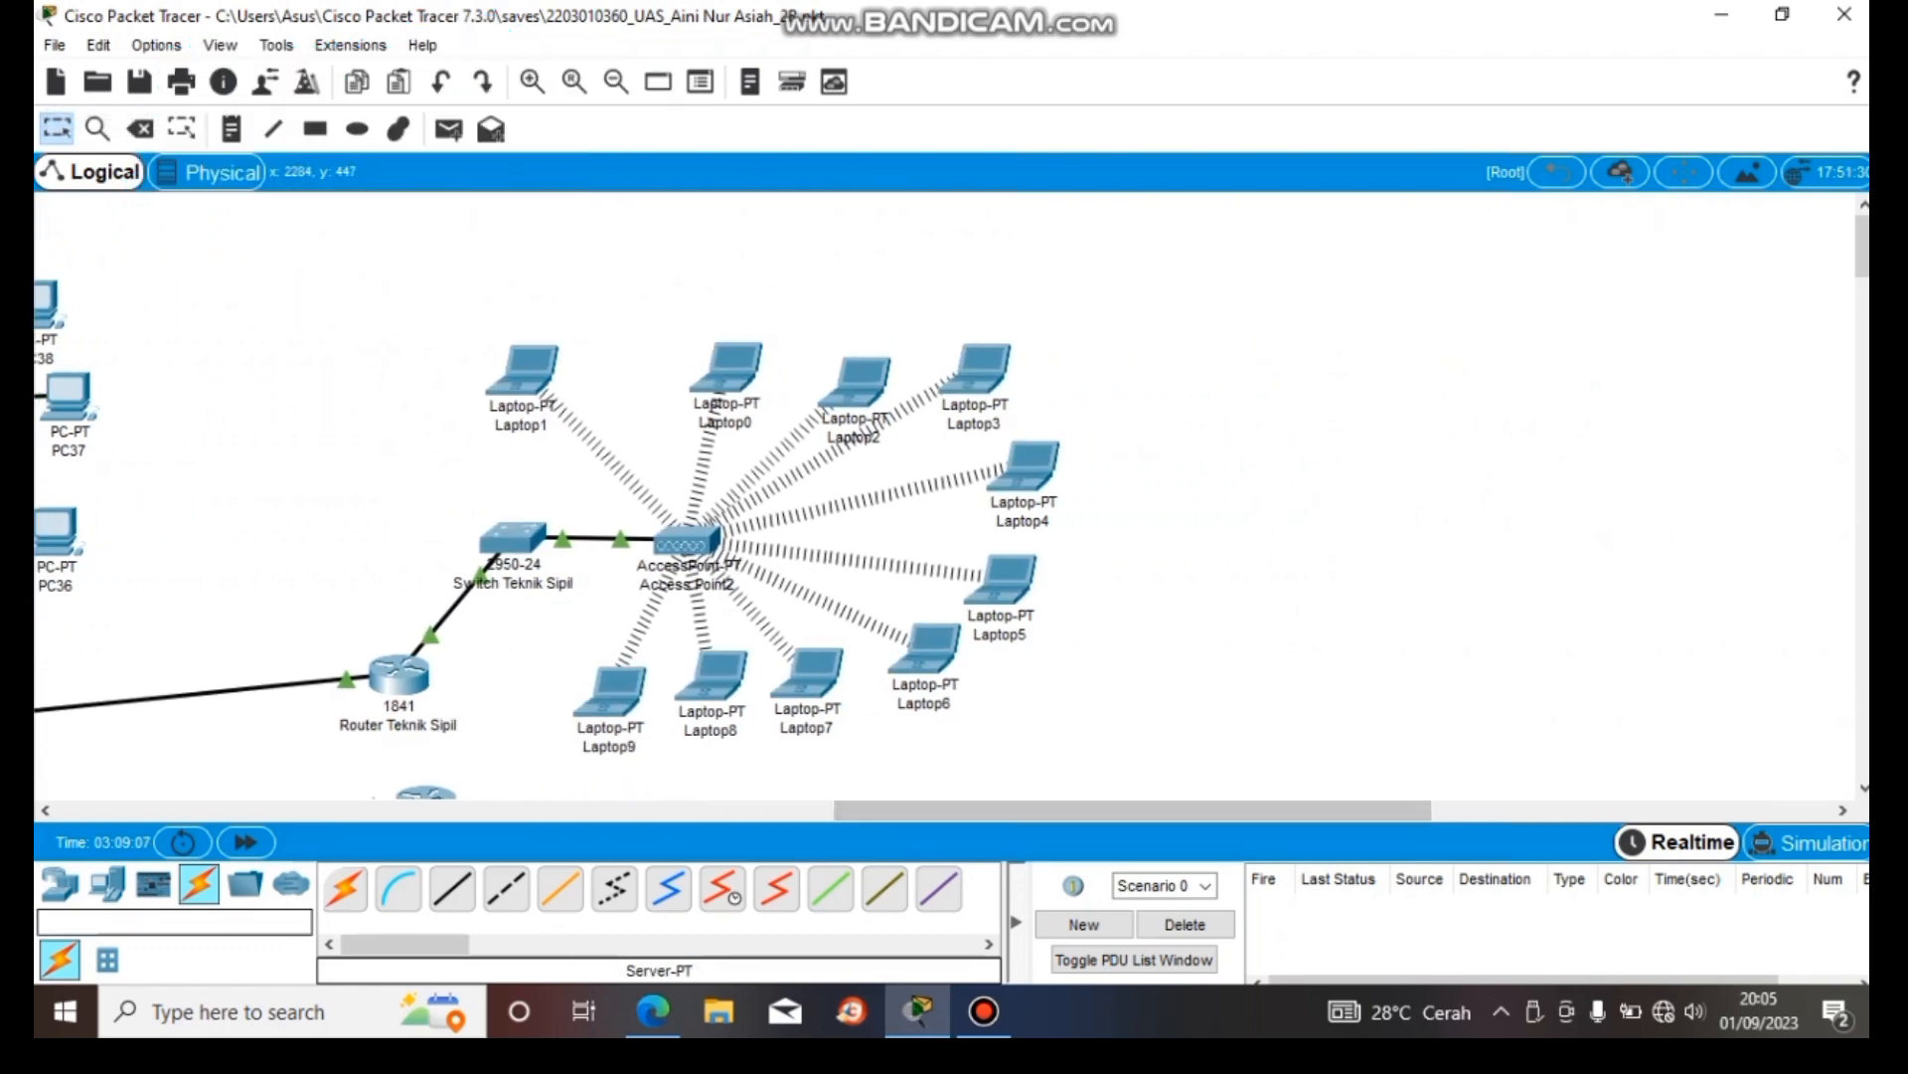
- Place a new laptop in the empty workspace to the right of the Teknik Sipil wireless group
{"action": "left_click", "coordinate": [108, 884]}
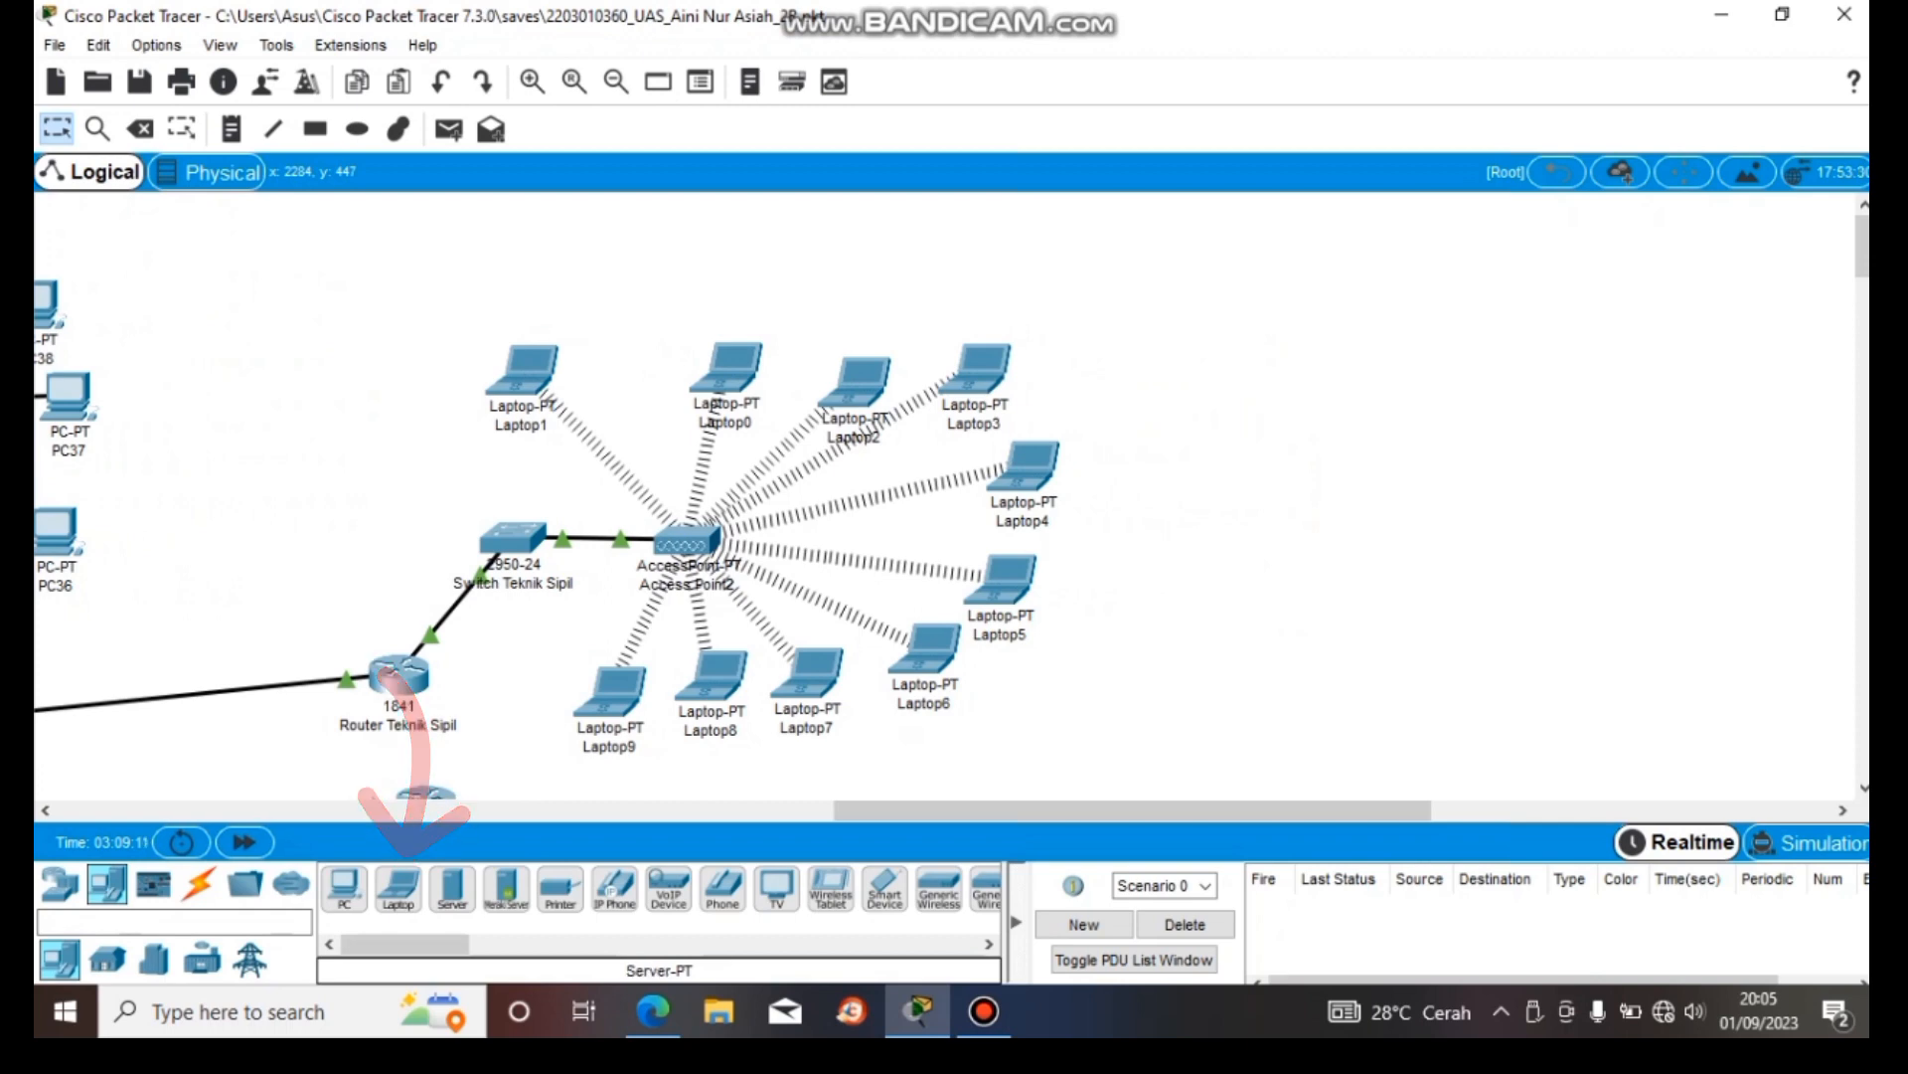
{"action": "left_click", "coordinate": [1558, 358]}
{"action": "left_click", "coordinate": [239, 1011]}
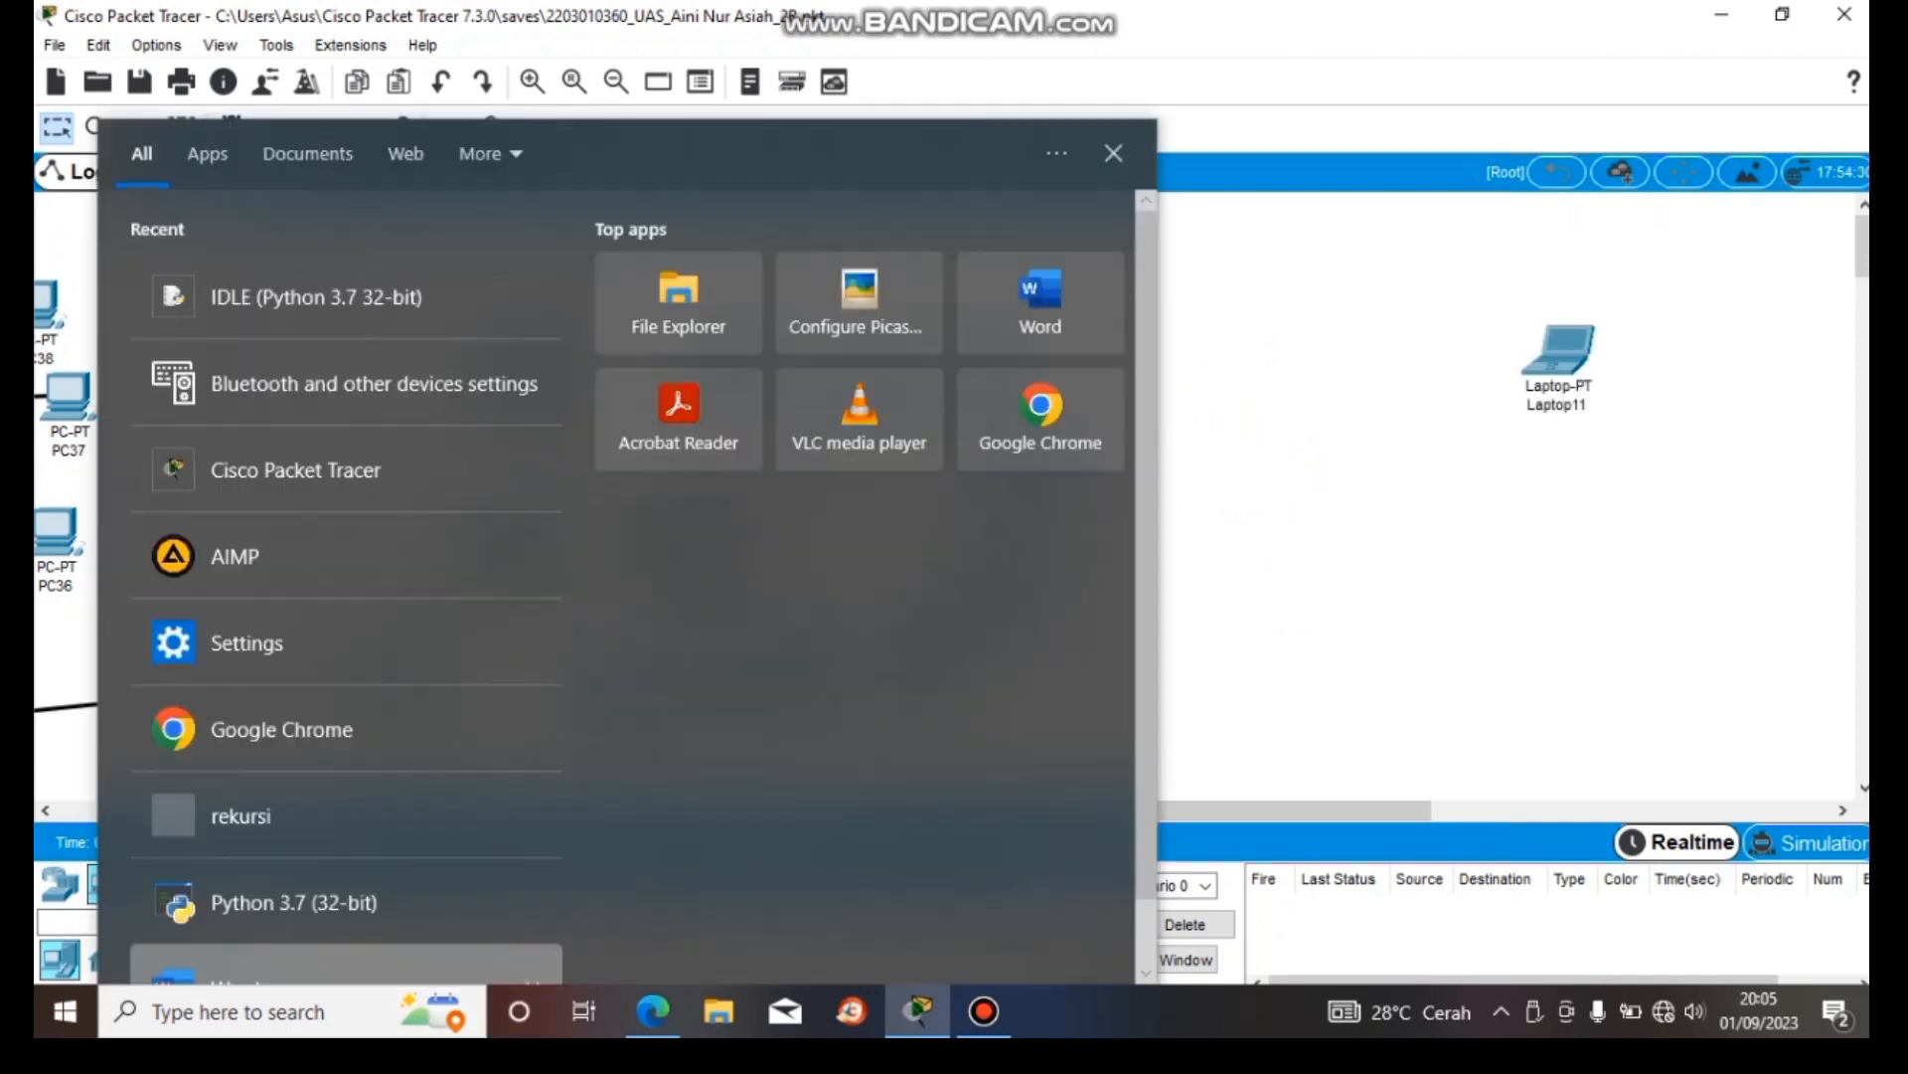
{"action": "key", "text": "Escape"}
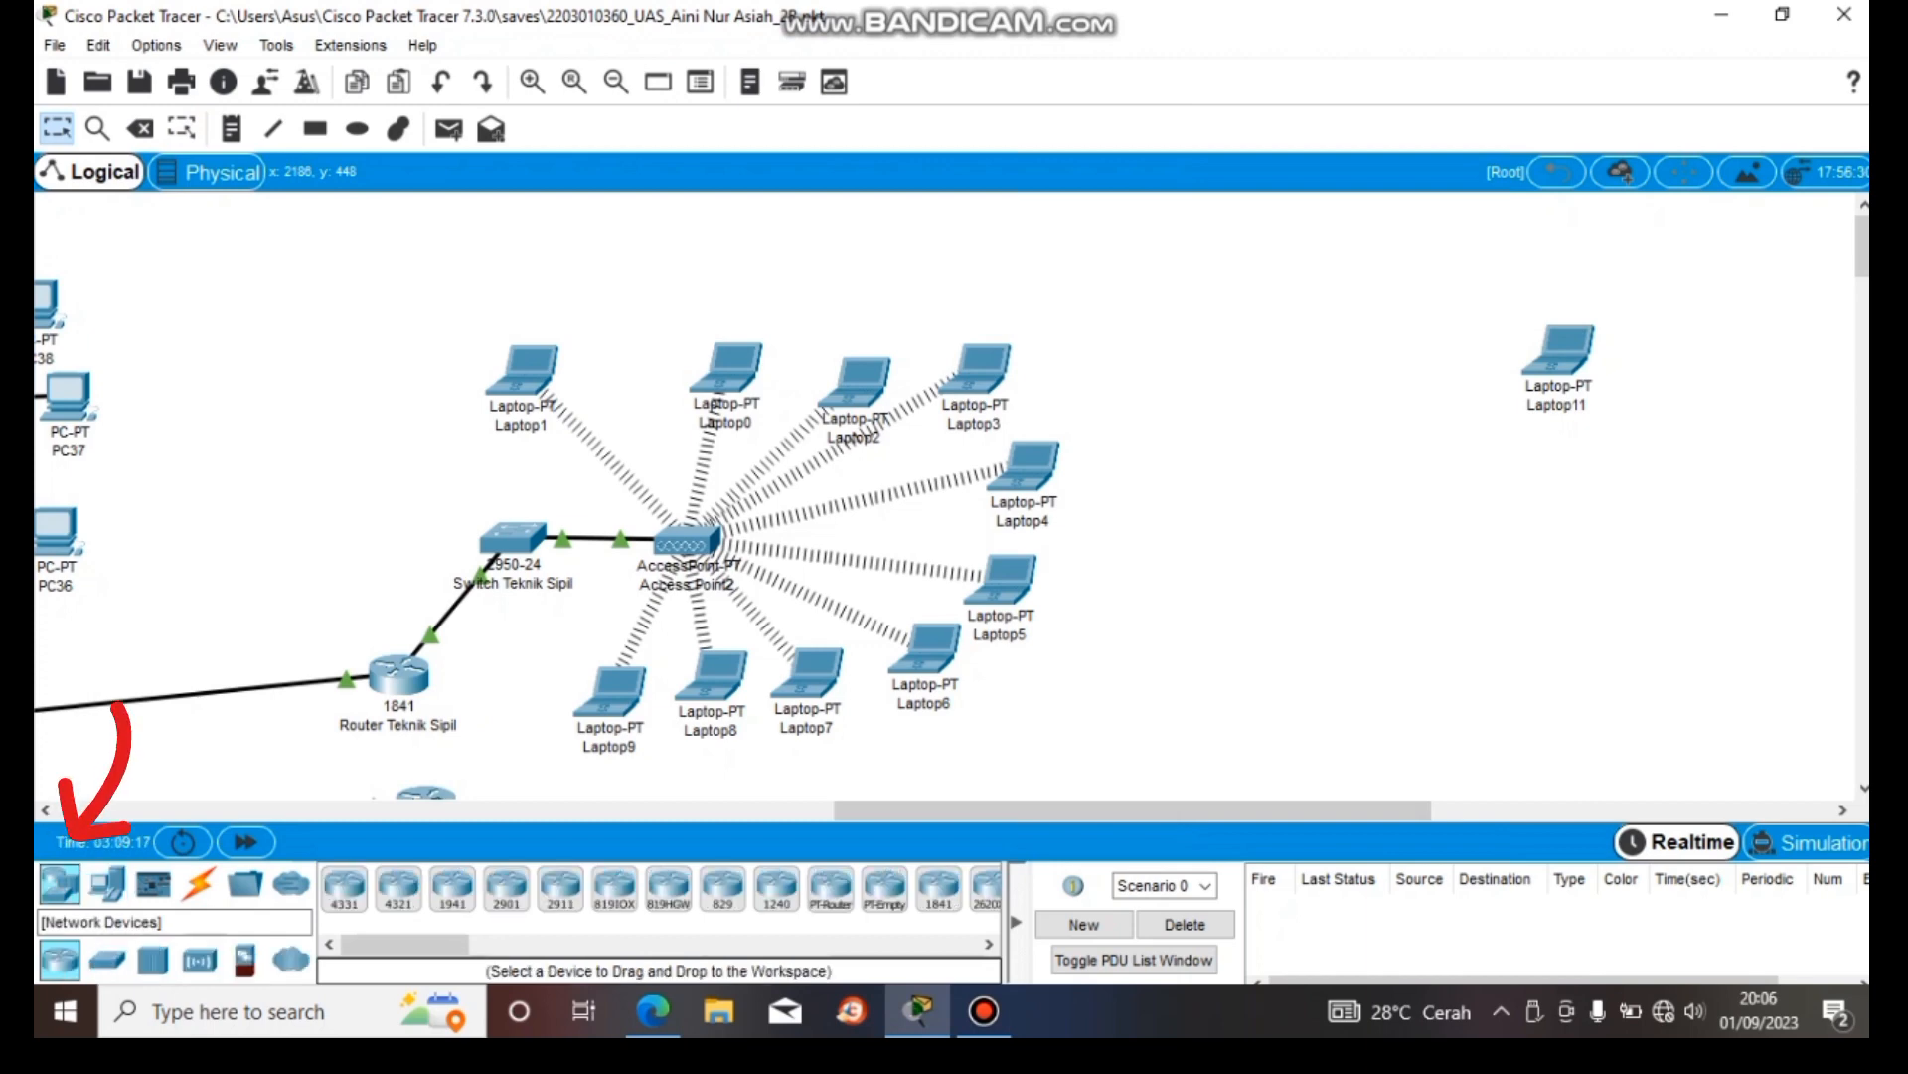
- Place an AP-PT access point below and to the left of the new laptop
{"action": "left_click", "coordinate": [59, 883]}
{"action": "left_click", "coordinate": [200, 960]}
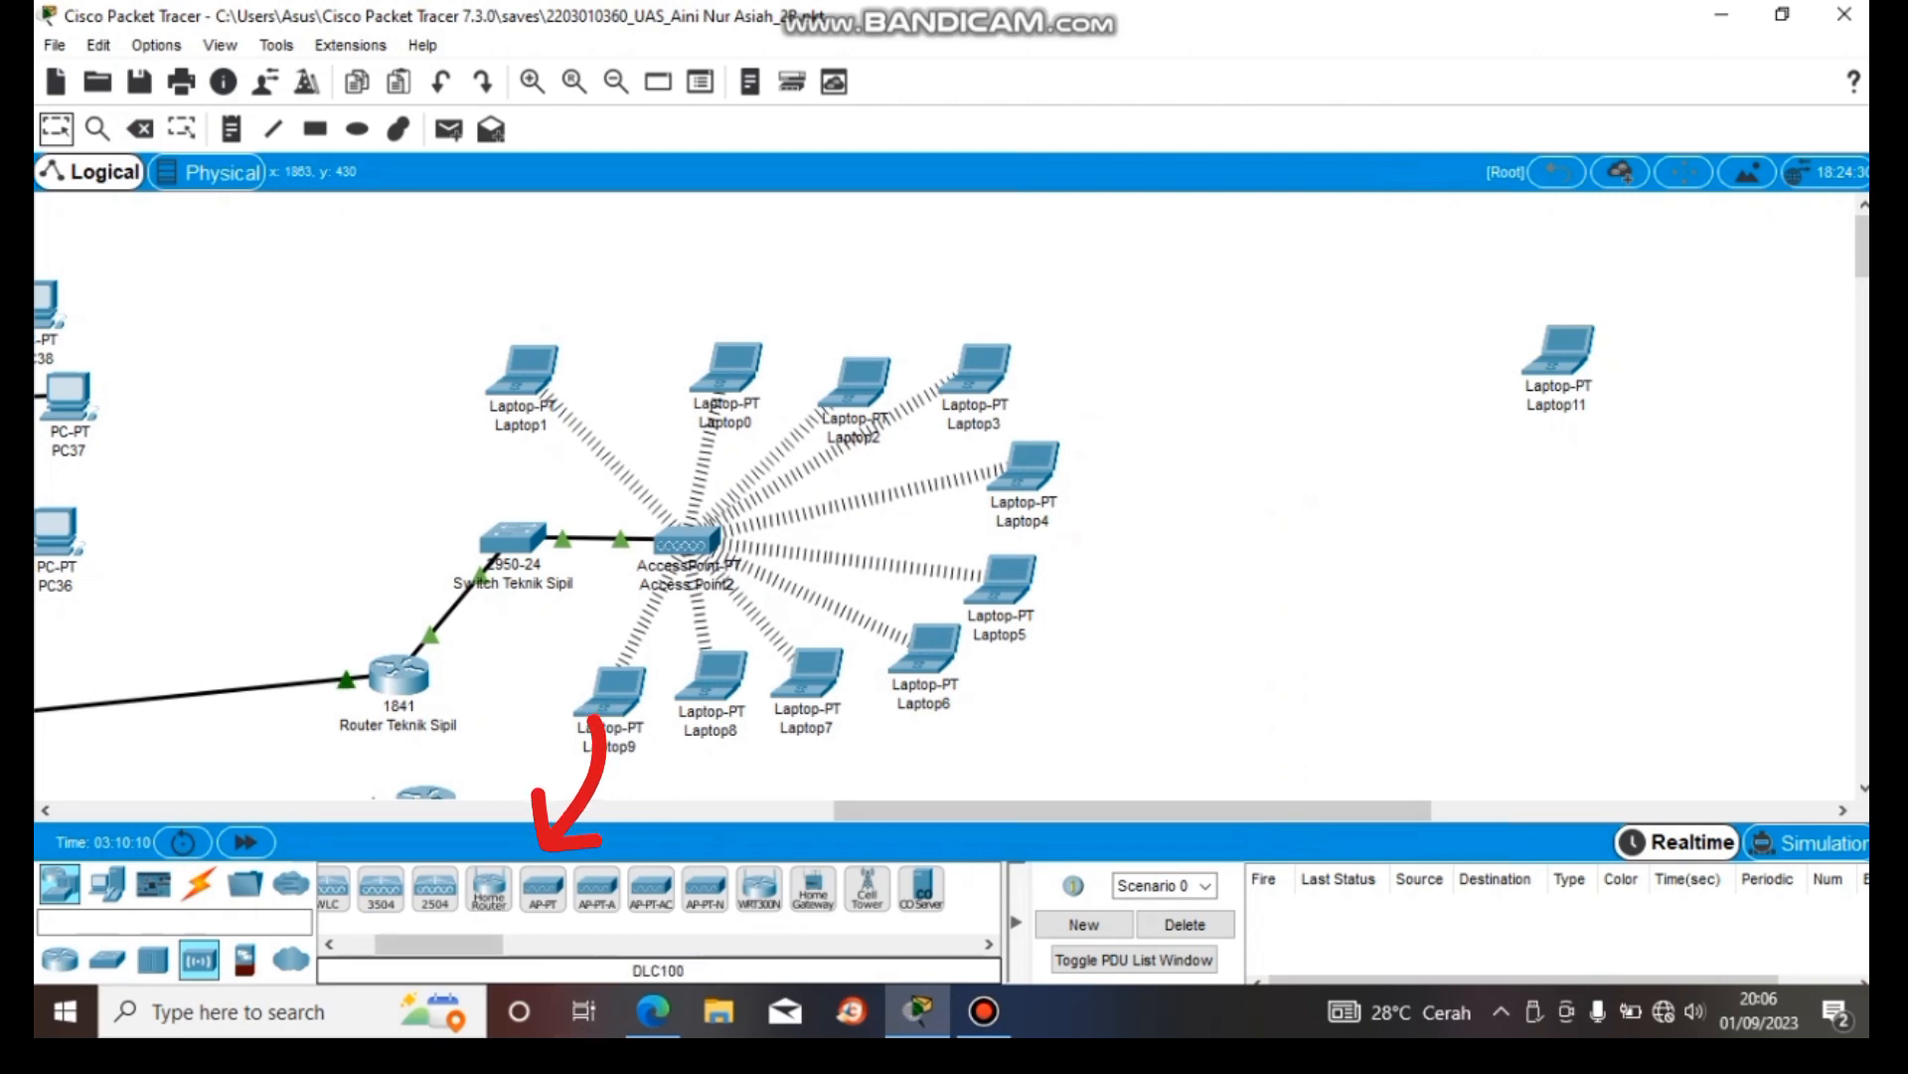
{"action": "left_click", "coordinate": [543, 888]}
{"action": "left_click", "coordinate": [1444, 469]}
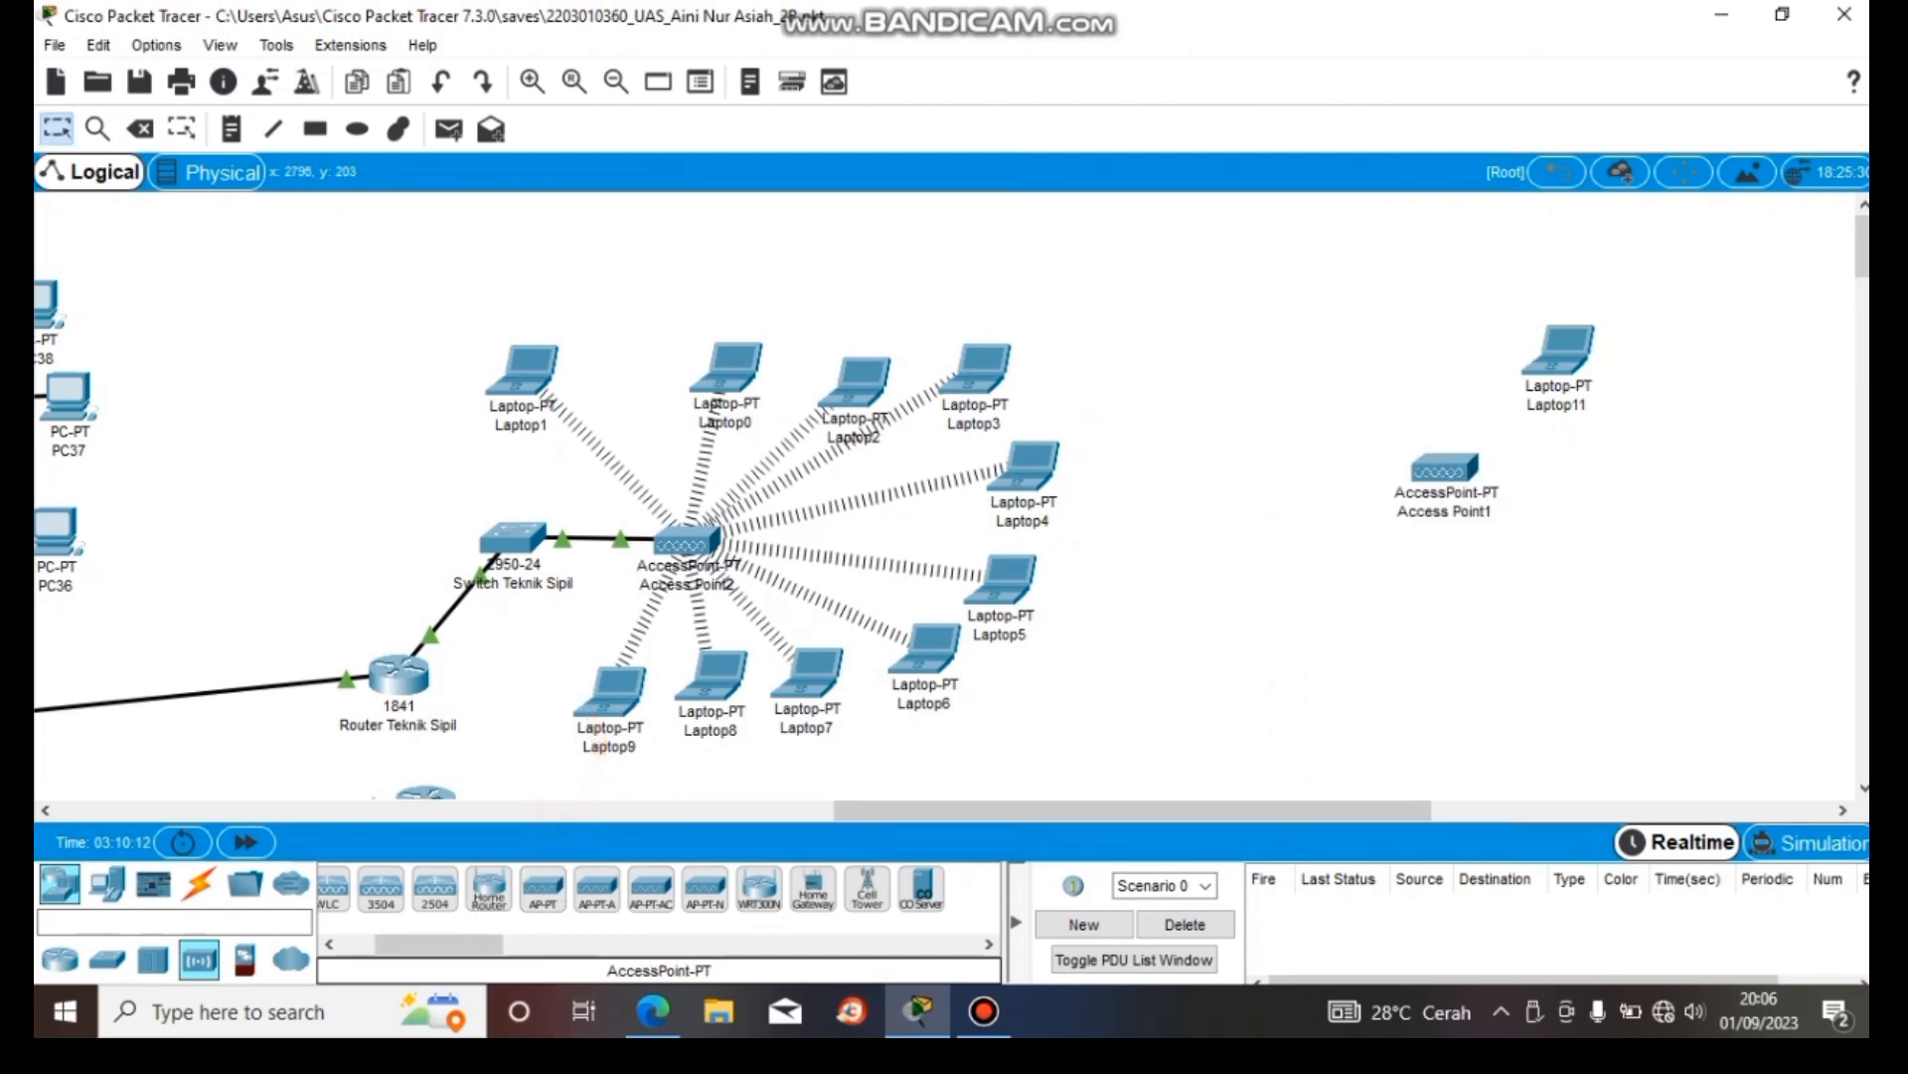
- Point out the Teknik Sipil switch and router, and reposition Laptop11 above and to the left of Access Point1
{"action": "left_click_drag", "start_coordinate": [1559, 350], "coordinate": [1617, 450]}
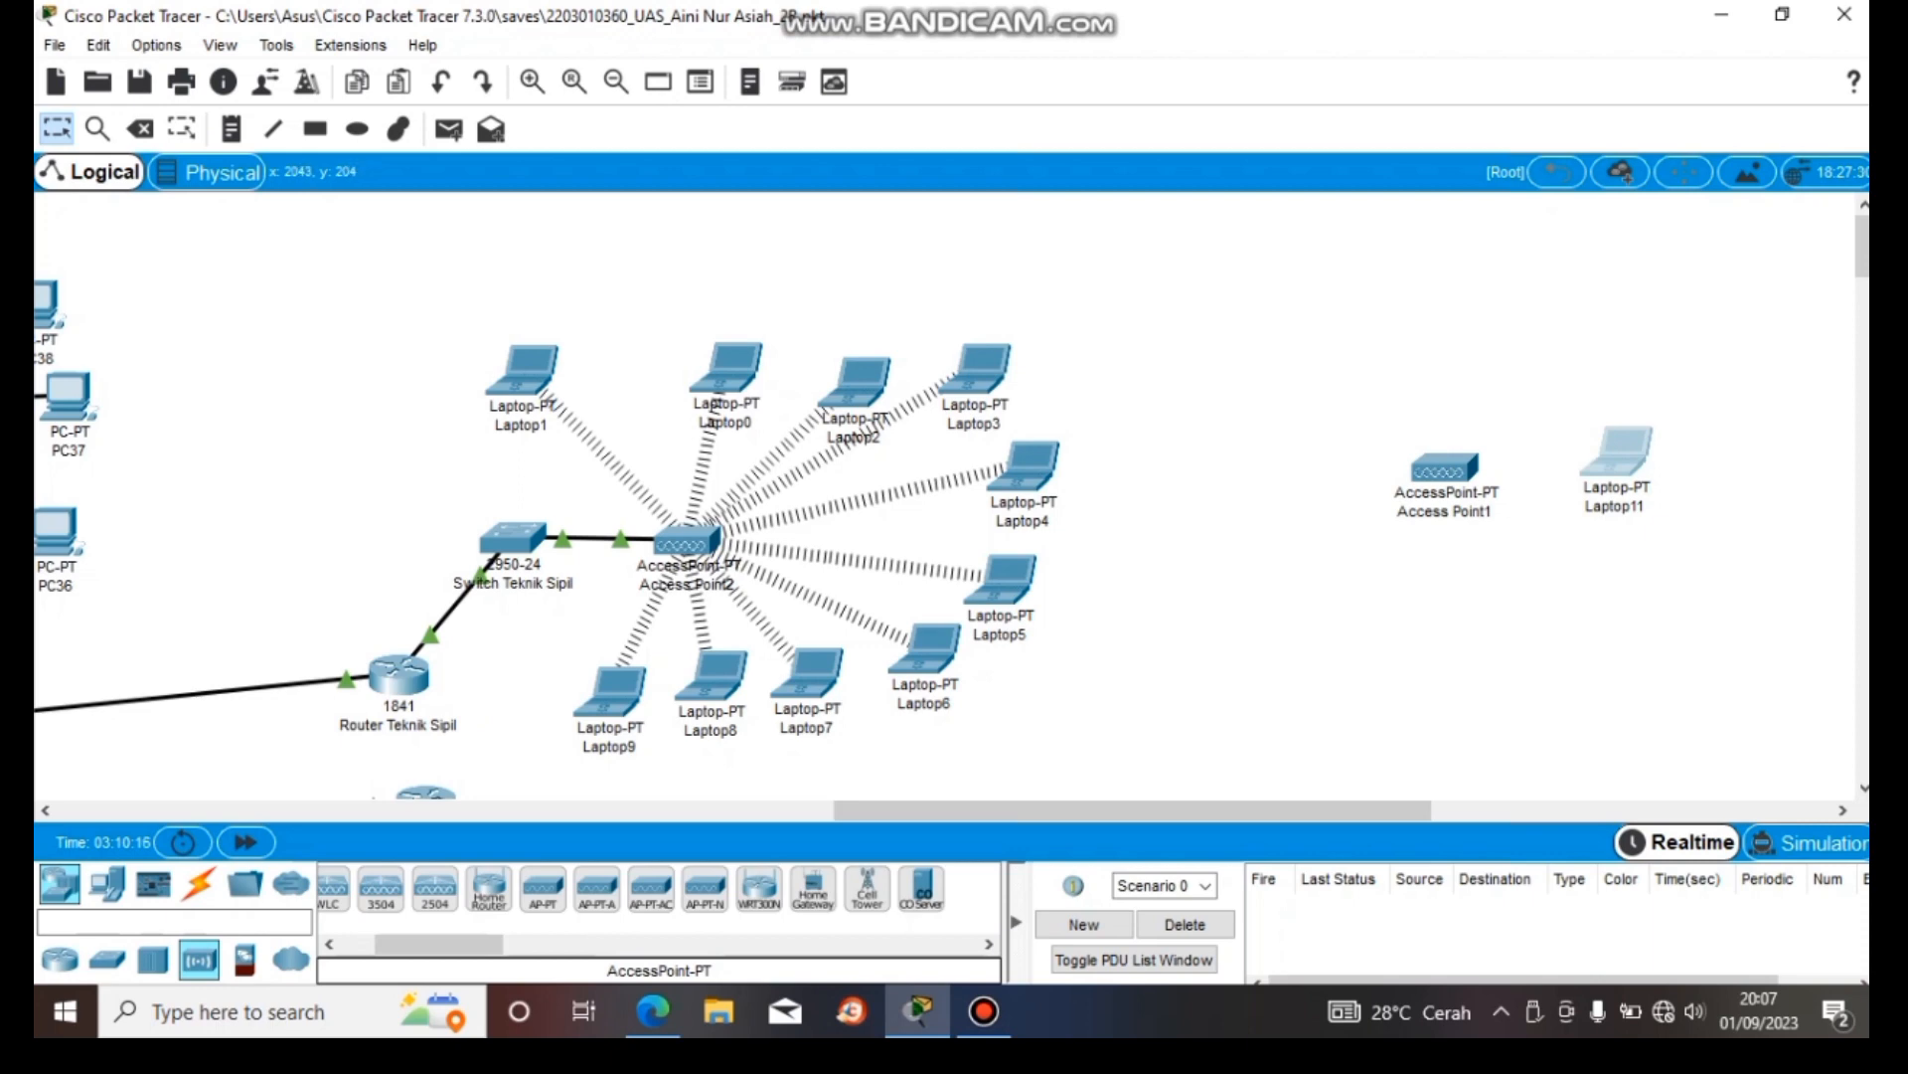
{"action": "left_click_drag", "start_coordinate": [424, 466], "coordinate": [581, 639]}
{"action": "left_click_drag", "start_coordinate": [294, 600], "coordinate": [512, 739]}
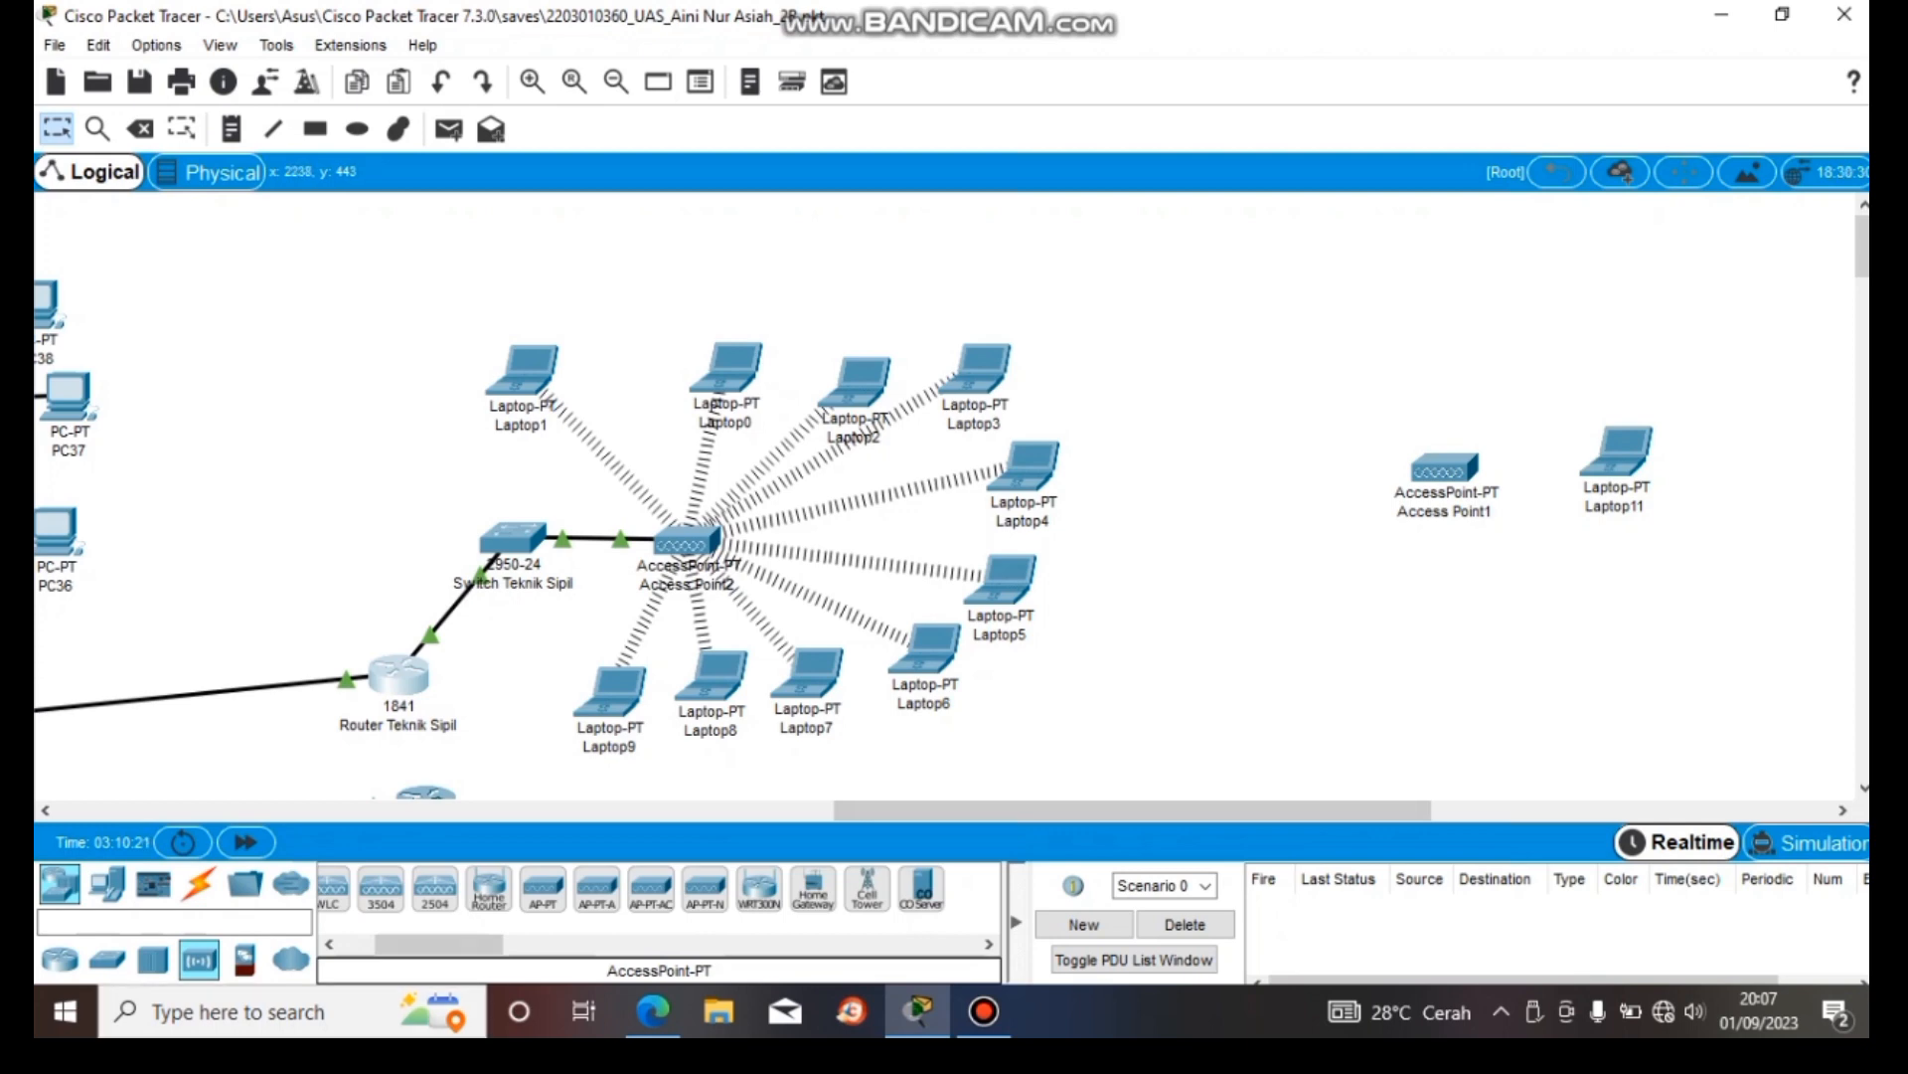
{"action": "left_click_drag", "start_coordinate": [609, 346], "coordinate": [572, 492]}
{"action": "left_click_drag", "start_coordinate": [1617, 452], "coordinate": [1344, 313]}
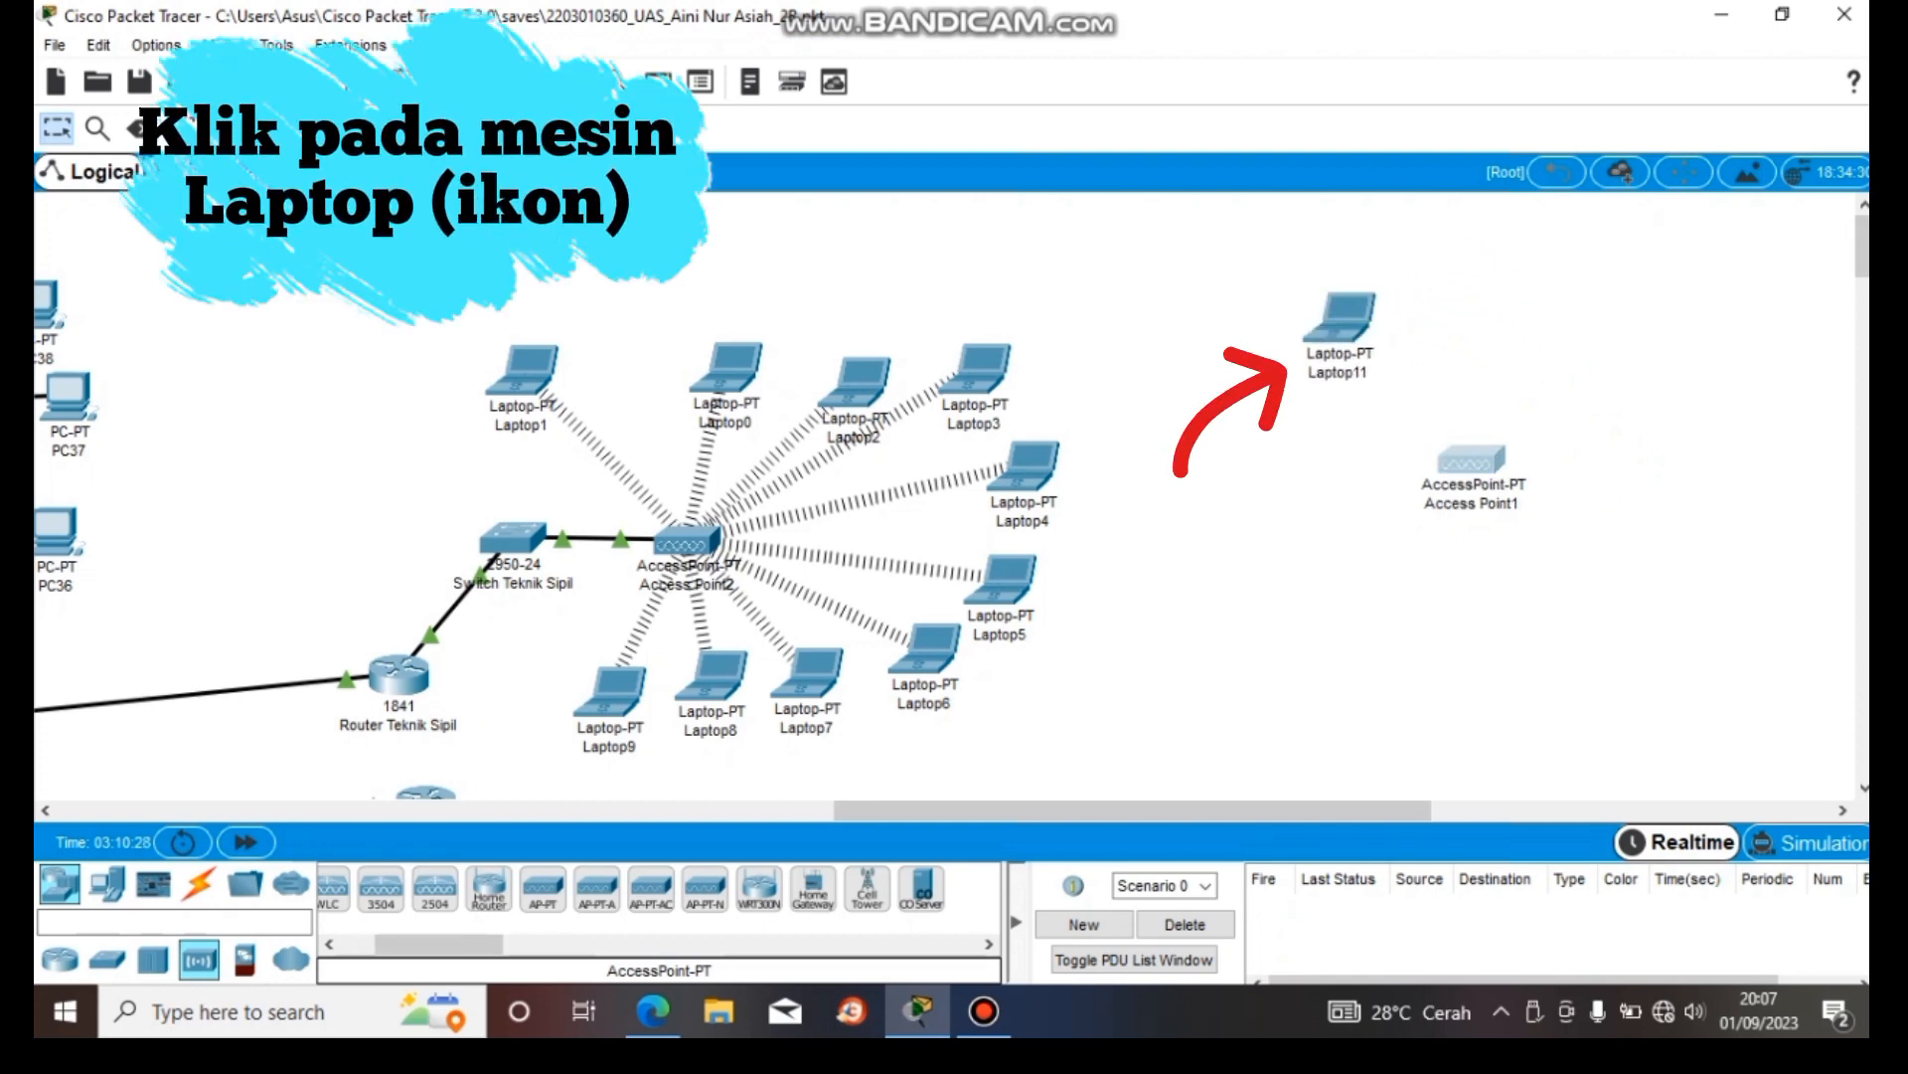
- Replace Laptop11's installed network module with the WPC300N wireless module, and highlight the laptop together with Access Point1
{"action": "left_click", "coordinate": [1340, 316]}
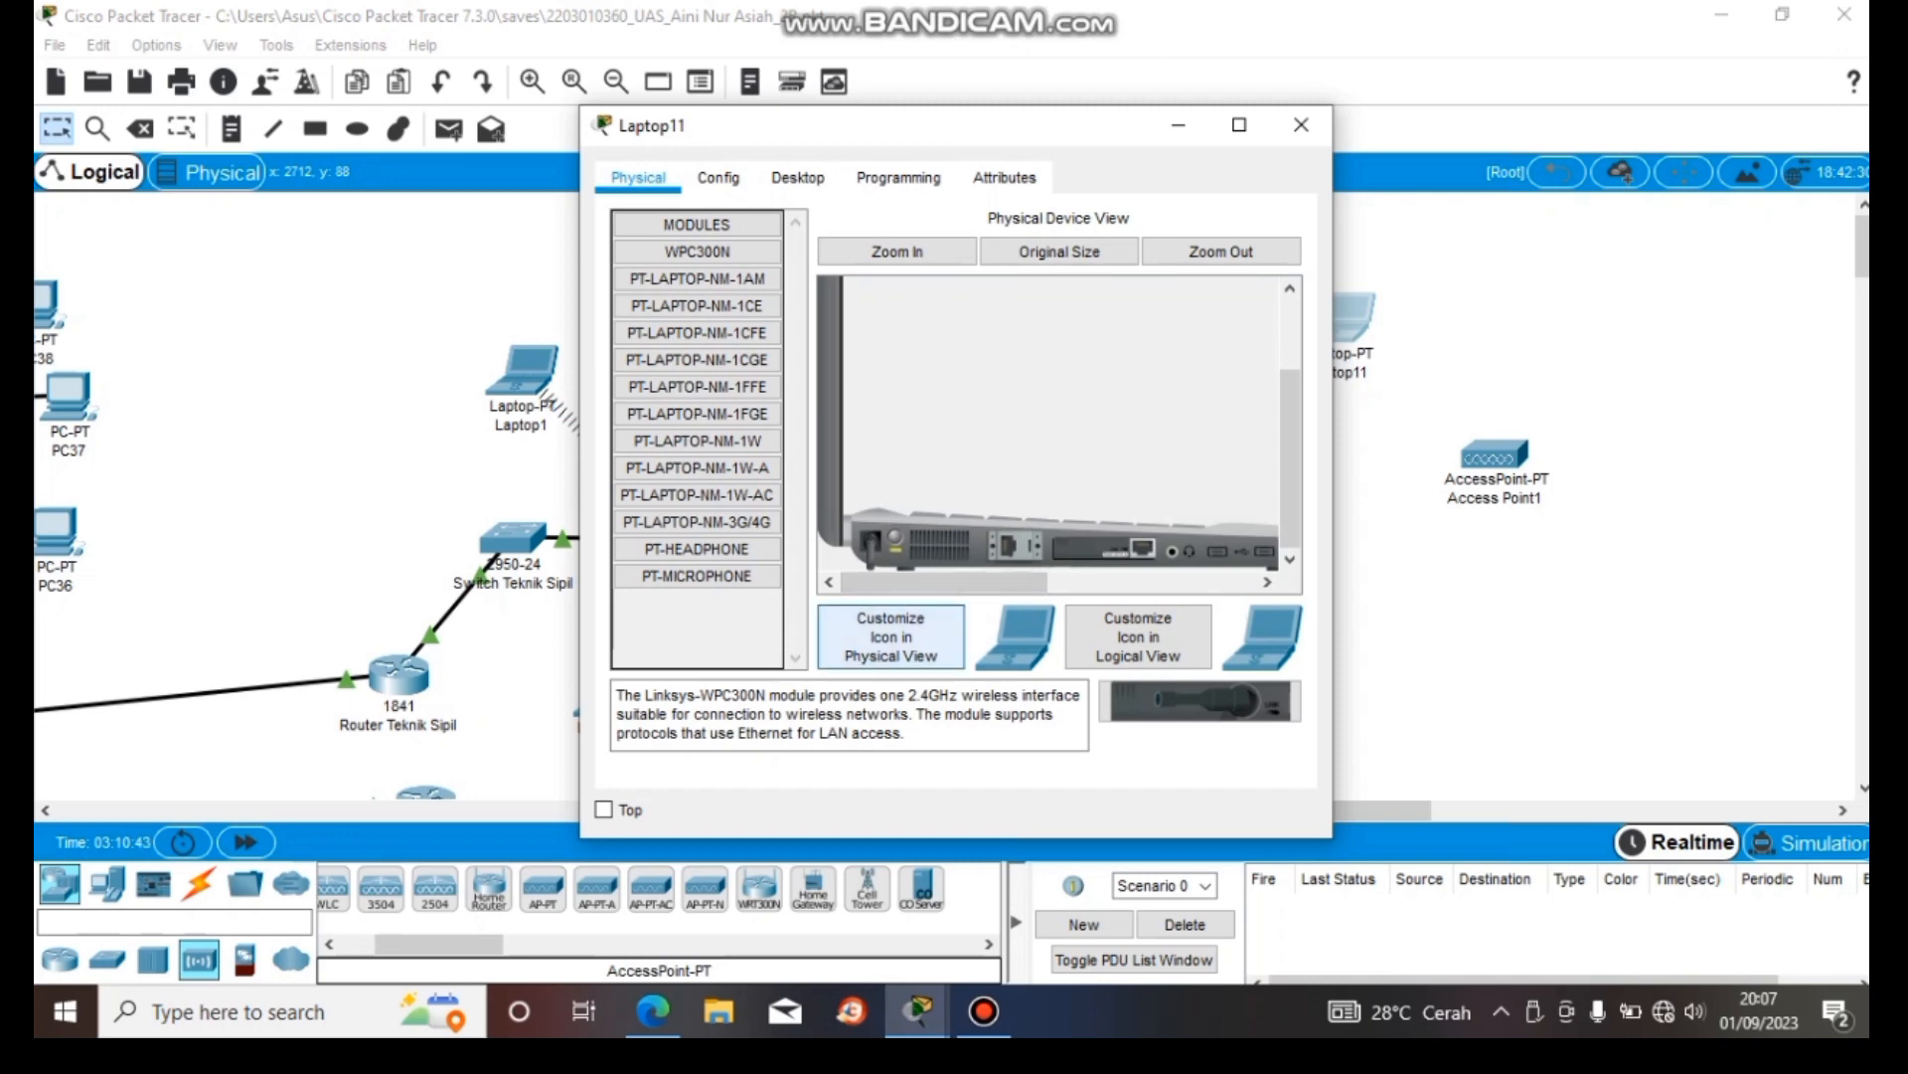
{"action": "left_click", "coordinate": [1179, 124]}
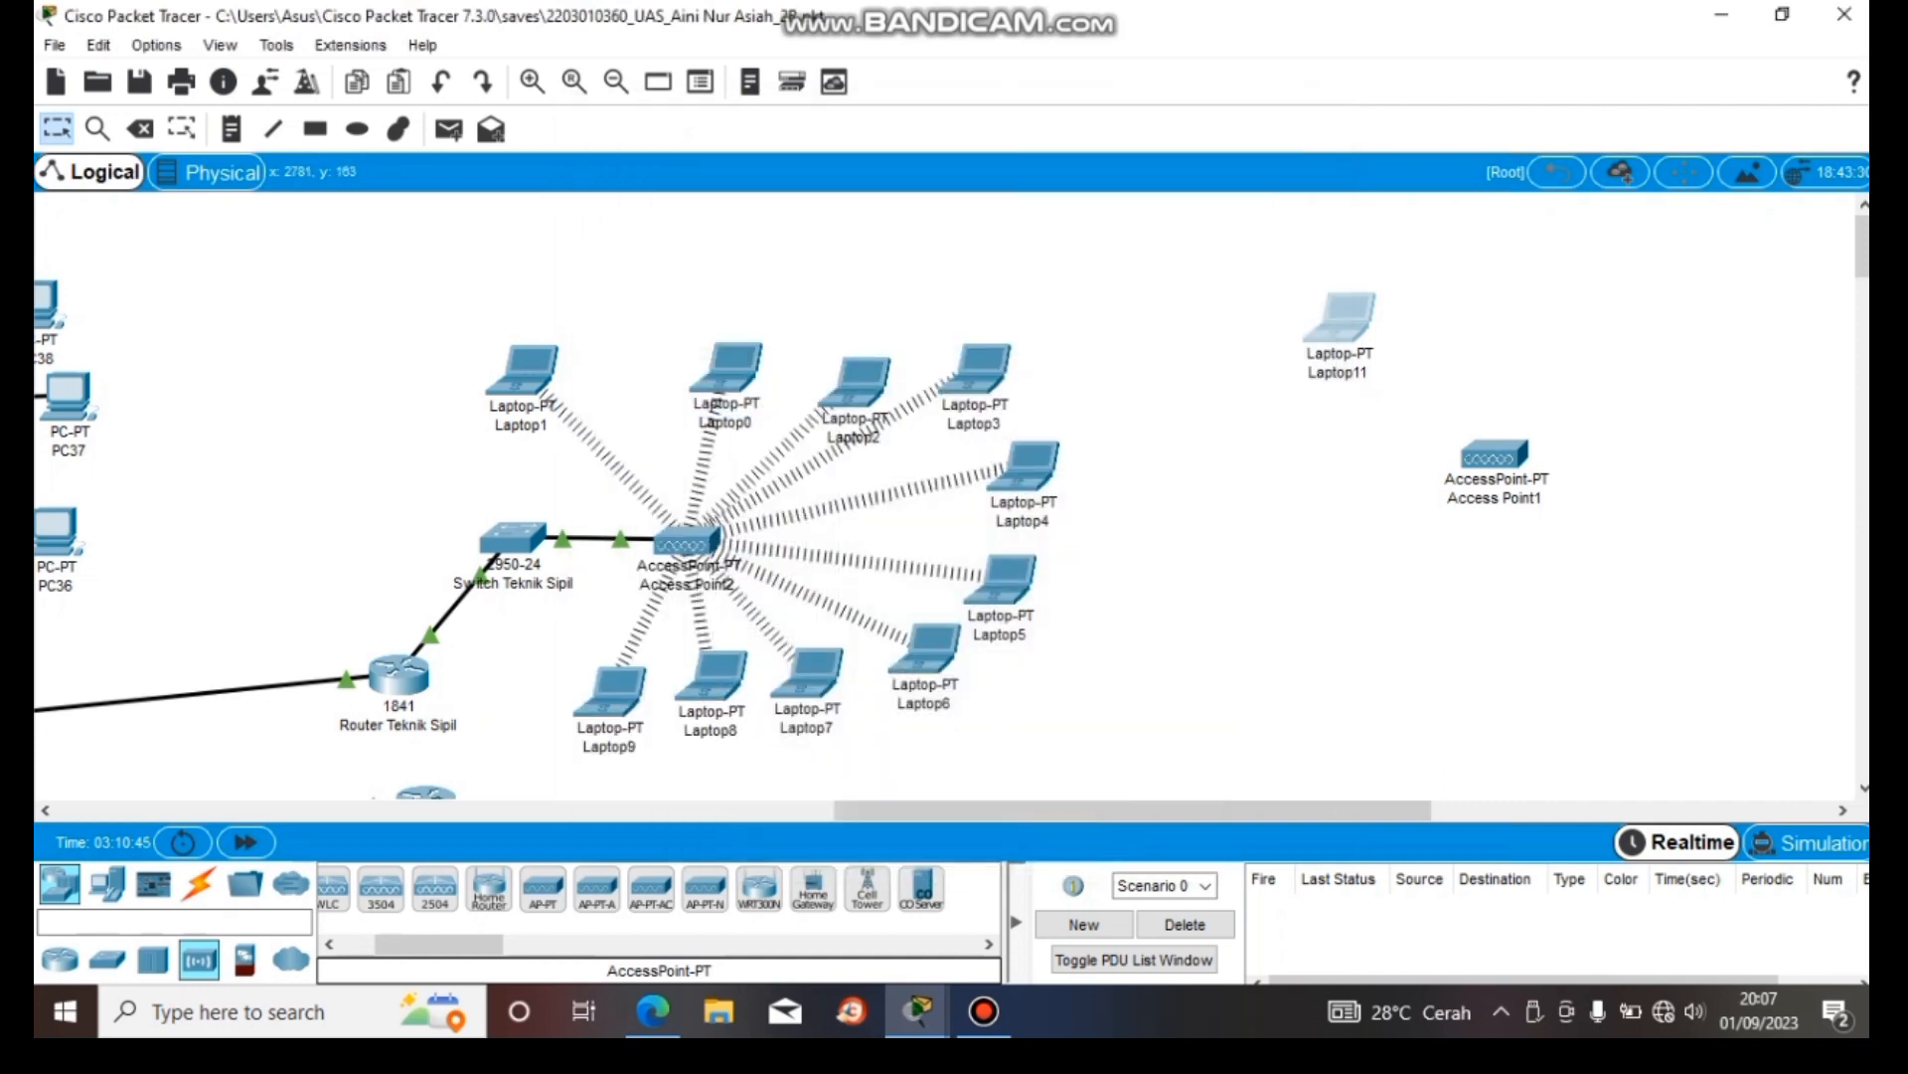
{"action": "left_click_drag", "start_coordinate": [1284, 250], "coordinate": [1373, 457]}
{"action": "double_click", "coordinate": [1339, 319]}
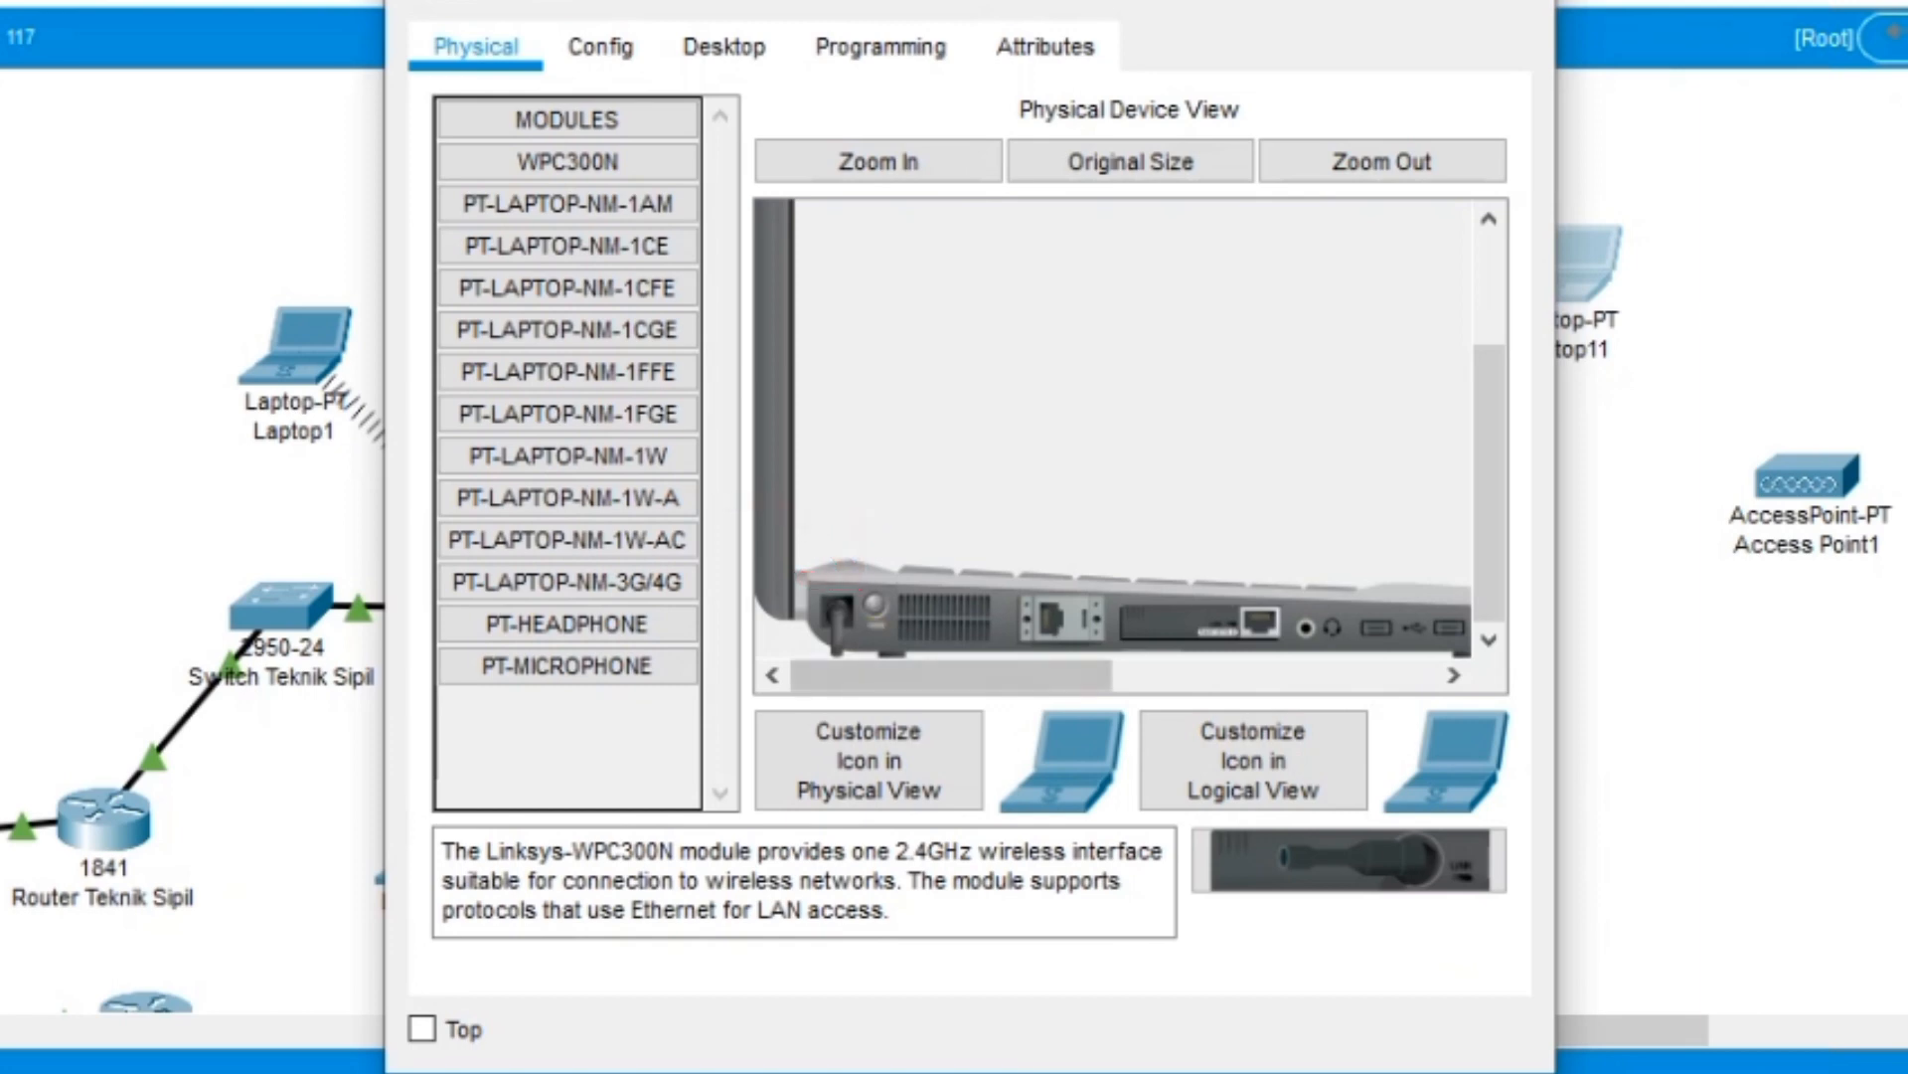
{"action": "left_click_drag", "start_coordinate": [1200, 625], "coordinate": [566, 746]}
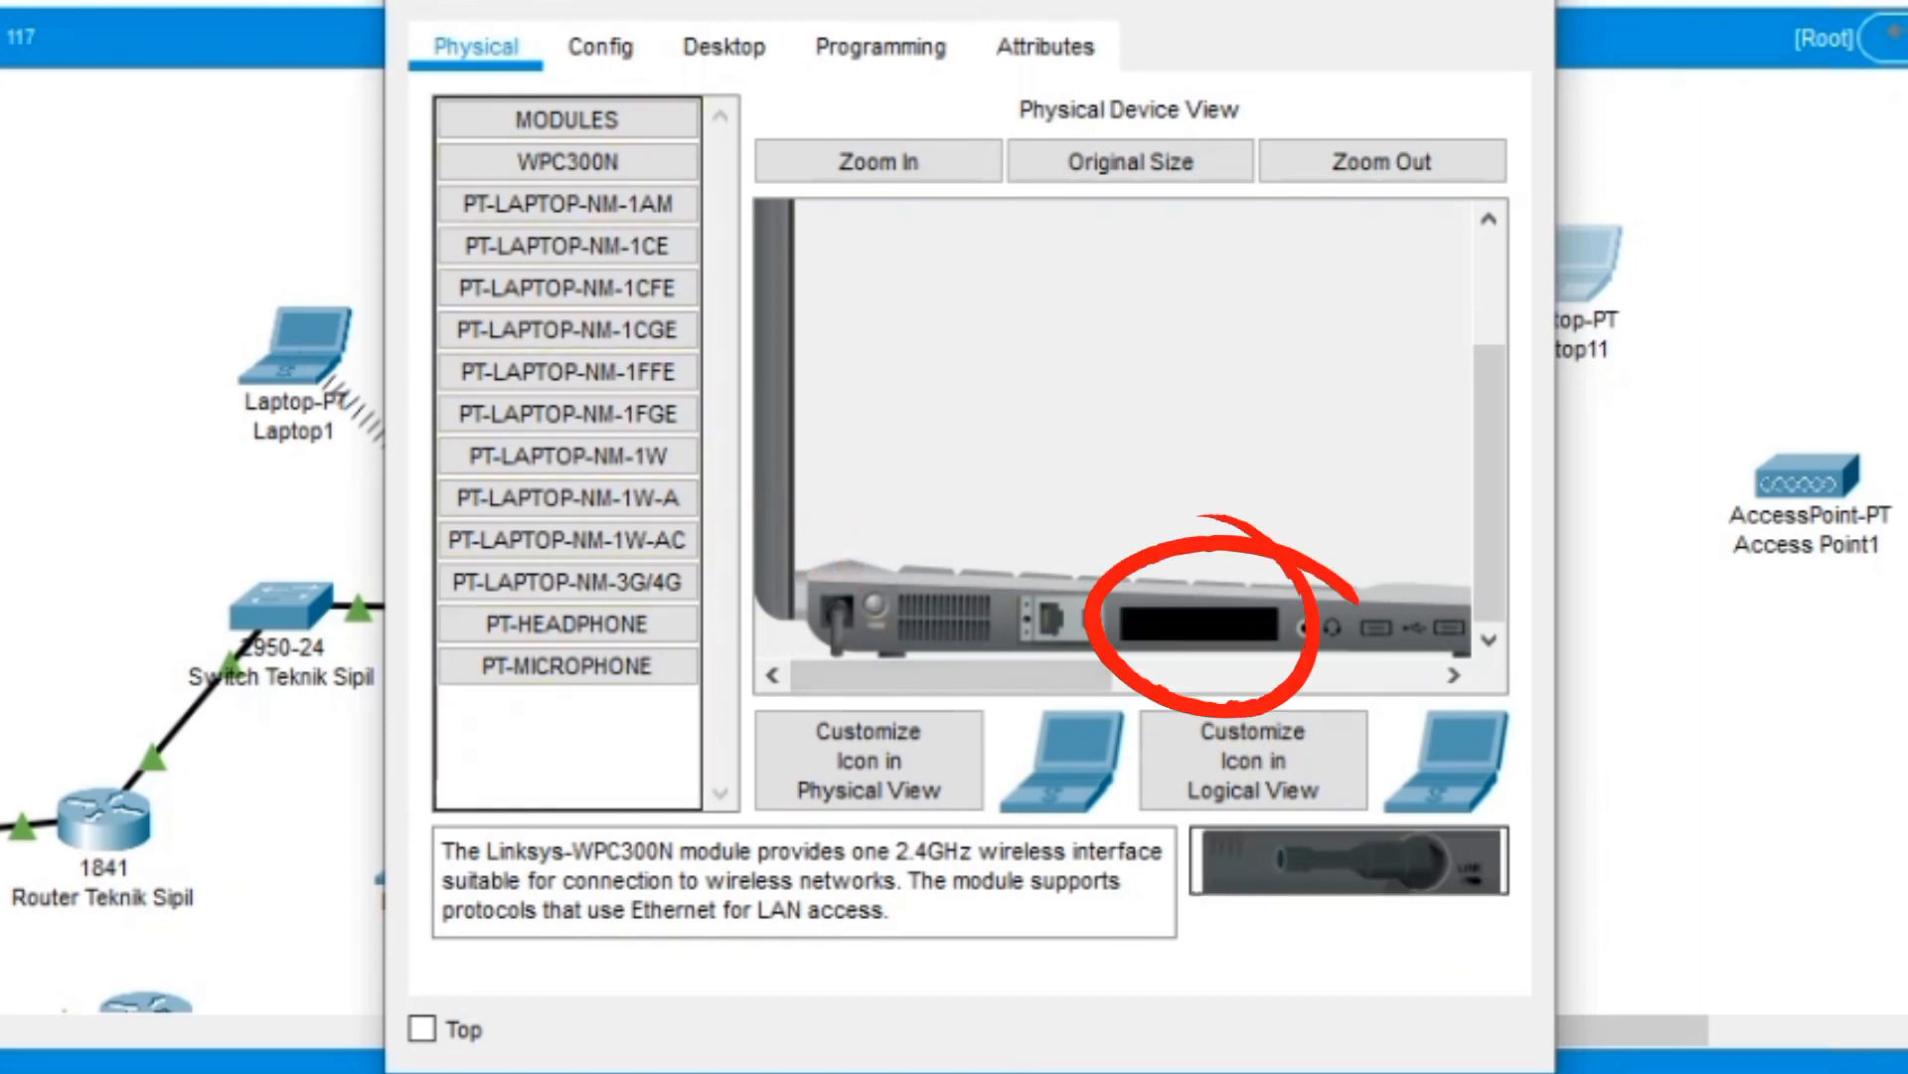
{"action": "left_click_drag", "start_coordinate": [1349, 860], "coordinate": [1200, 625]}
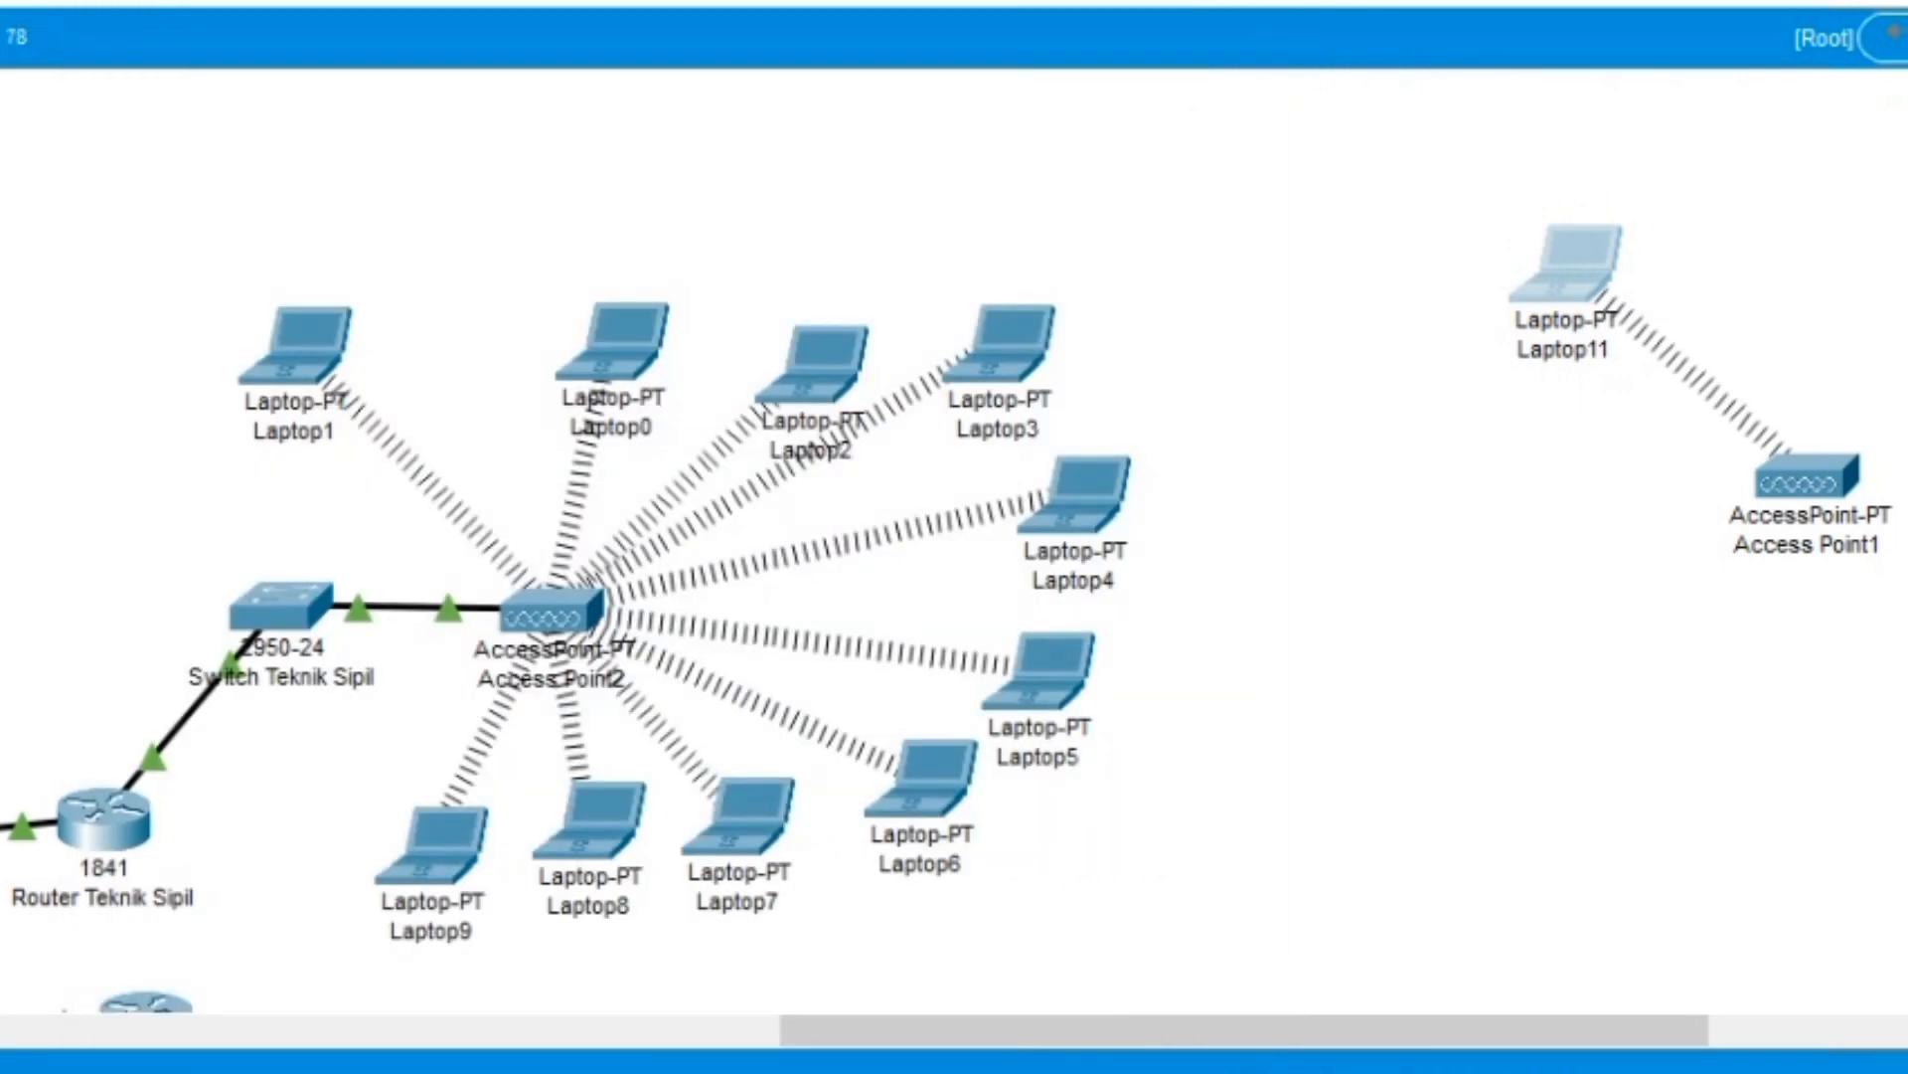
{"action": "left_click_drag", "start_coordinate": [1419, 179], "coordinate": [1883, 575]}
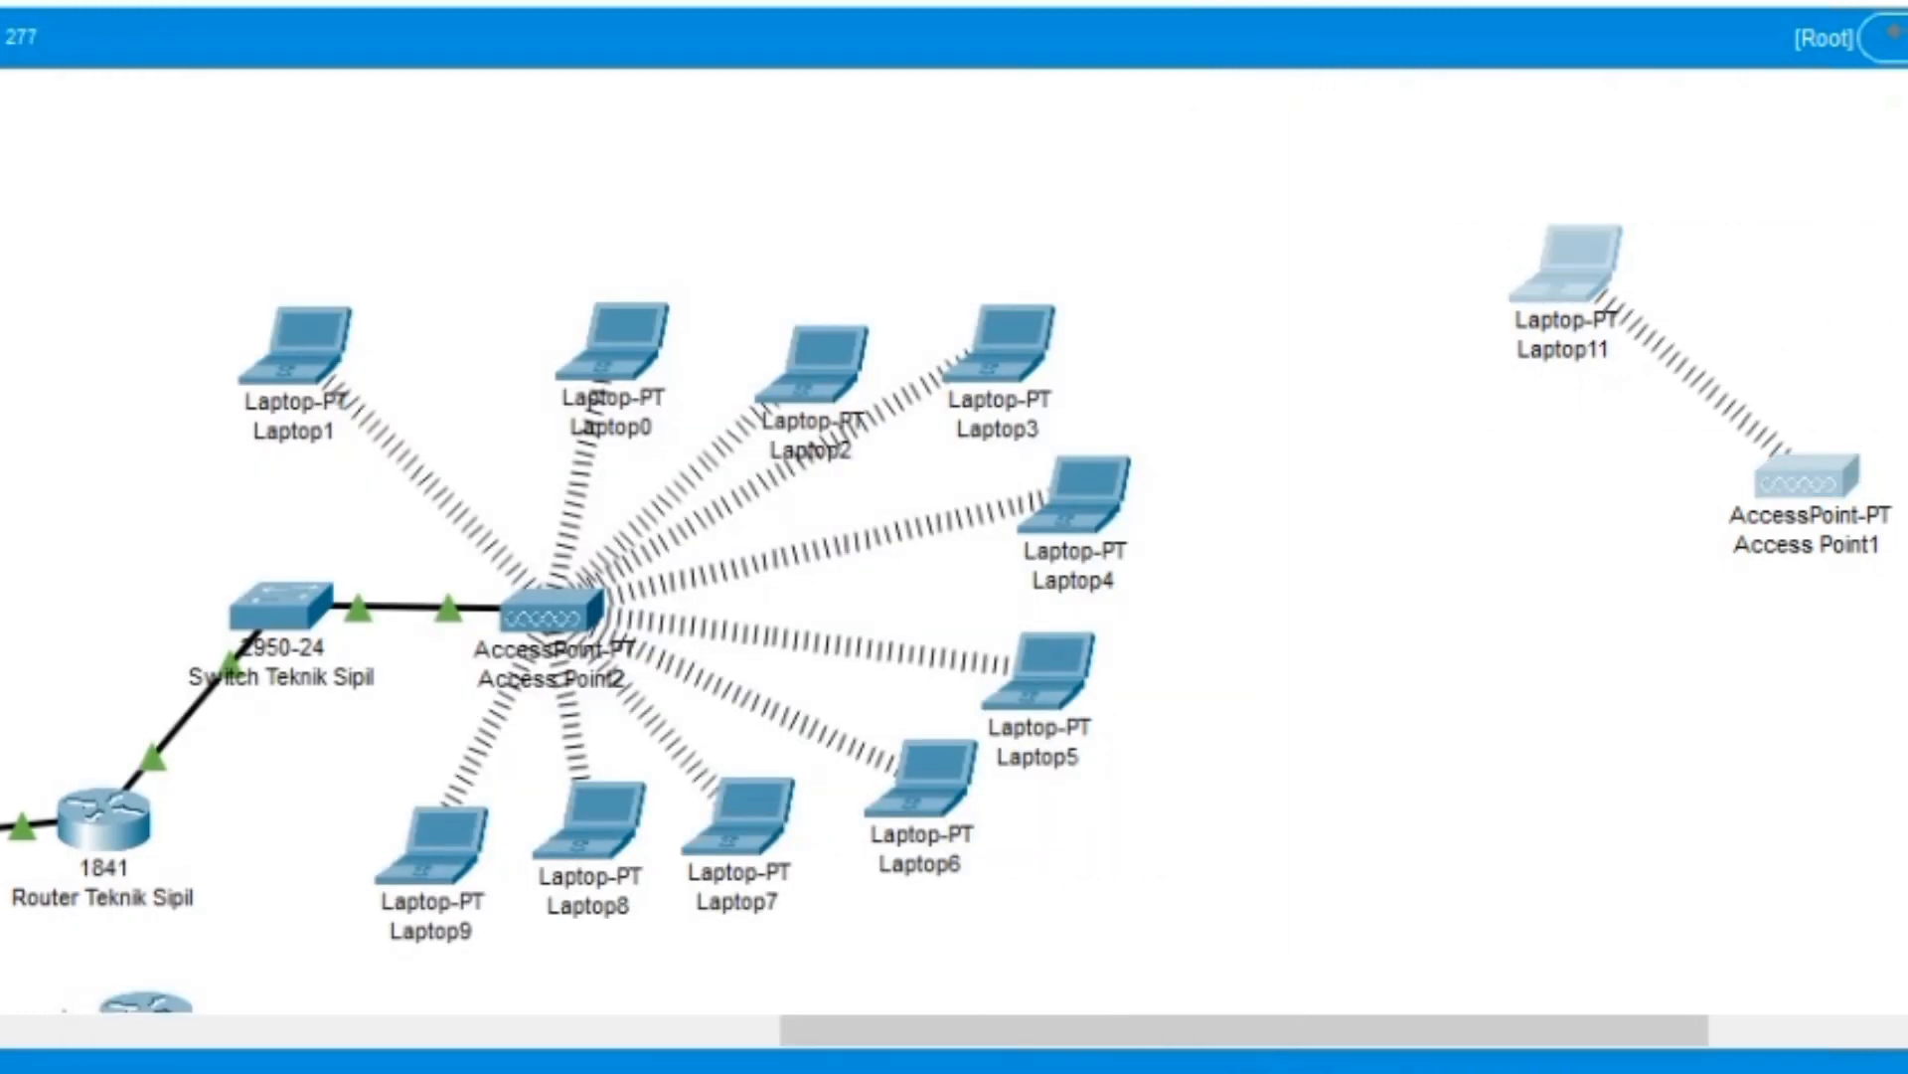
- Delete Laptop11 and Access Point1 from the workspace beside the Teknik Sipil wireless group
{"action": "key", "text": "Escape"}
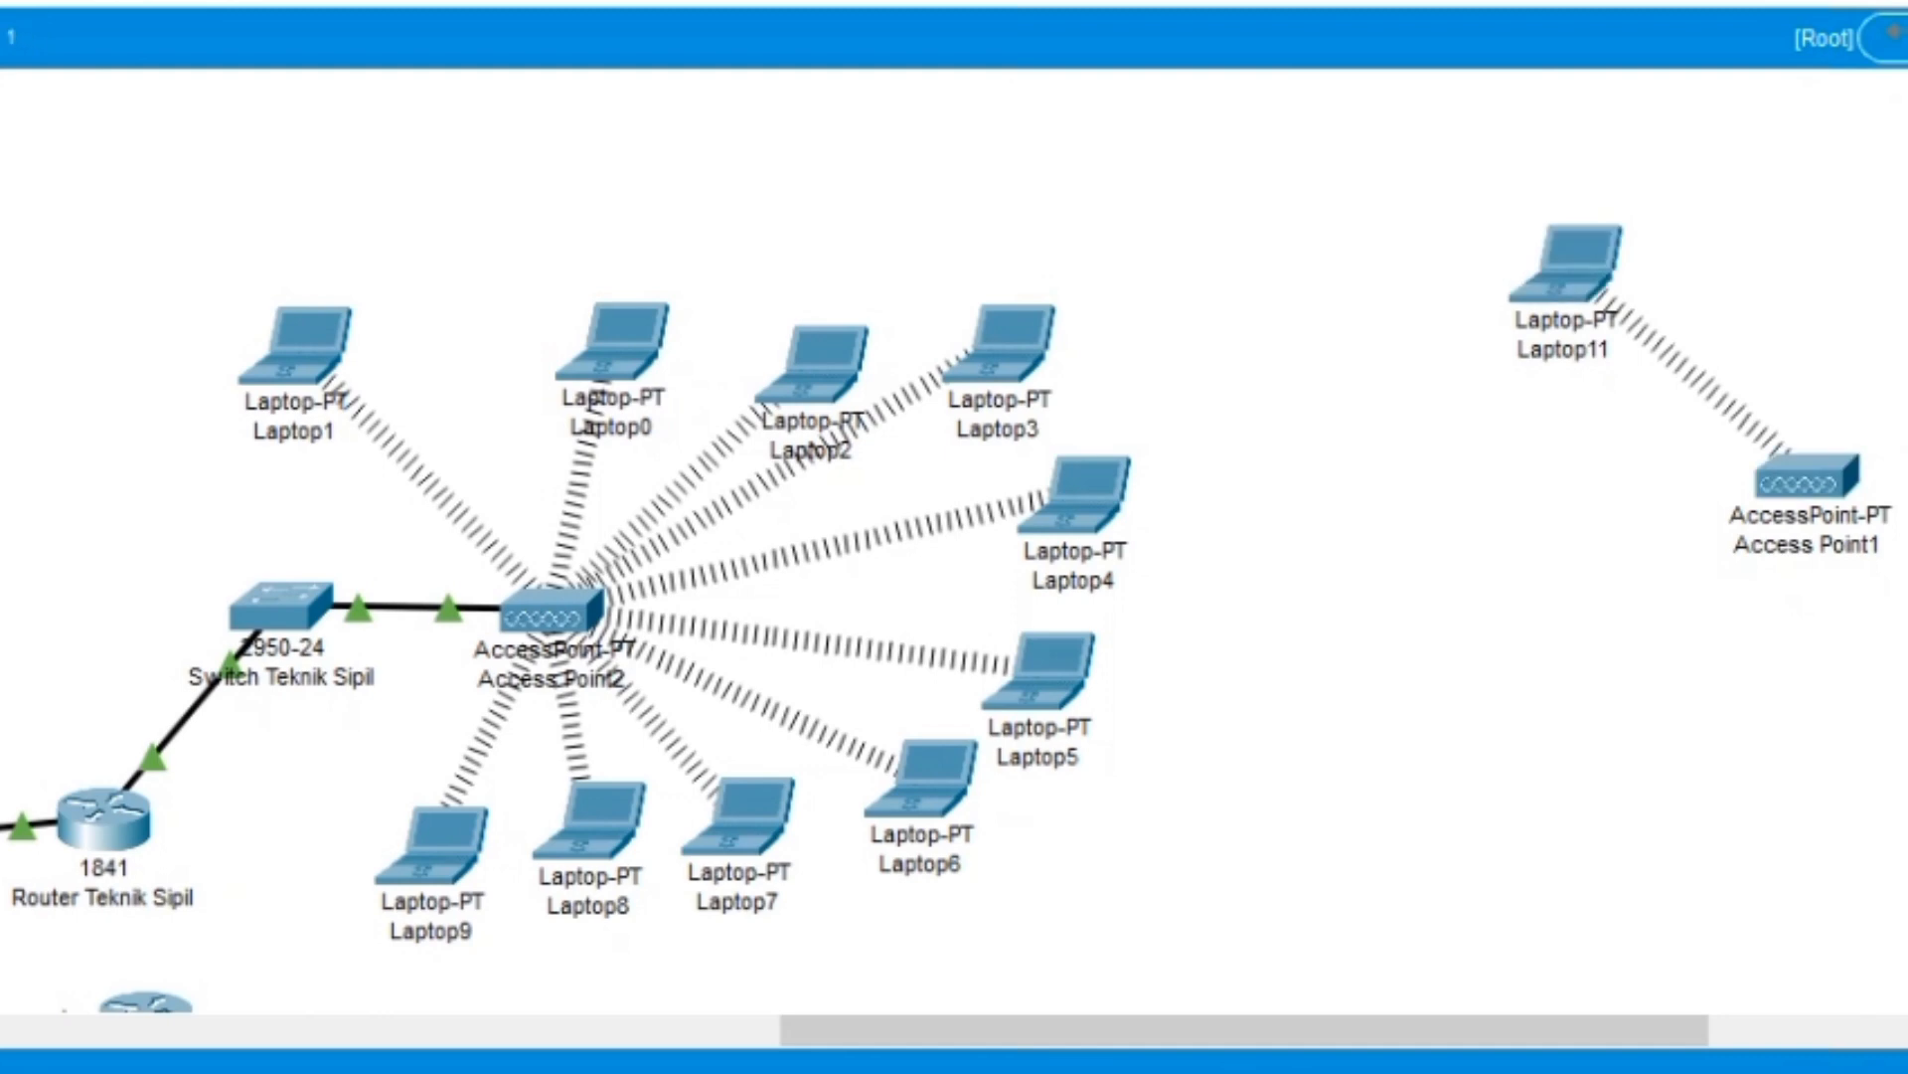
{"action": "key", "text": "Delete"}
{"action": "key", "text": "Delete"}
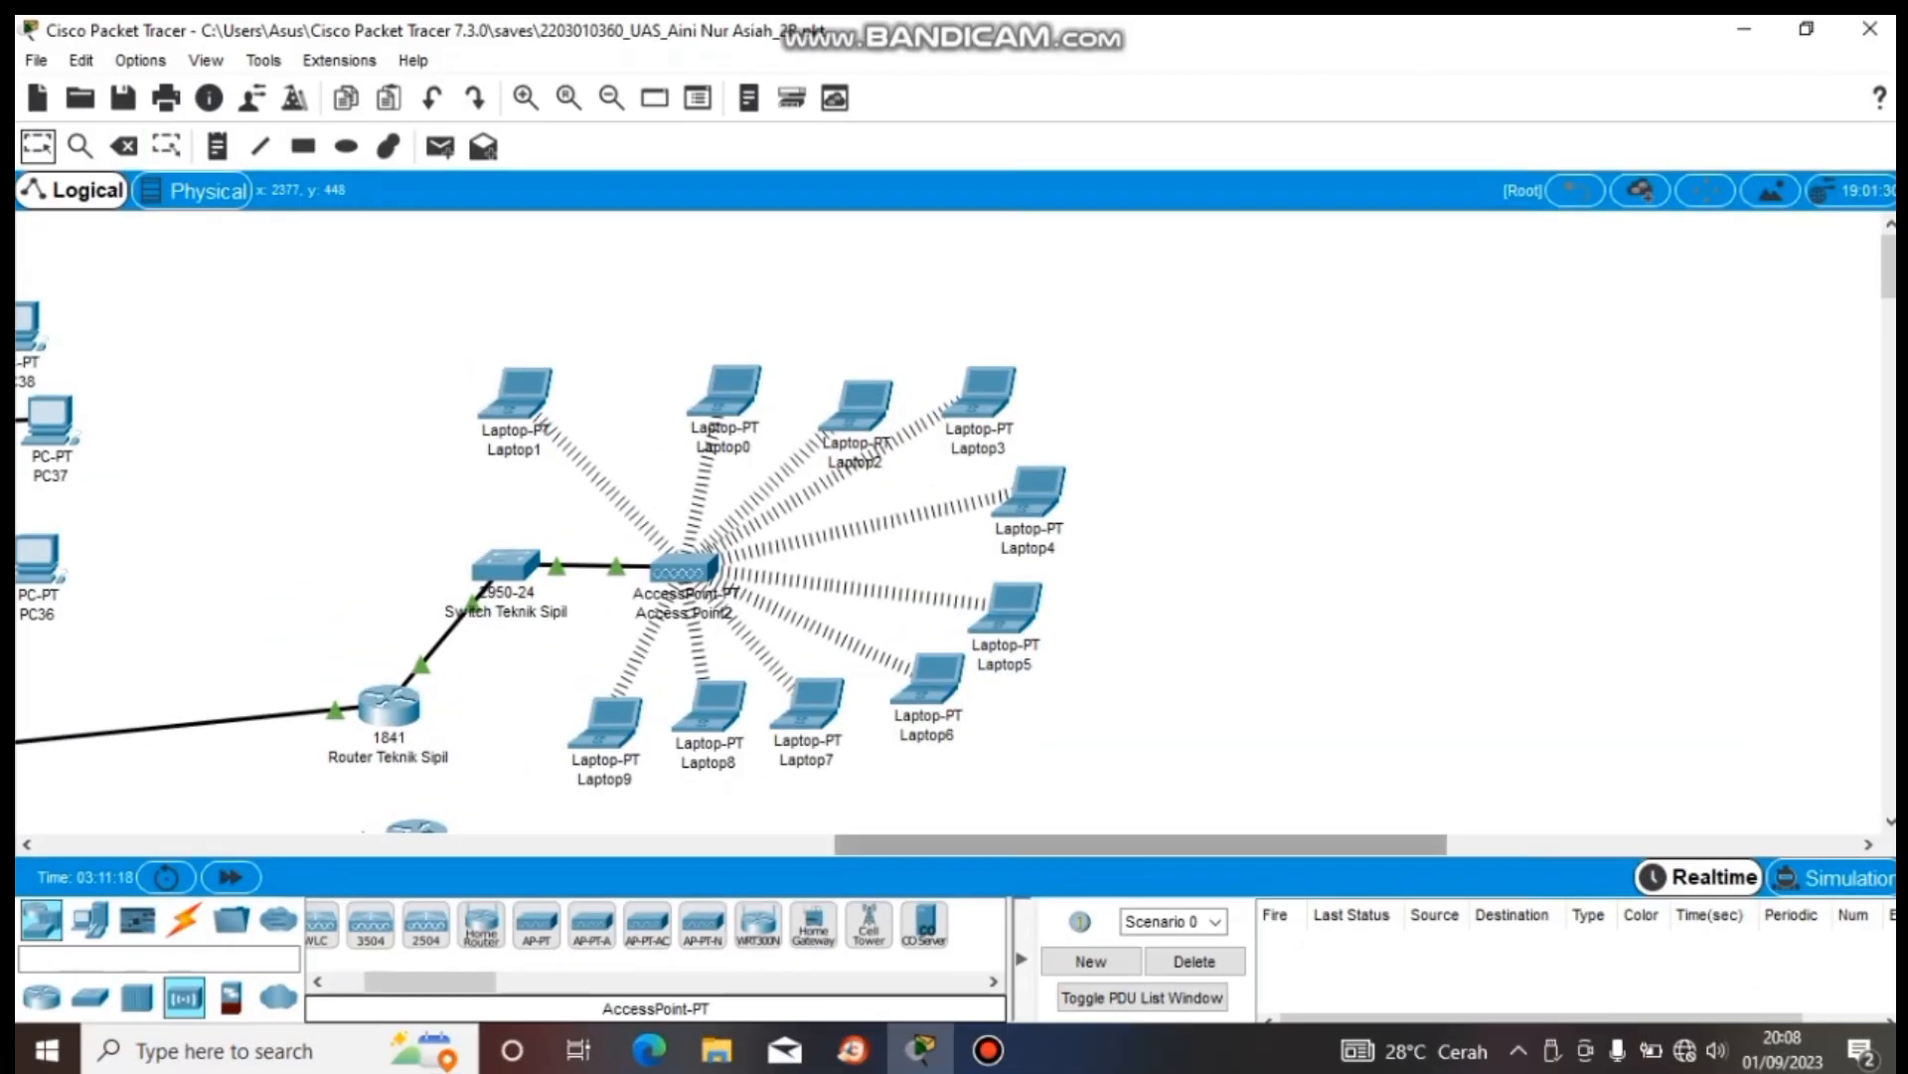
- Highlight the Teknik Sipil switch together with Access Point2 and its wireless laptops
{"action": "scroll", "coordinate": [731, 526], "scroll_direction": "left", "scroll_amount": 3}
{"action": "scroll", "coordinate": [955, 527], "scroll_direction": "left", "scroll_amount": 5}
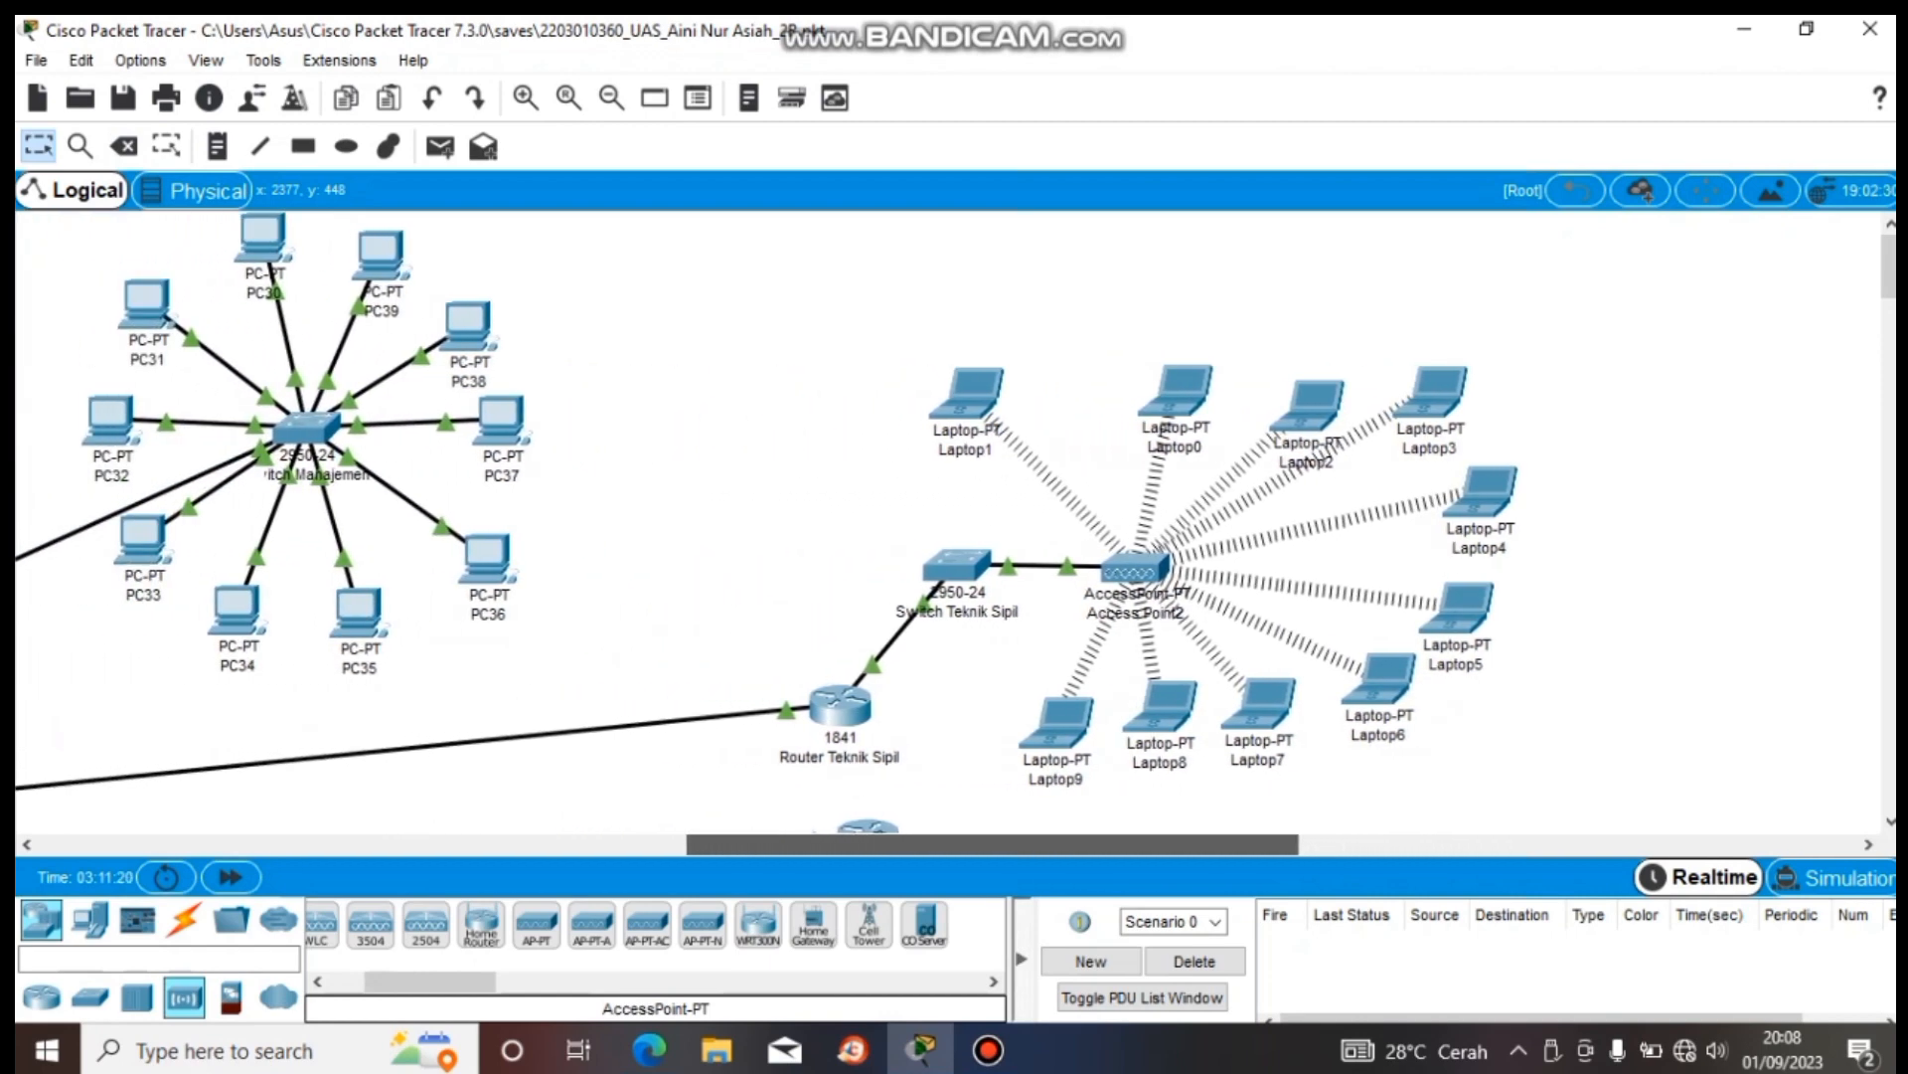
{"action": "scroll", "coordinate": [954, 526], "scroll_direction": "left", "scroll_amount": 3}
{"action": "scroll", "coordinate": [955, 527], "scroll_direction": "right", "scroll_amount": 5}
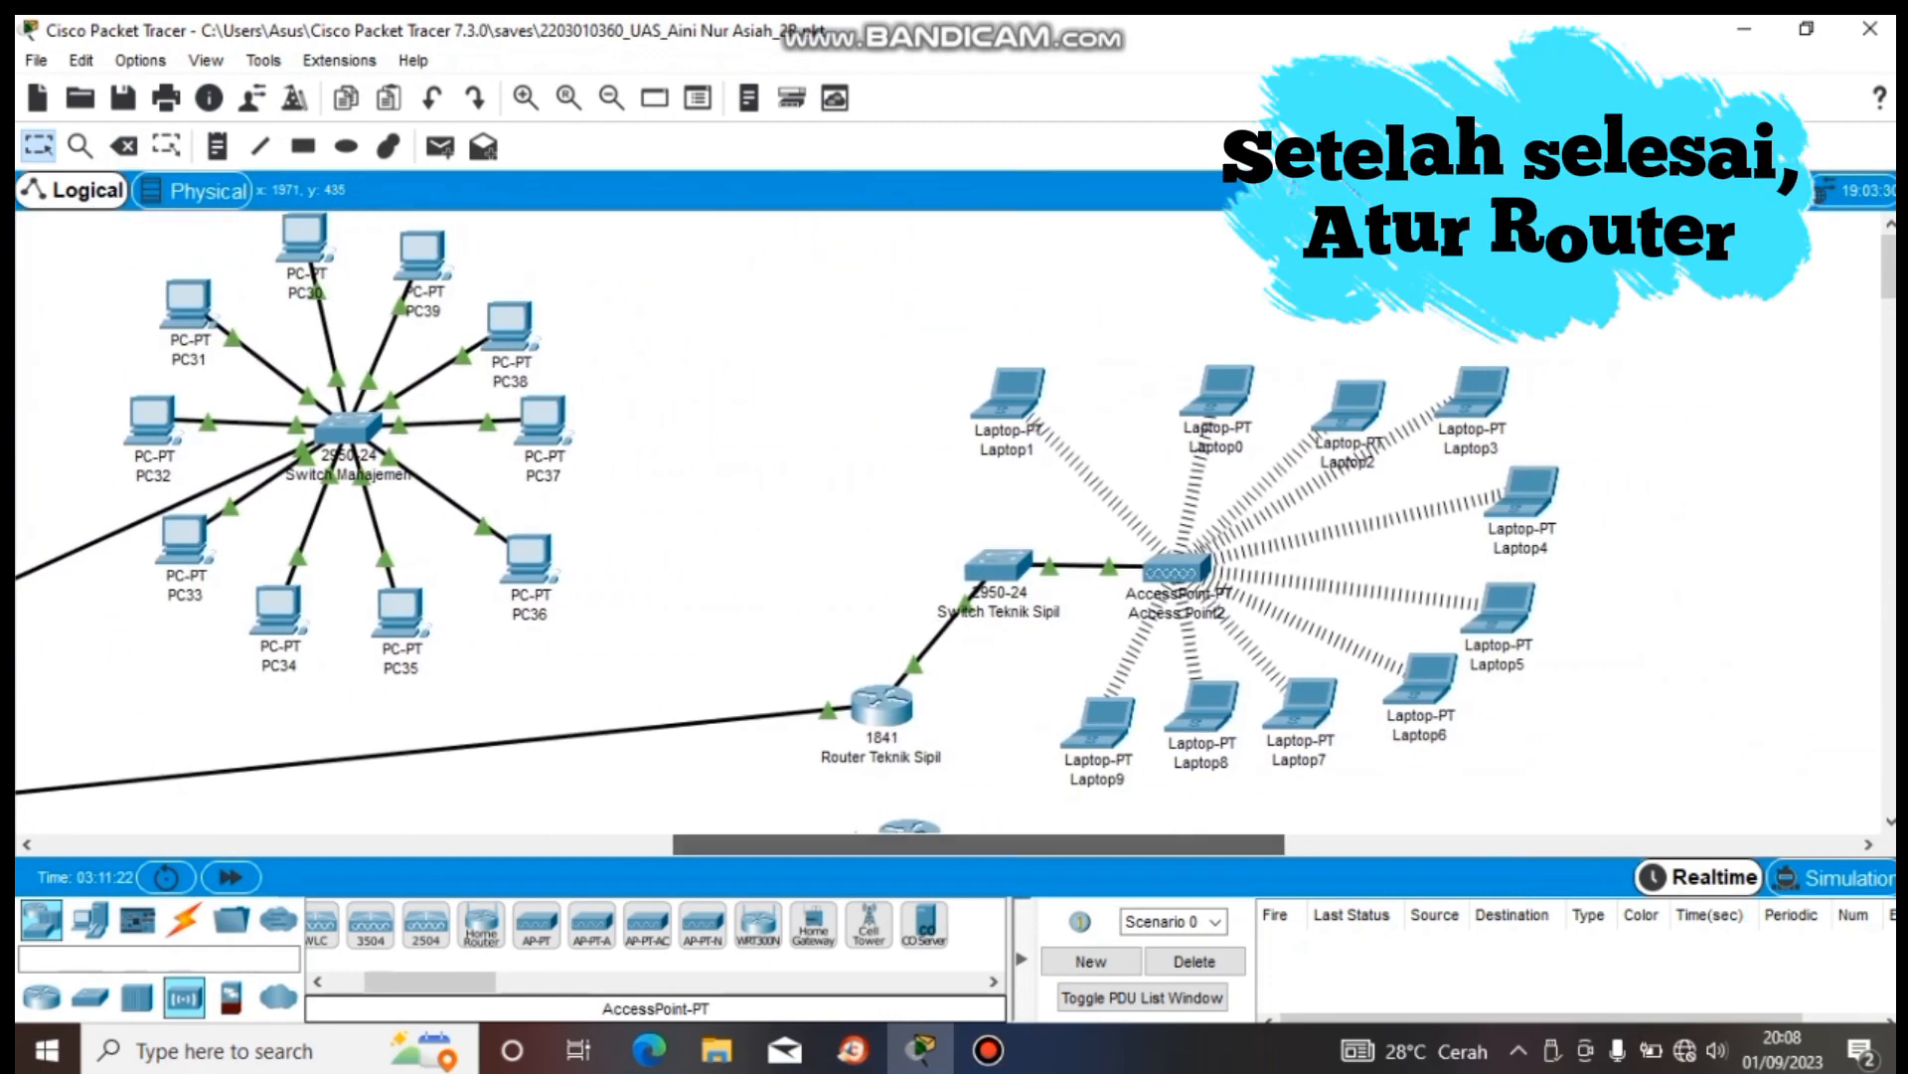
{"action": "left_click_drag", "start_coordinate": [921, 301], "coordinate": [1615, 772]}
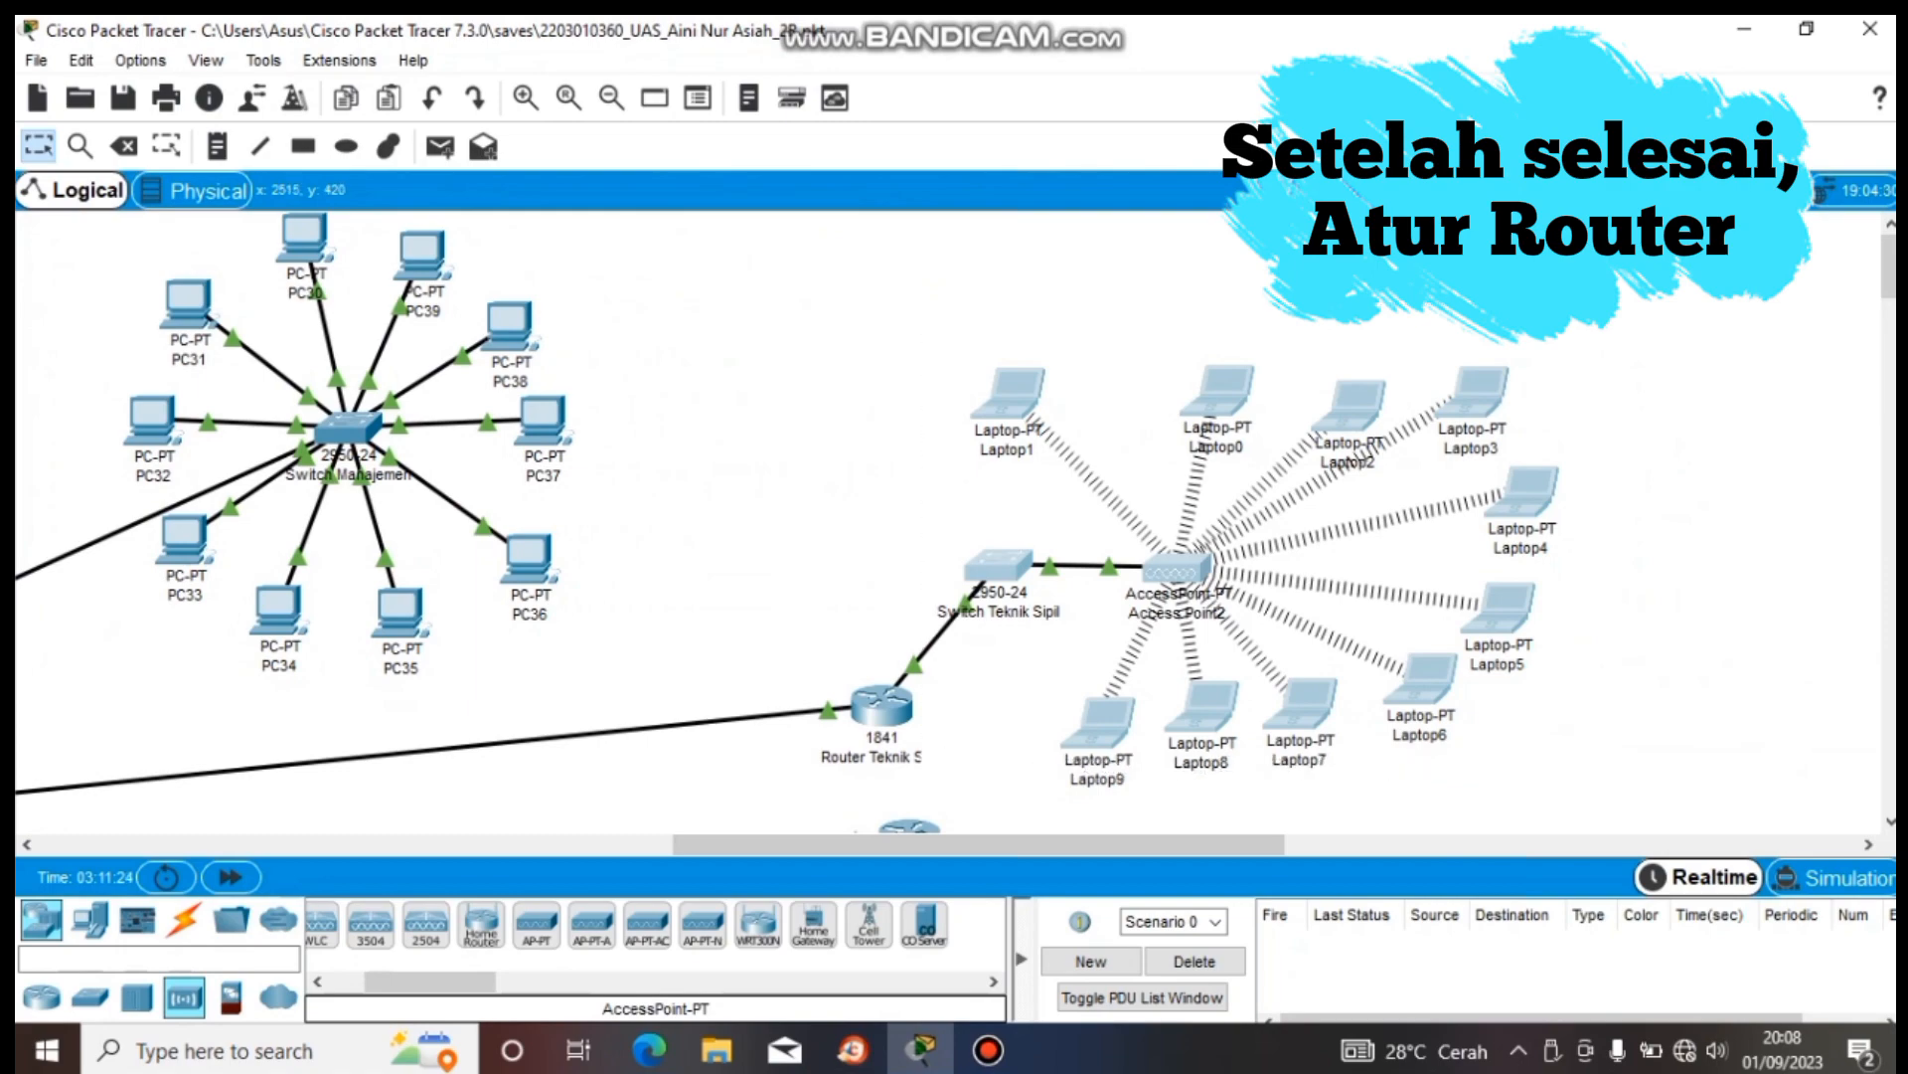
- Point out Router Teknik Informatika at the edge of the Teknik Informatika group
{"action": "scroll", "coordinate": [954, 526], "scroll_direction": "left", "scroll_amount": 10}
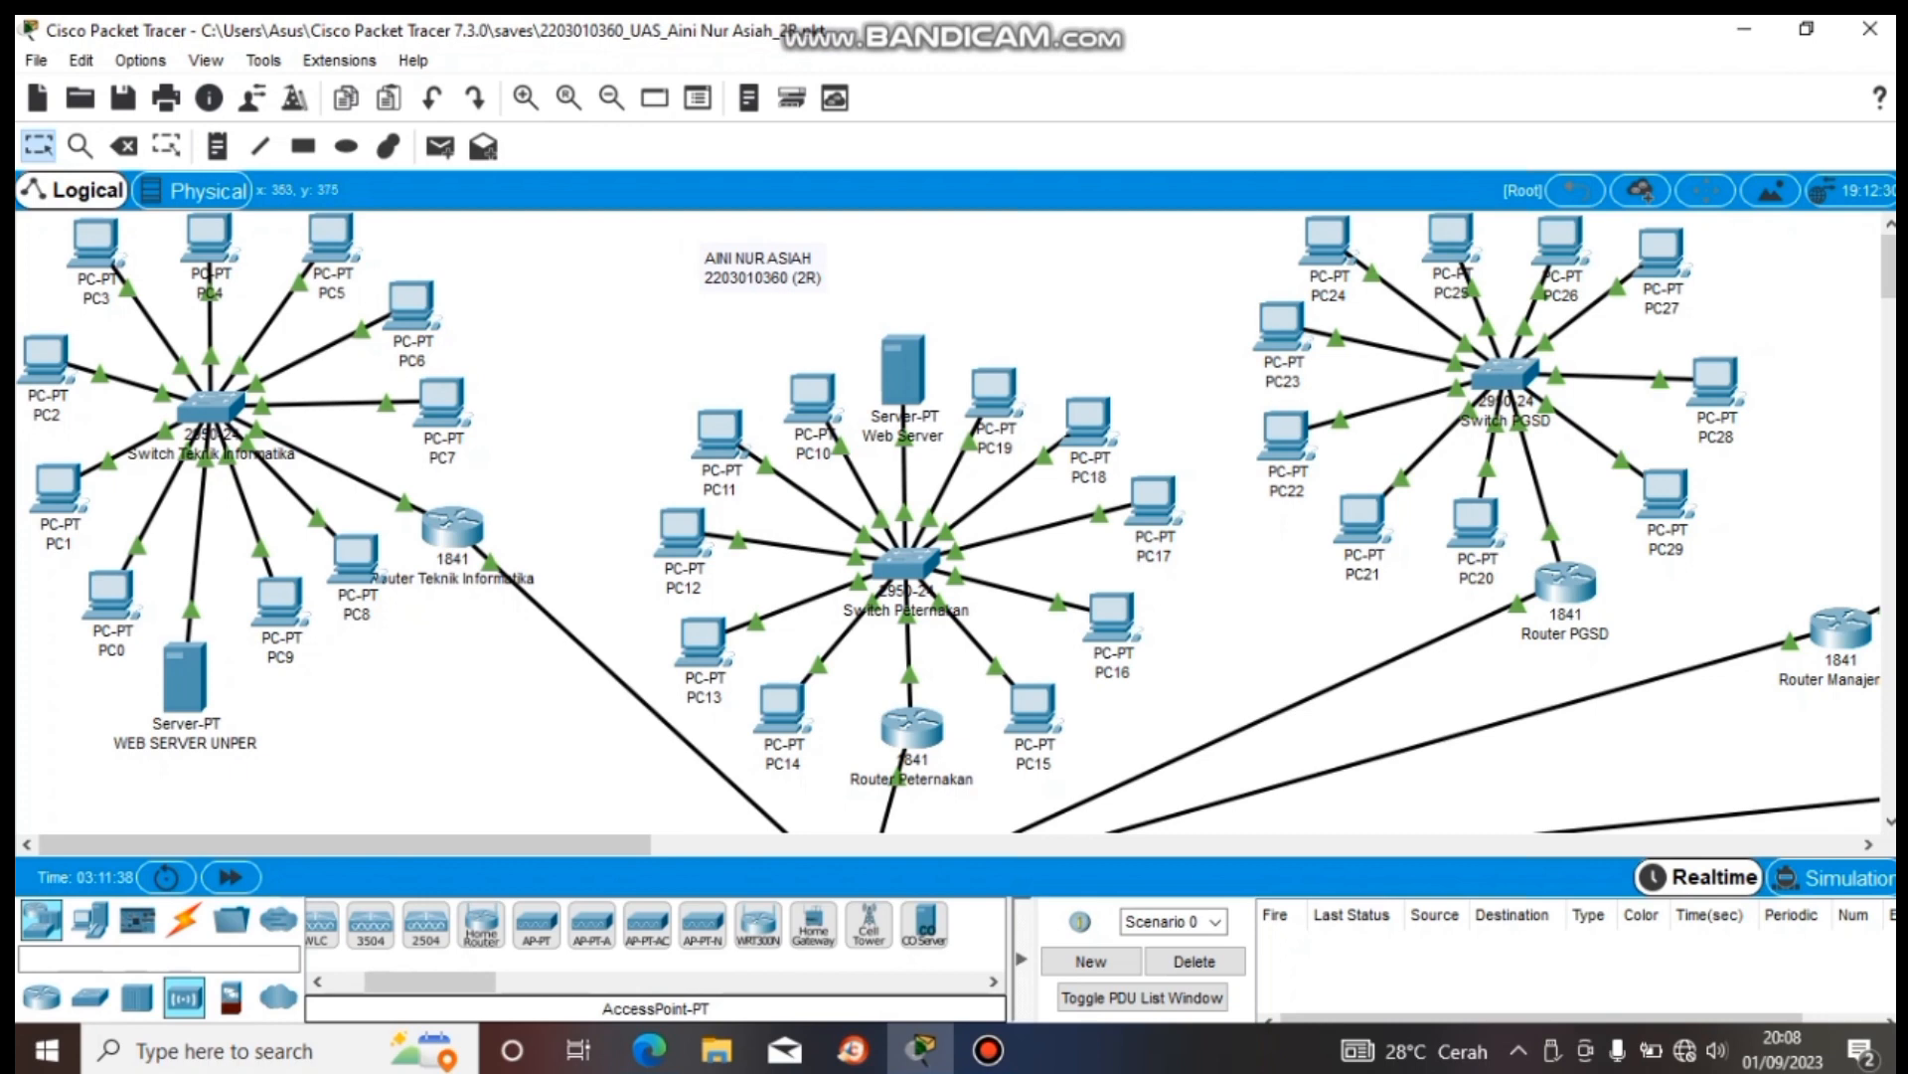
{"action": "left_click_drag", "start_coordinate": [365, 439], "coordinate": [532, 617]}
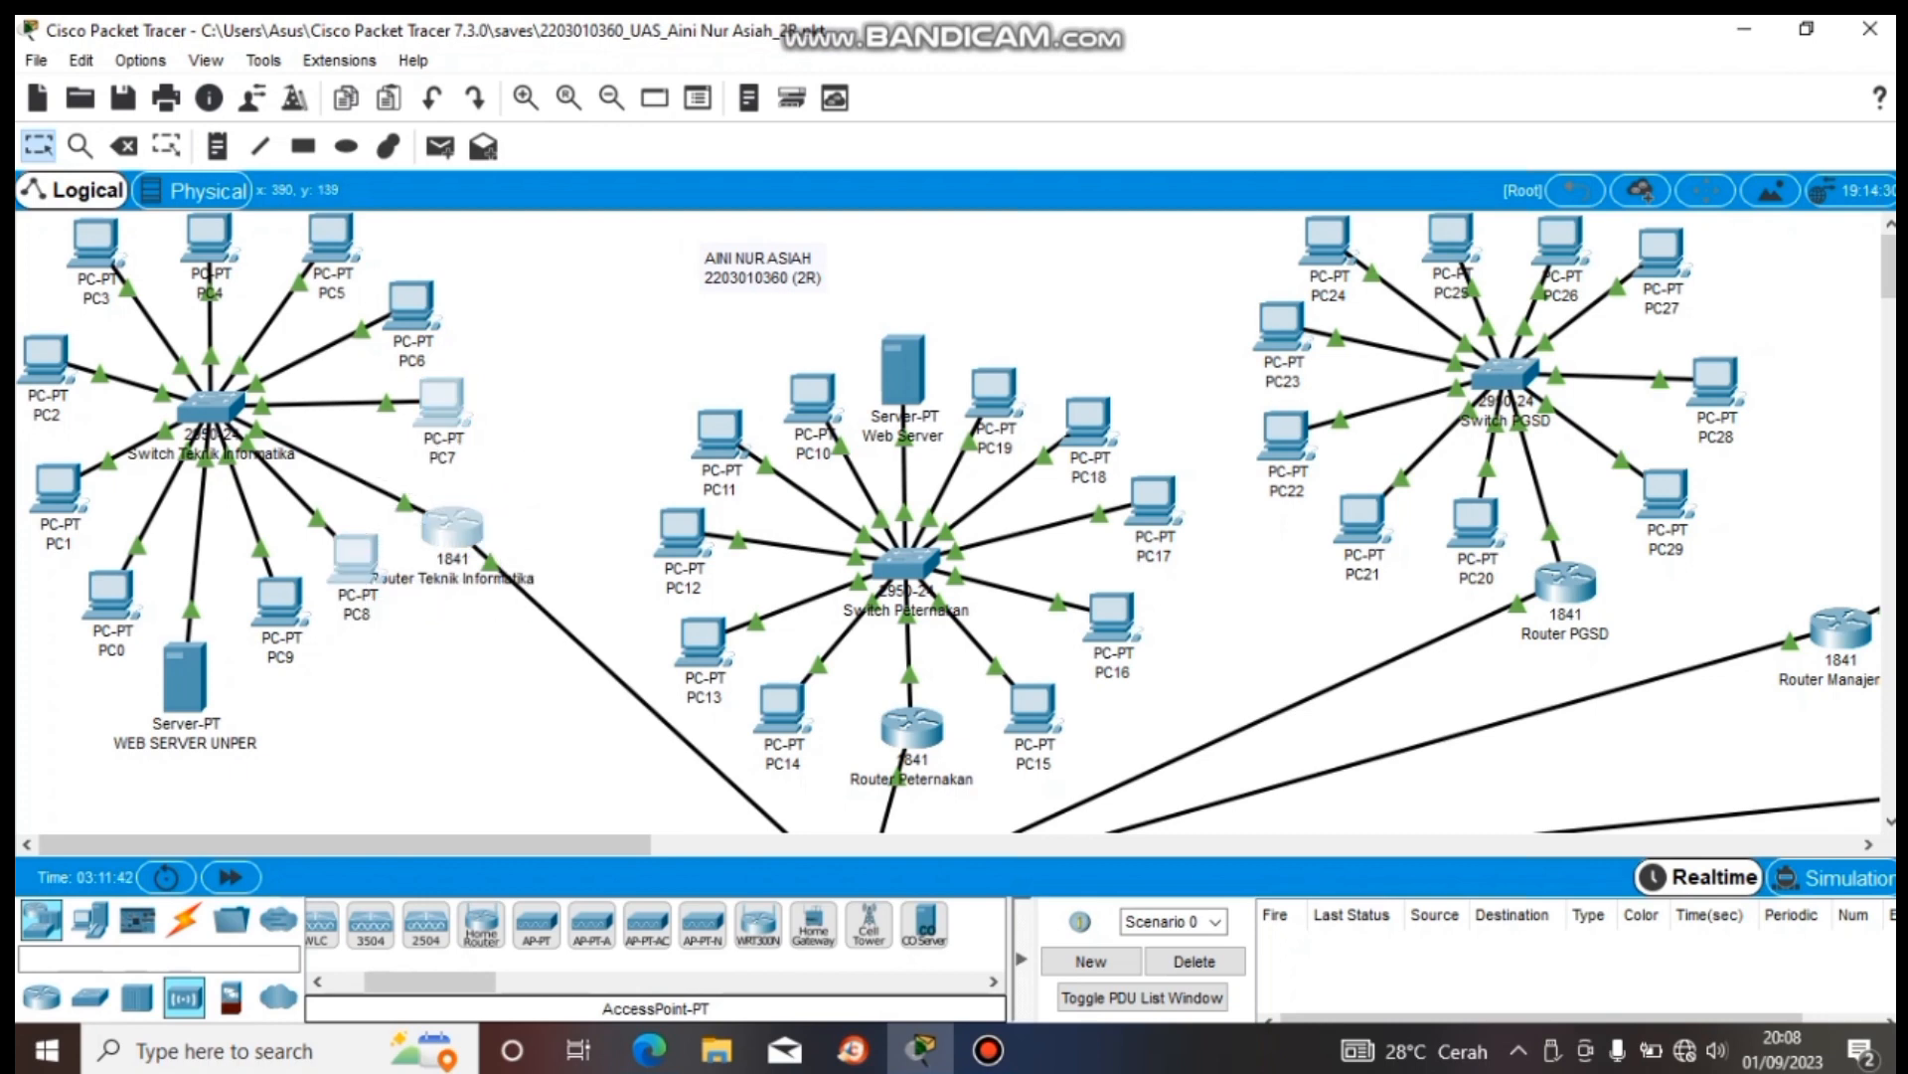
{"action": "left_click", "coordinate": [552, 402]}
{"action": "left_click_drag", "start_coordinate": [344, 435], "coordinate": [524, 646]}
{"action": "left_click", "coordinate": [556, 591]}
{"action": "left_click_drag", "start_coordinate": [354, 464], "coordinate": [498, 611]}
{"action": "left_click", "coordinate": [519, 626]}
- Inspect the IP address of FastEthernet0/0 in the configuration of Router Teknik Informatika
{"action": "mouse_move", "coordinate": [458, 529]}
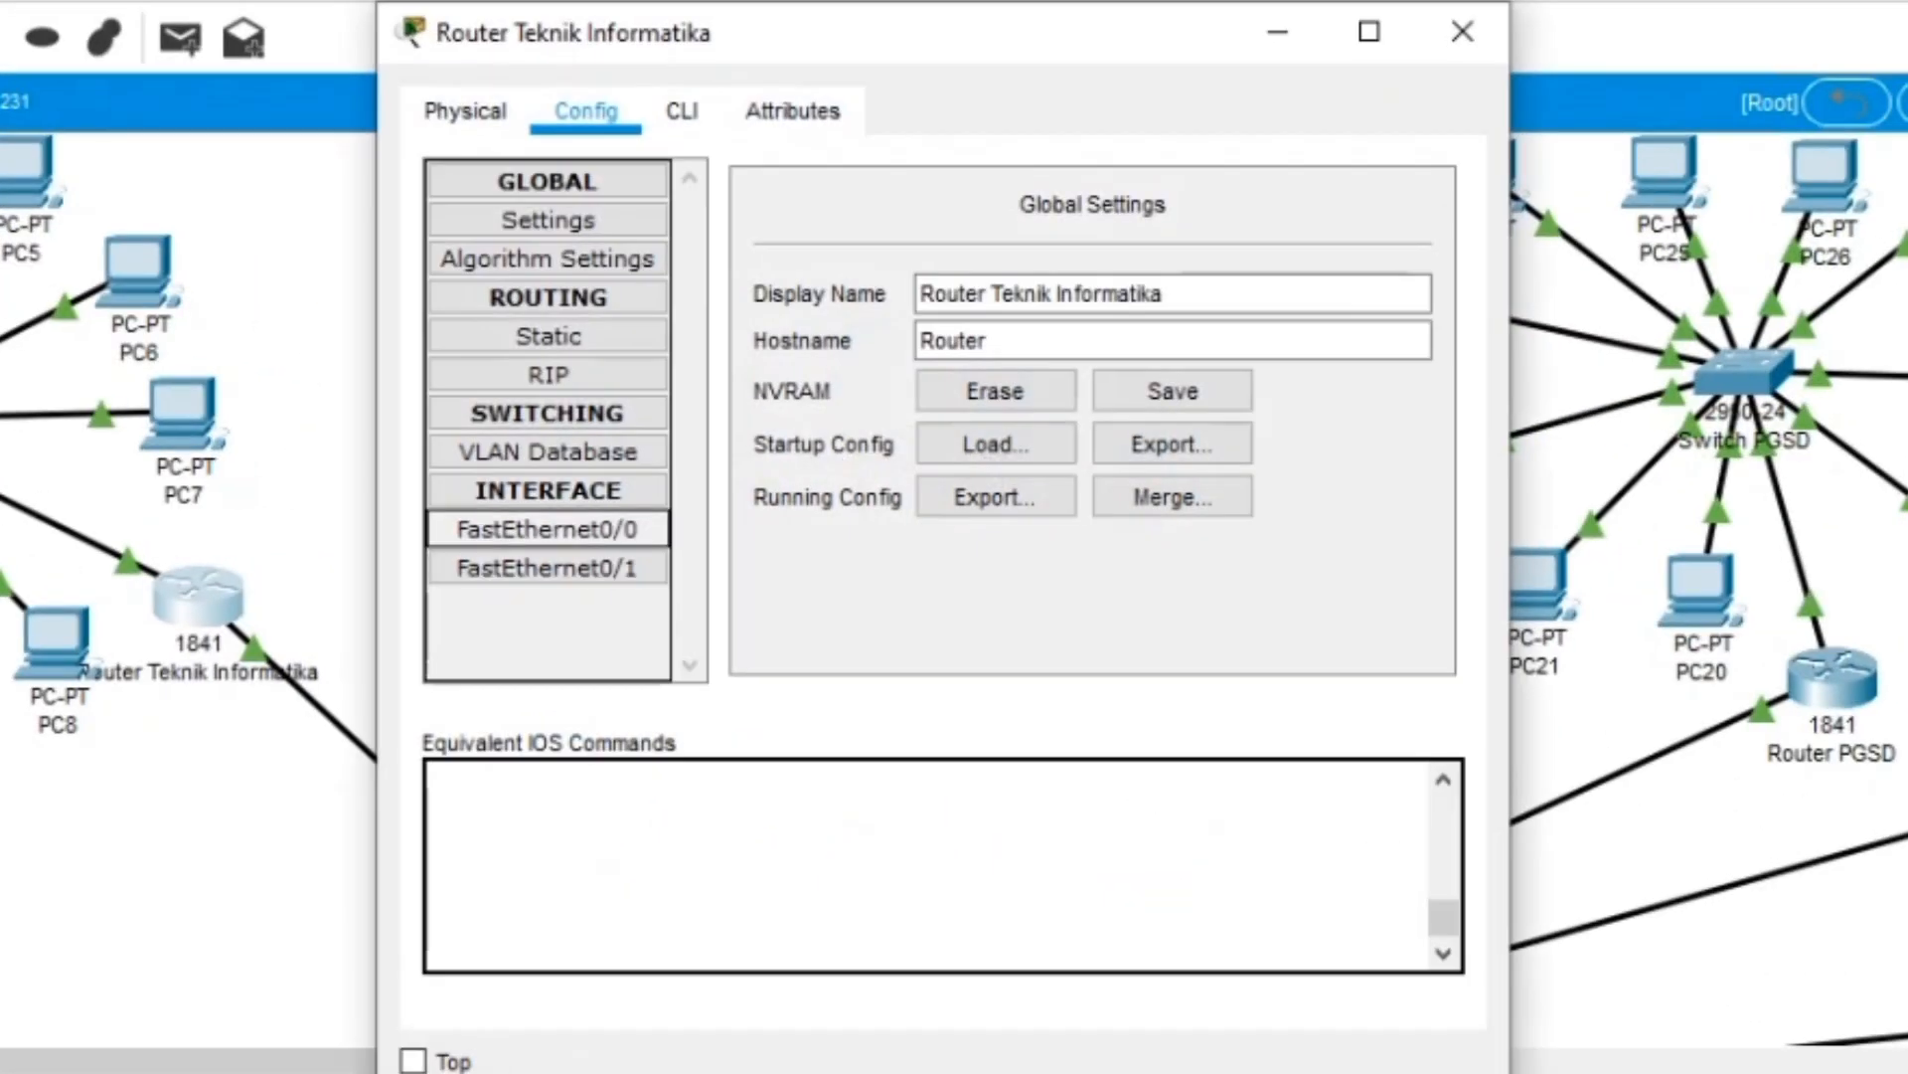
{"action": "left_click", "coordinate": [547, 531]}
{"action": "left_click_drag", "start_coordinate": [1232, 429], "coordinate": [1098, 430]}
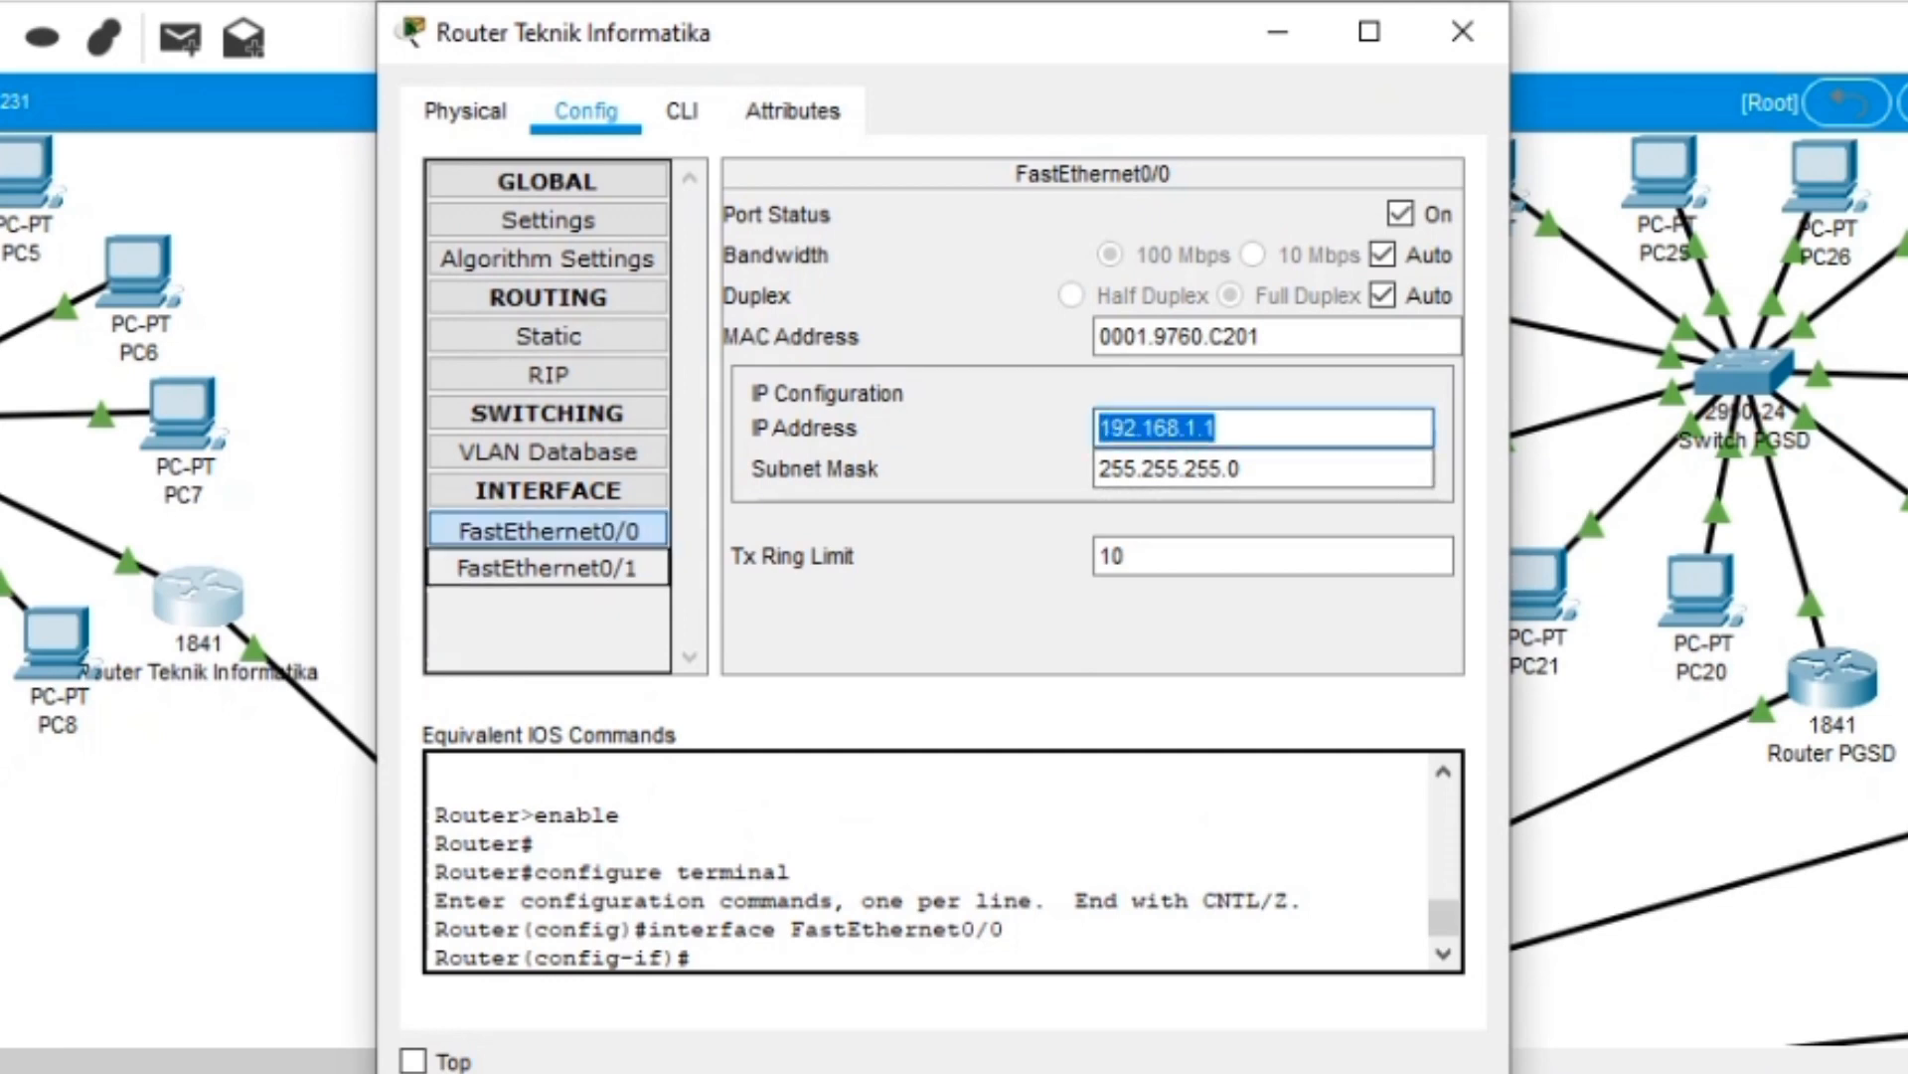
{"action": "key", "text": "Return"}
- Check the IP address and subnet mask of FastEthernet0/1 on Router Teknik Informatika, and close its configuration
{"action": "left_click", "coordinate": [548, 570]}
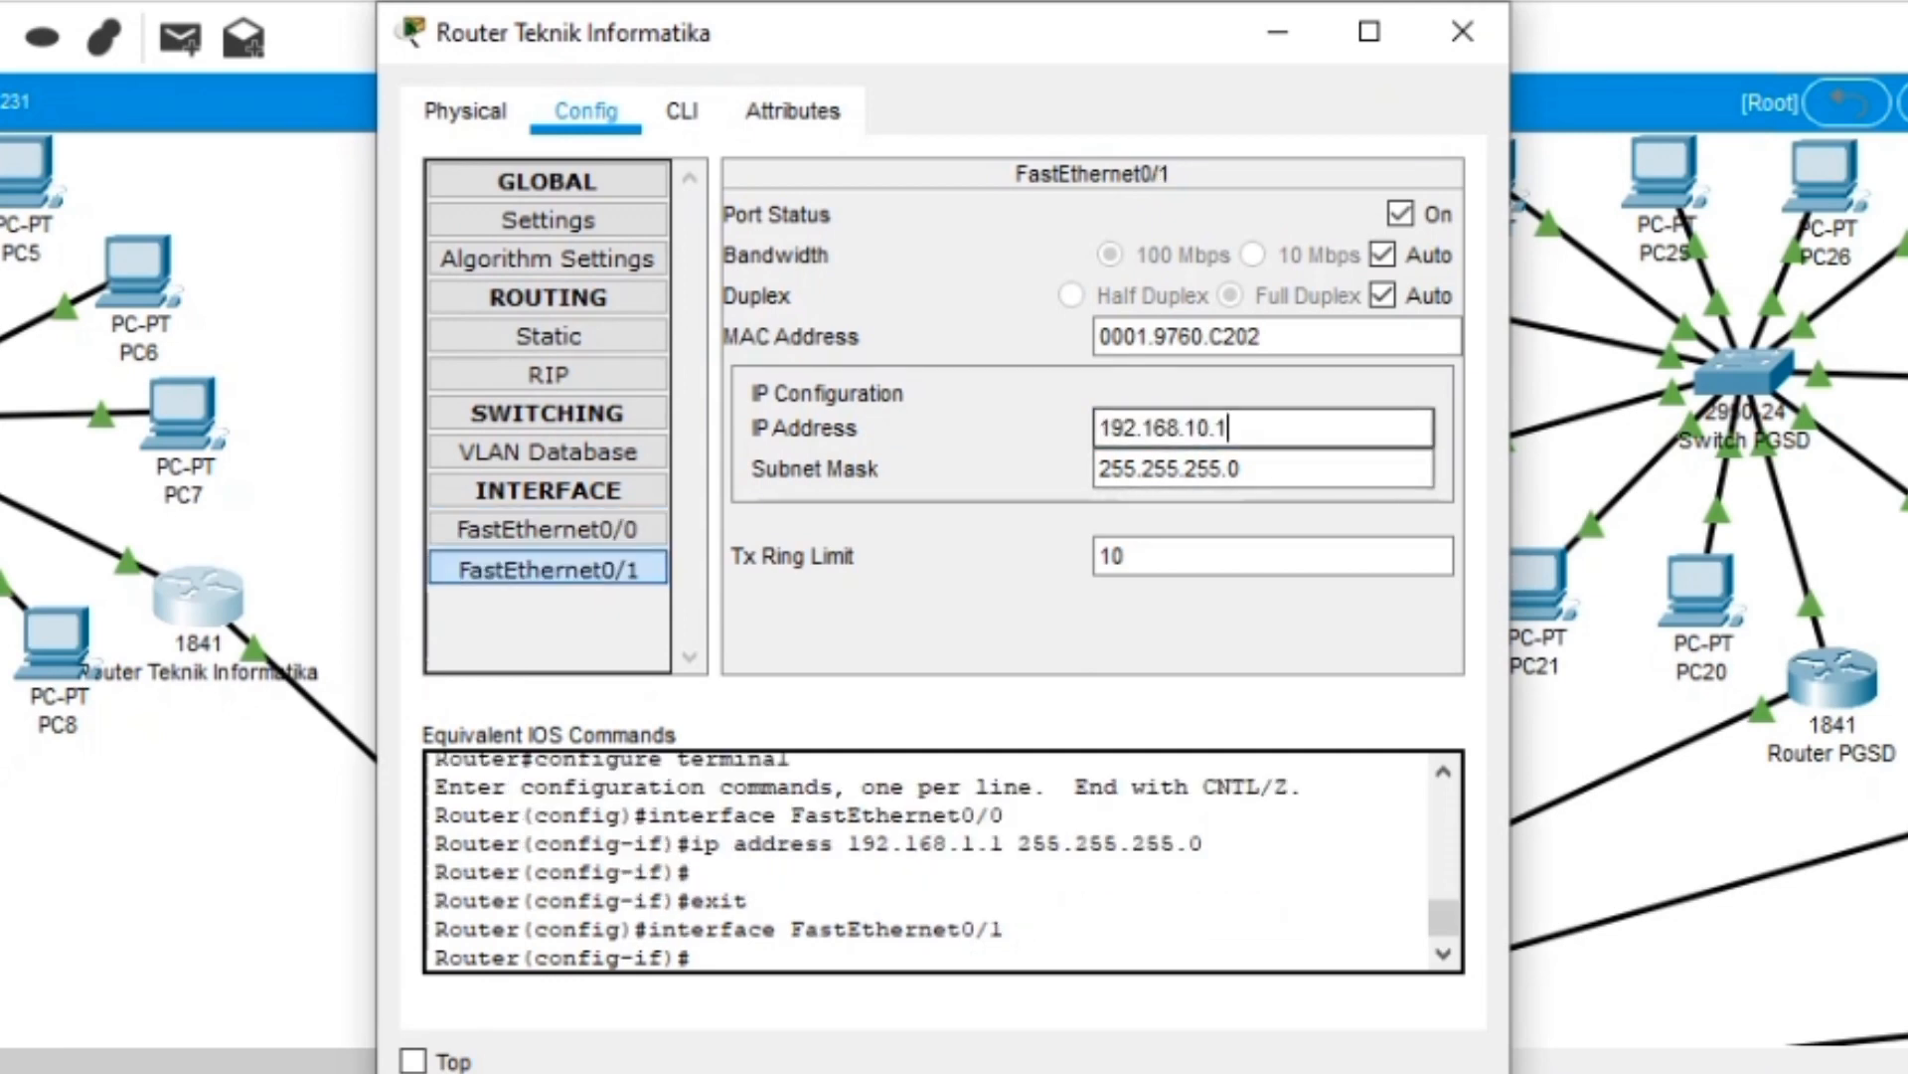
{"action": "left_click_drag", "start_coordinate": [1233, 428], "coordinate": [1098, 428]}
{"action": "key", "text": "Tab"}
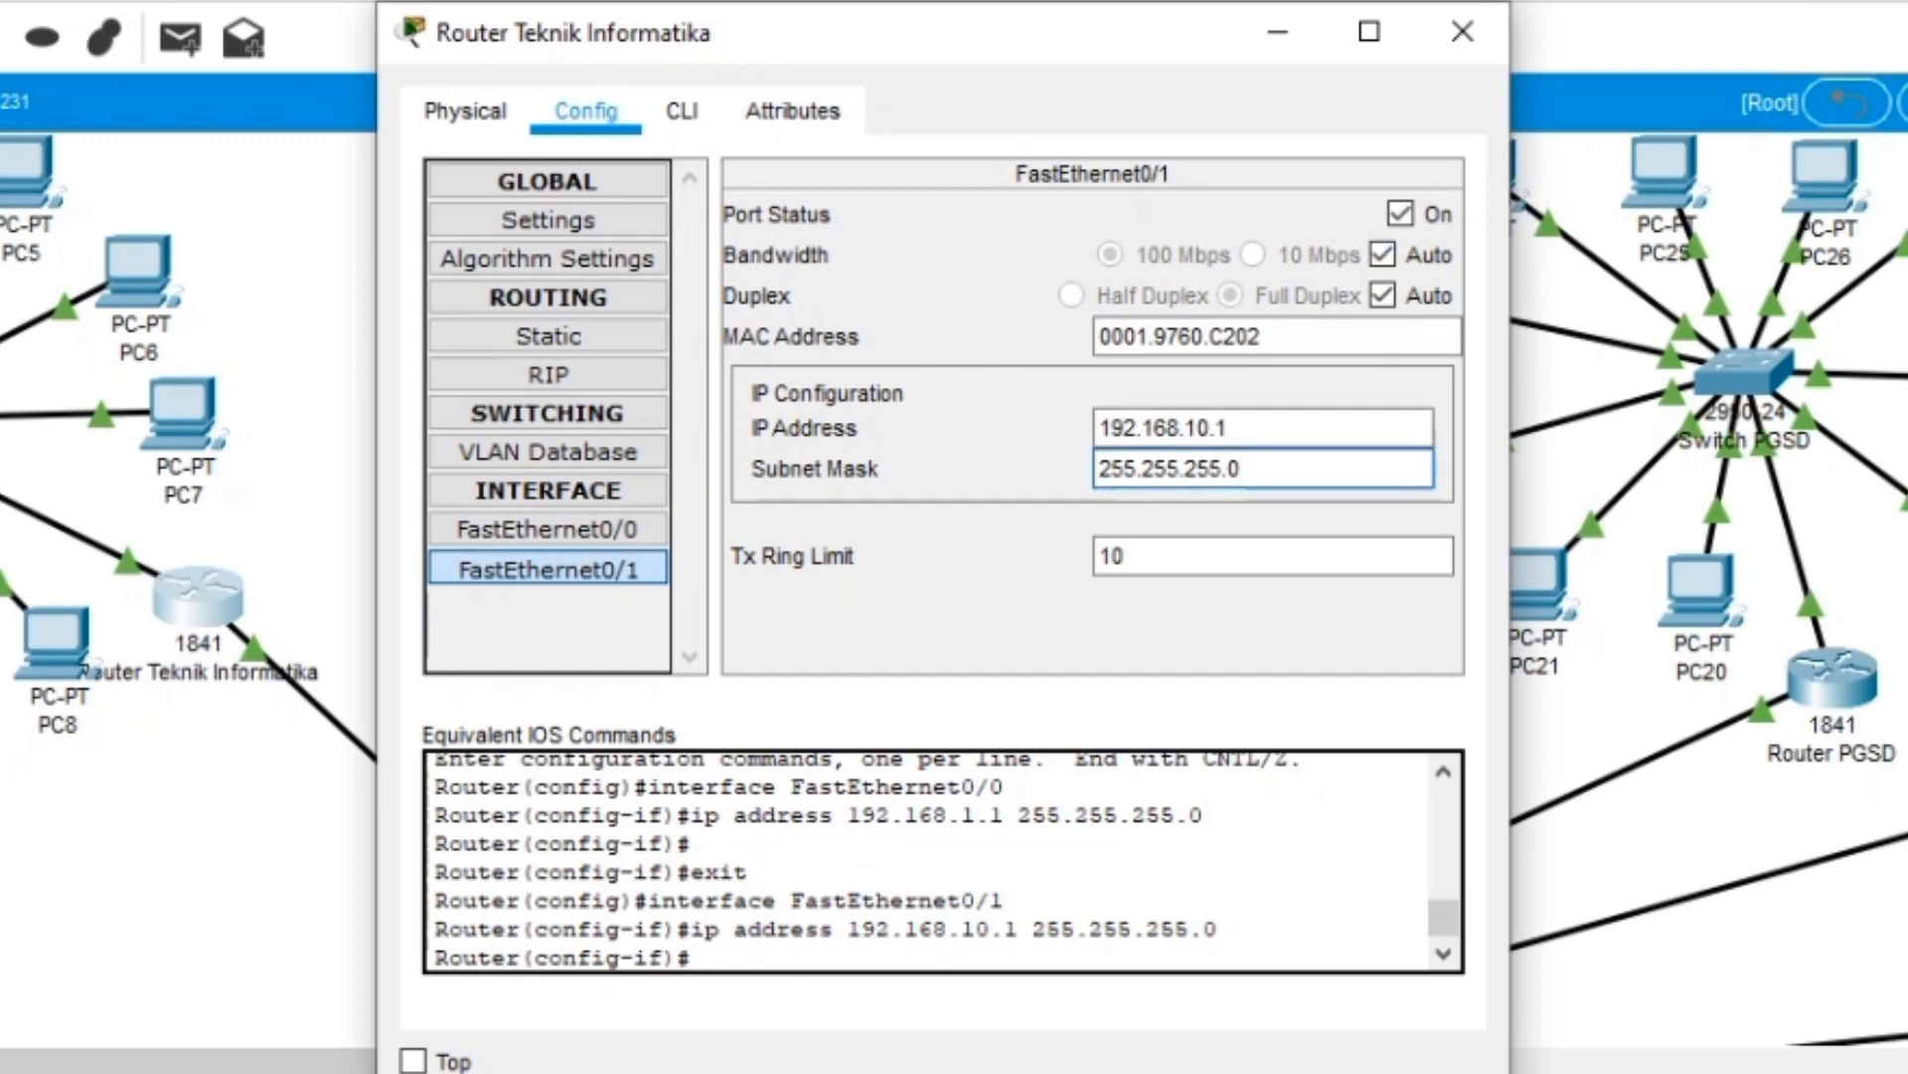
{"action": "key", "text": "Tab"}
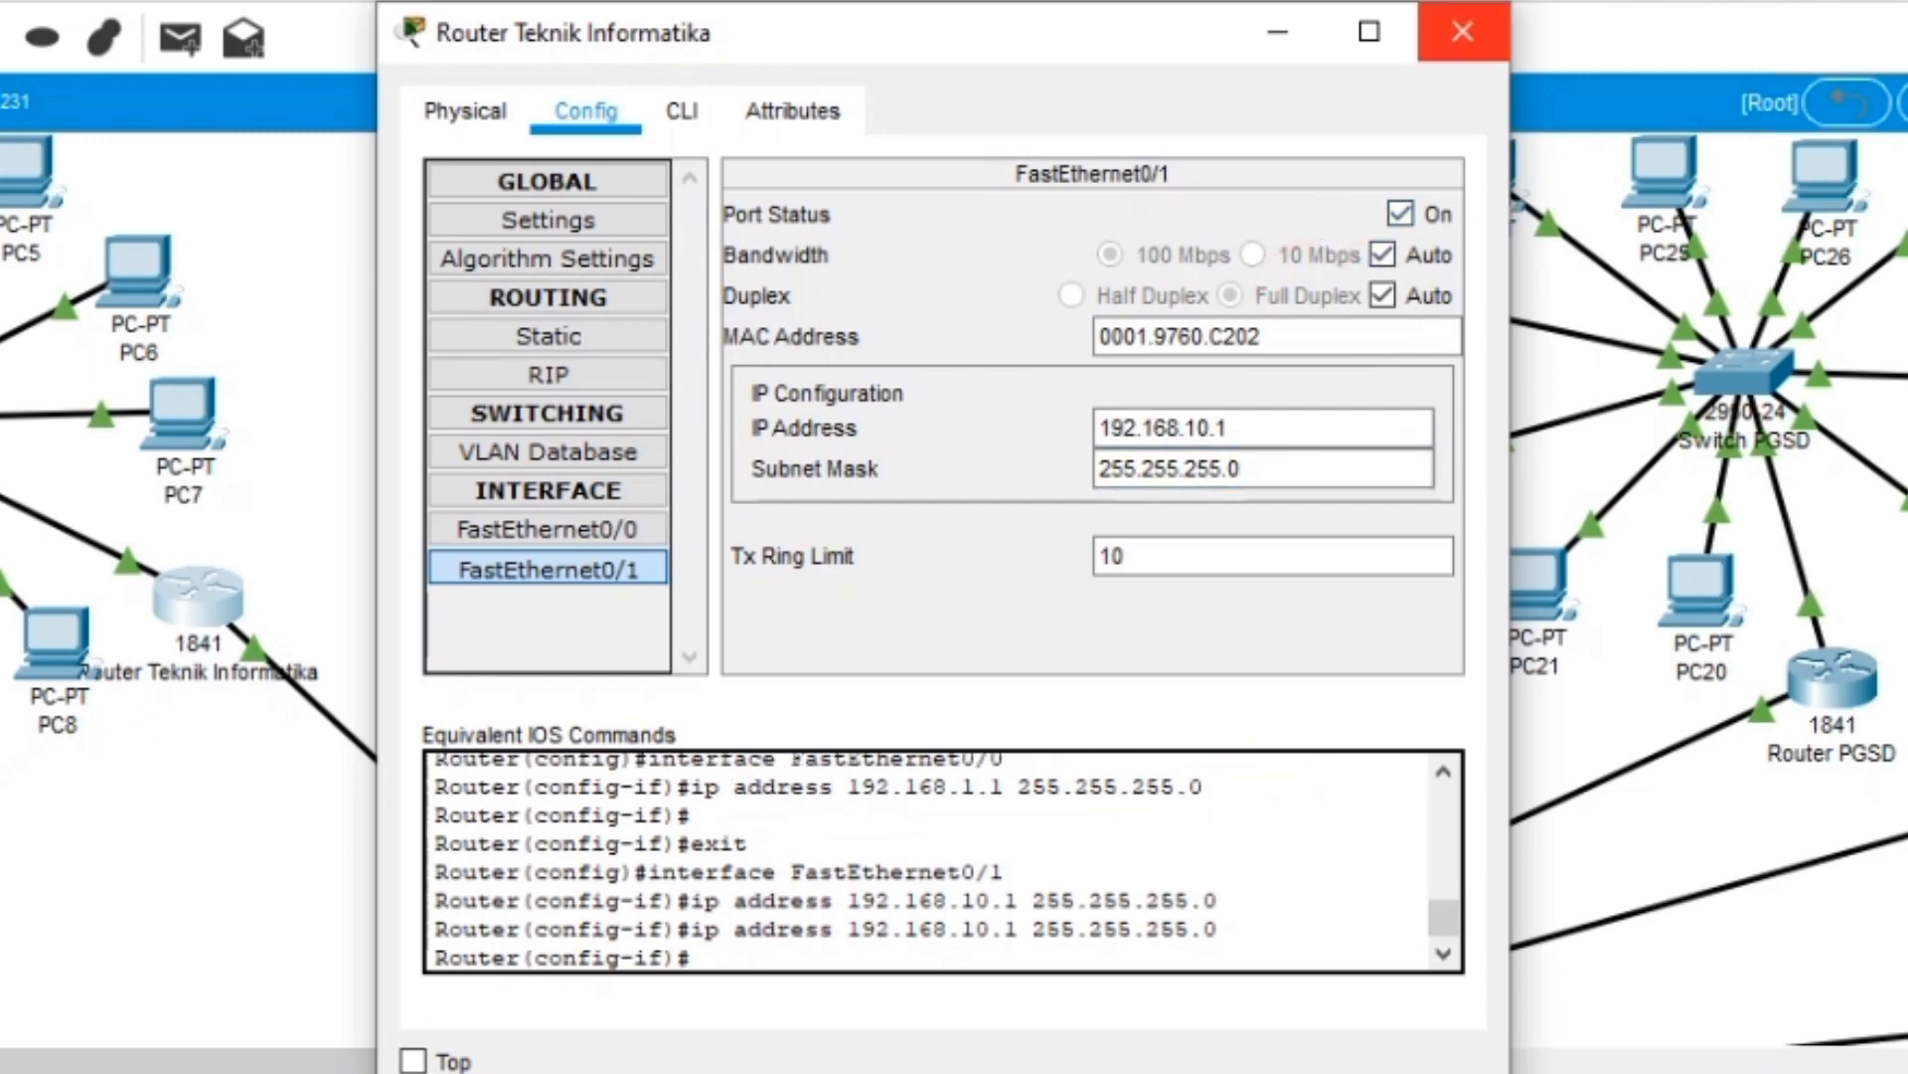
{"action": "left_click", "coordinate": [1462, 30]}
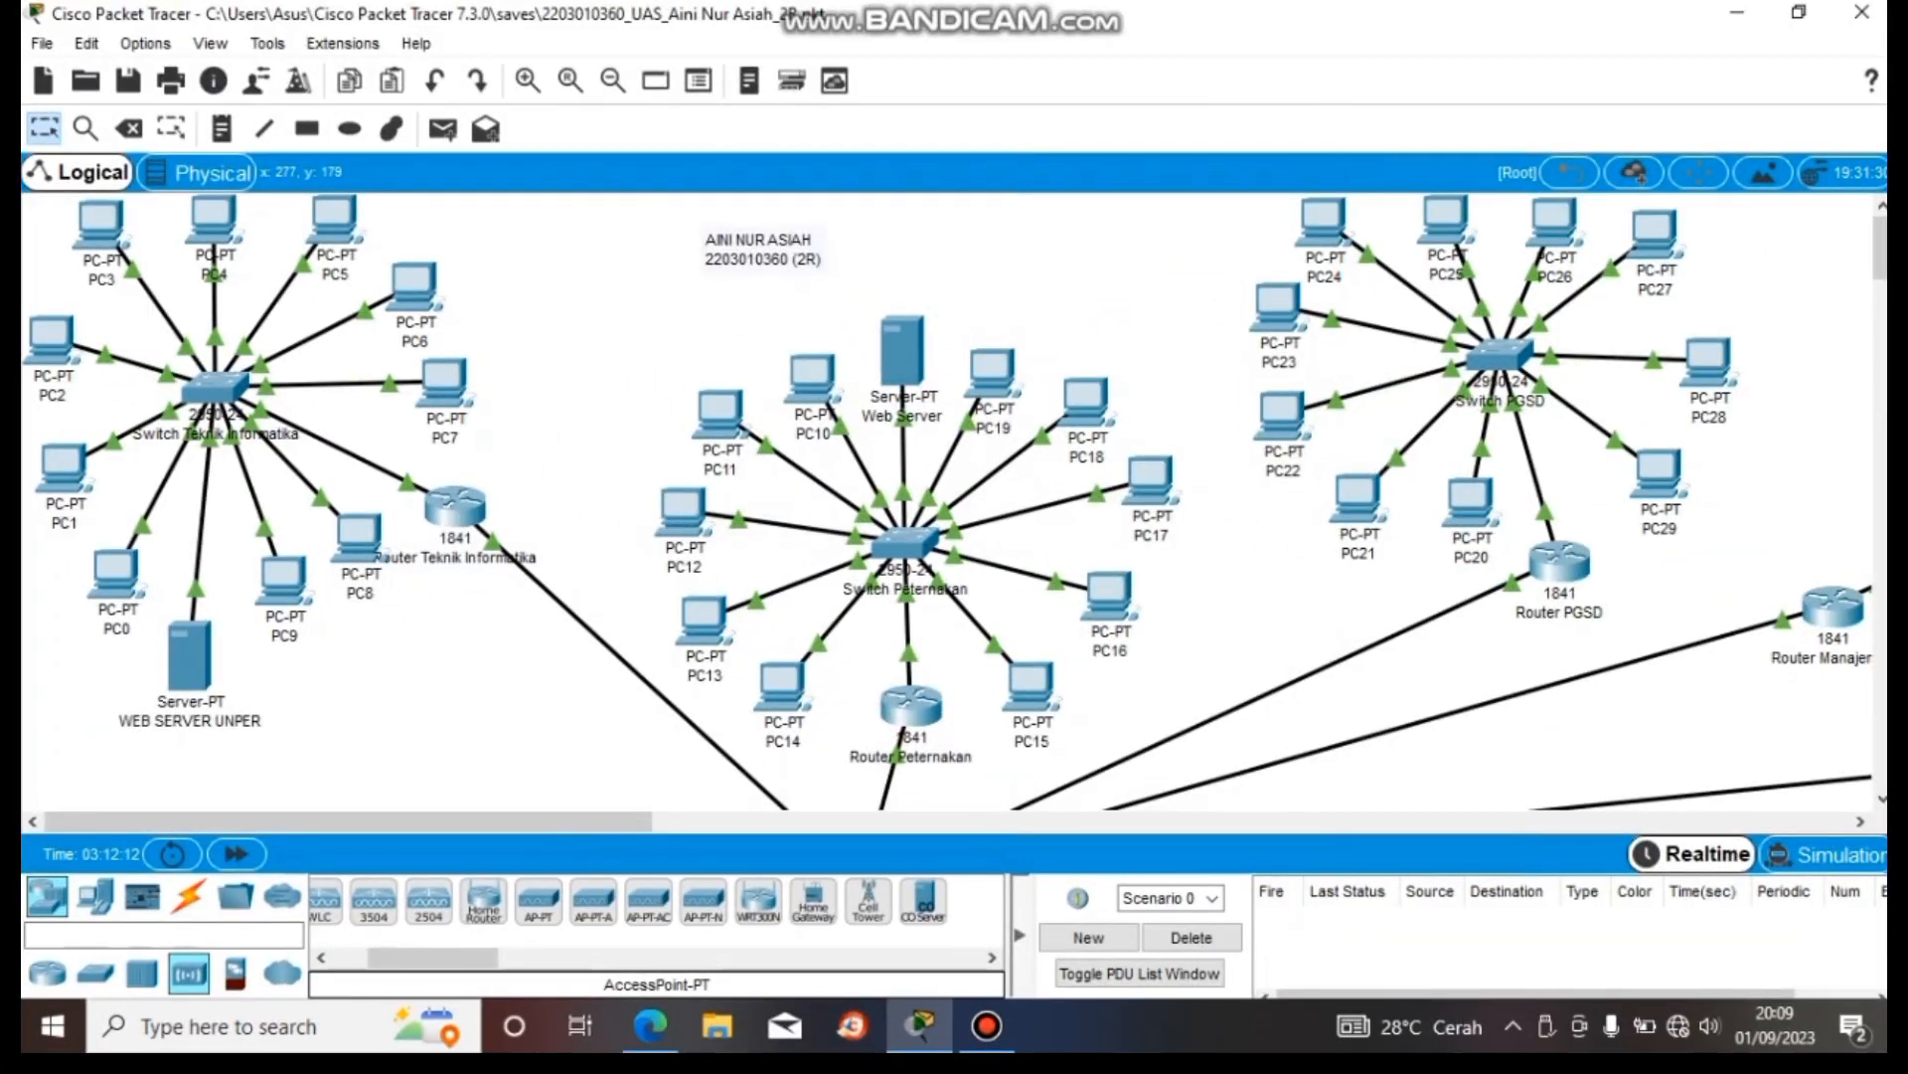
- Point out Router Teknik Informatika and examine the network, mask and next hop entries of its static routing settings
{"action": "mouse_move", "coordinate": [391, 434]}
{"action": "left_mouse_down"}
{"action": "mouse_move", "coordinate": [542, 589]}
{"action": "mouse_move", "coordinate": [542, 612]}
{"action": "left_mouse_up"}
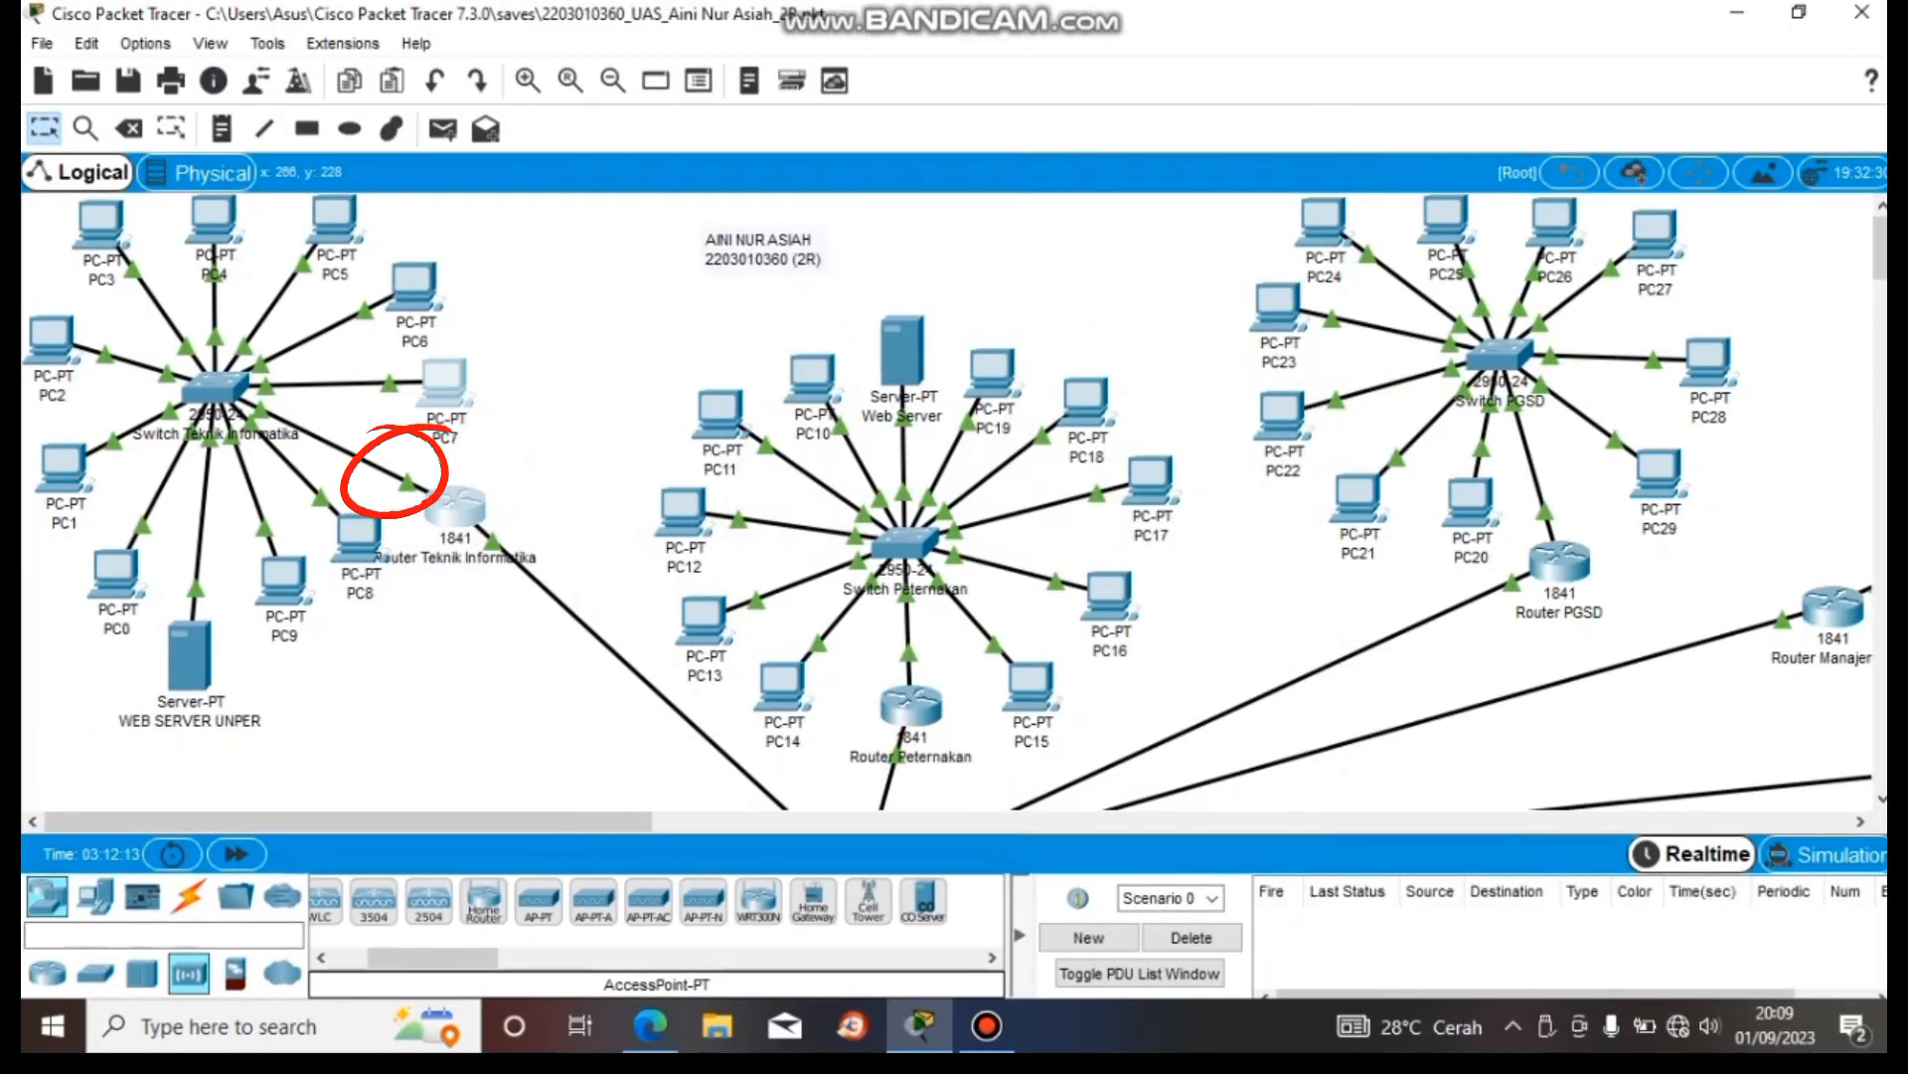
{"action": "left_click", "coordinate": [530, 450]}
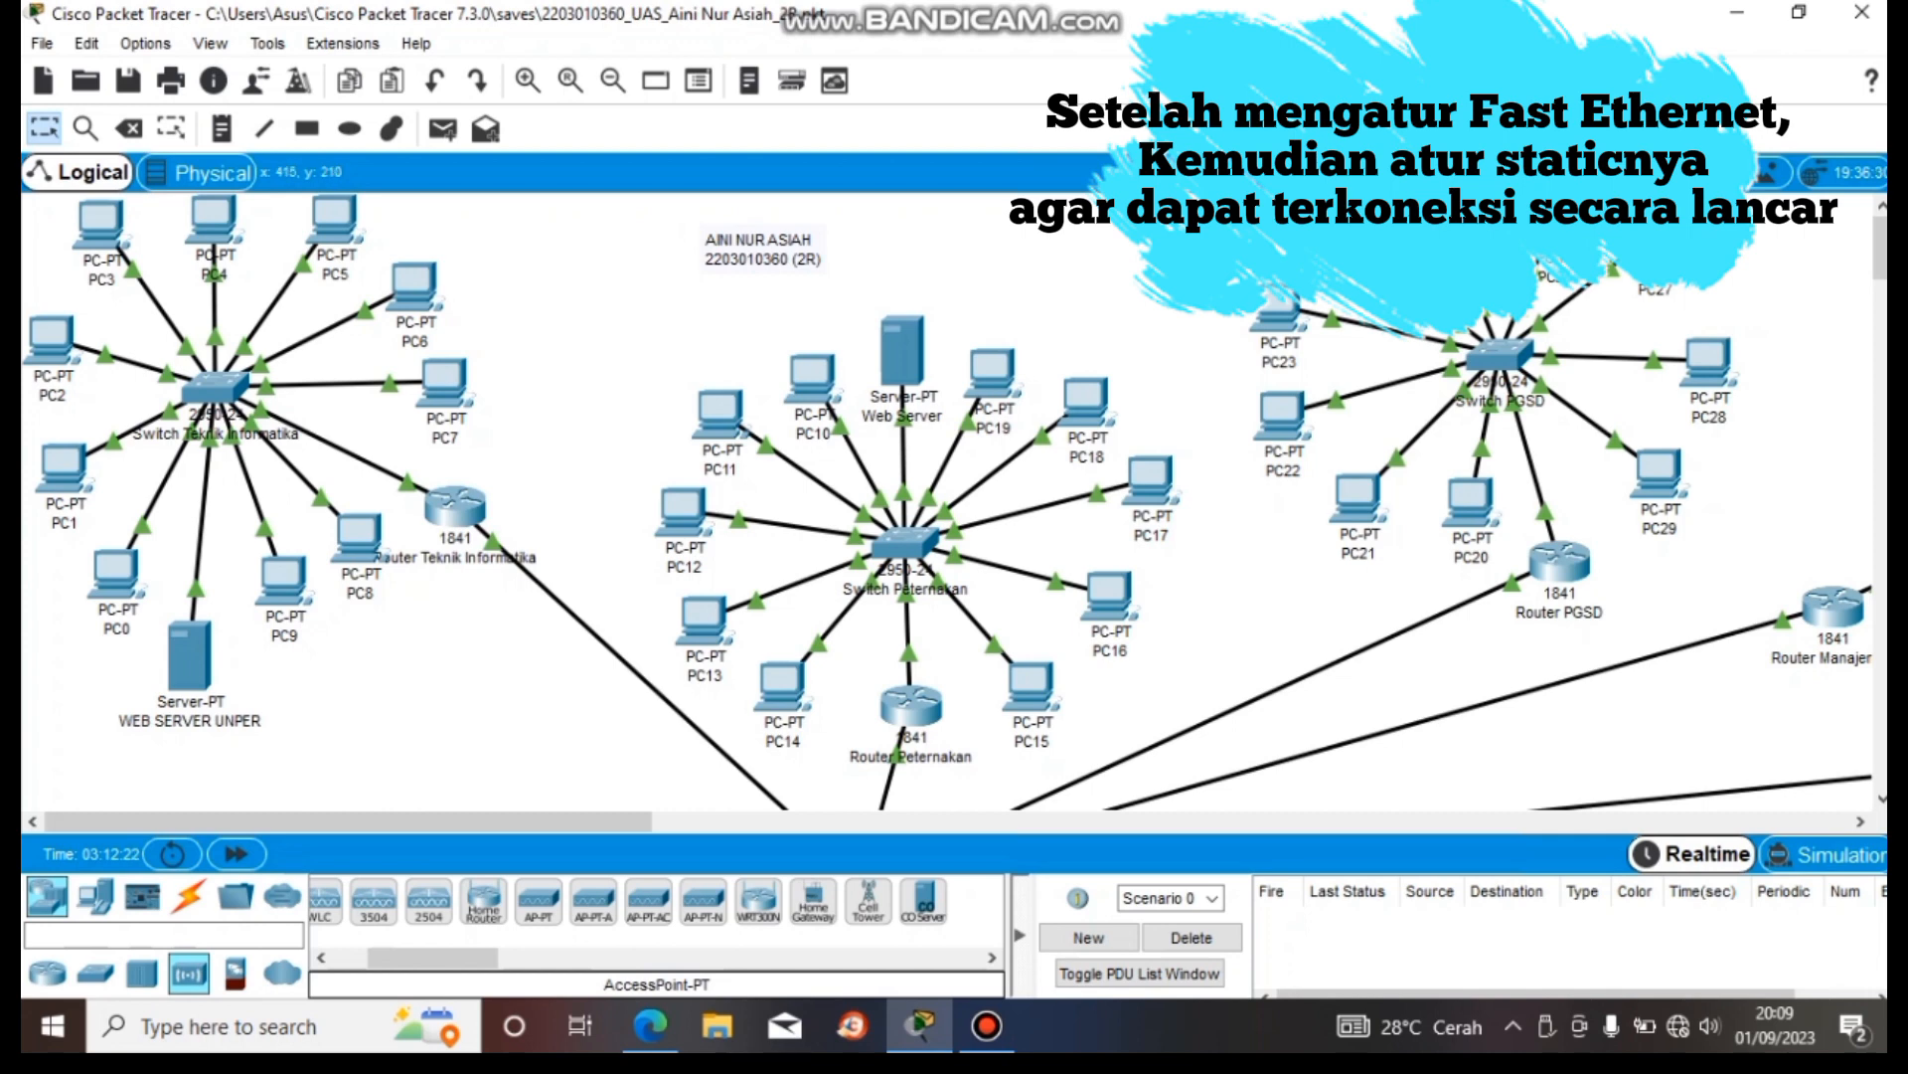
{"action": "mouse_move", "coordinate": [442, 432]}
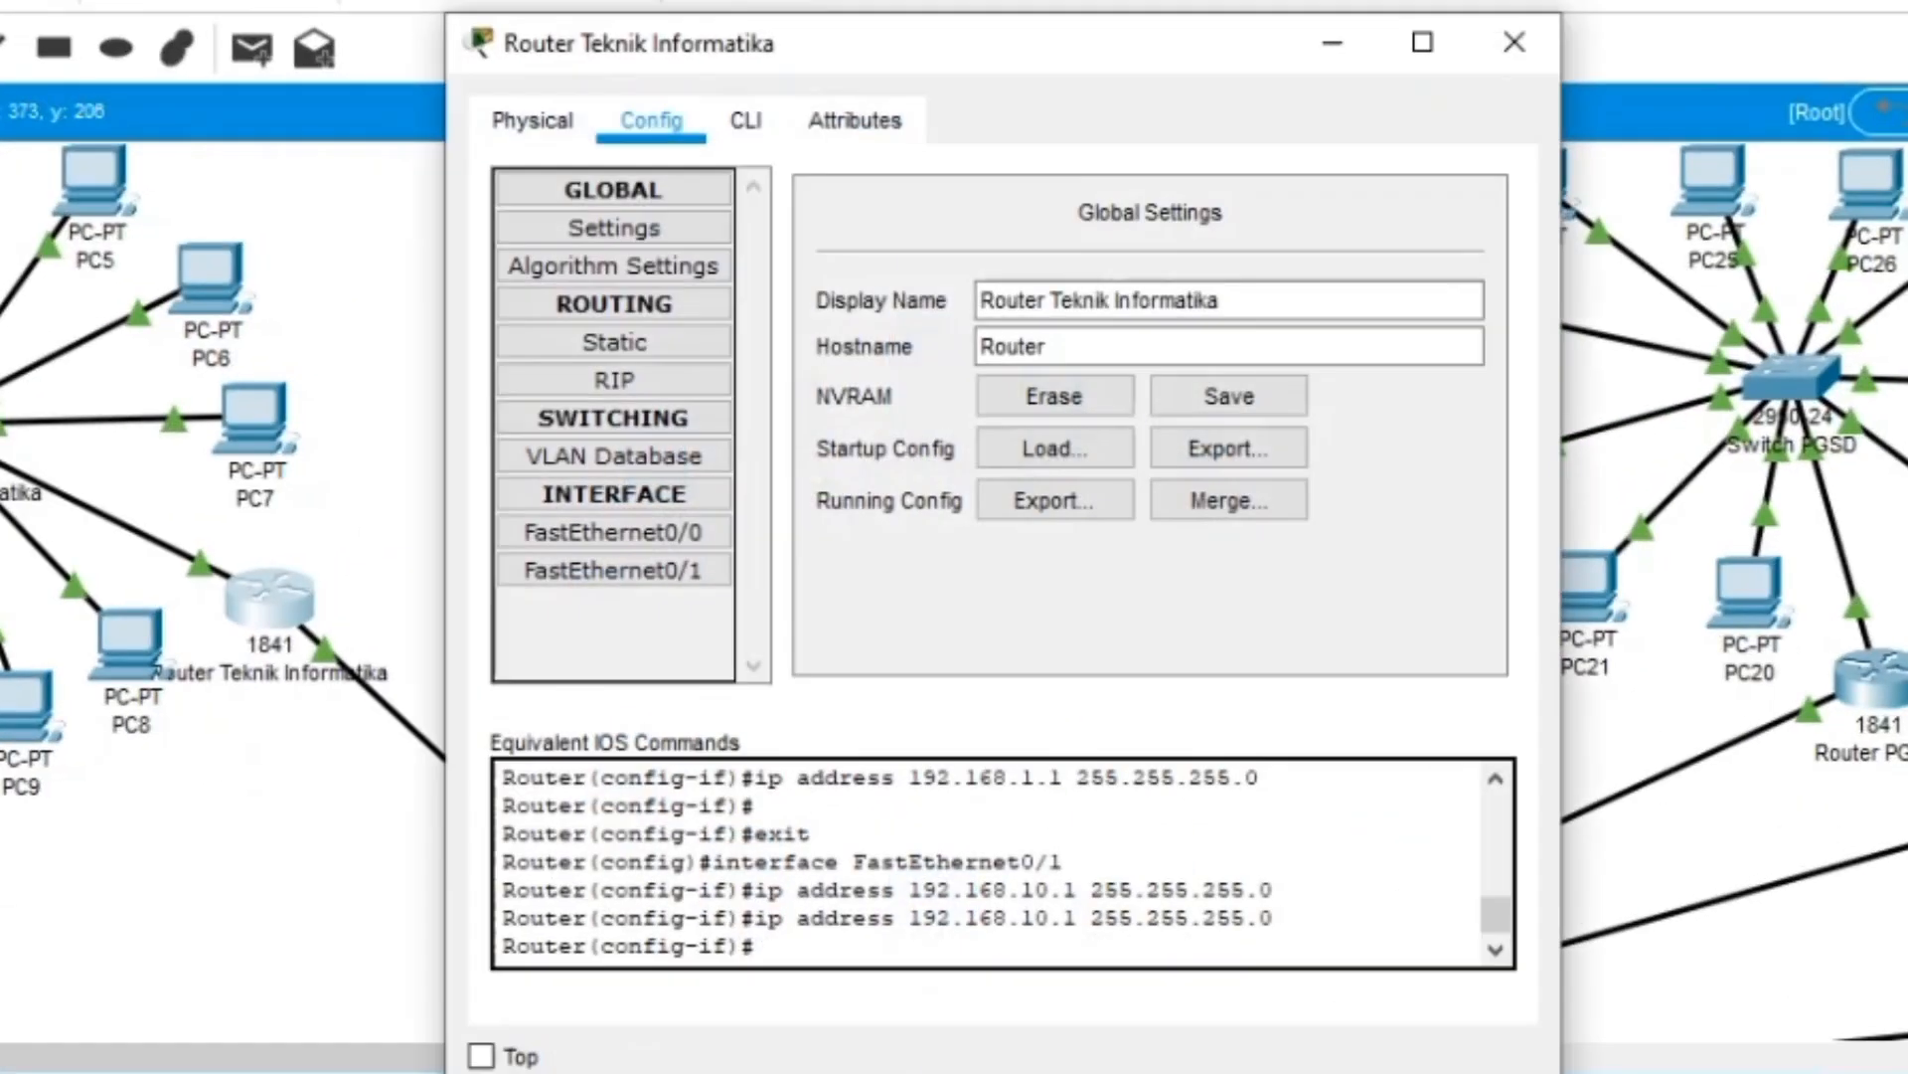
{"action": "left_click", "coordinate": [615, 342]}
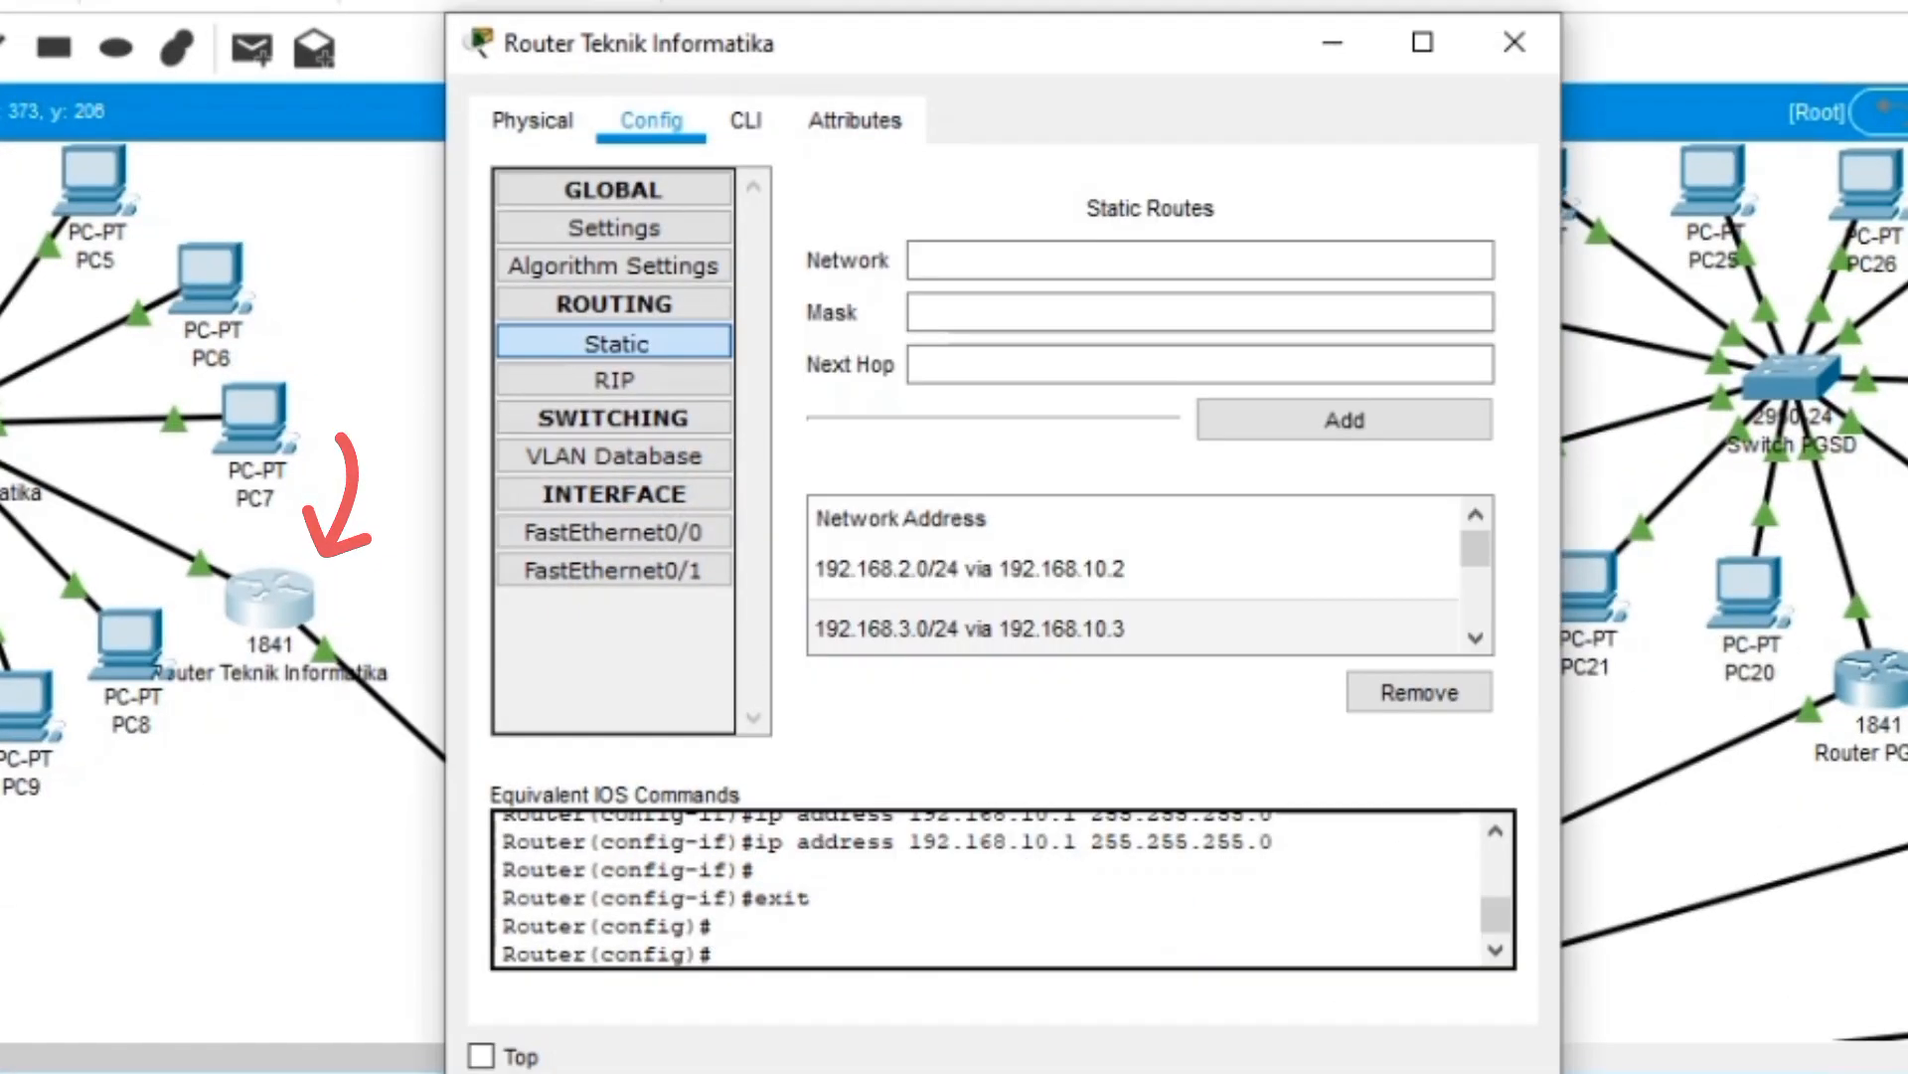
{"action": "left_click", "coordinate": [912, 311]}
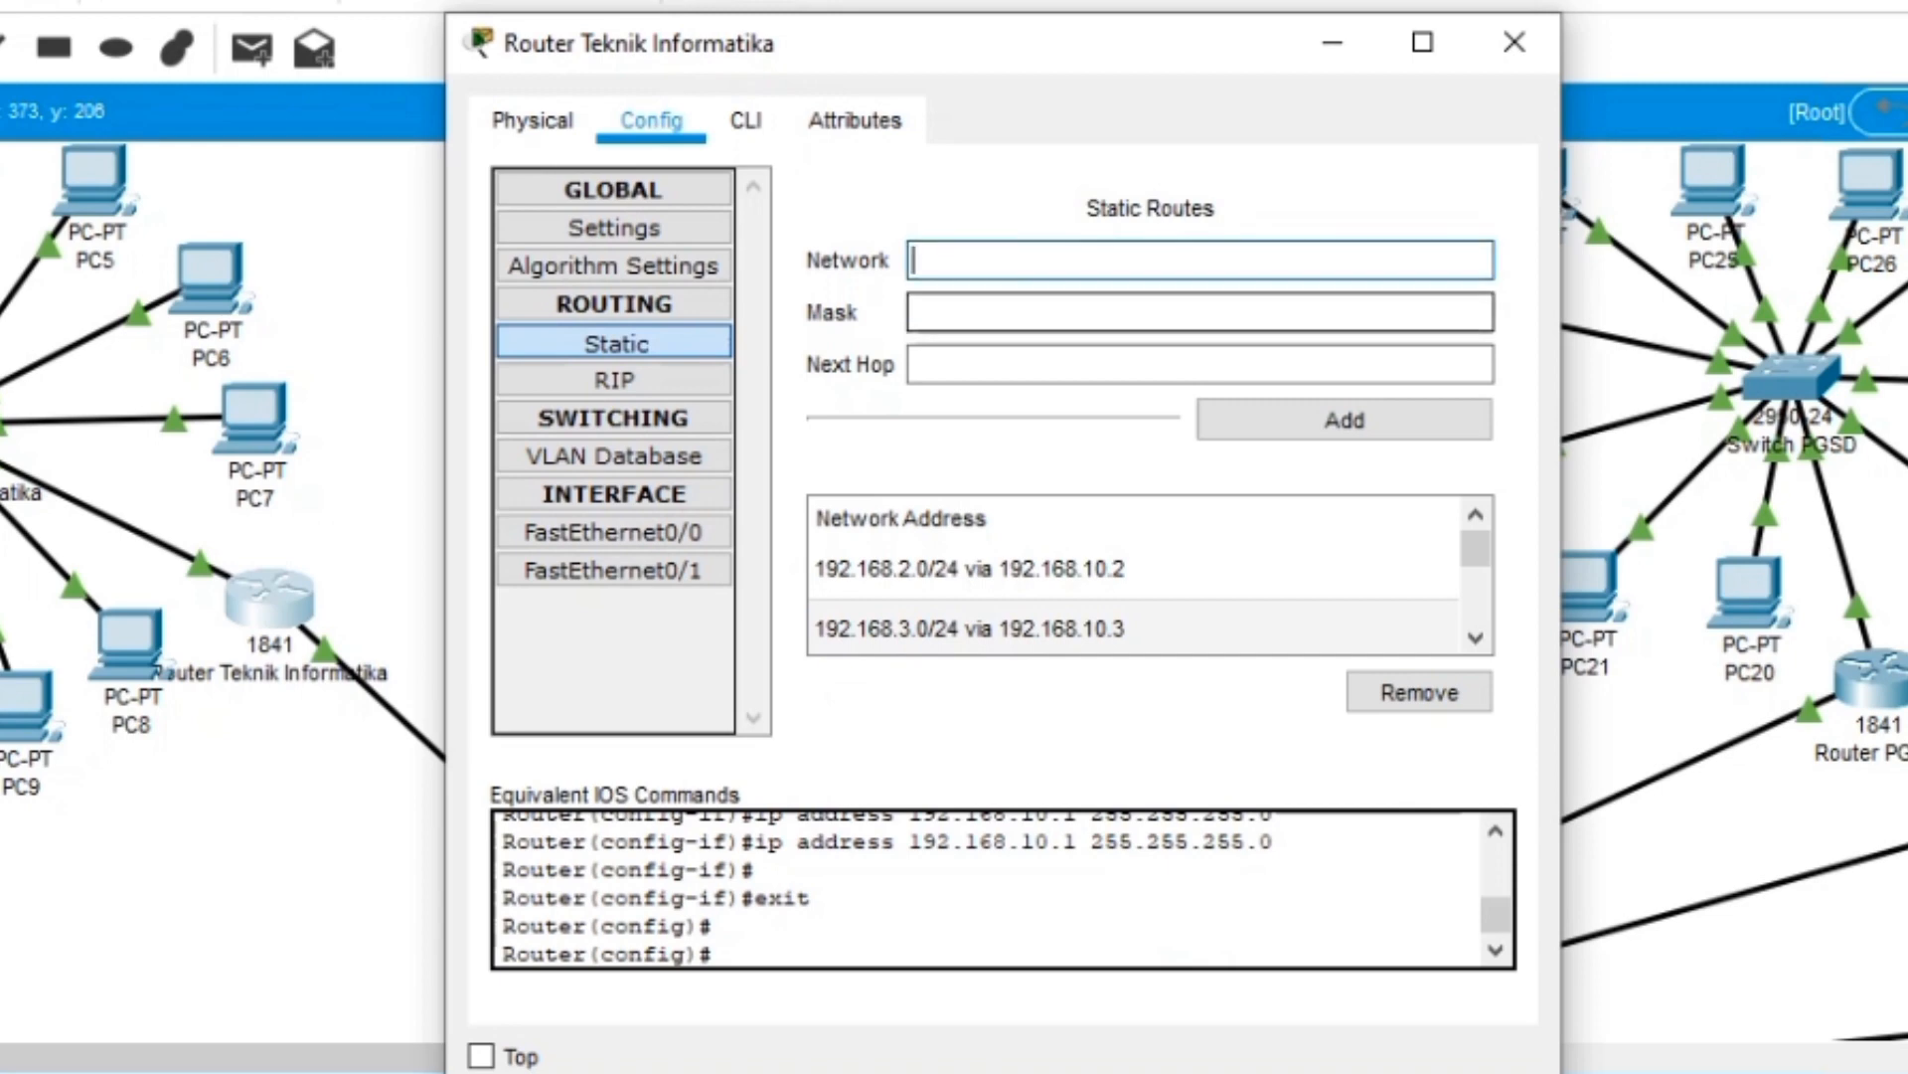
{"action": "left_click", "coordinate": [913, 364]}
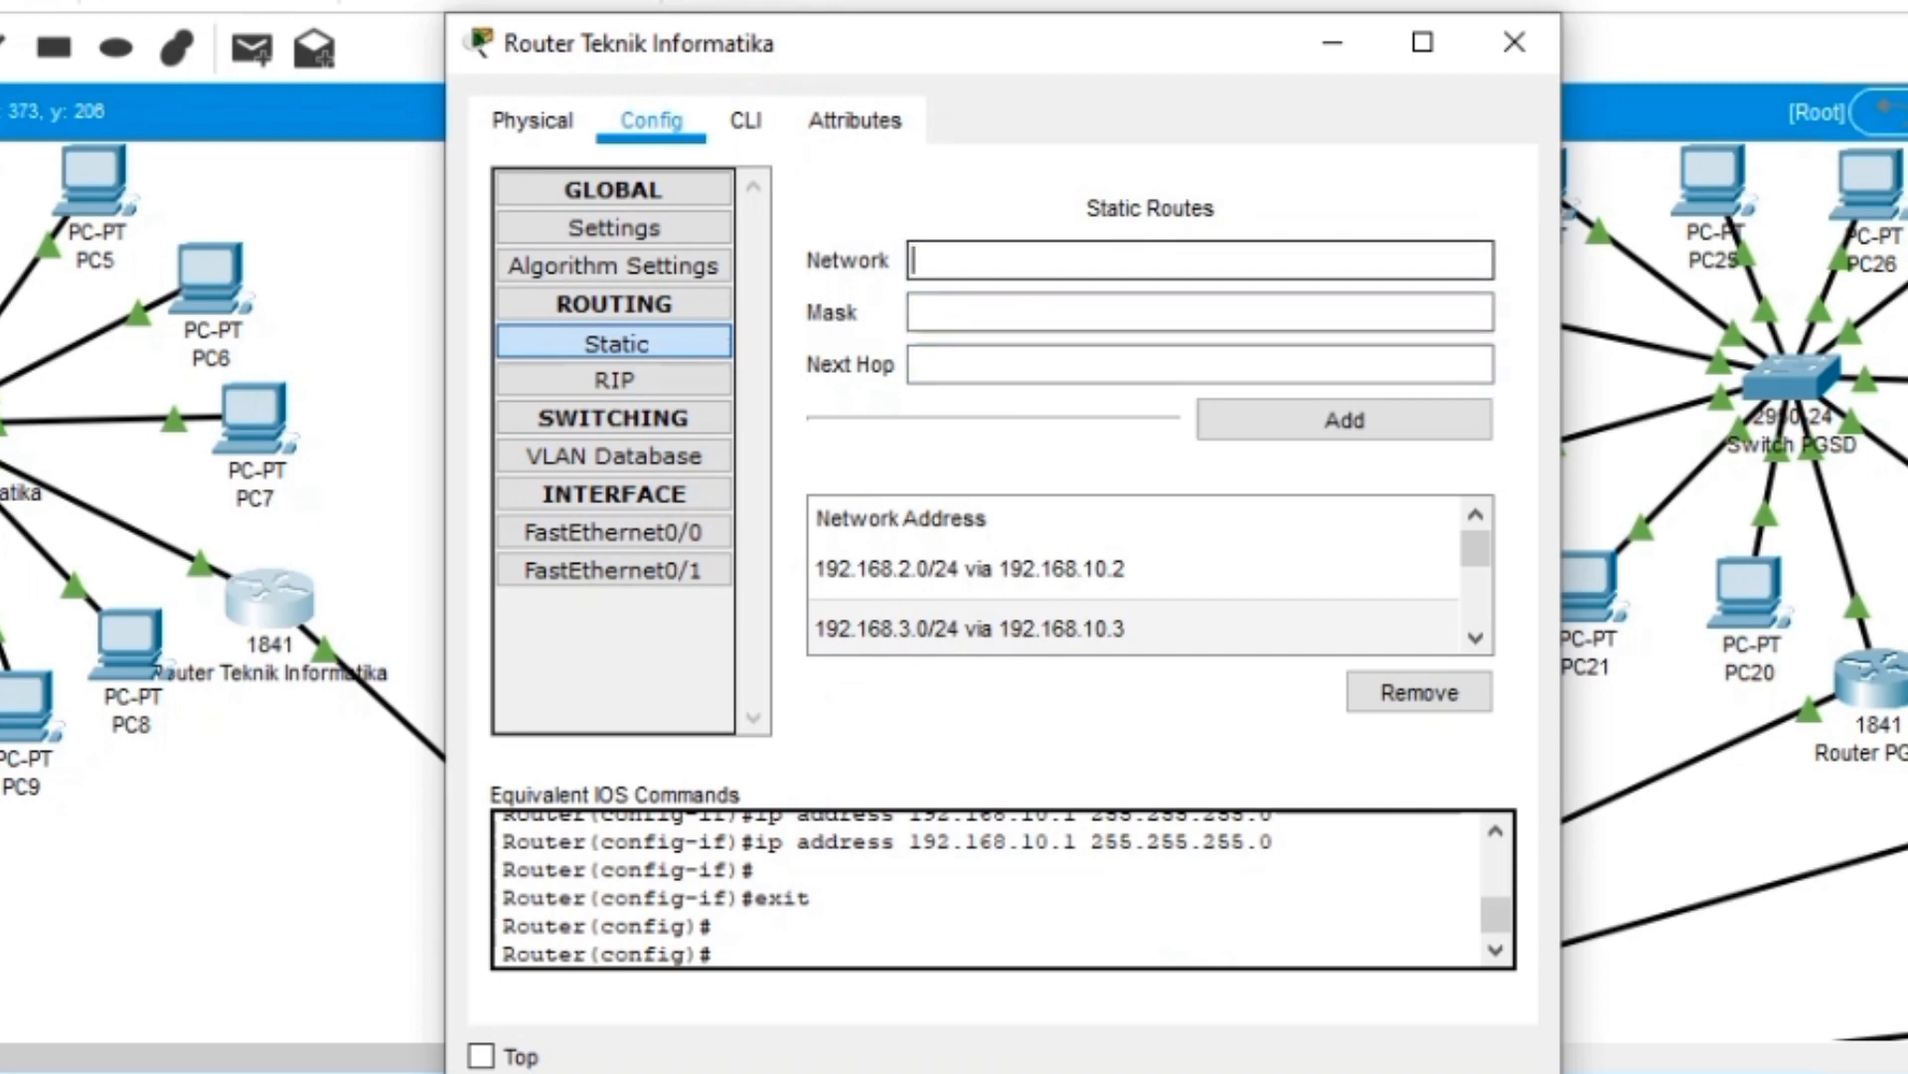
- Move the router window aside and check the IP address of PC11 in its IP configuration
{"action": "left_click_drag", "start_coordinate": [969, 61], "coordinate": [1469, 167]}
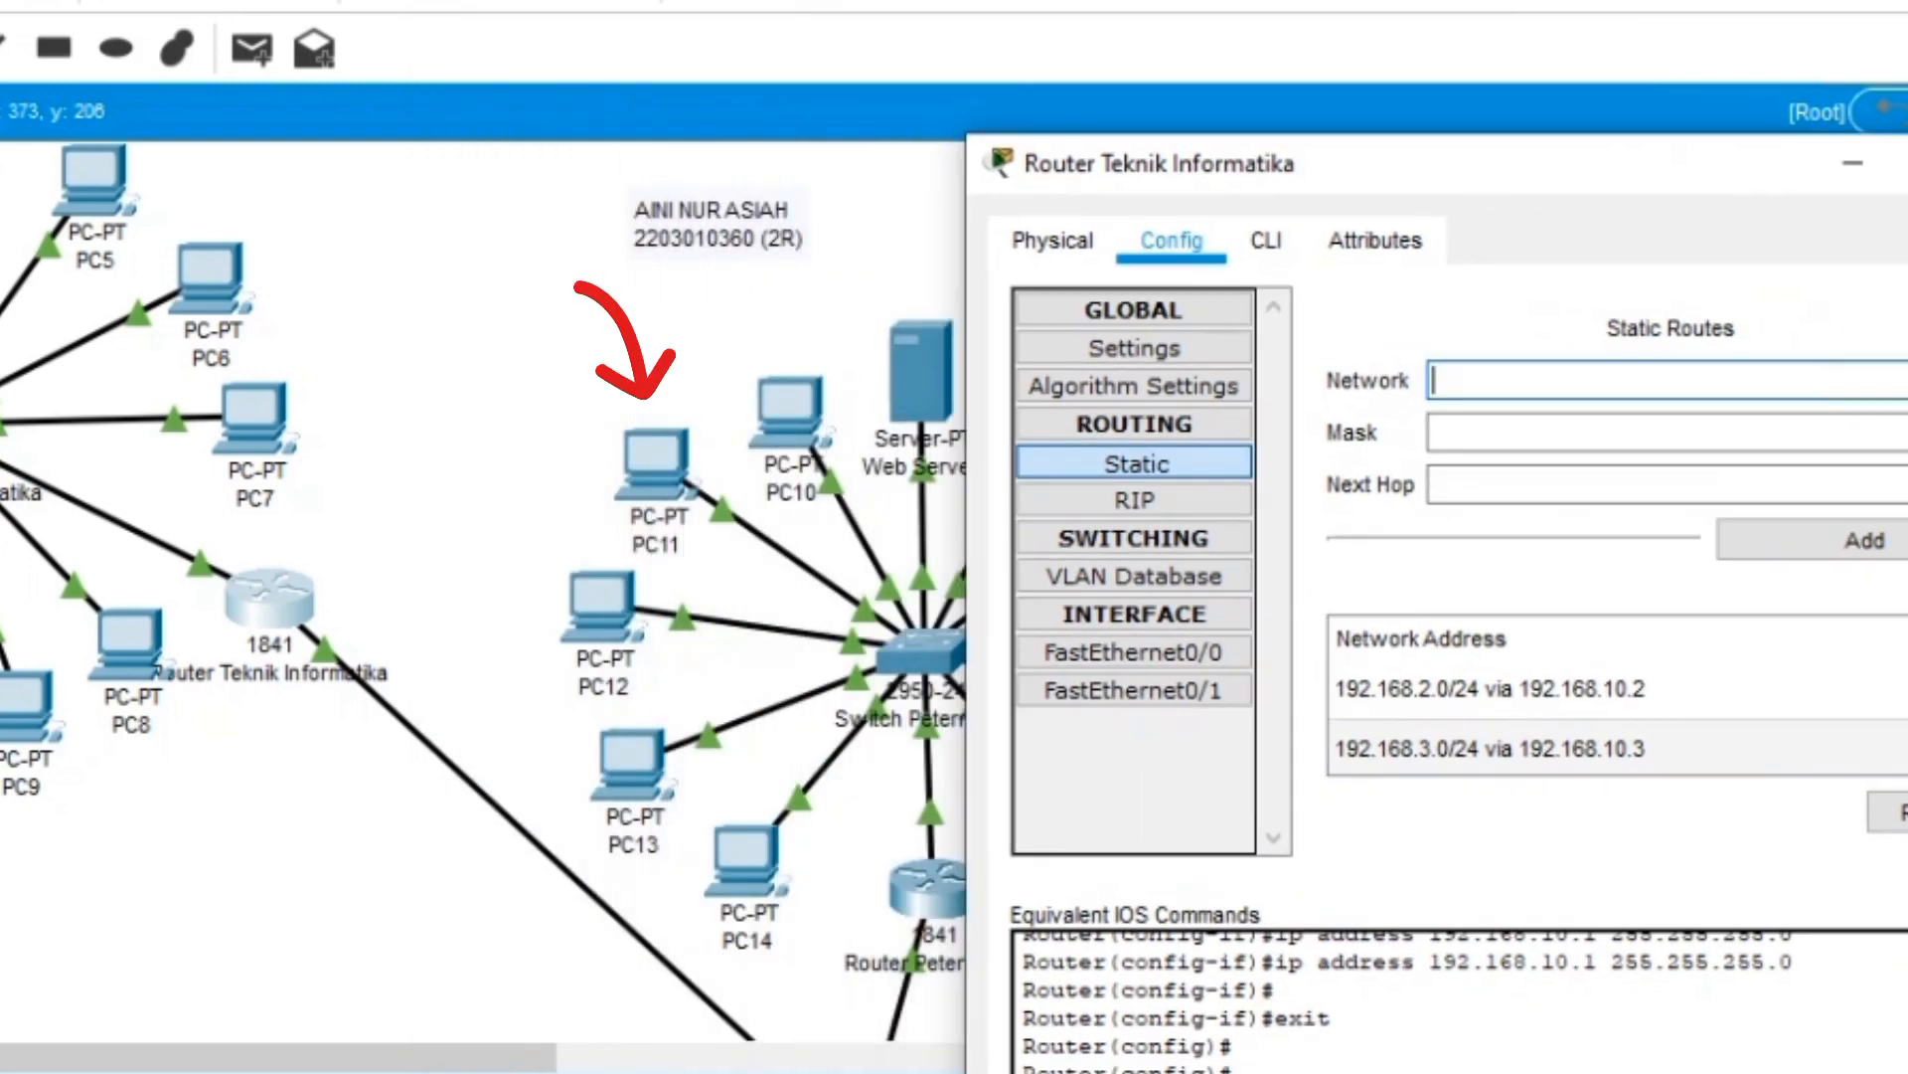
{"action": "left_click", "coordinate": [656, 465]}
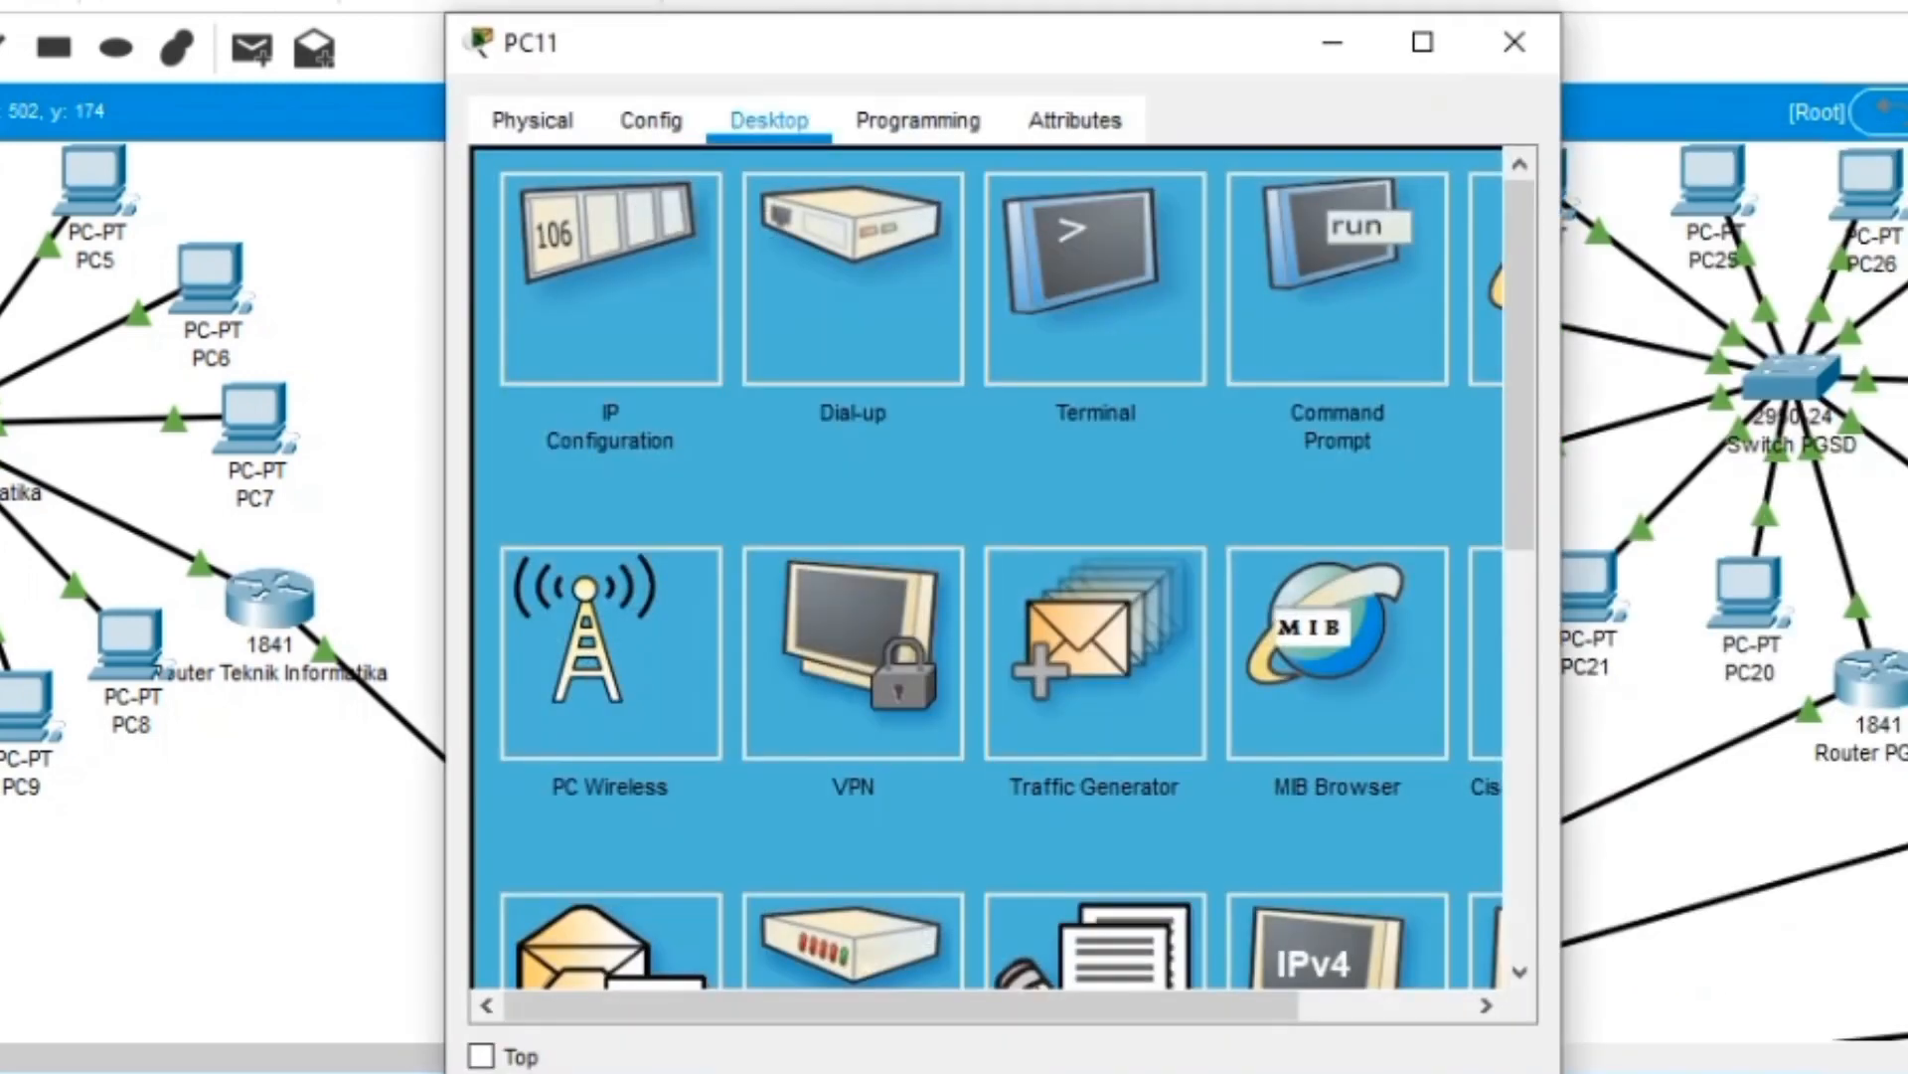
{"action": "left_click", "coordinate": [610, 278]}
{"action": "left_click", "coordinate": [909, 400]}
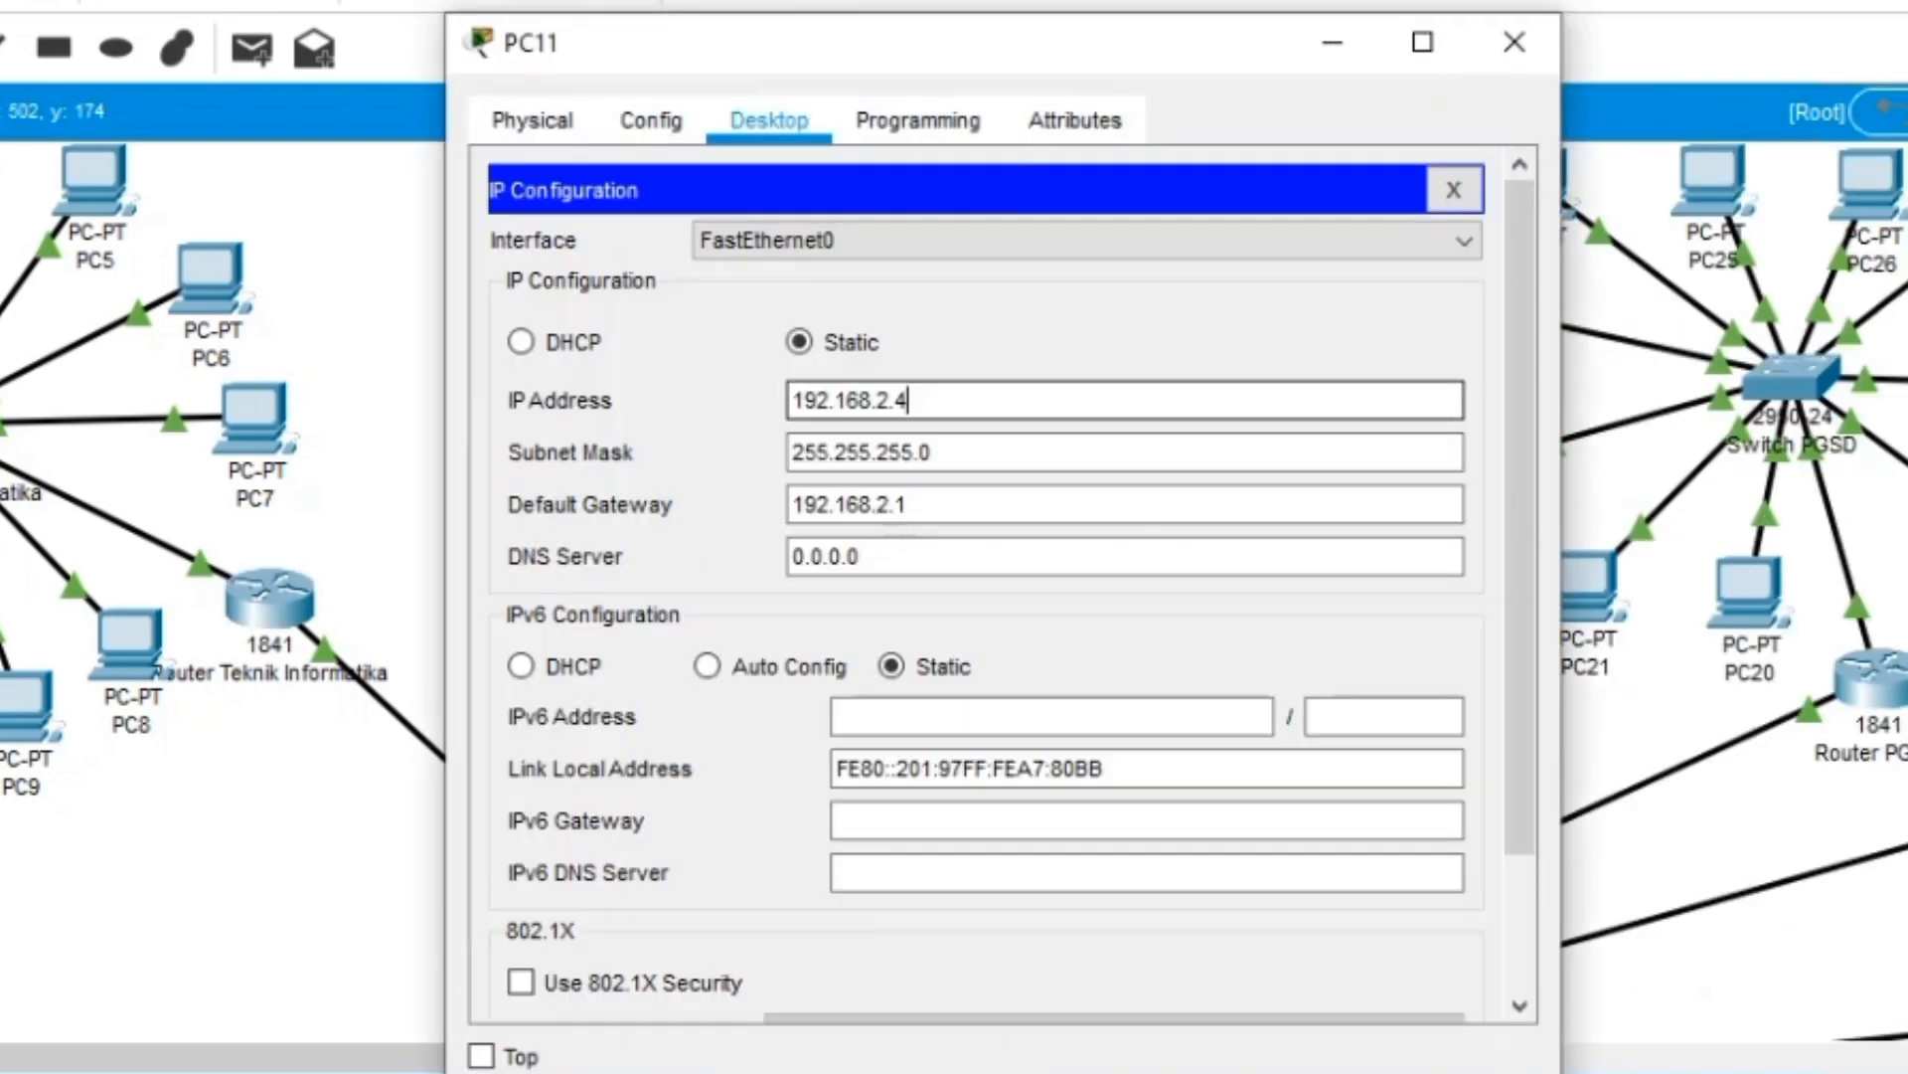
{"action": "left_click_drag", "start_coordinate": [909, 400], "coordinate": [791, 401]}
{"action": "left_click", "coordinate": [910, 401]}
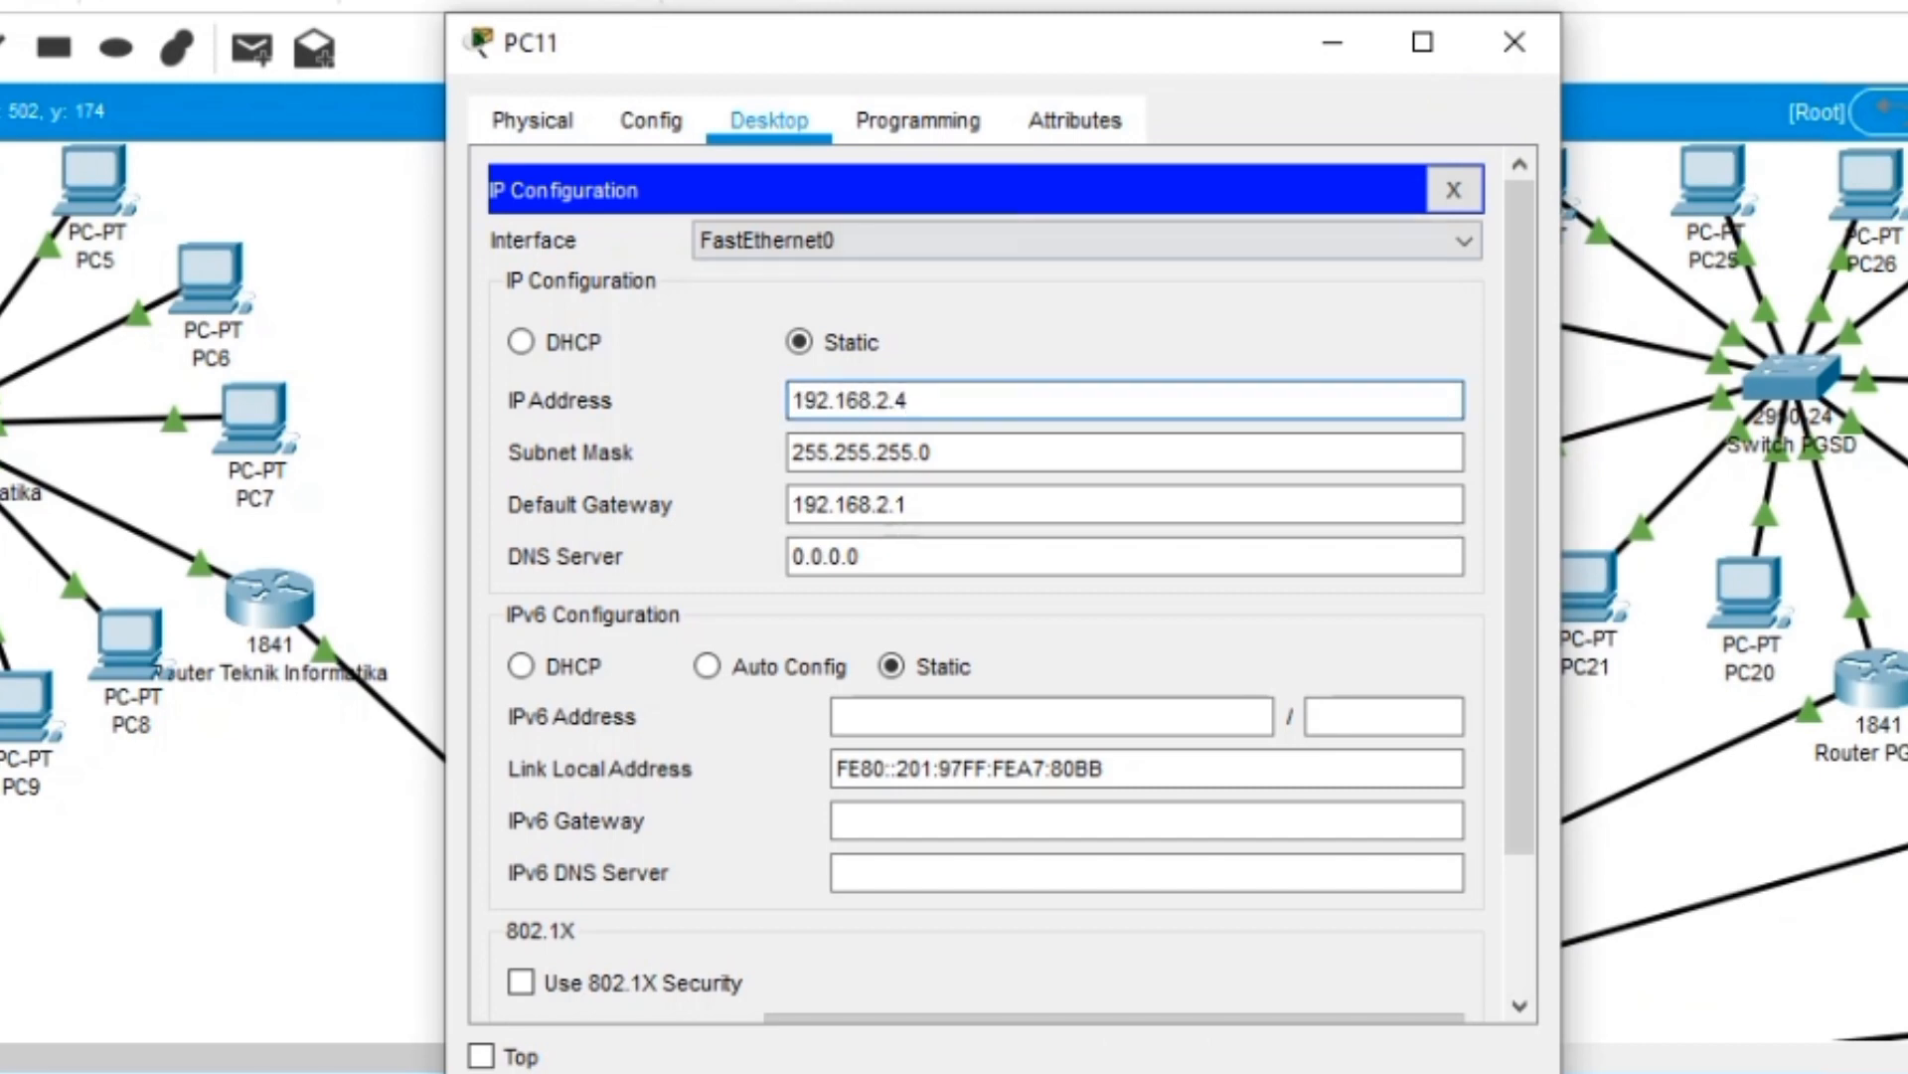
{"action": "left_click", "coordinate": [1513, 42]}
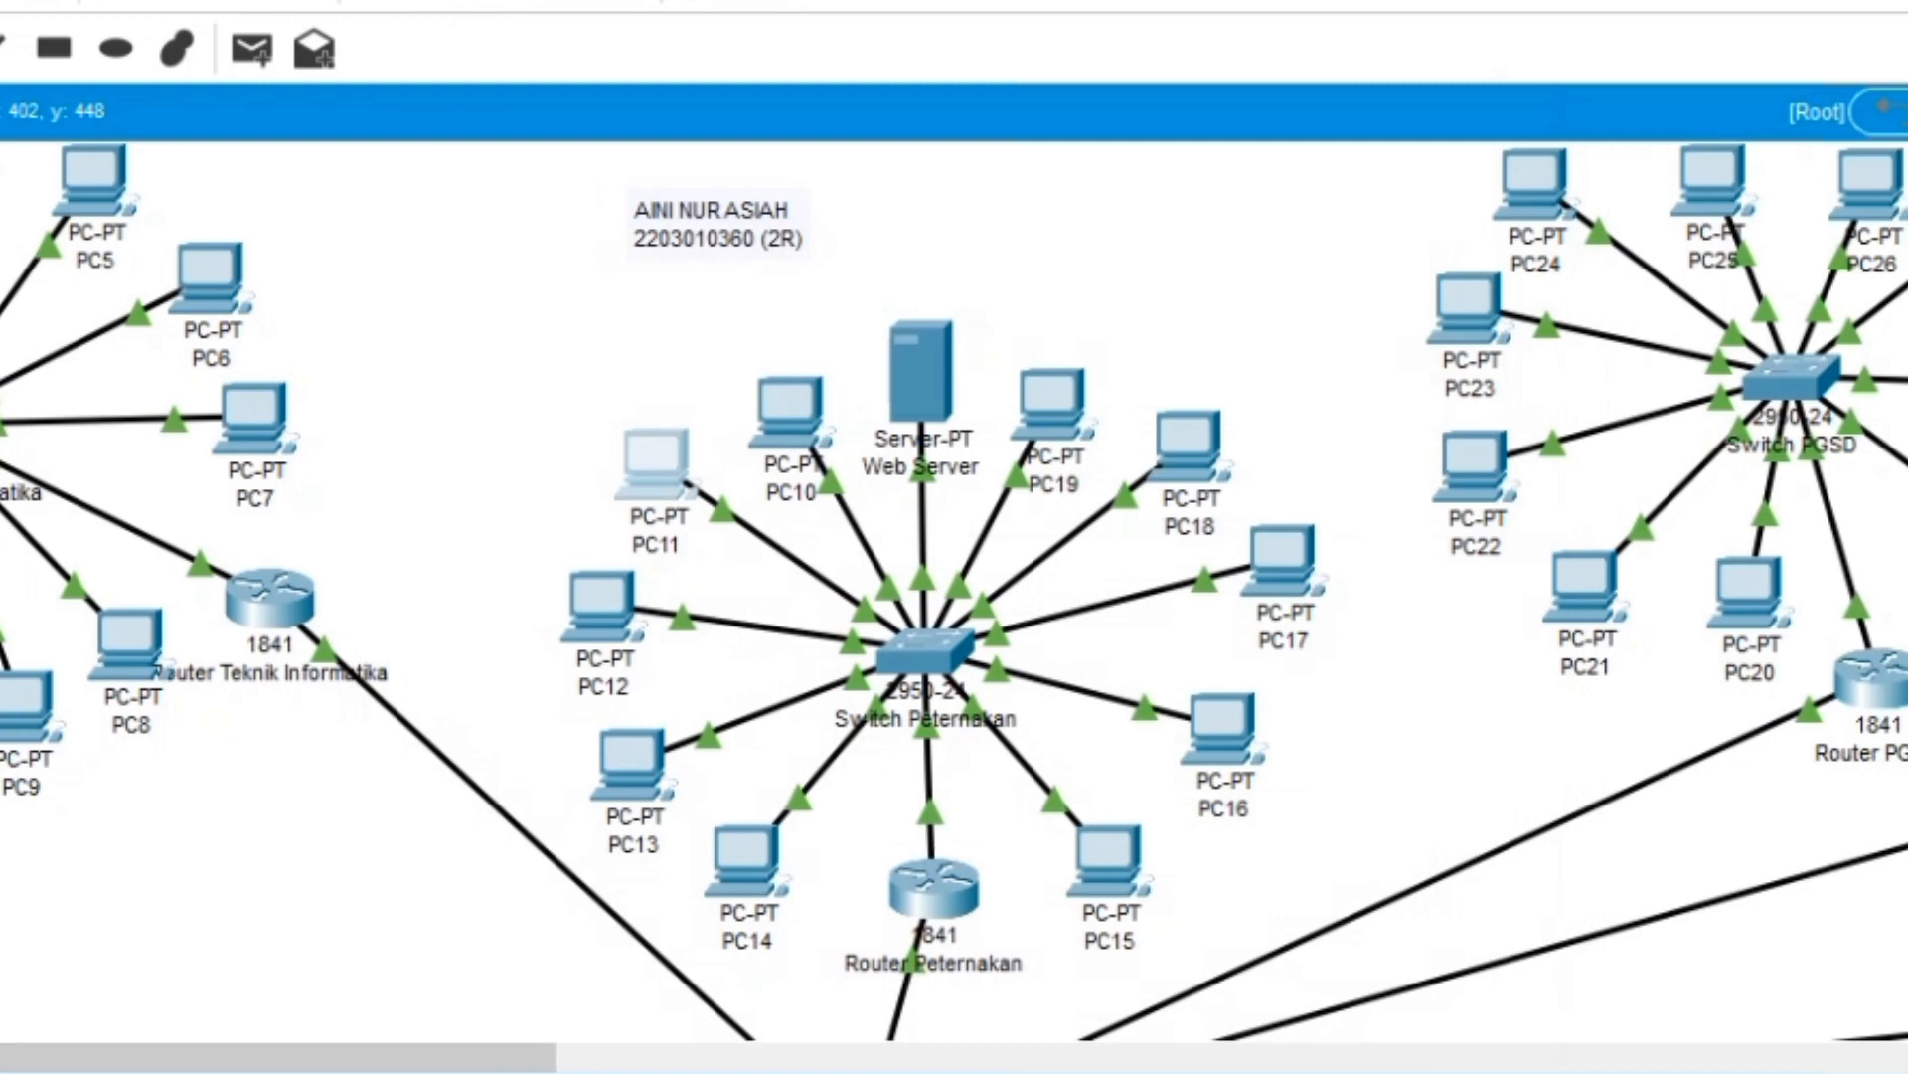
- Return to Router Teknik Informatika's static routes and point out the Peternakan network route, the mask and the next hop
{"action": "left_click", "coordinate": [1163, 1035]}
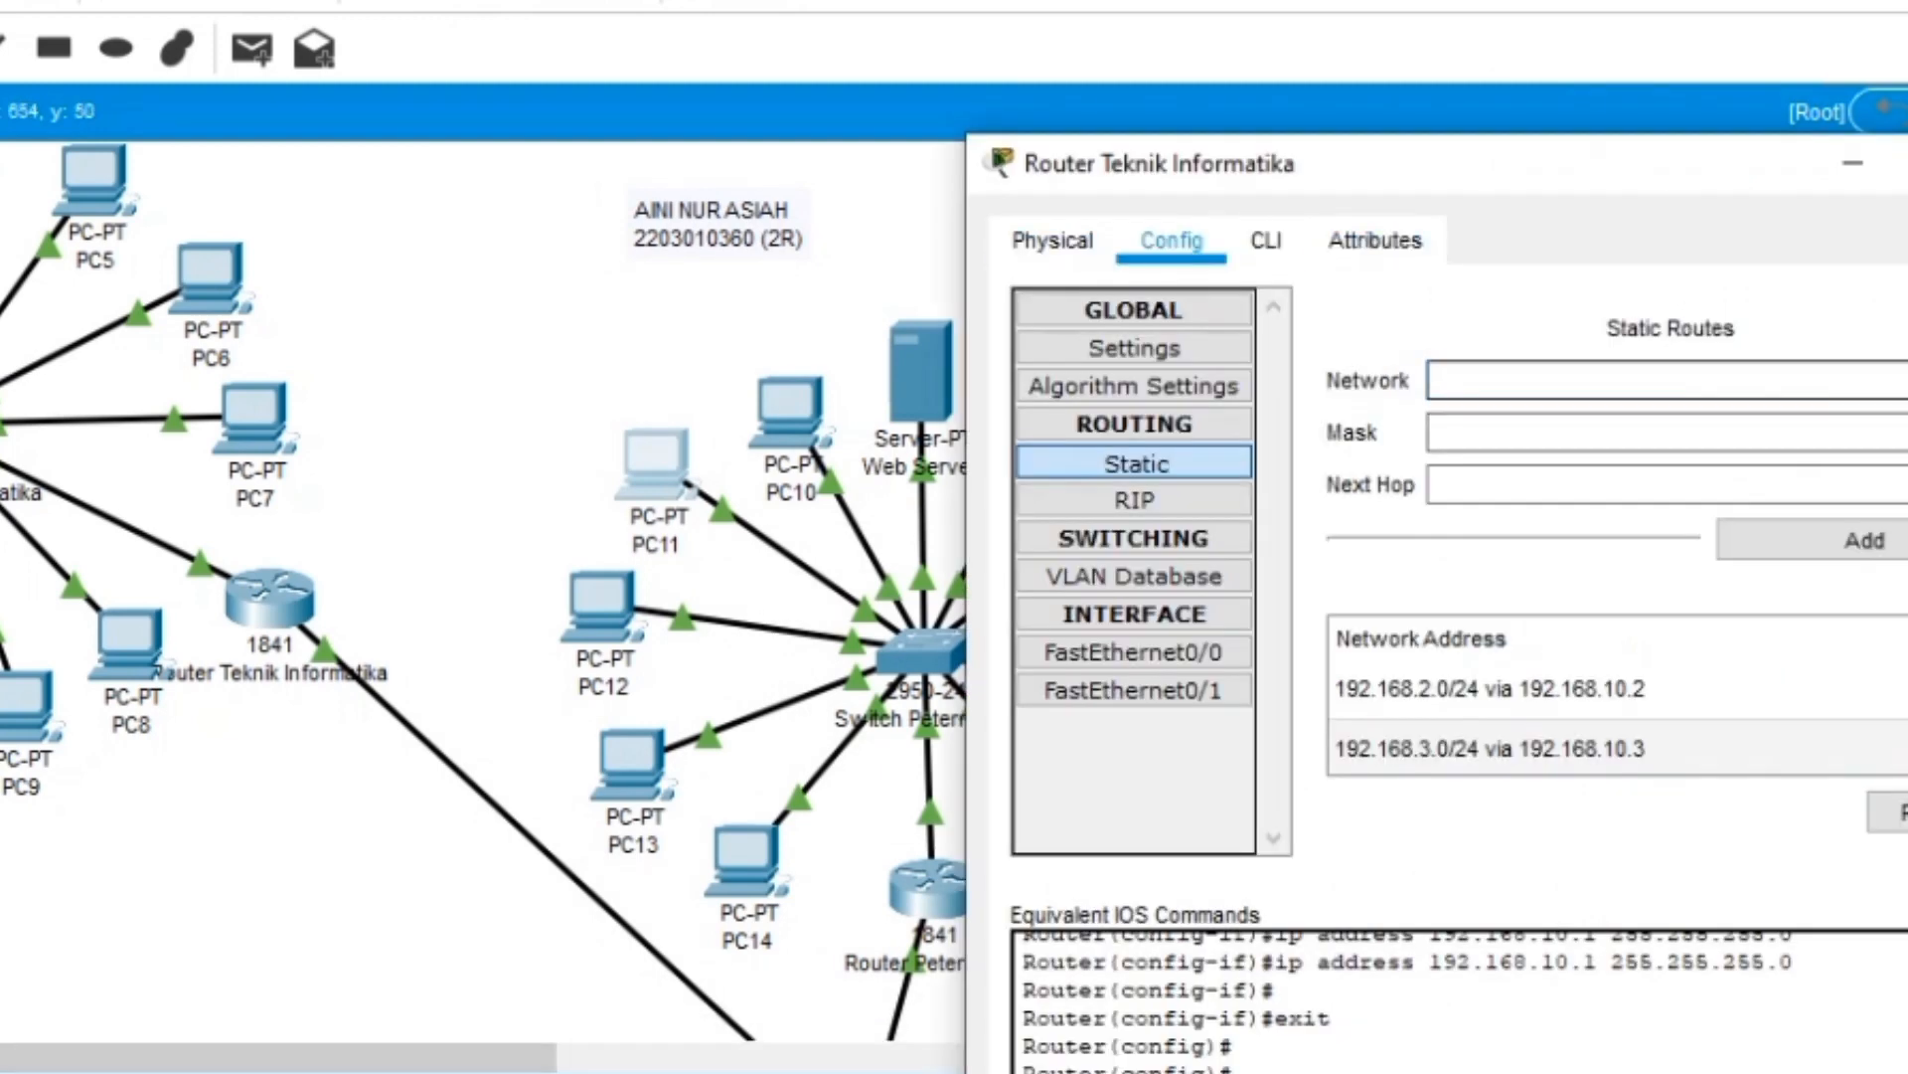
{"action": "left_click", "coordinate": [1531, 689]}
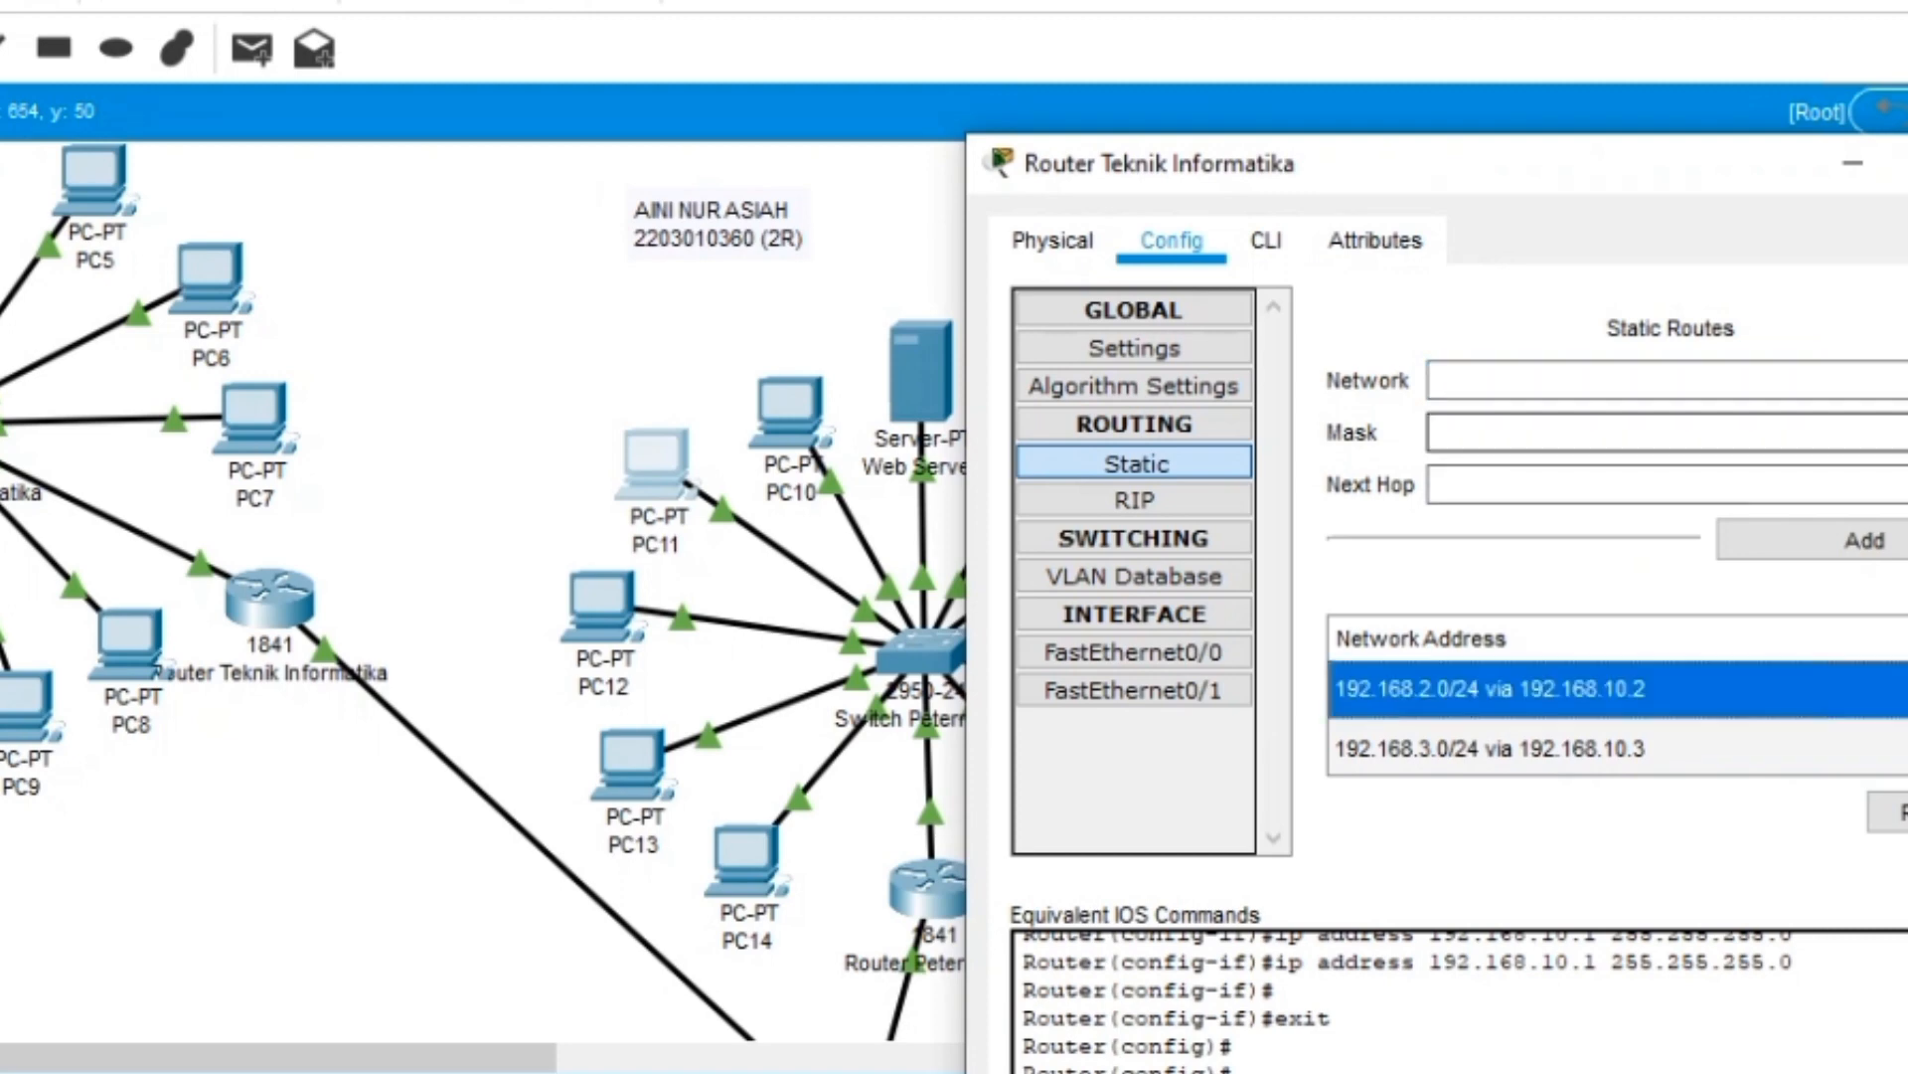
{"action": "left_click", "coordinate": [1437, 432]}
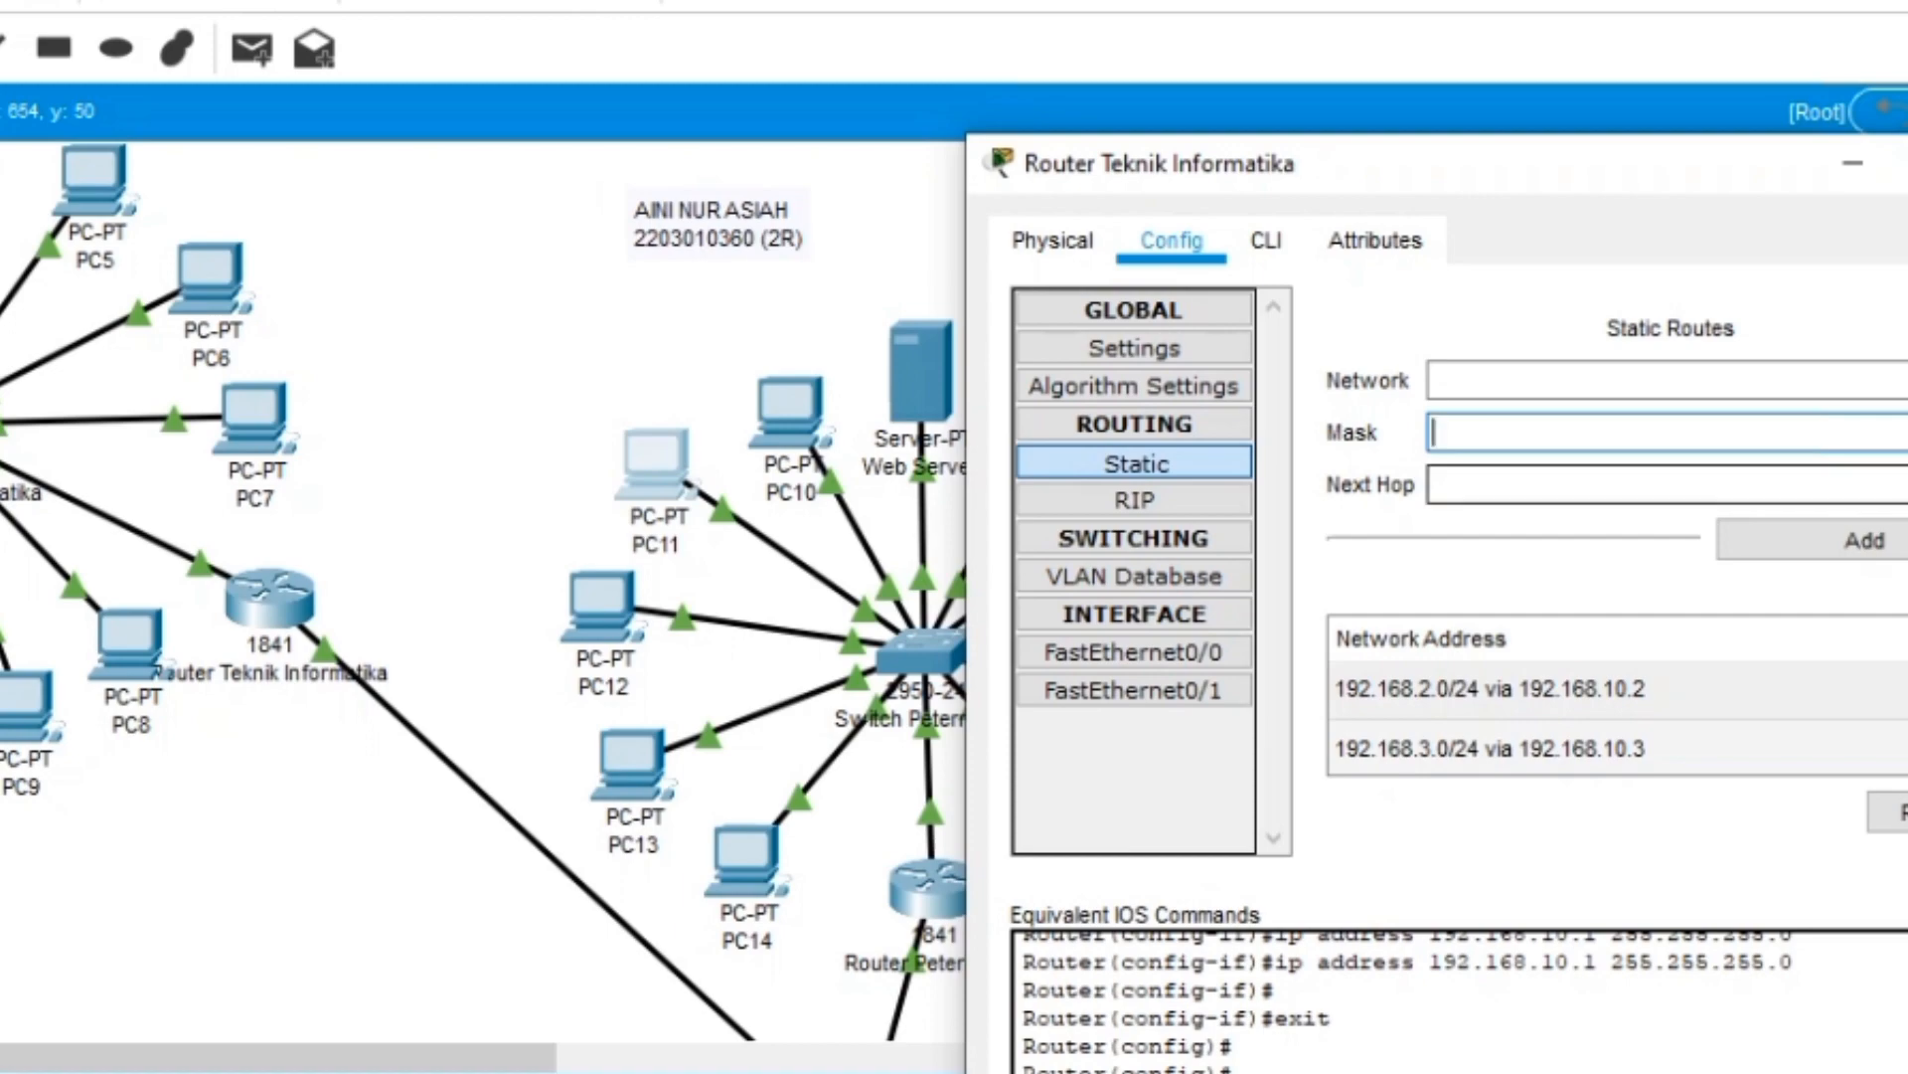
{"action": "left_click", "coordinate": [1436, 484]}
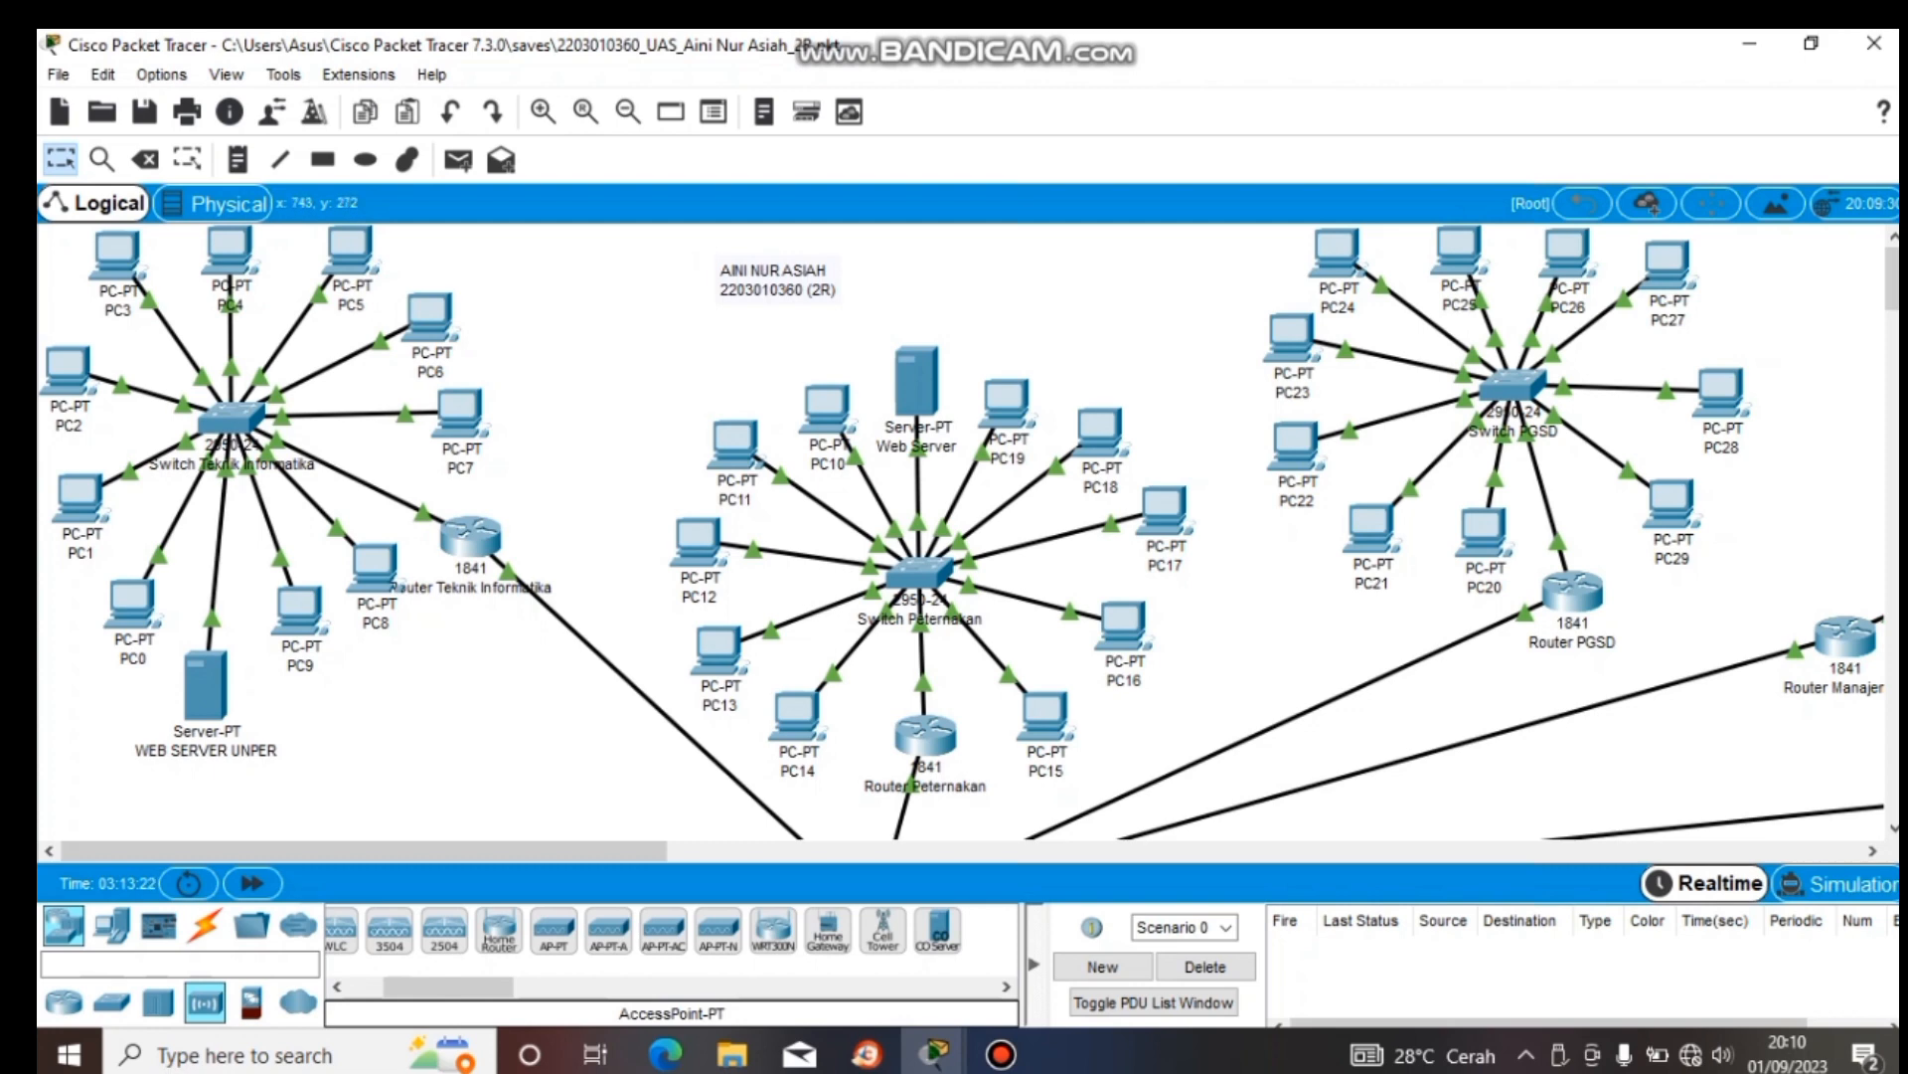
- Examine Router Peternakan and its link to Switch Peternakan, including the port labels
{"action": "scroll", "coordinate": [962, 530], "scroll_direction": "down", "scroll_amount": 2}
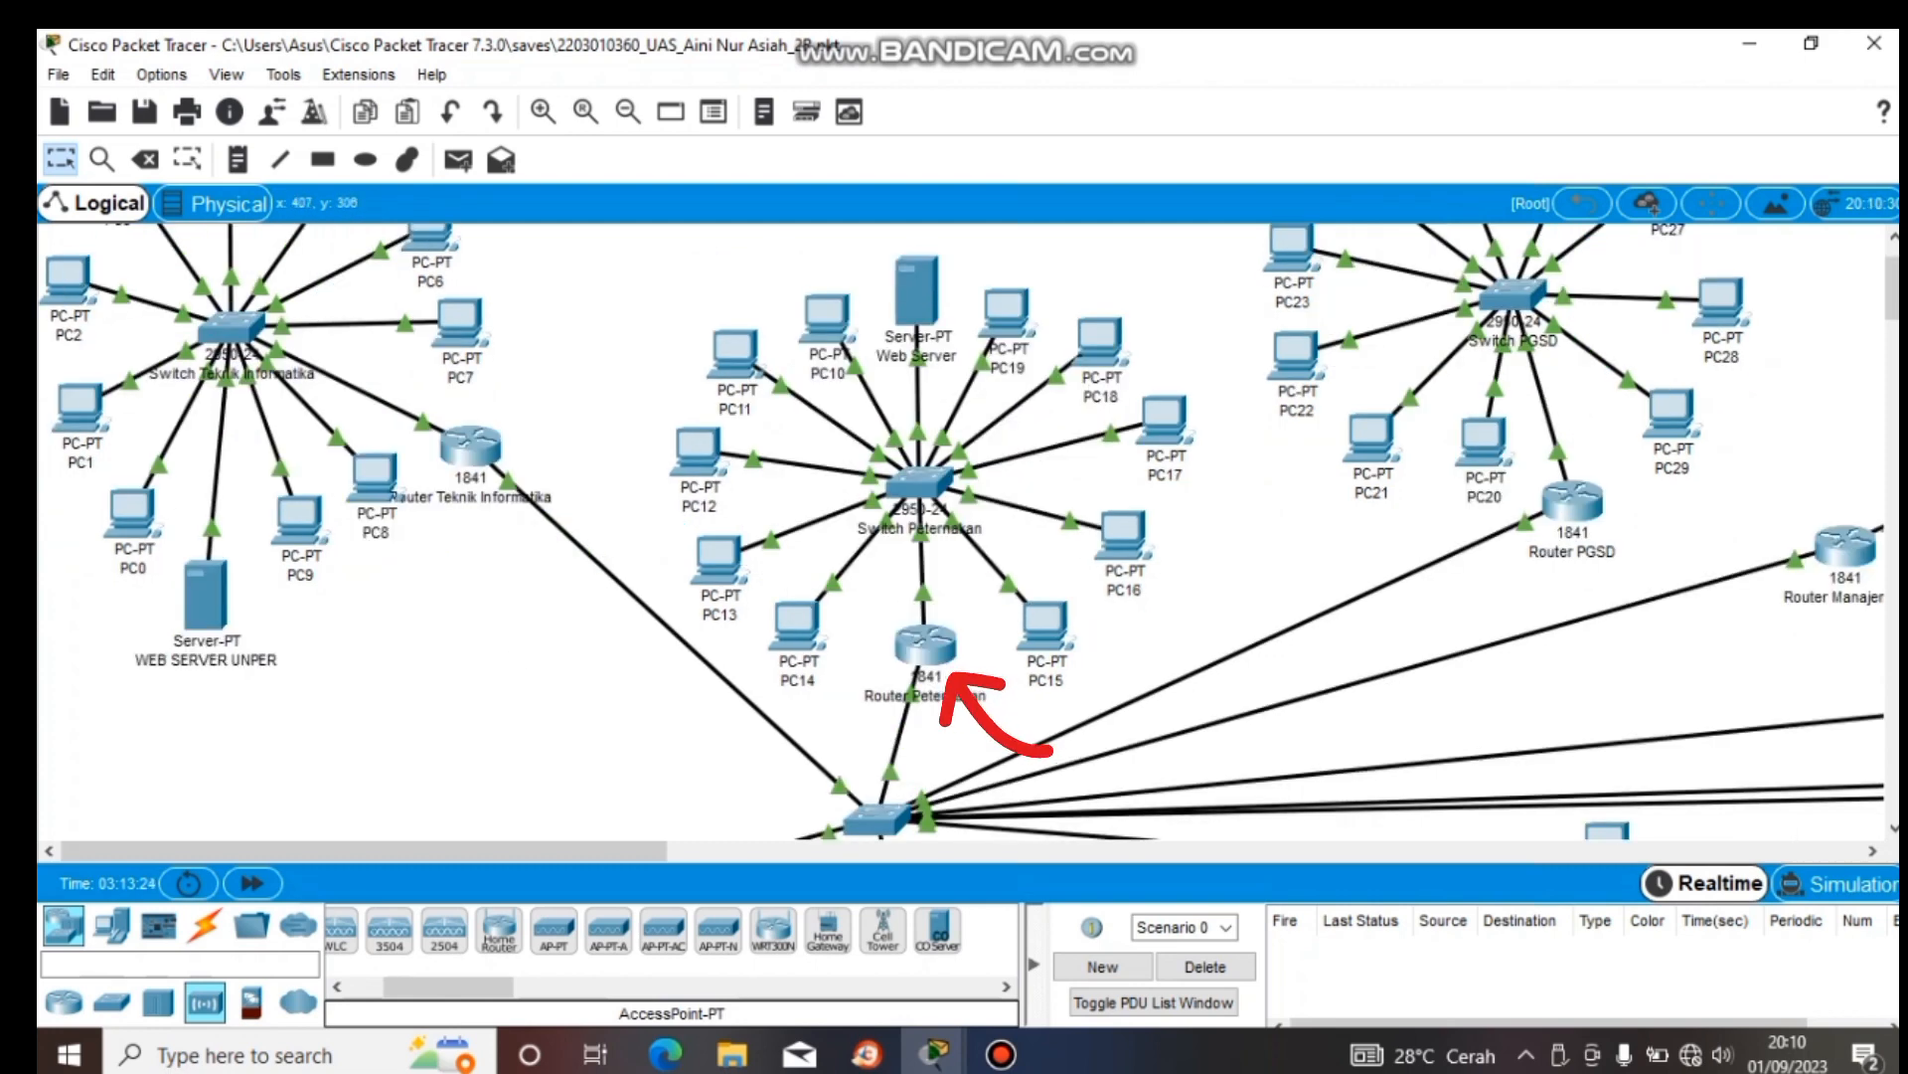
{"action": "scroll", "coordinate": [962, 531], "scroll_direction": "up", "scroll_amount": 2}
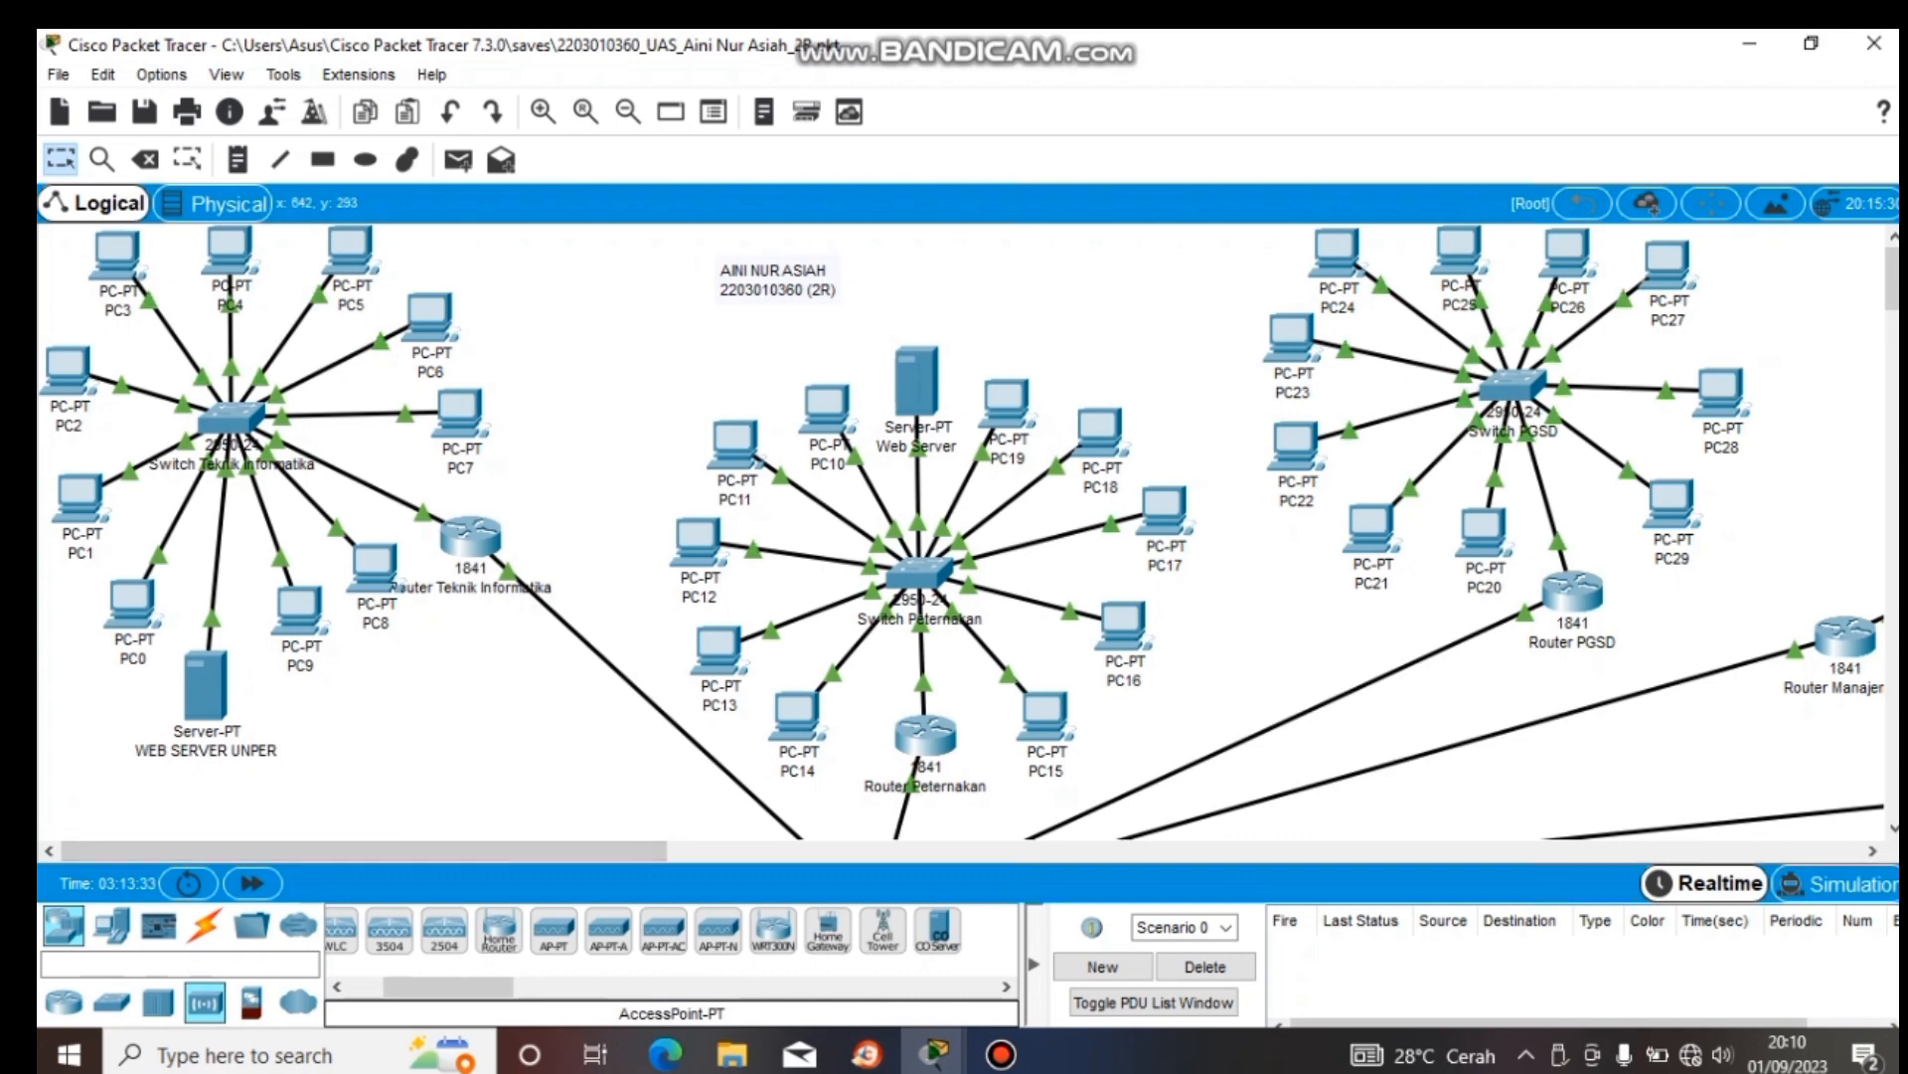
{"action": "mouse_move", "coordinate": [879, 611]}
{"action": "left_mouse_down"}
{"action": "mouse_move", "coordinate": [979, 606]}
{"action": "mouse_move", "coordinate": [900, 596]}
{"action": "left_mouse_up"}
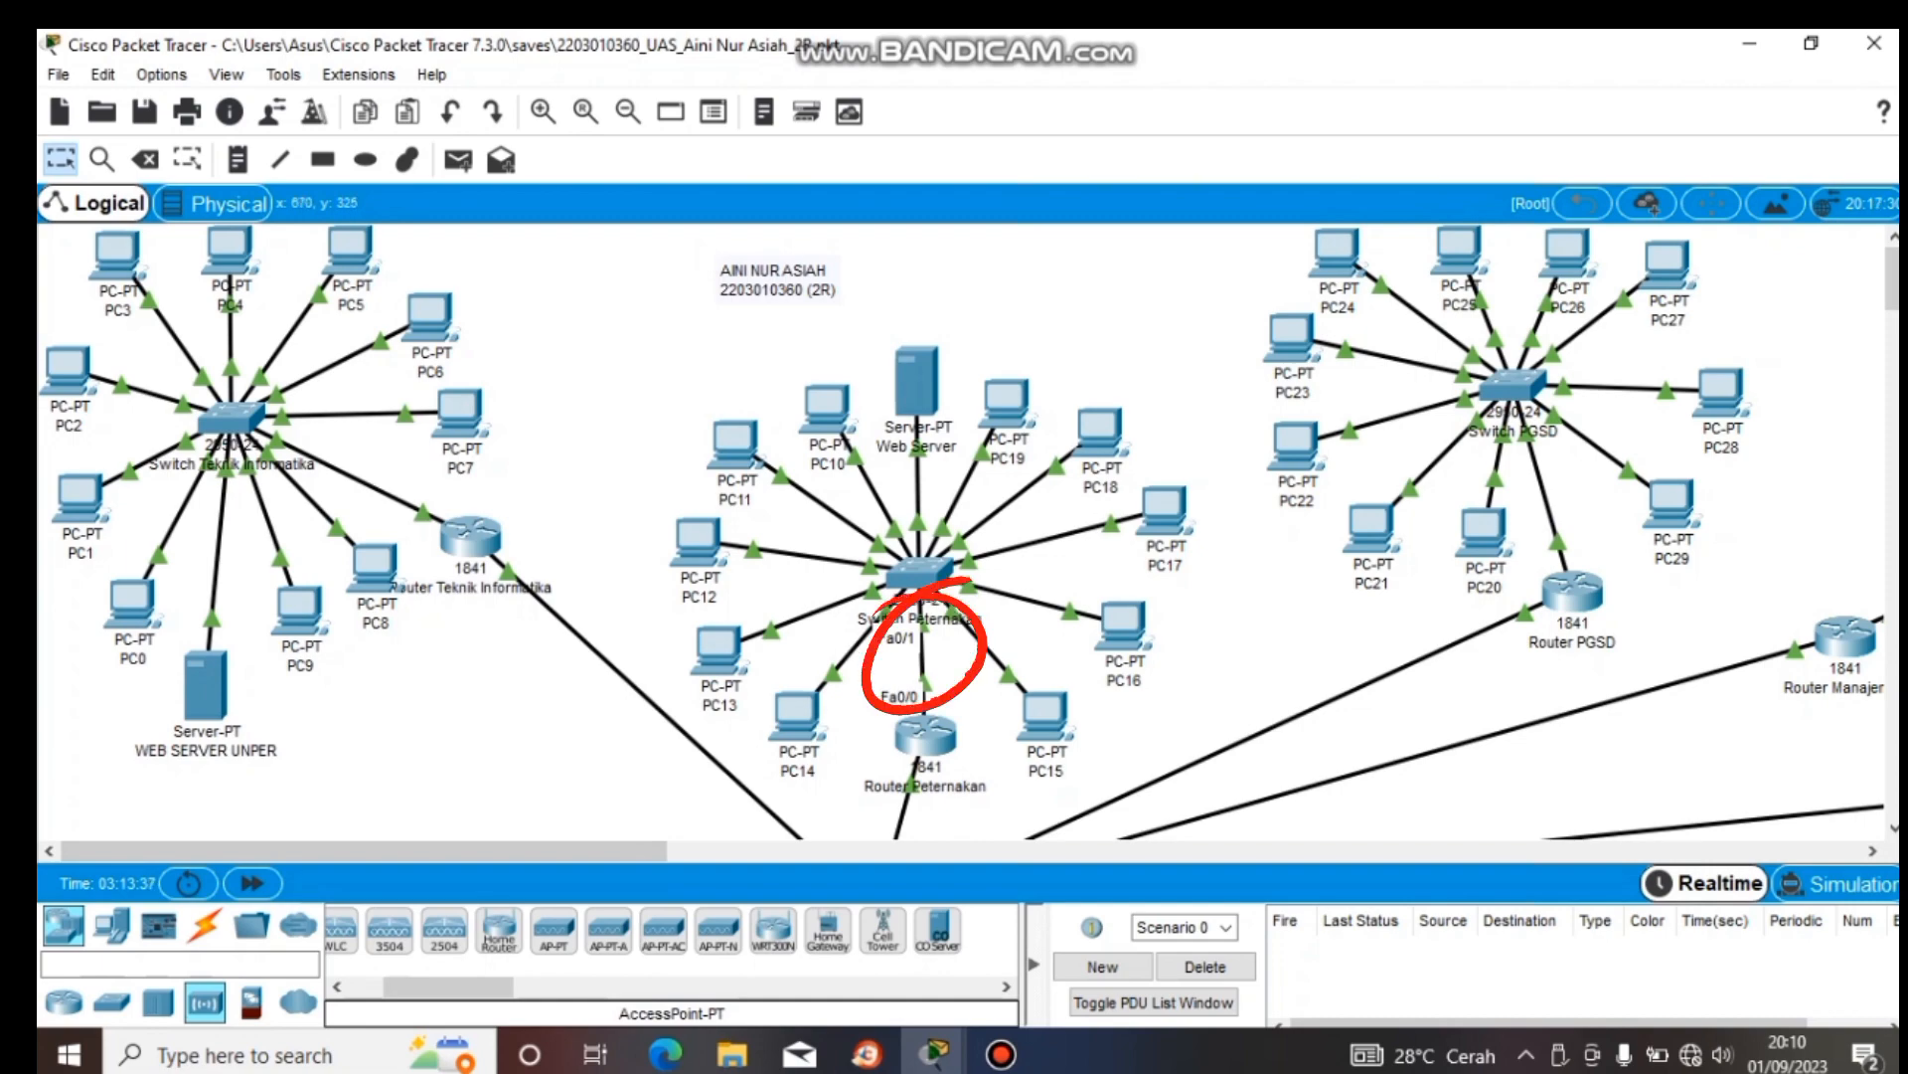
- Inspect the IP address of FastEthernet0/1 in the configuration of Router Peternakan
{"action": "scroll", "coordinate": [970, 531], "scroll_direction": "down", "scroll_amount": 1}
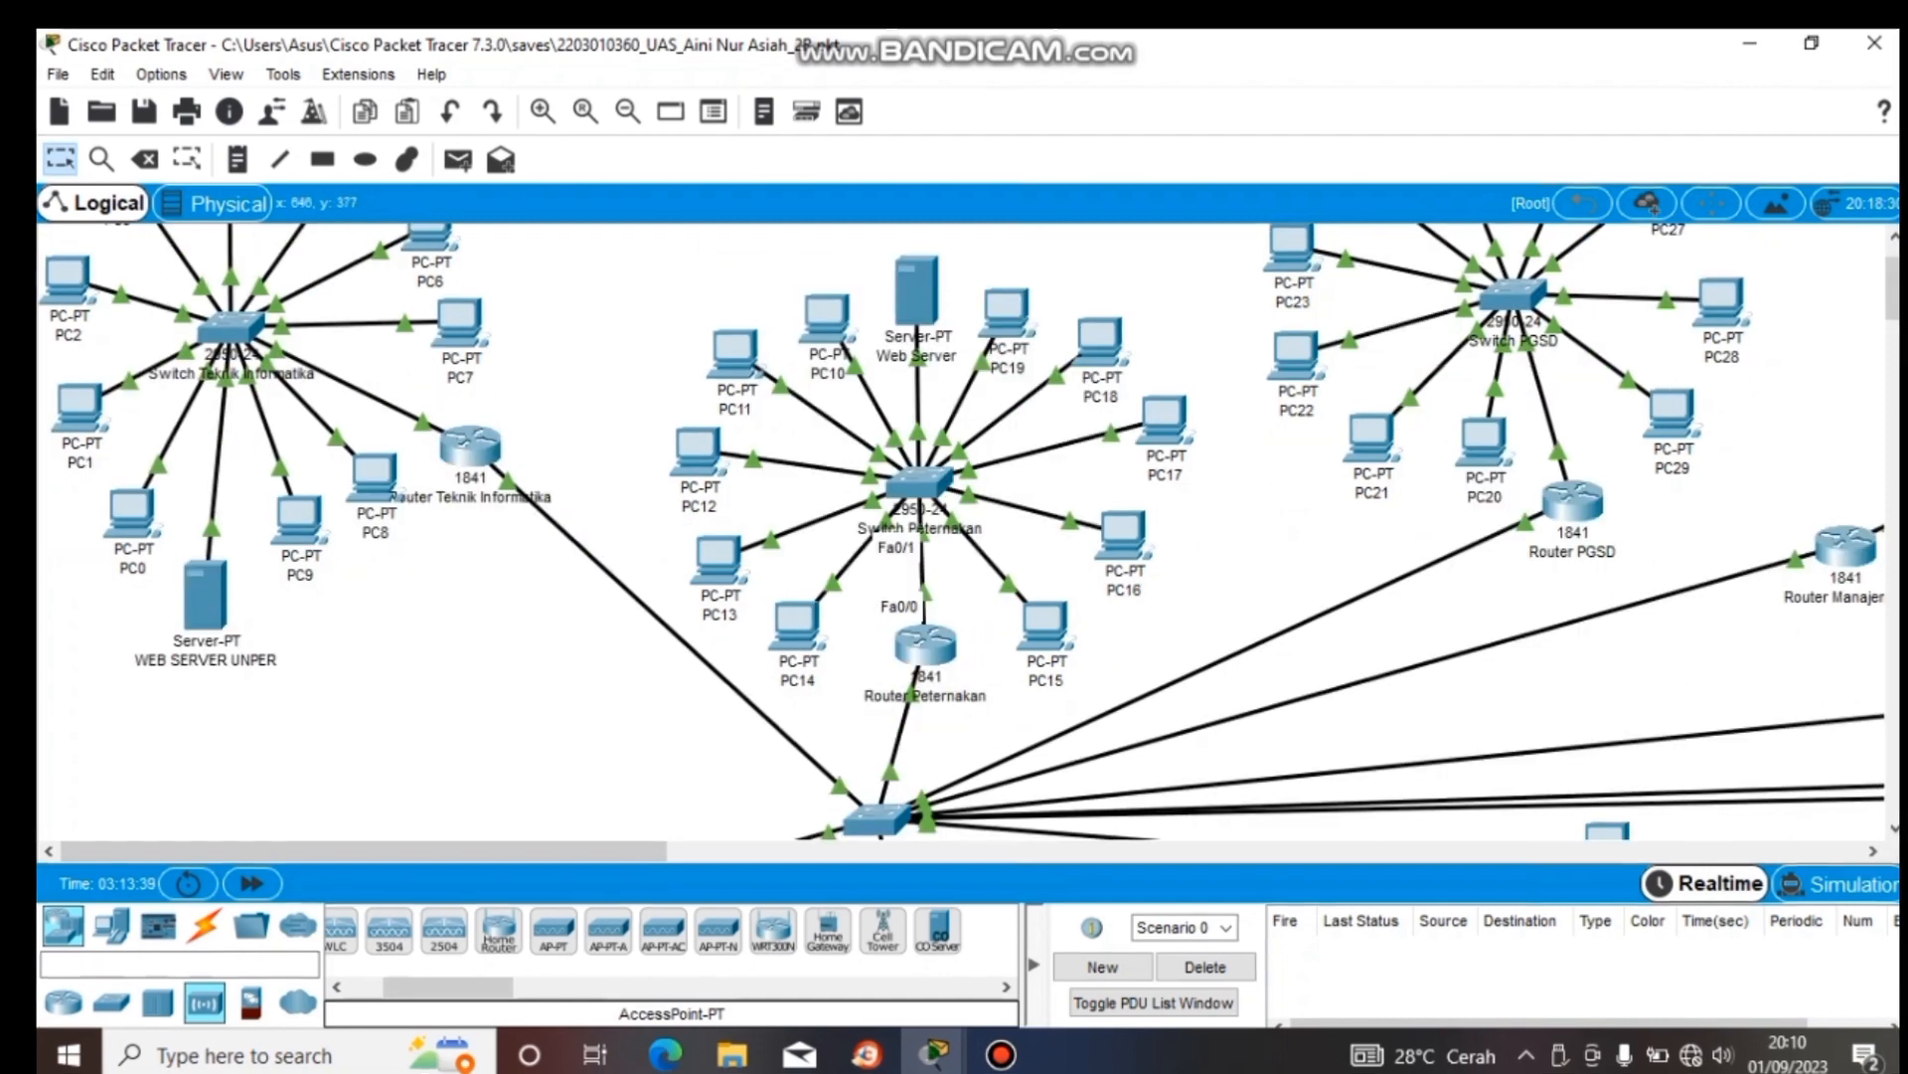
{"action": "left_click", "coordinate": [925, 646]}
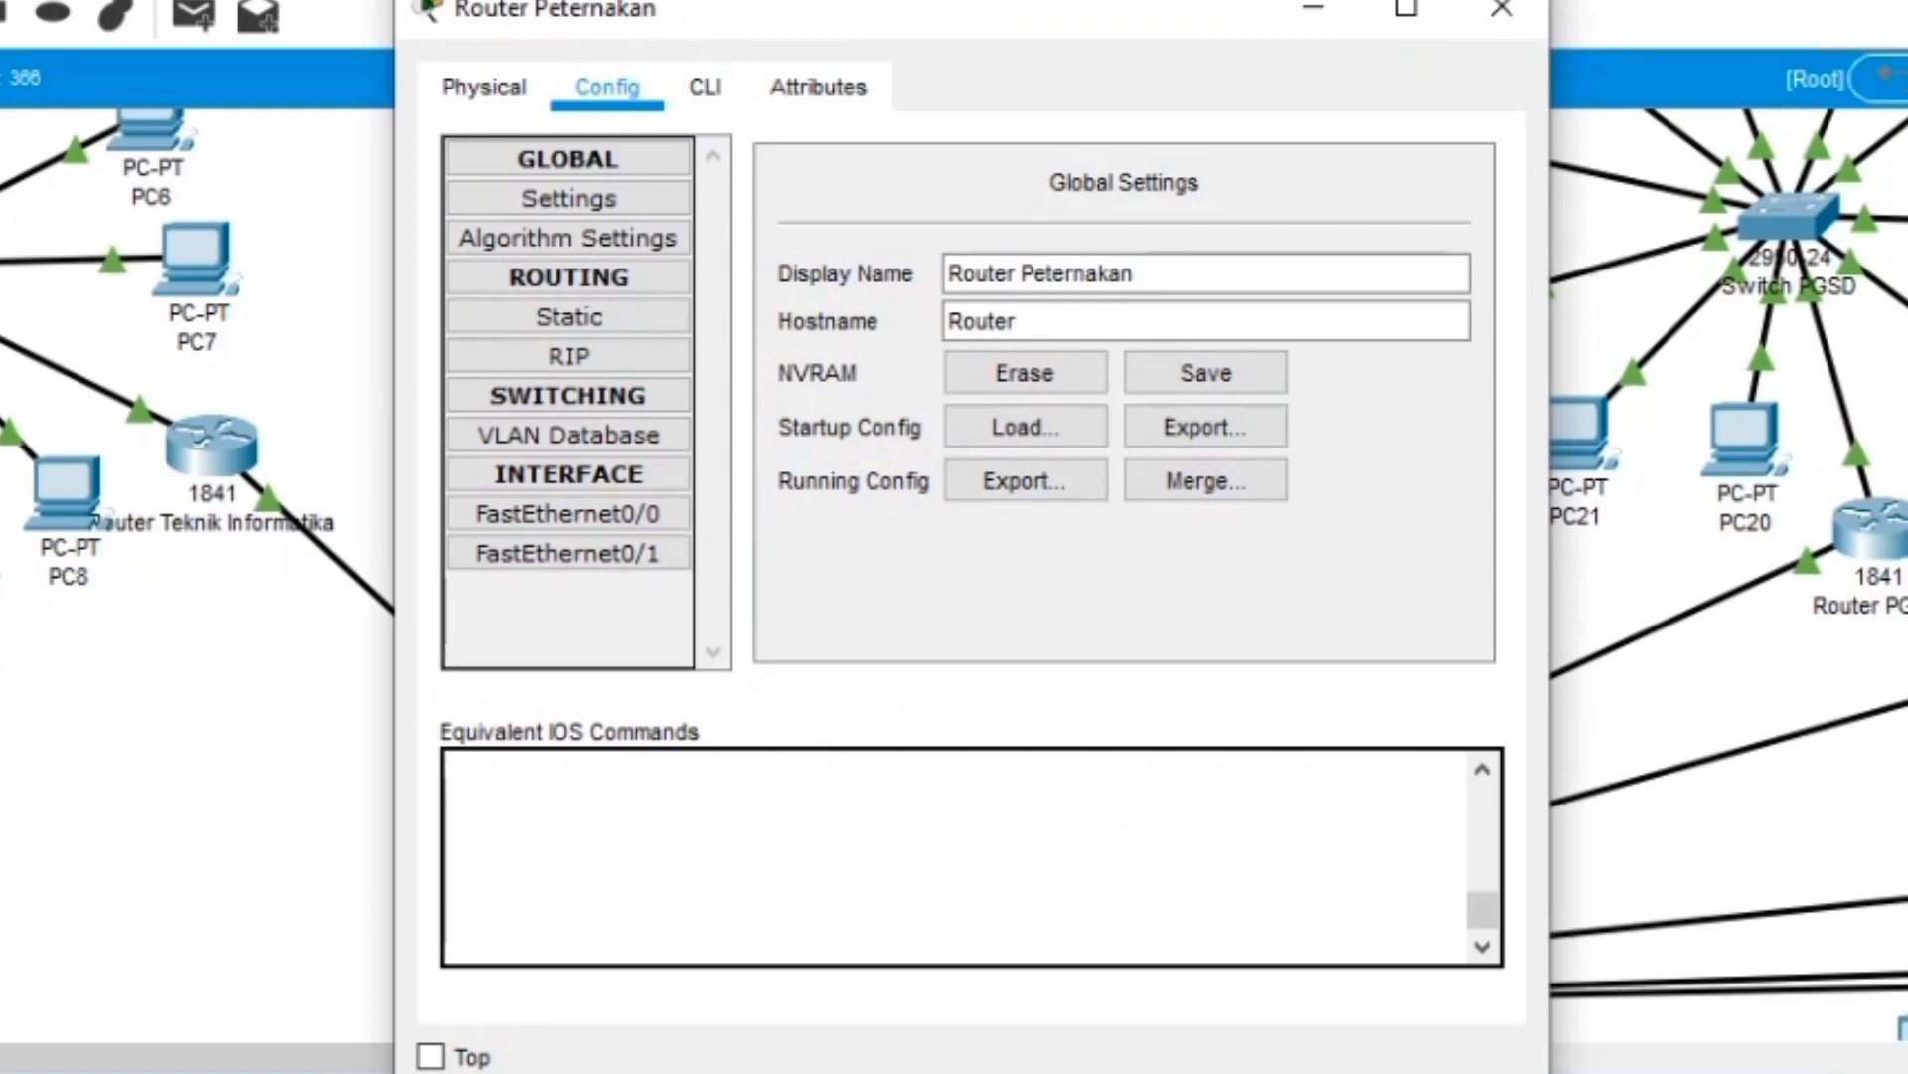
{"action": "left_click", "coordinate": [569, 554]}
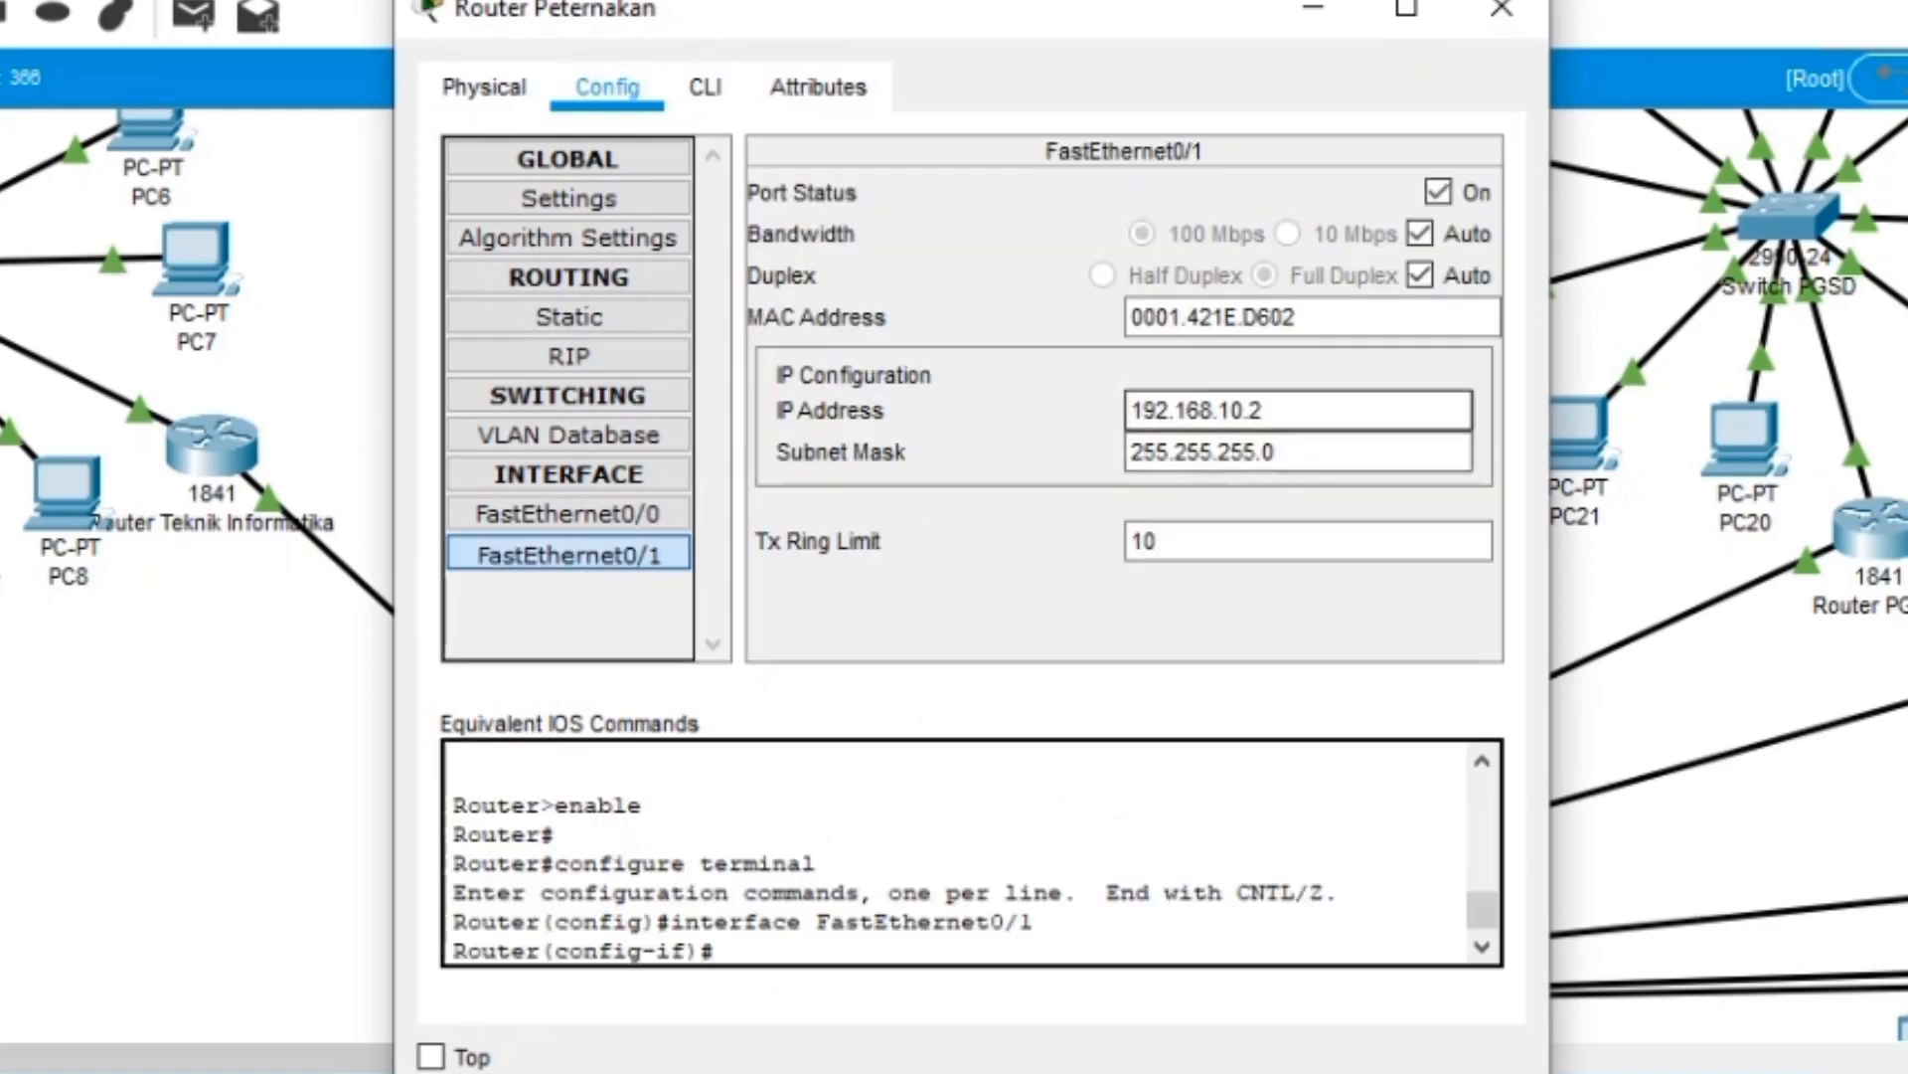
{"action": "left_click_drag", "start_coordinate": [1262, 411], "coordinate": [1130, 410]}
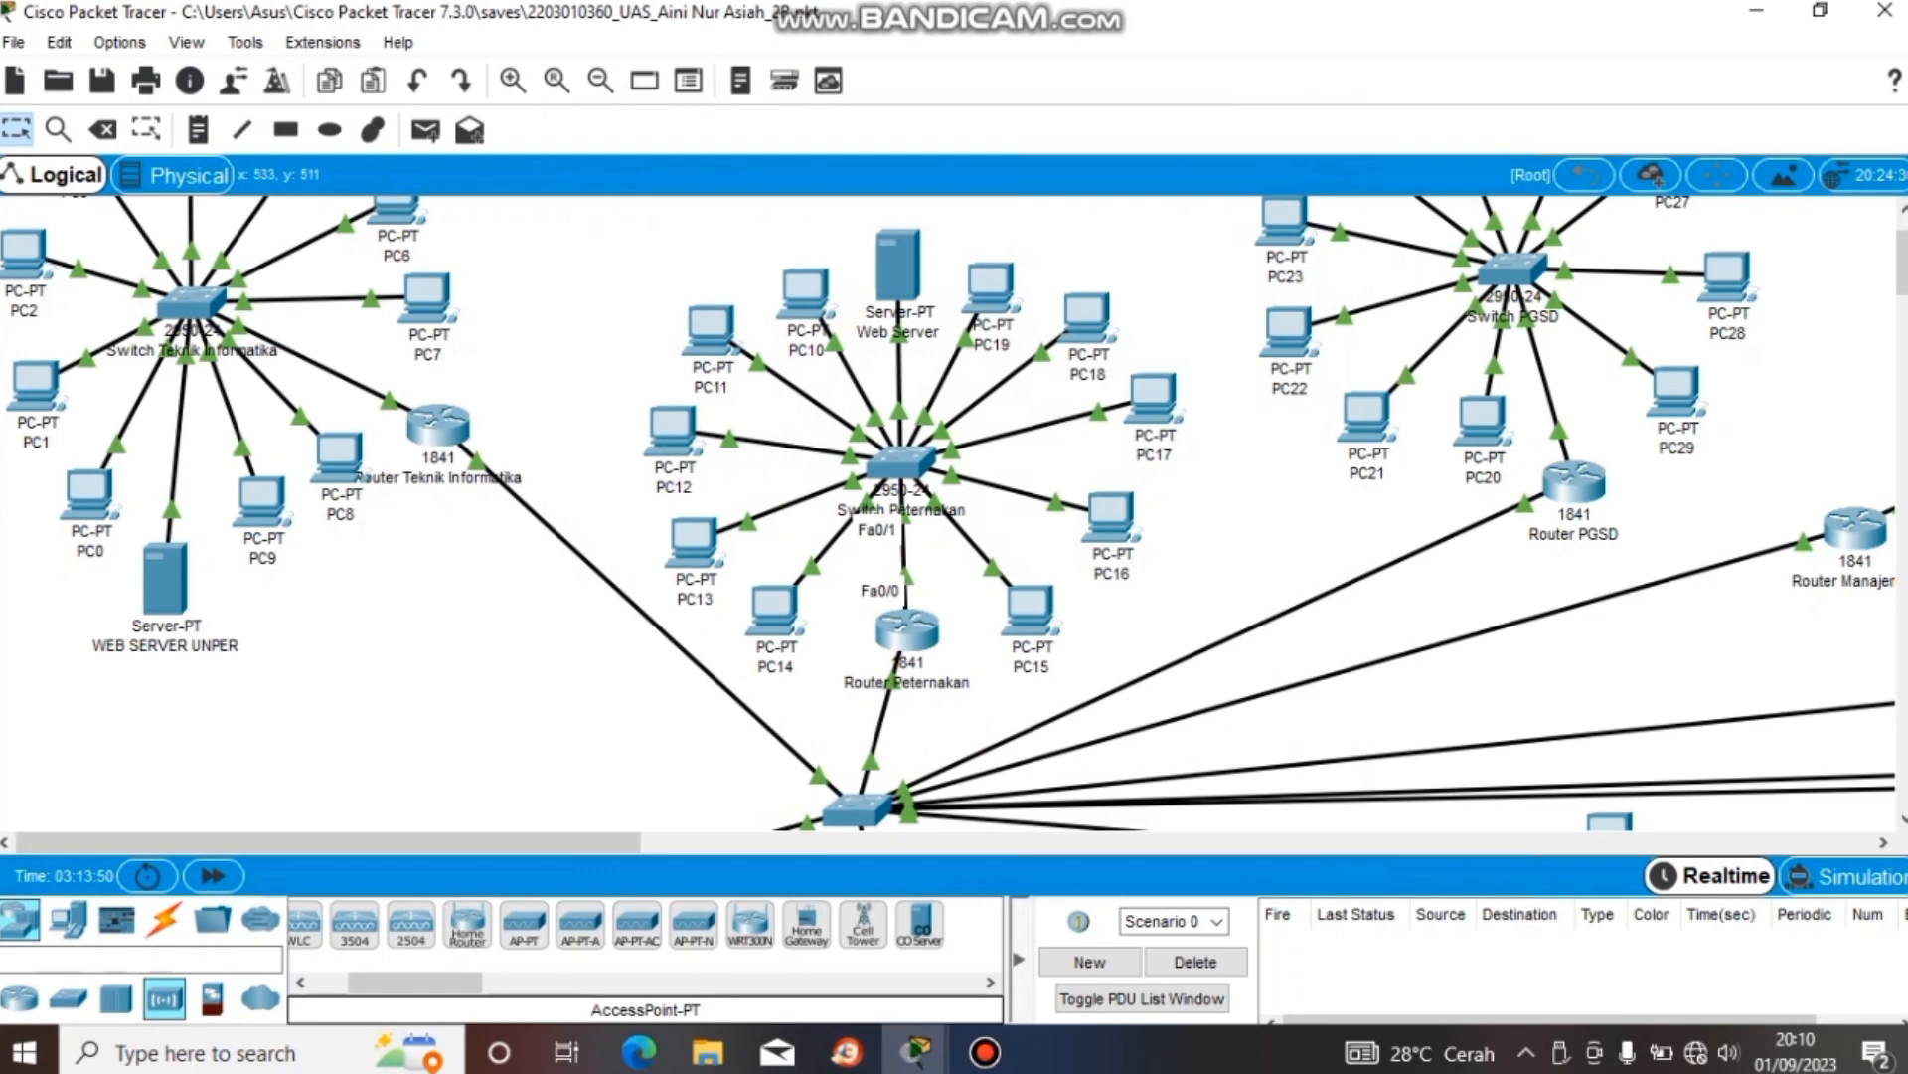
- Bring back Router Teknik Informatika's static routes and point out the 192.168.2.0/24 route and the next hop entry
{"action": "left_click", "coordinate": [916, 1052]}
{"action": "left_click", "coordinate": [1067, 934]}
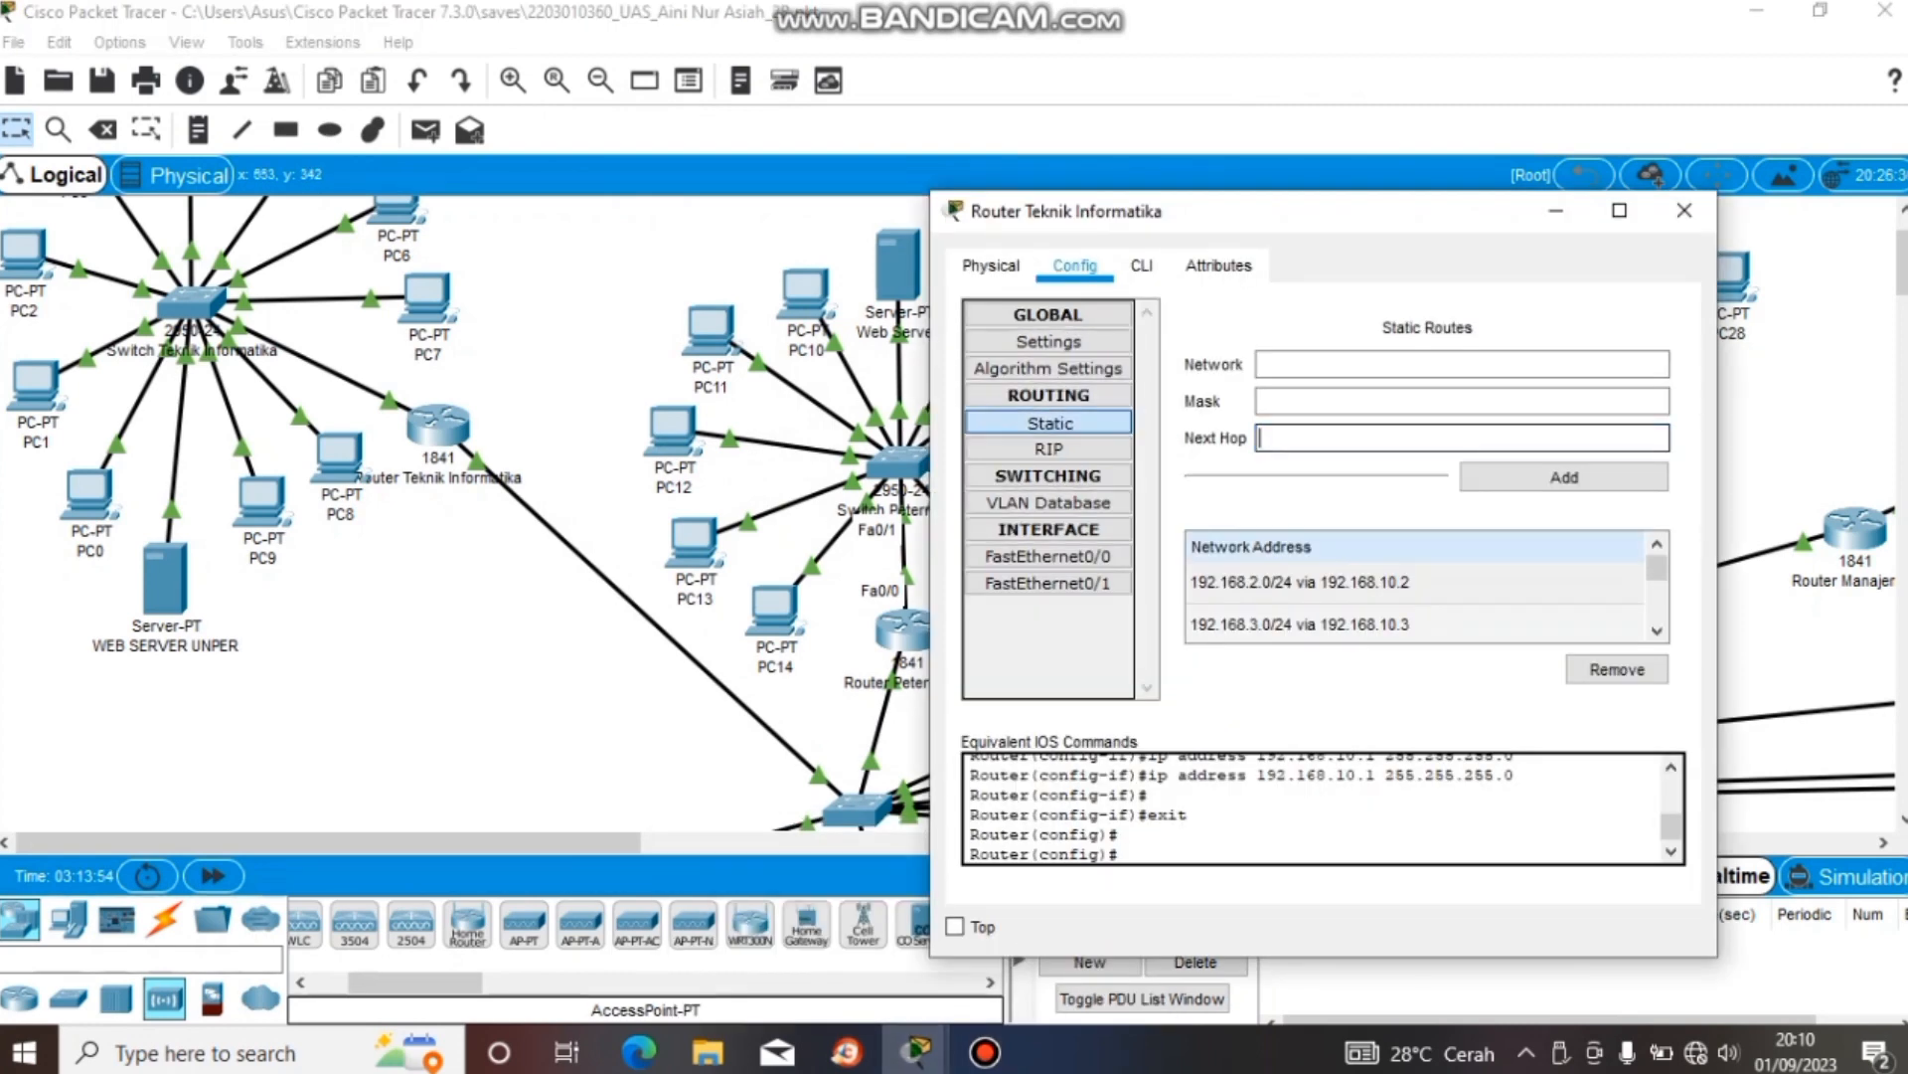
{"action": "left_click", "coordinate": [1412, 583]}
{"action": "left_click", "coordinate": [1260, 439]}
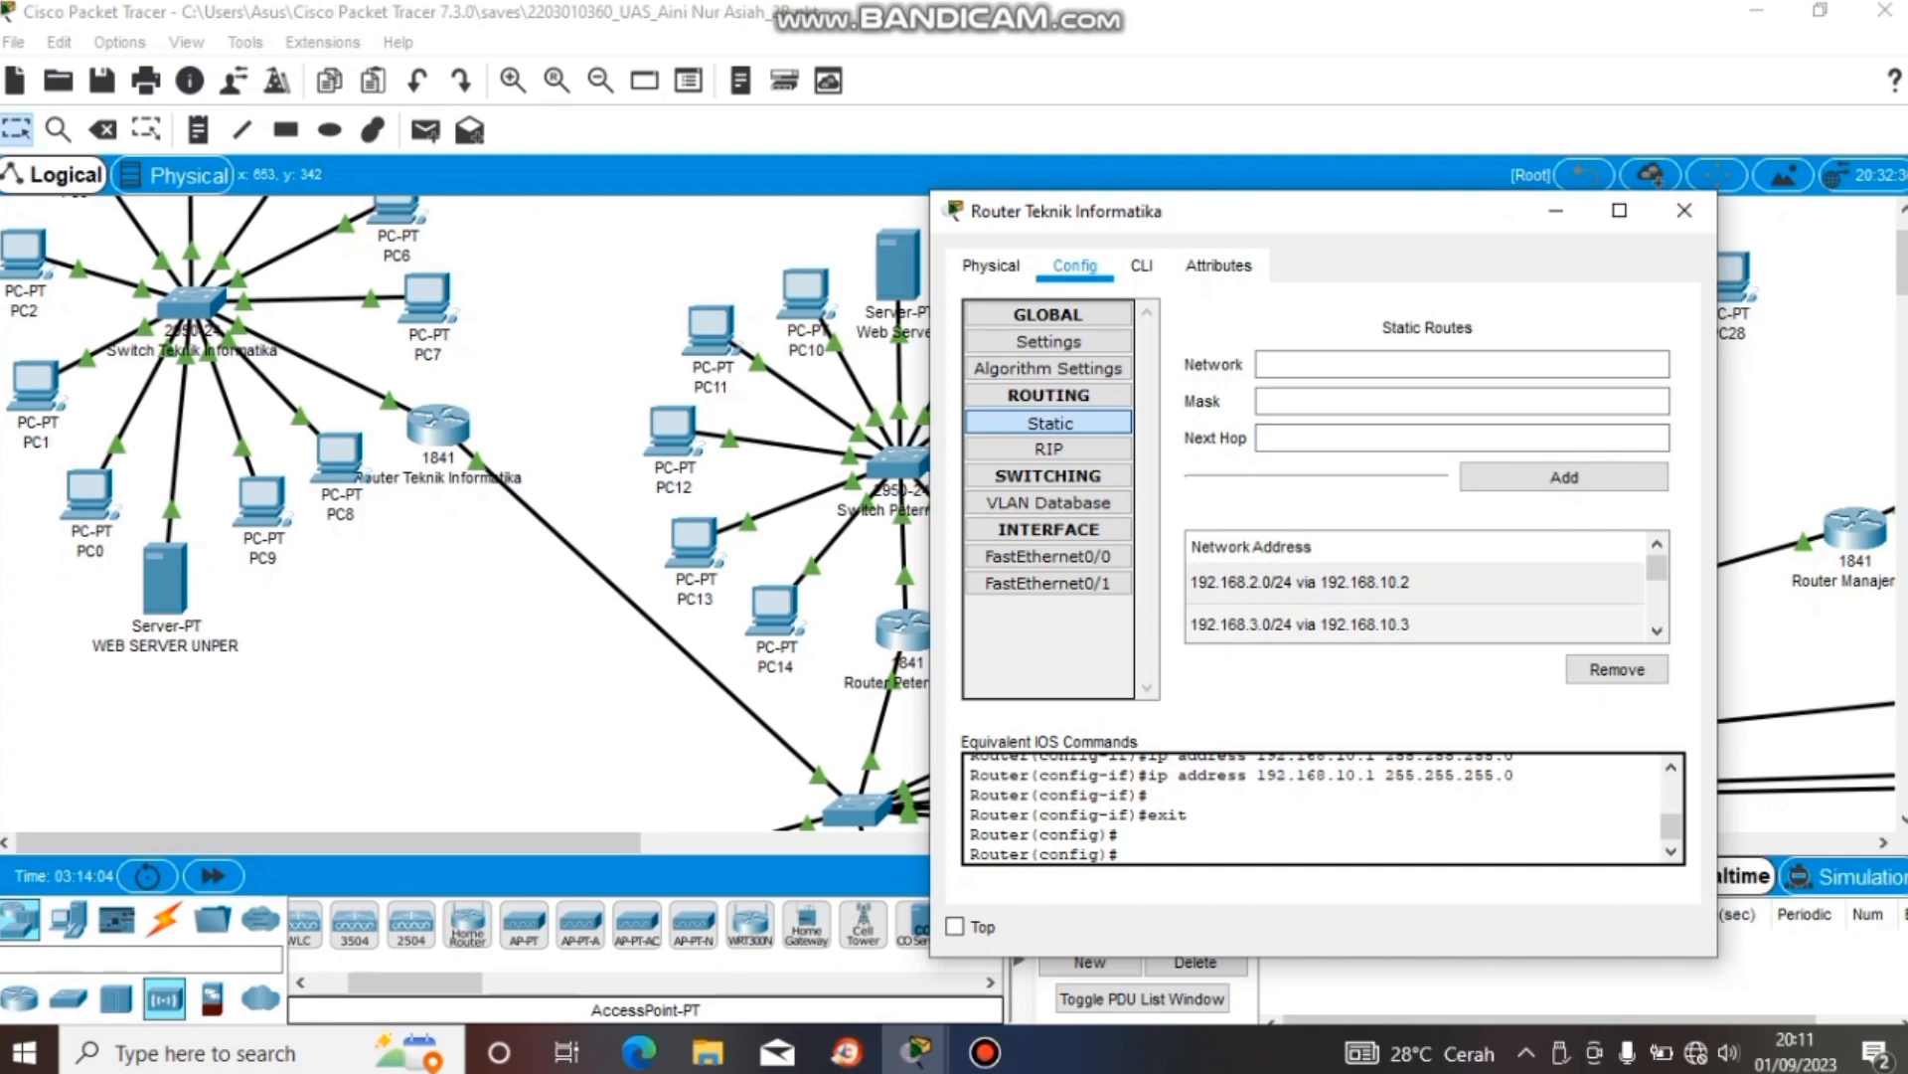
{"action": "key", "text": "Tab"}
- Move the Router Teknik Informatika window off the department clusters and put it away to reveal the topology
{"action": "left_click_drag", "start_coordinate": [1302, 224], "coordinate": [1206, 224]}
{"action": "left_click_drag", "start_coordinate": [1202, 234], "coordinate": [1173, 168]}
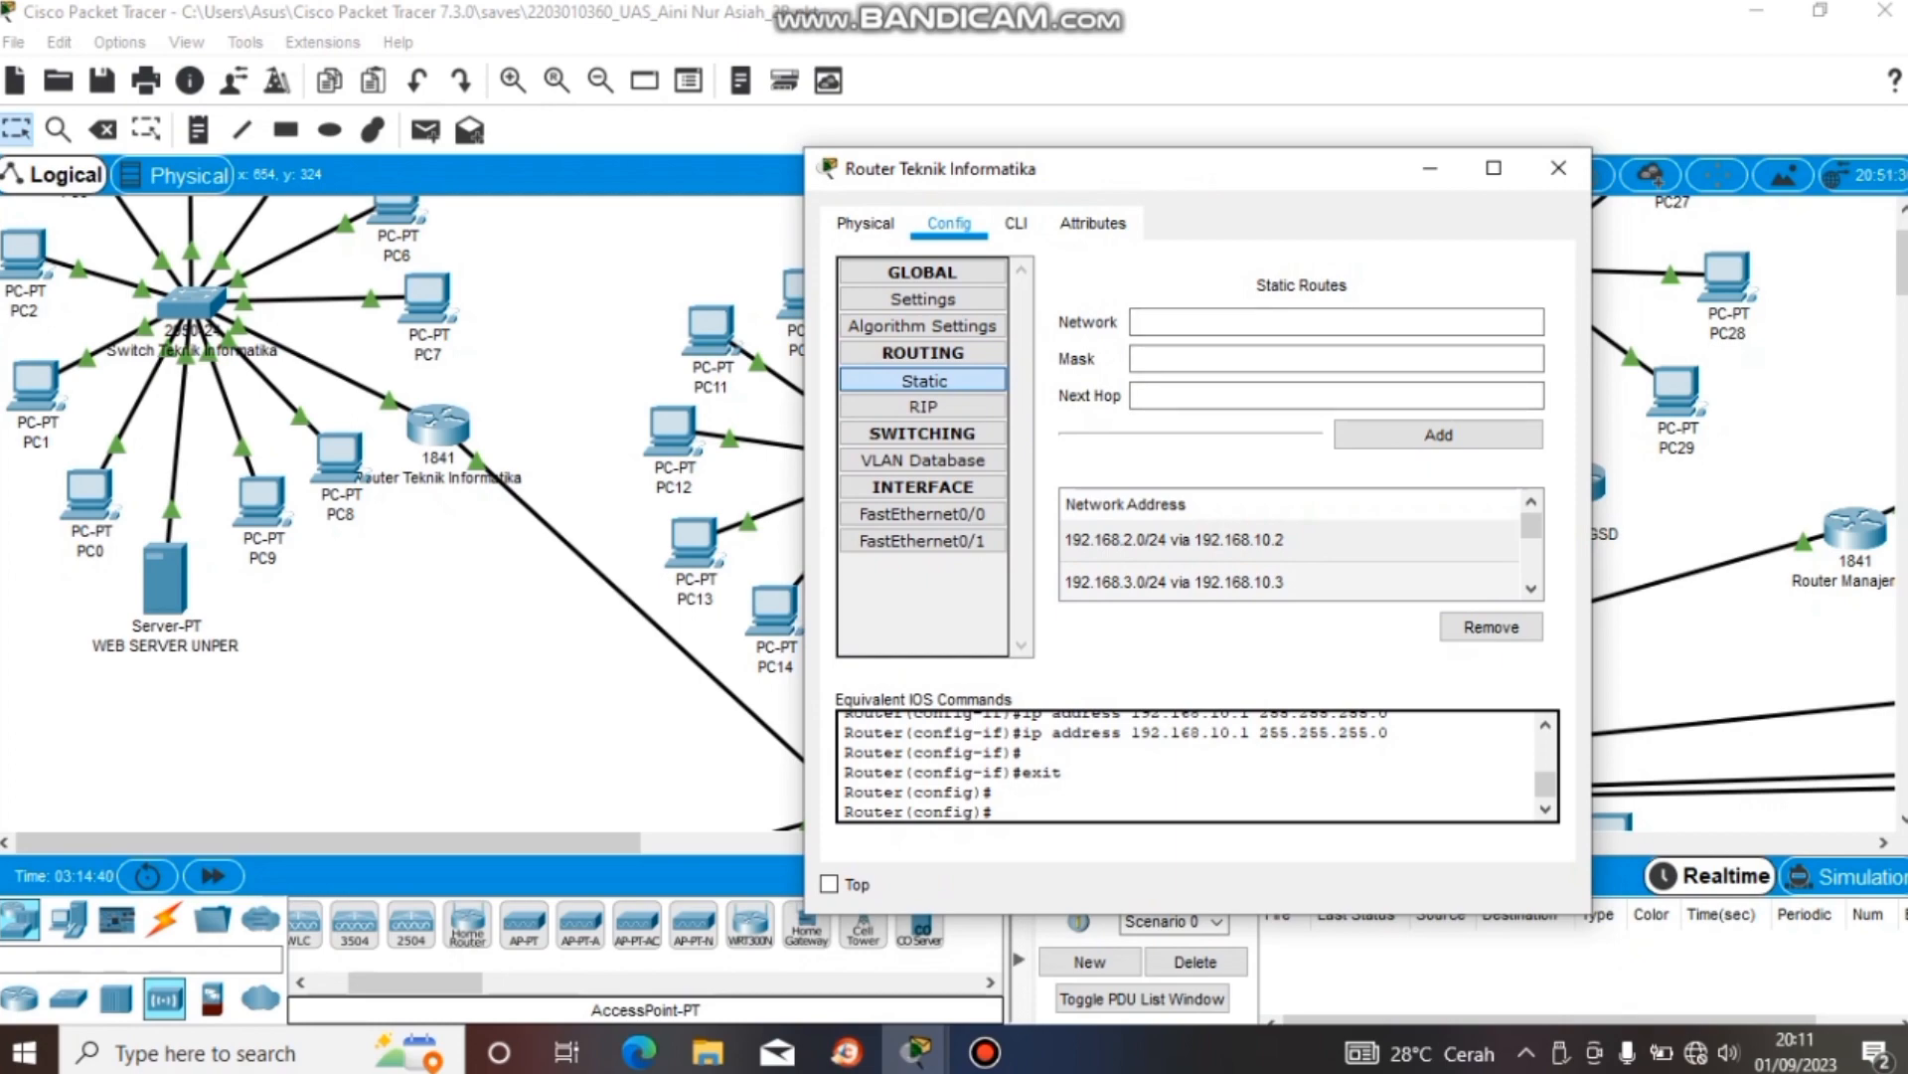
{"action": "left_click_drag", "start_coordinate": [1173, 168], "coordinate": [566, 239]}
{"action": "left_click", "coordinate": [952, 240]}
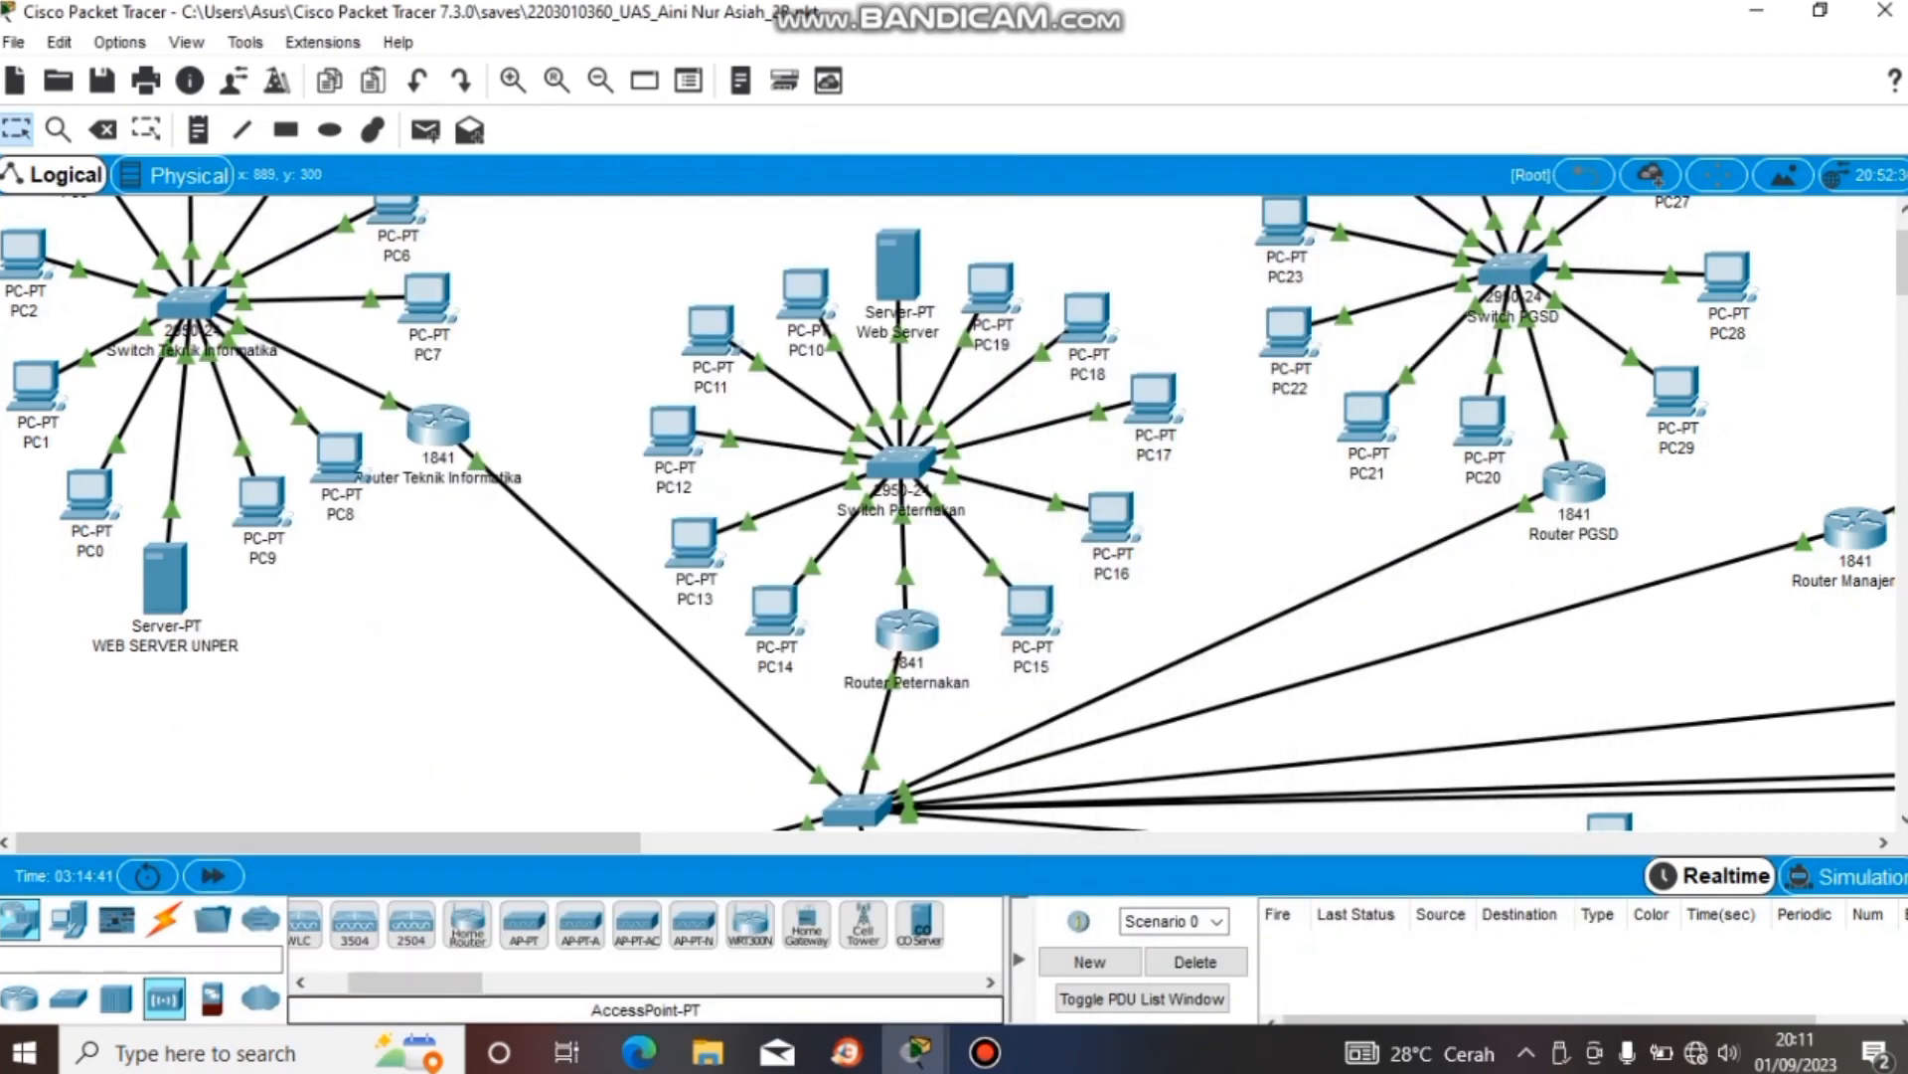
- Point out the Peternakan and PGSD device groups as other departments in the topology
{"action": "mouse_move", "coordinate": [557, 842]}
{"action": "left_mouse_down"}
{"action": "mouse_move", "coordinate": [916, 842]}
{"action": "mouse_move", "coordinate": [559, 842]}
{"action": "left_mouse_up"}
{"action": "left_click_drag", "start_coordinate": [678, 226], "coordinate": [1106, 628]}
{"action": "scroll", "coordinate": [1265, 299], "scroll_direction": "up", "scroll_amount": 1}
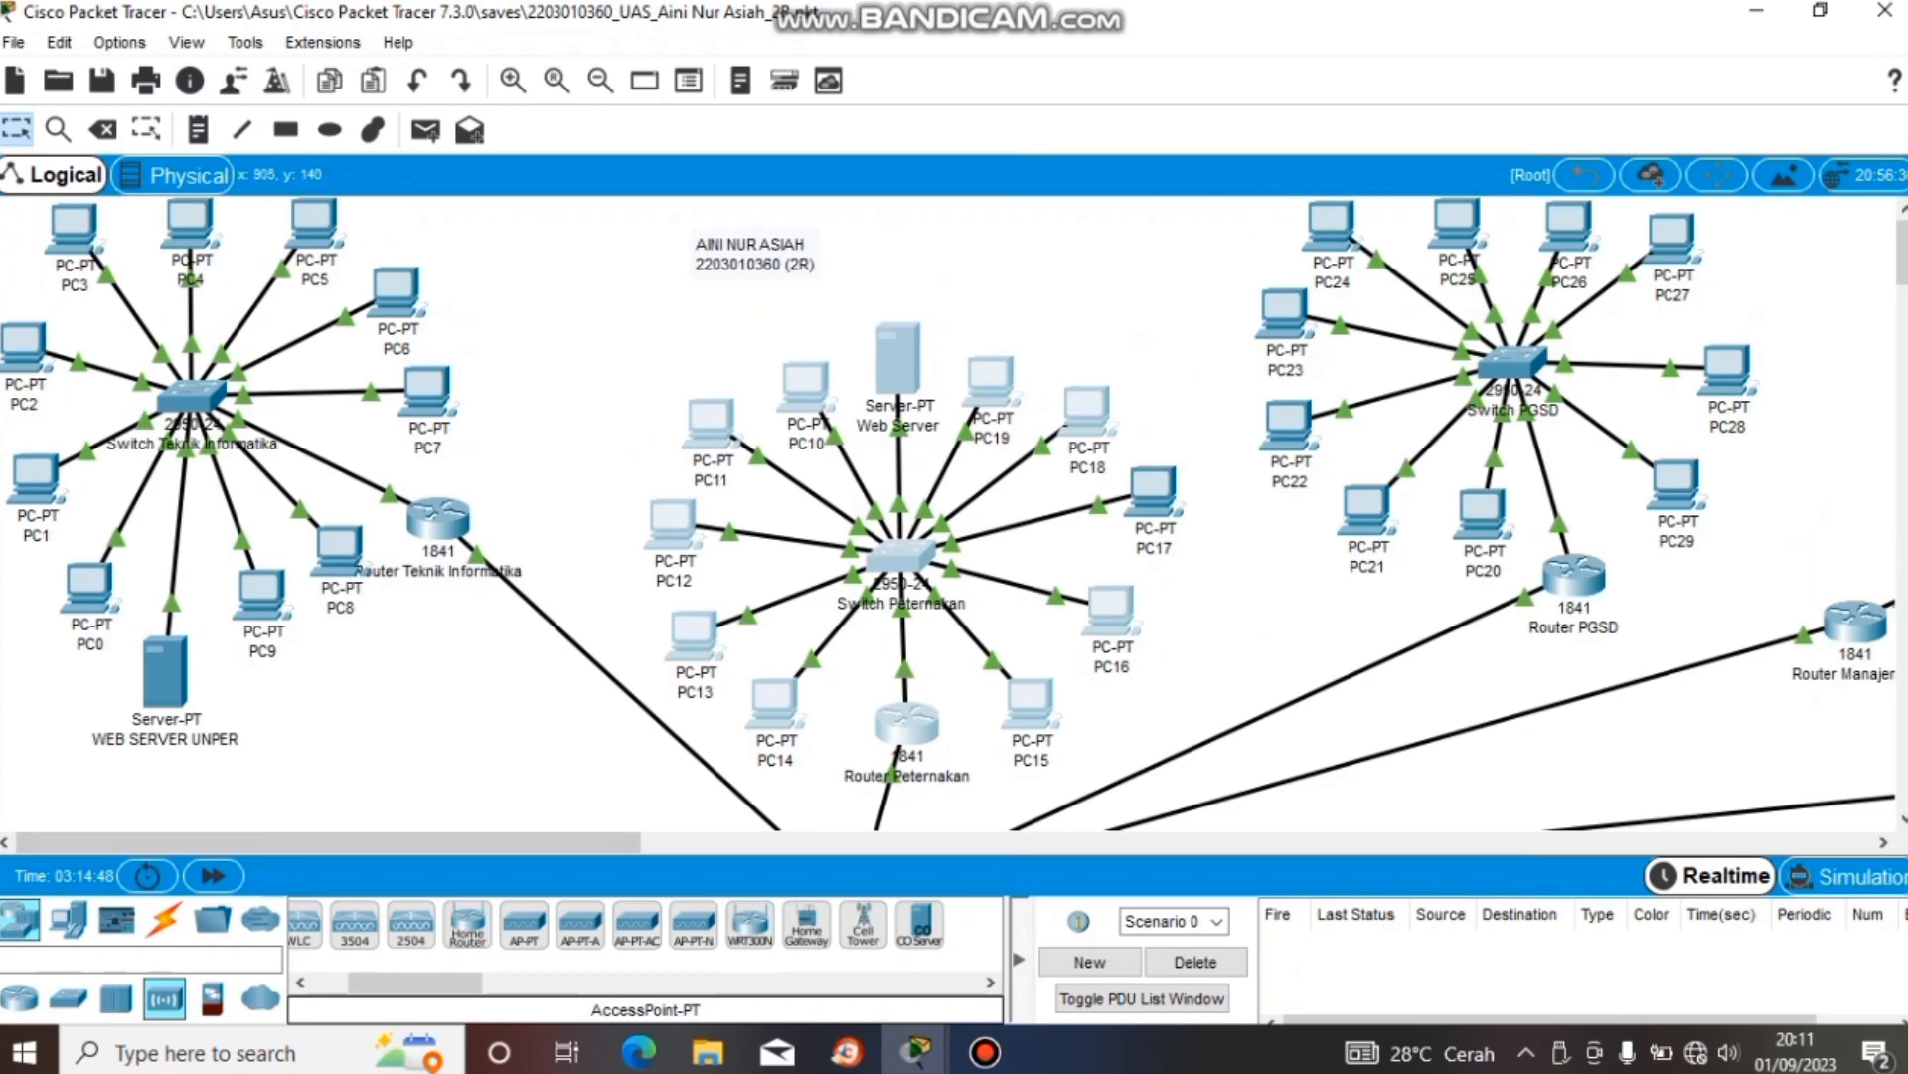
{"action": "left_click", "coordinate": [1233, 259]}
{"action": "left_click_drag", "start_coordinate": [1146, 204], "coordinate": [1820, 678]}
{"action": "left_click", "coordinate": [1190, 810]}
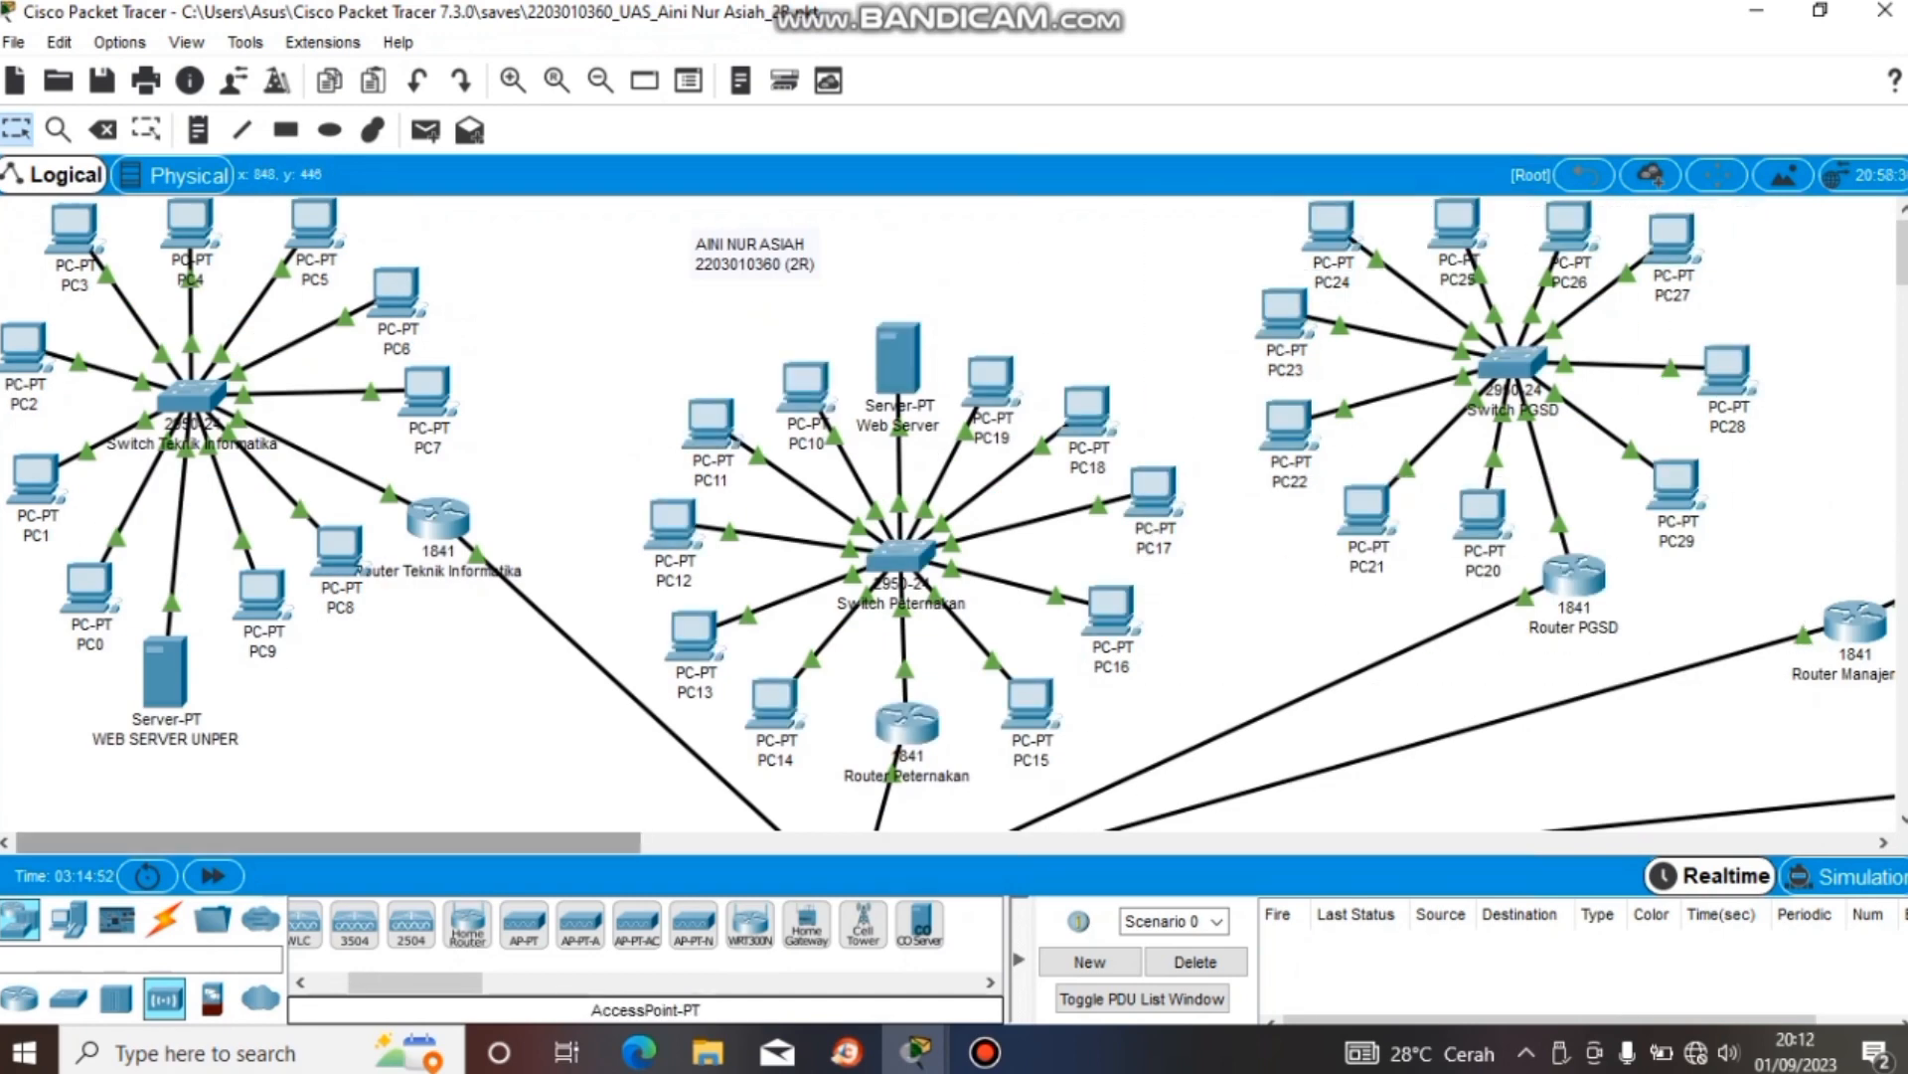
{"action": "mouse_move", "coordinate": [527, 843]}
{"action": "left_mouse_down"}
{"action": "mouse_move", "coordinate": [650, 843]}
{"action": "mouse_move", "coordinate": [526, 843]}
{"action": "left_mouse_up"}
{"action": "scroll", "coordinate": [663, 587], "scroll_direction": "down", "scroll_amount": 1}
{"action": "scroll", "coordinate": [663, 586], "scroll_direction": "up", "scroll_amount": 1}
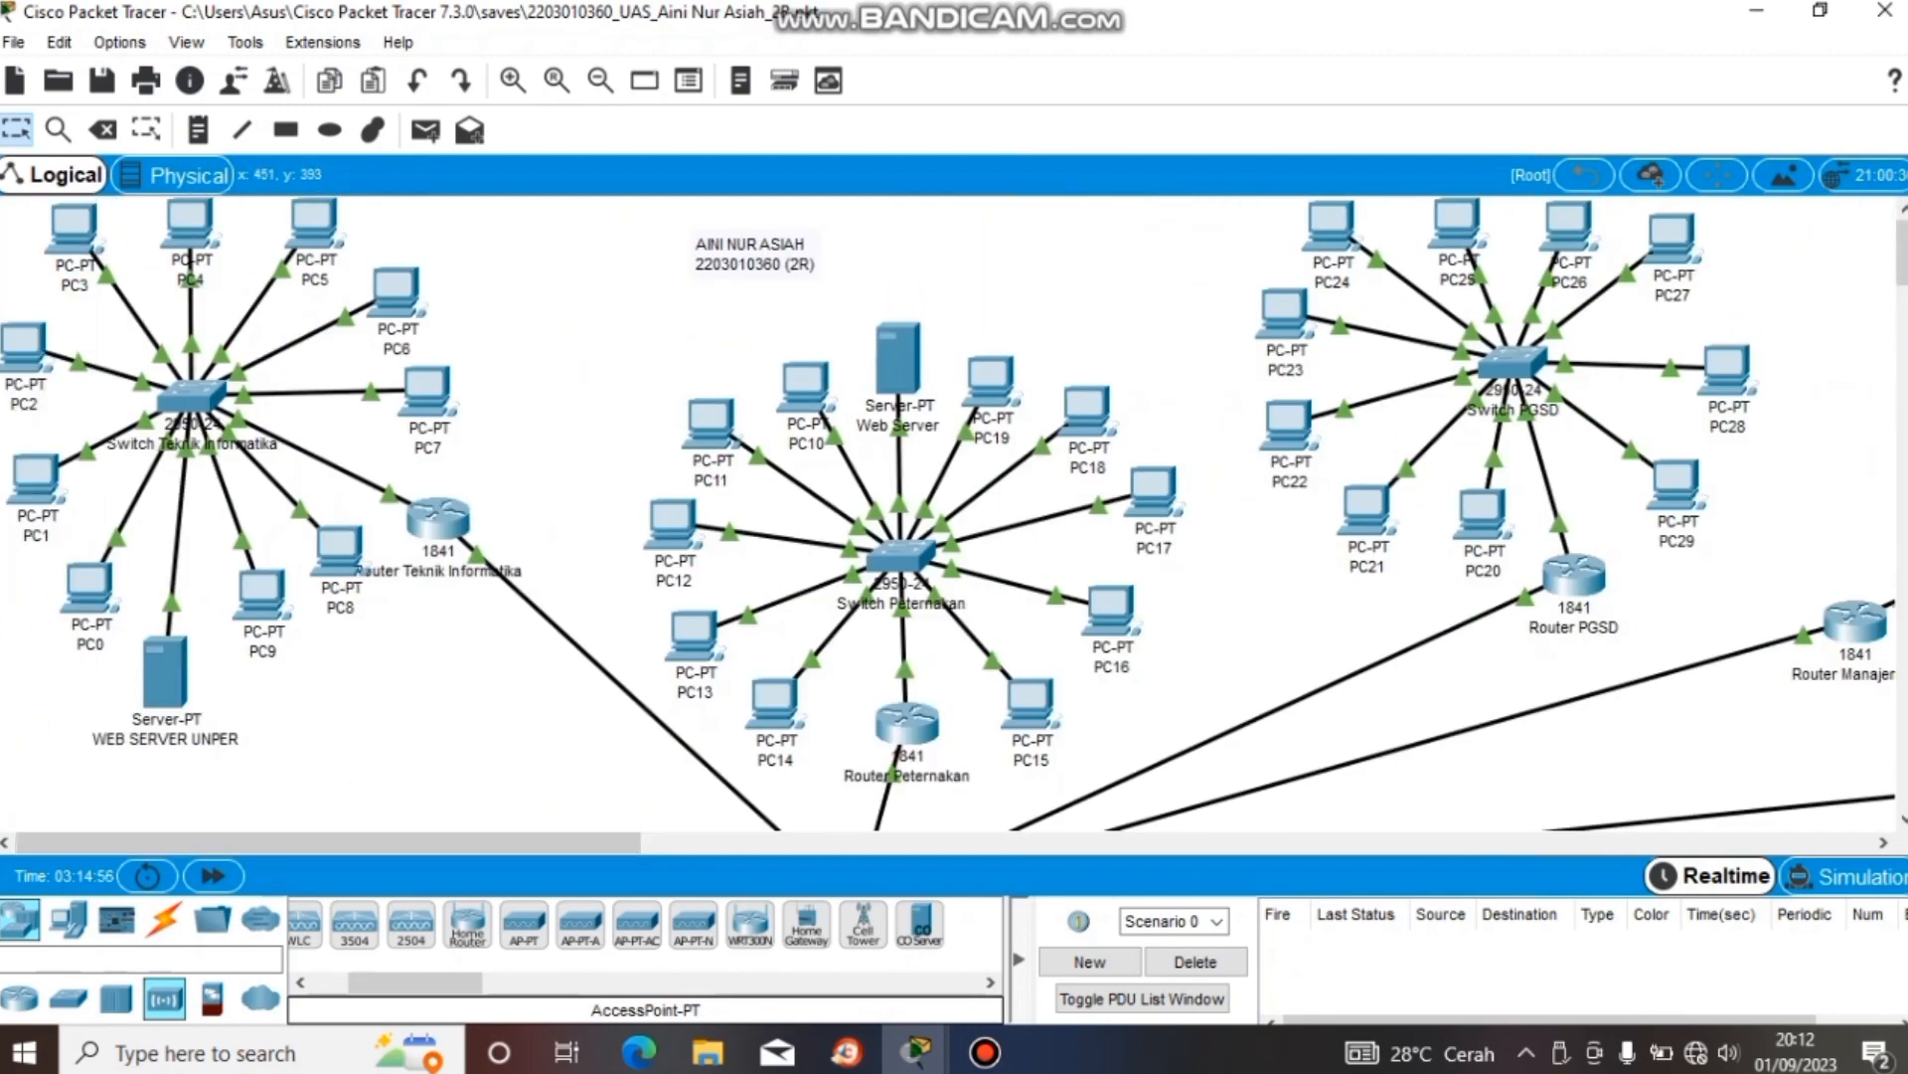
- Review the network, mask and next hop entries and the full static route list of Router Teknik Informatika, and close its window
{"action": "mouse_move", "coordinate": [916, 1052]}
{"action": "left_click", "coordinate": [1053, 810]}
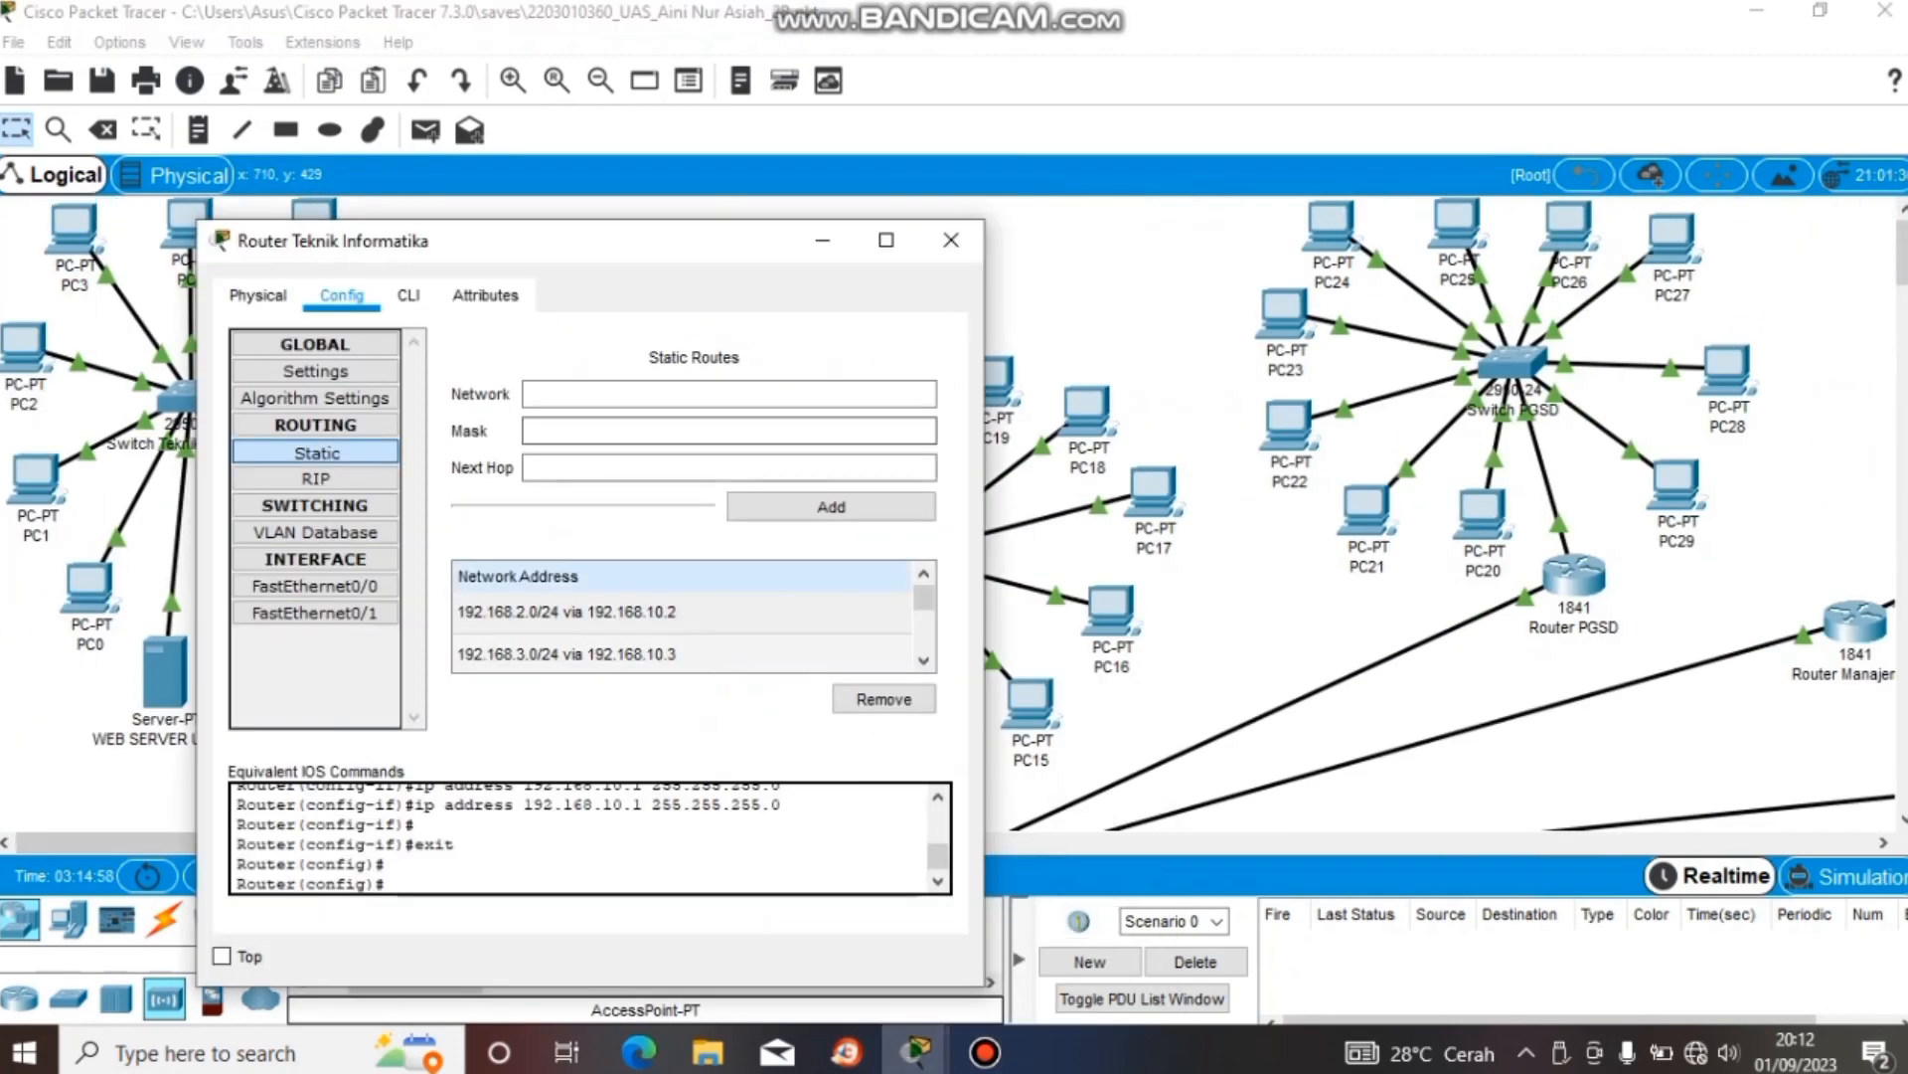
{"action": "left_click", "coordinate": [729, 394]}
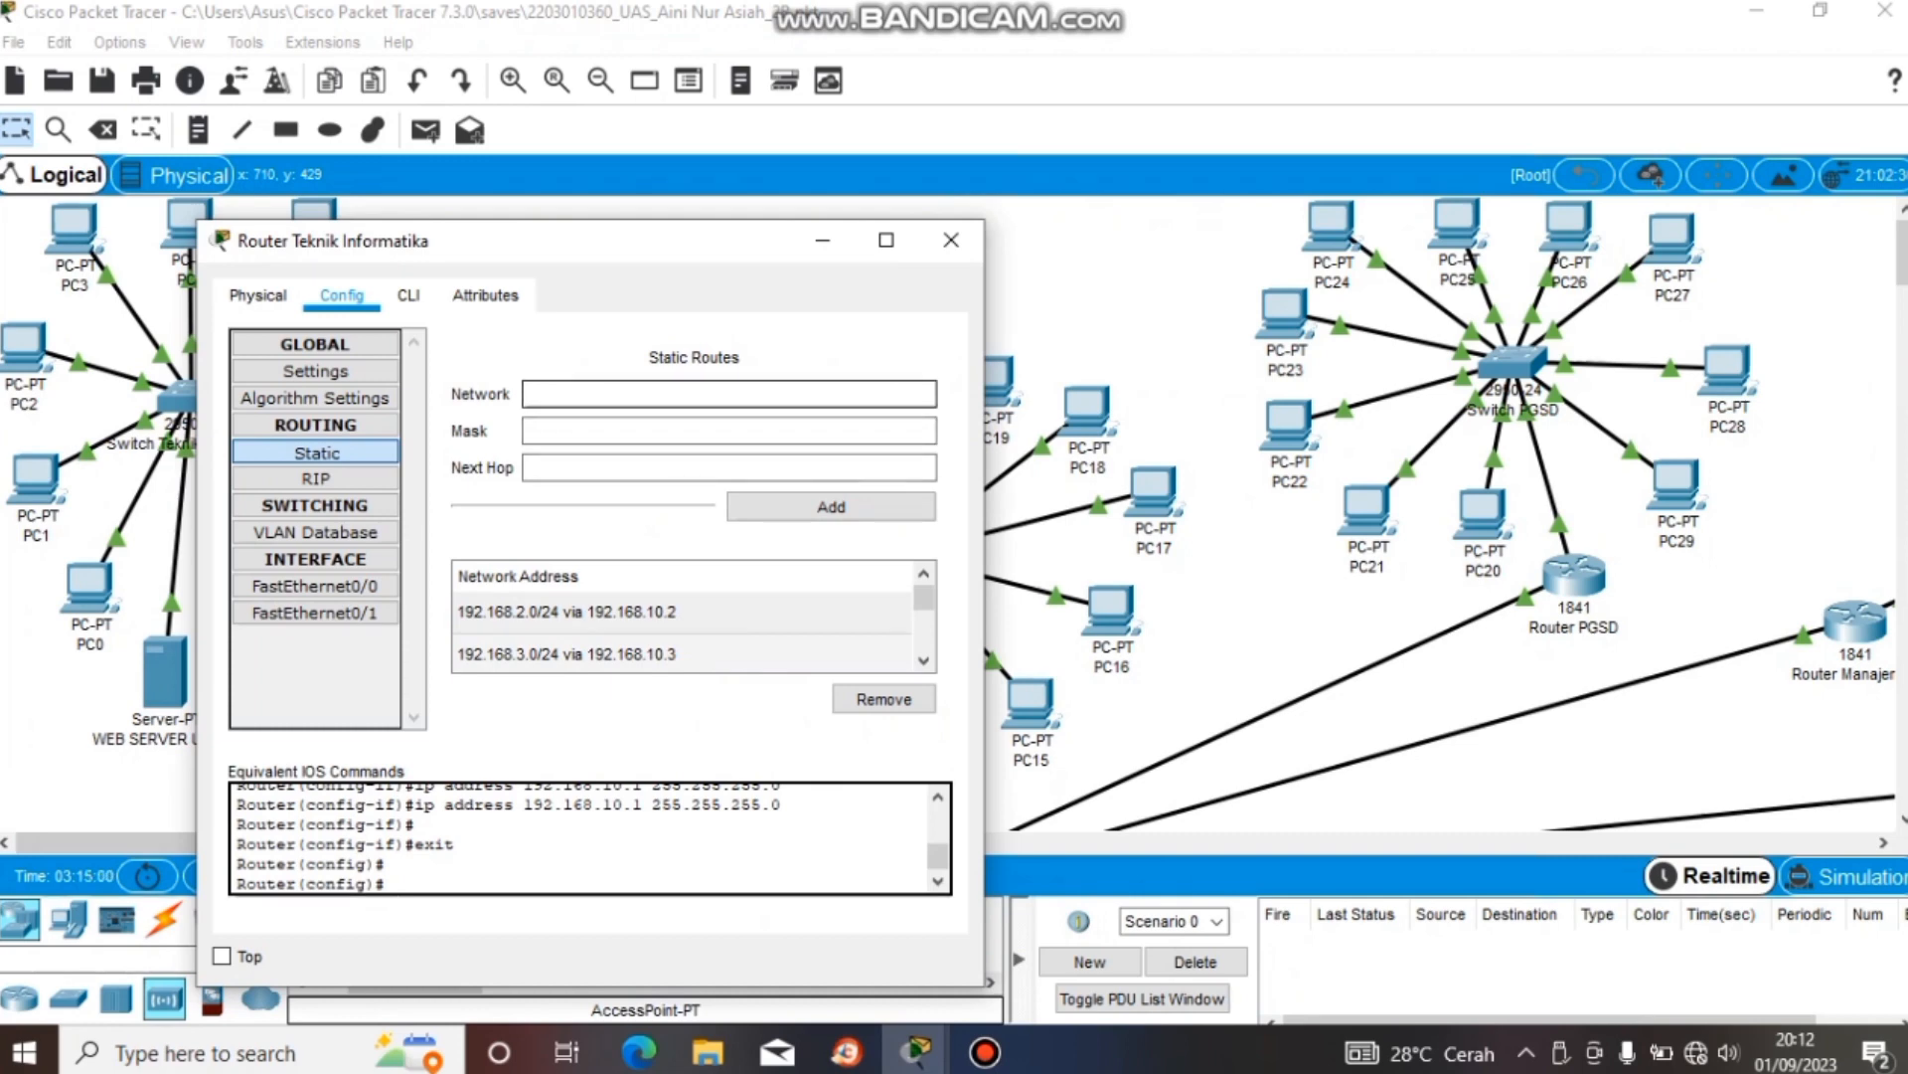
{"action": "left_click", "coordinate": [729, 431]}
{"action": "left_click", "coordinate": [728, 467]}
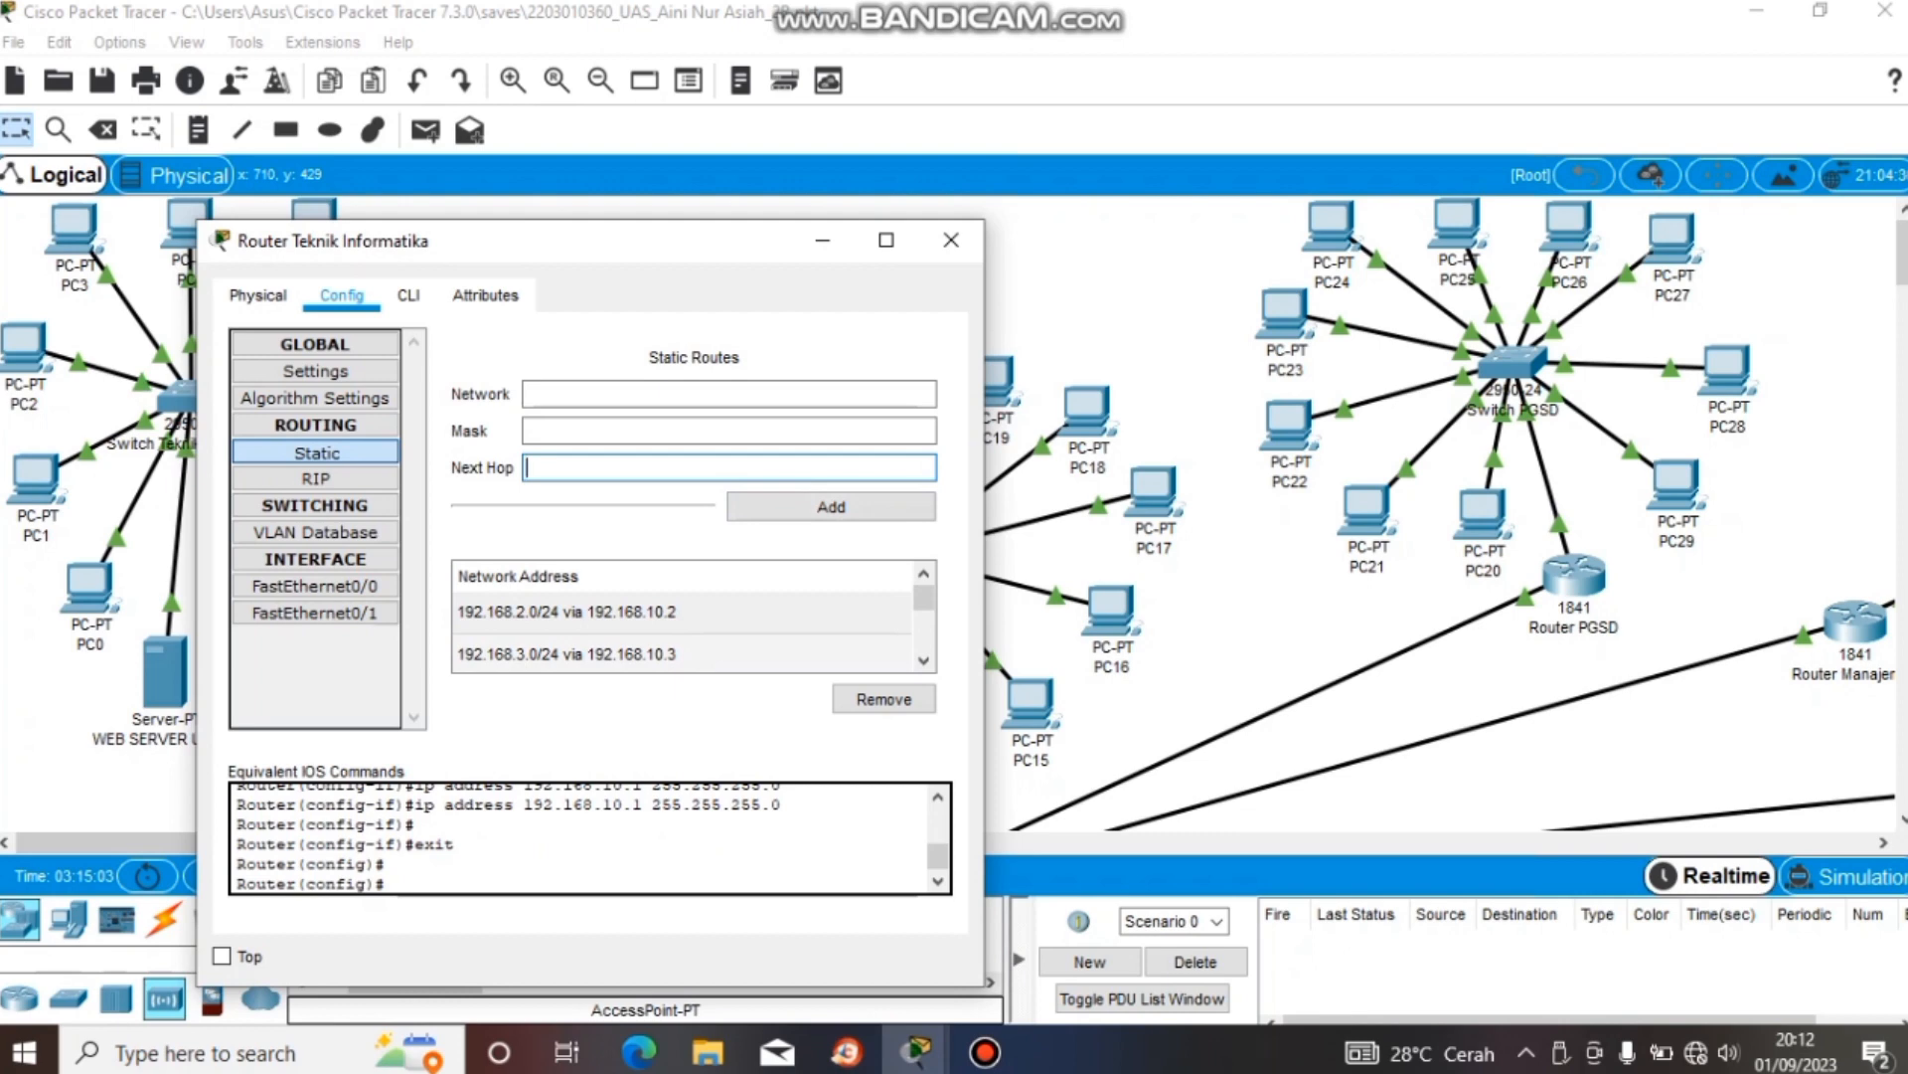
{"action": "scroll", "coordinate": [686, 626], "scroll_direction": "down", "scroll_amount": 5}
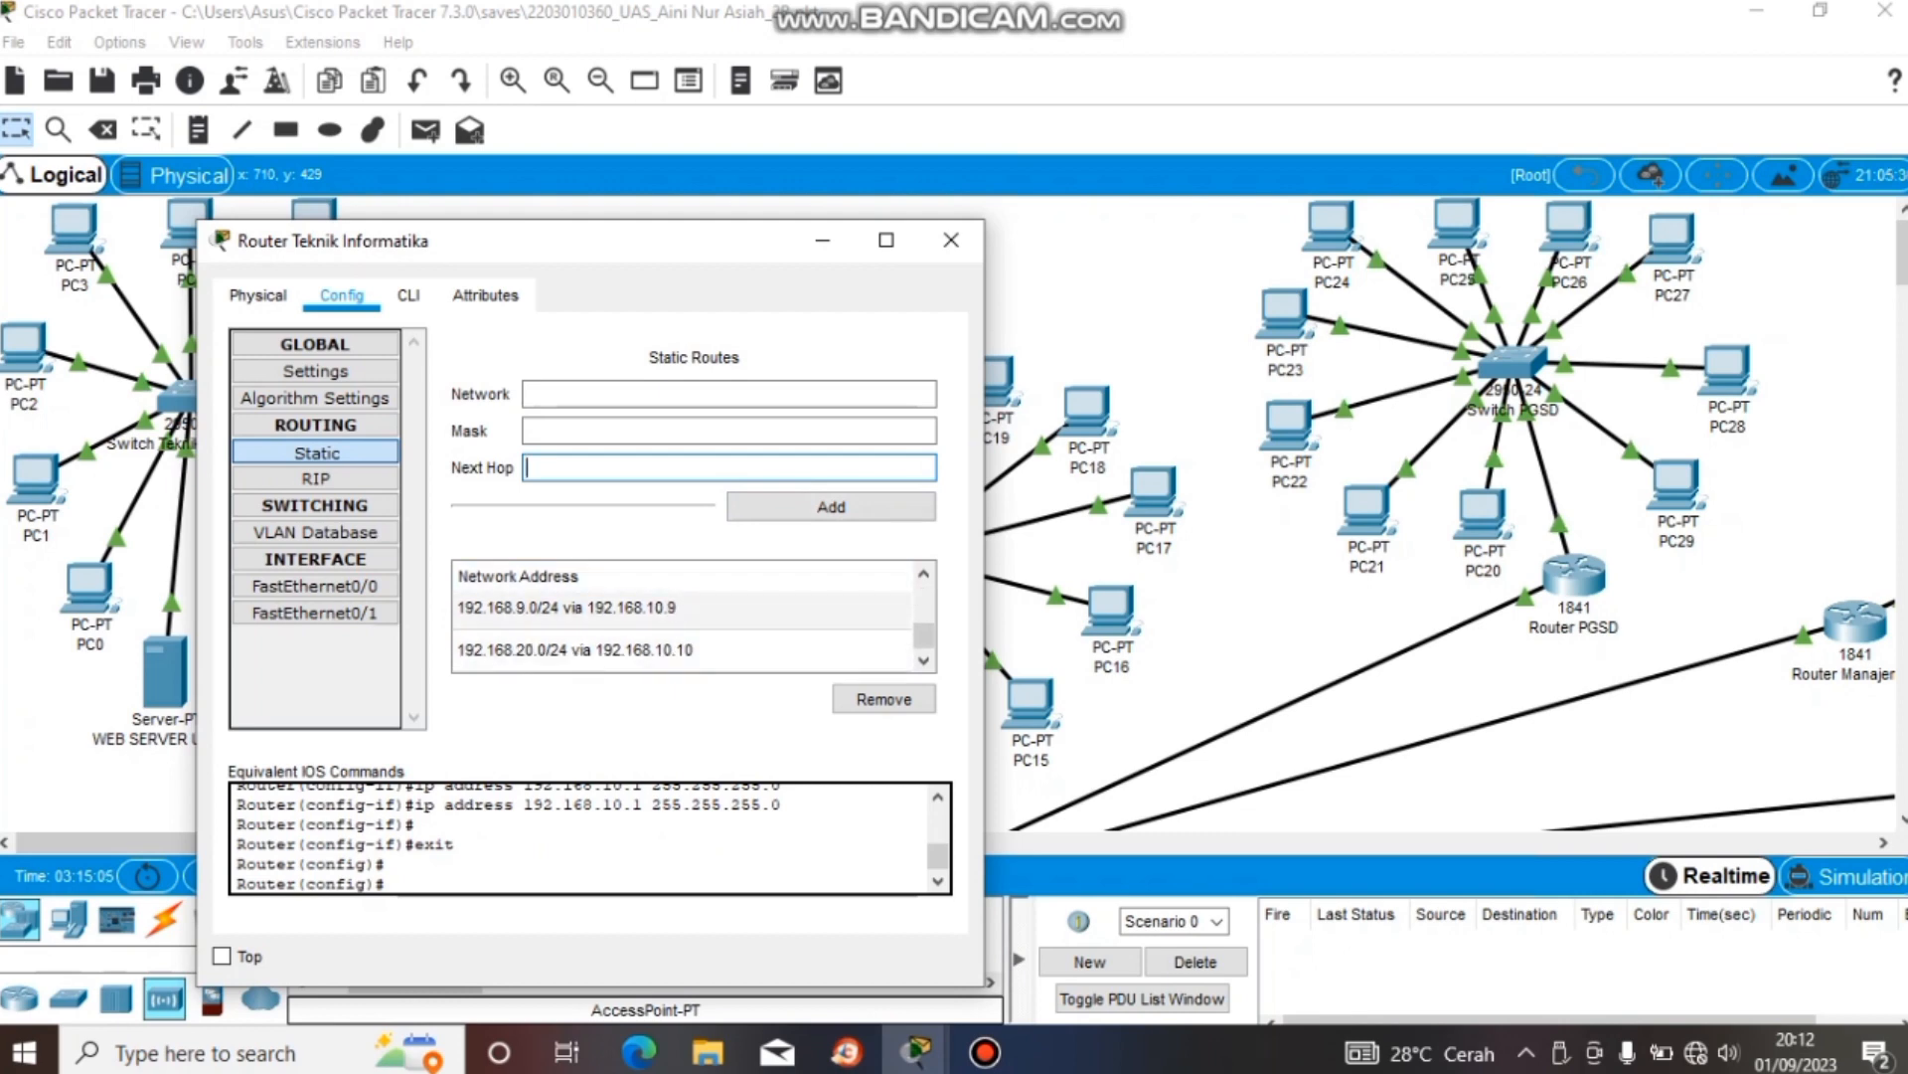
{"action": "scroll", "coordinate": [686, 627], "scroll_direction": "down", "scroll_amount": 2}
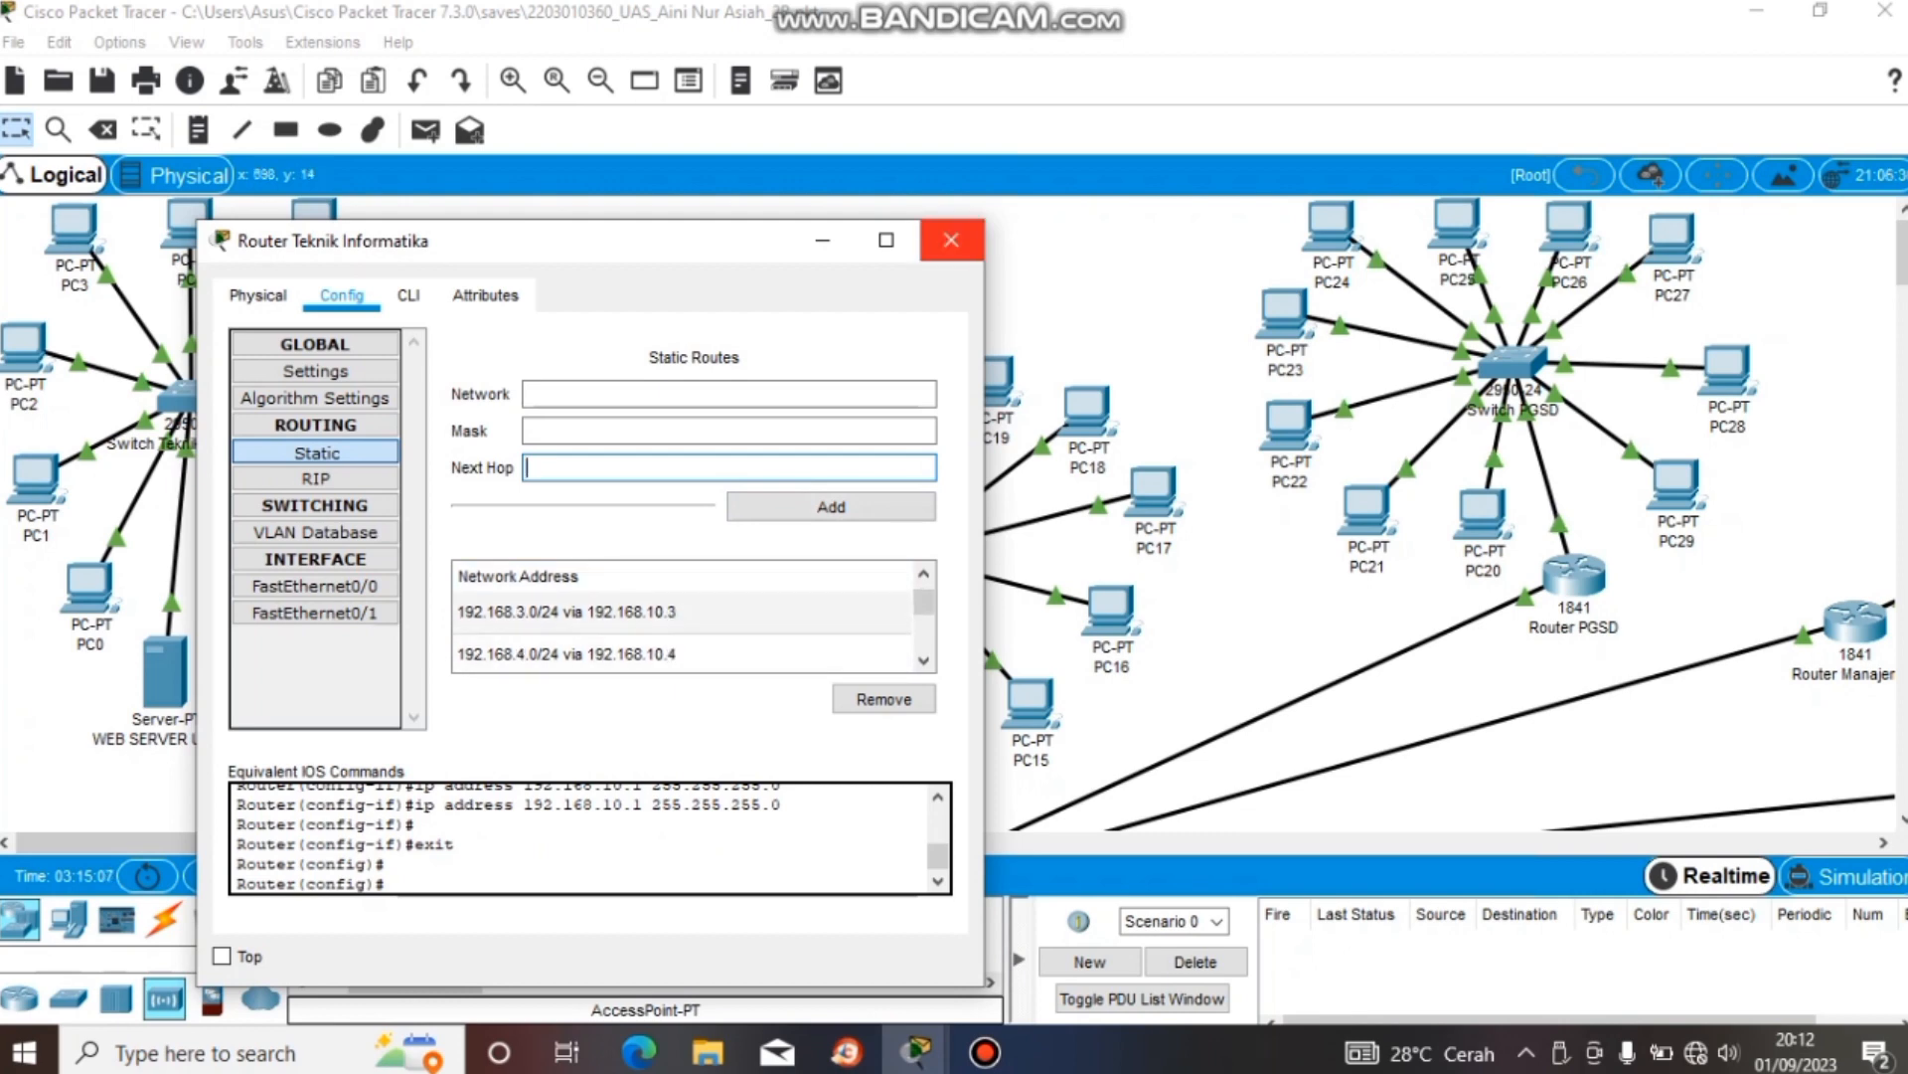
{"action": "left_click", "coordinate": [951, 239]}
- Point out the Teknik Informatika and Peternakan device groups and look over the departments connected through Switch1
{"action": "left_click_drag", "start_coordinate": [499, 733], "coordinate": [2, 248]}
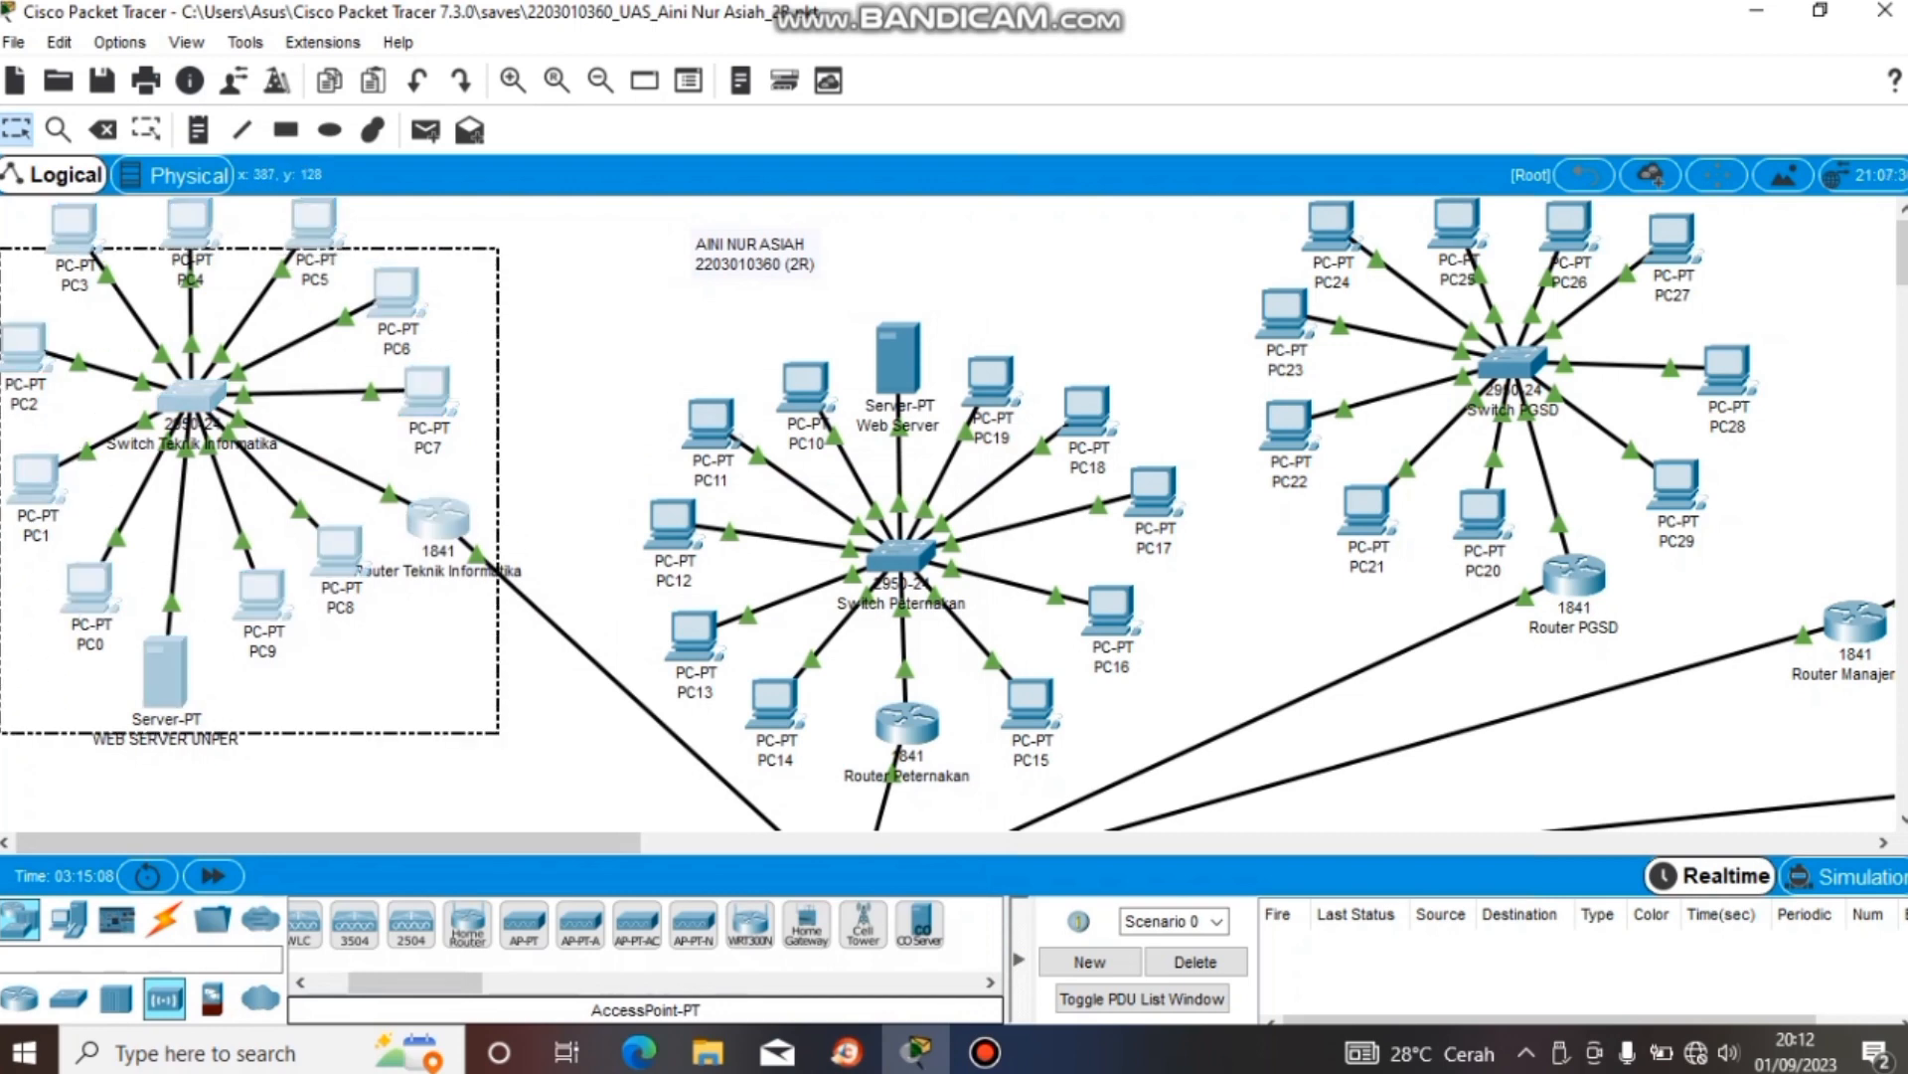
{"action": "left_click", "coordinate": [562, 355]}
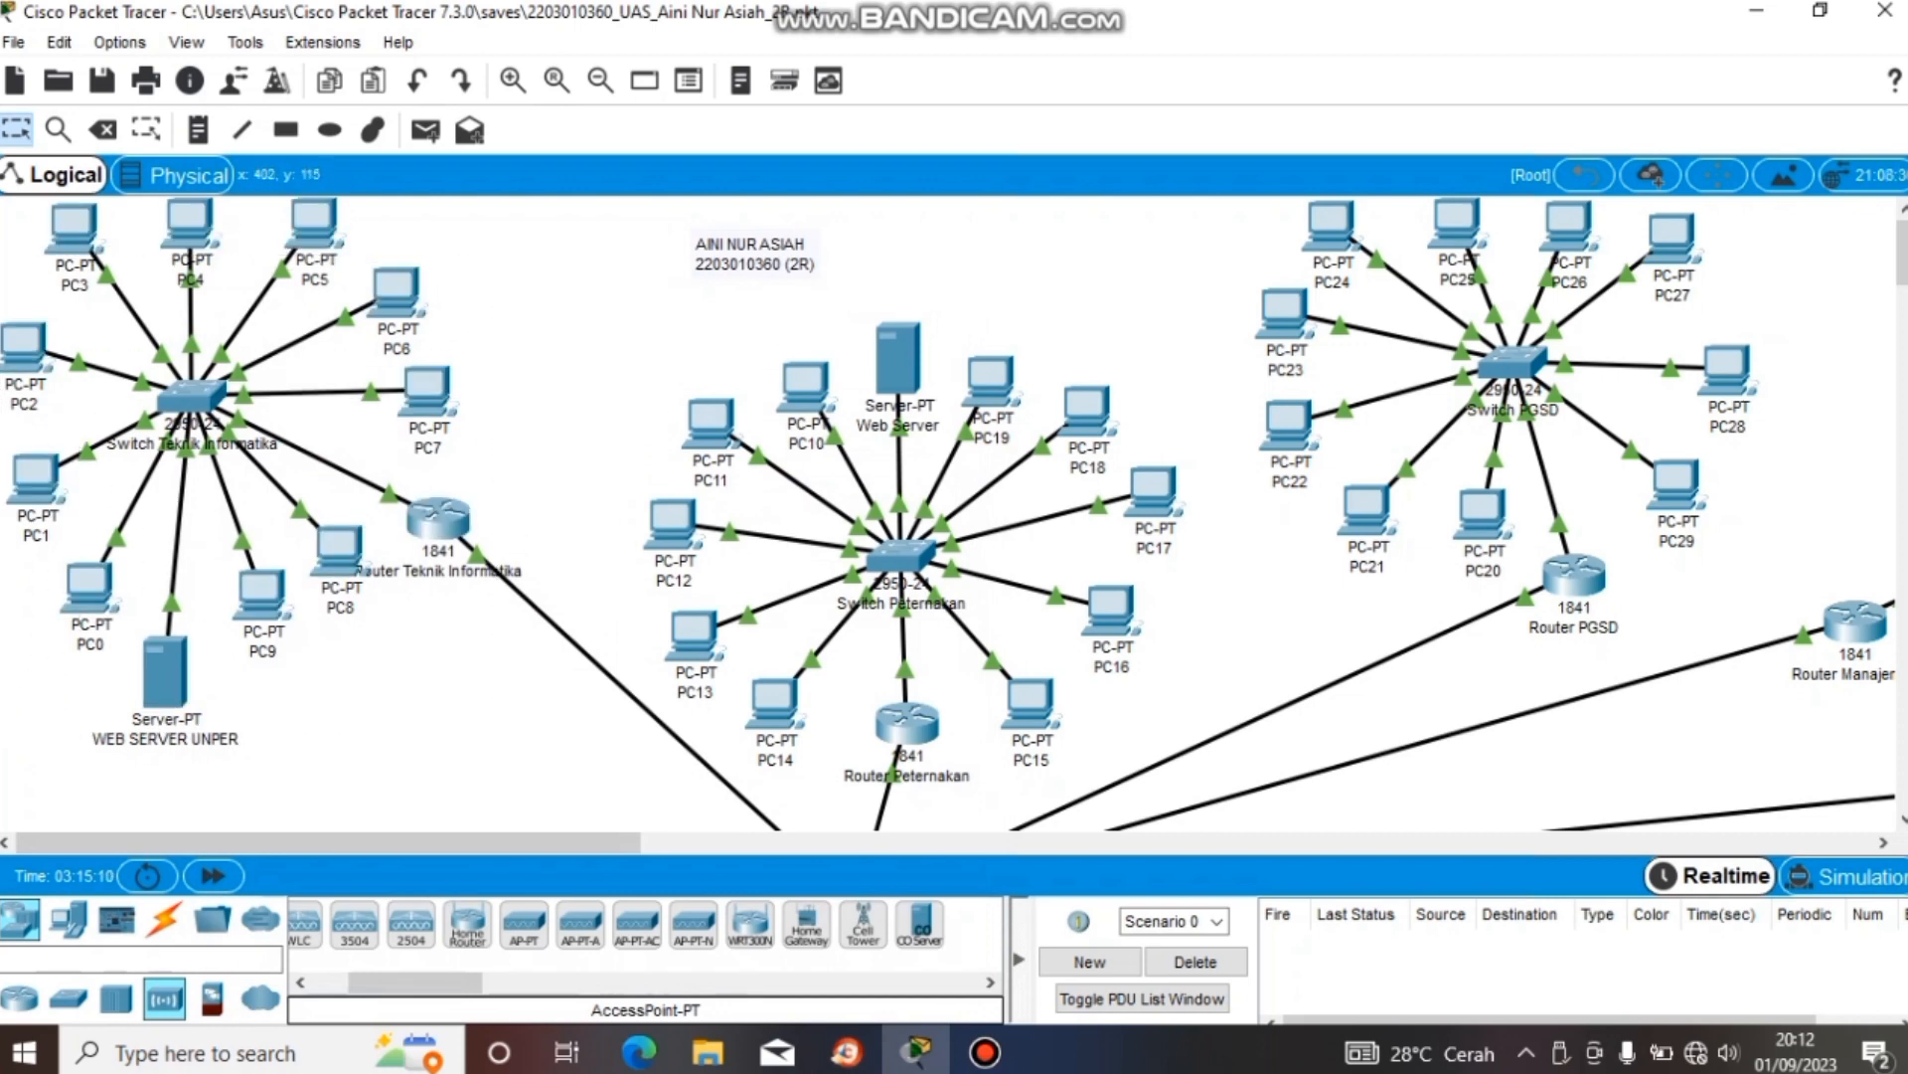
{"action": "left_click_drag", "start_coordinate": [555, 351], "coordinate": [1157, 754]}
{"action": "scroll", "coordinate": [954, 513], "scroll_direction": "down", "scroll_amount": 2}
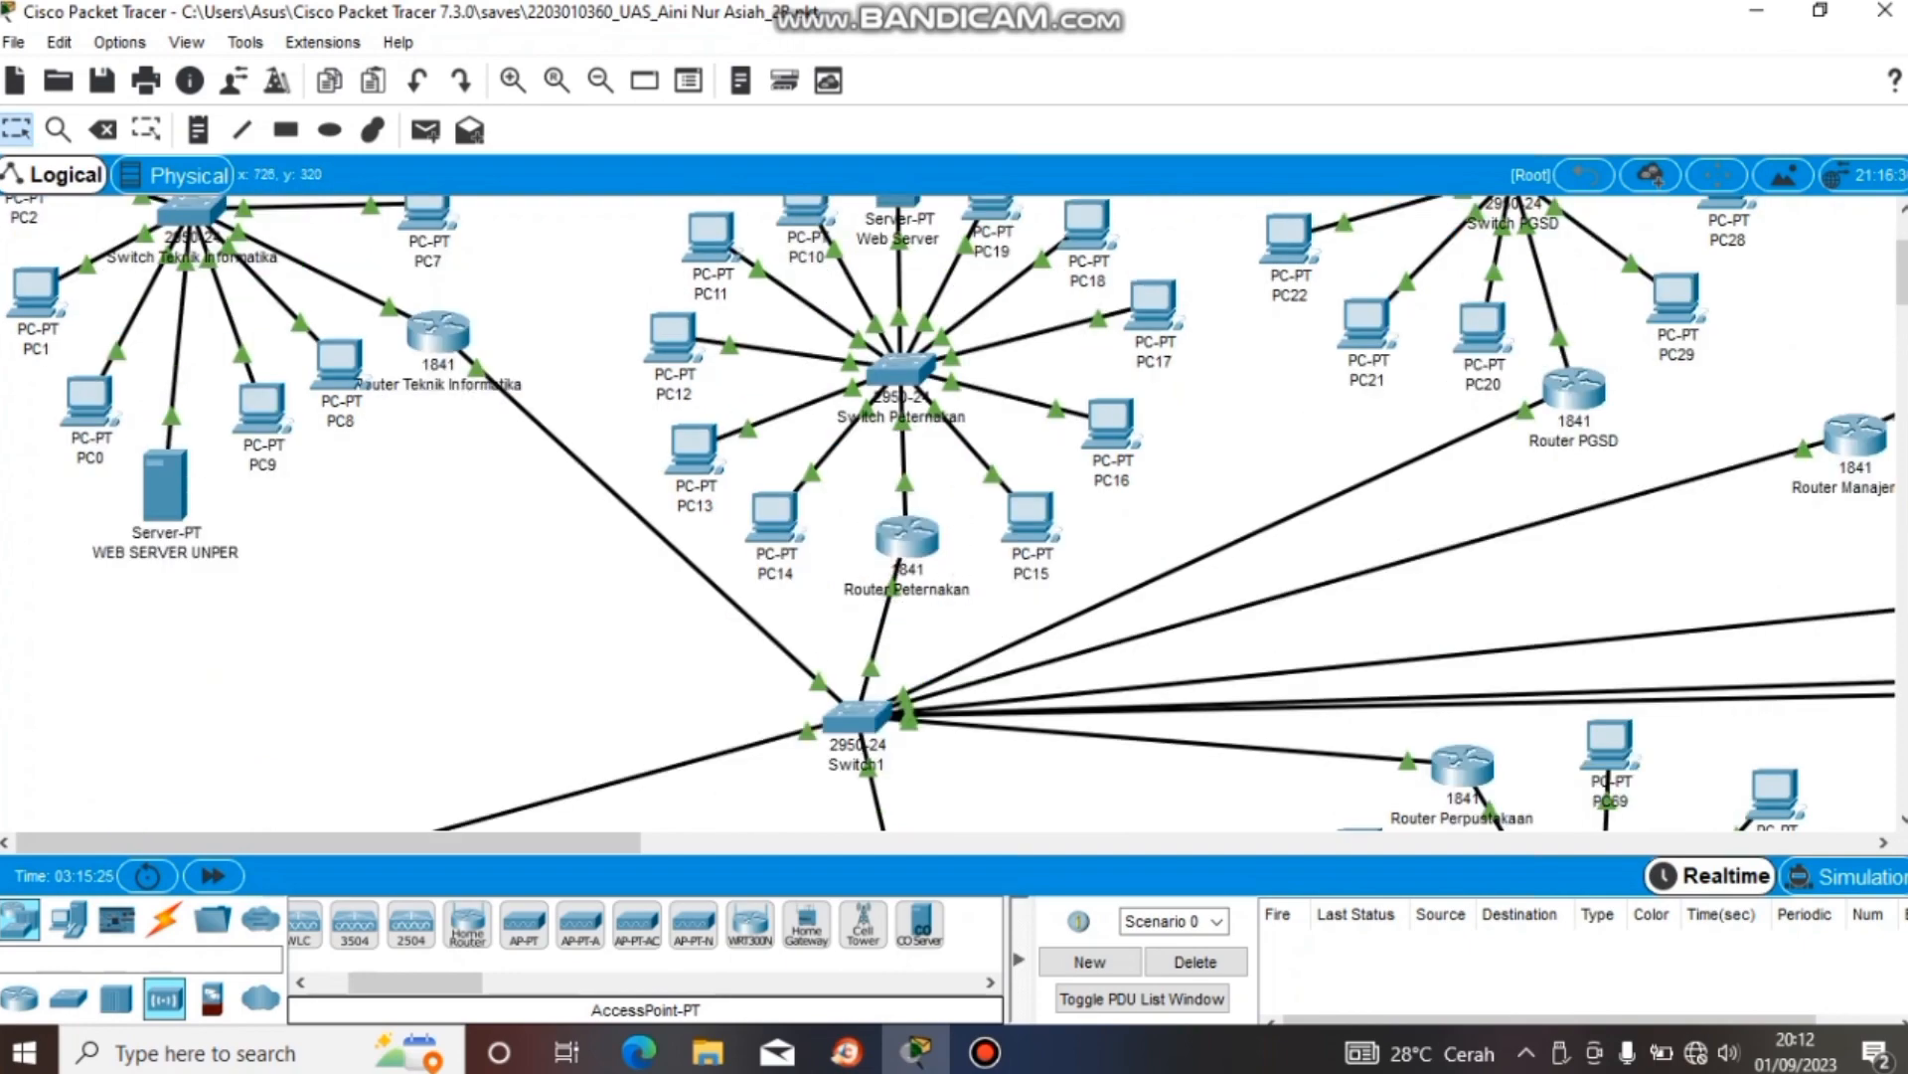
{"action": "scroll", "coordinate": [954, 513], "scroll_direction": "up", "scroll_amount": 2}
{"action": "scroll", "coordinate": [954, 513], "scroll_direction": "down", "scroll_amount": 11}
{"action": "scroll", "coordinate": [954, 513], "scroll_direction": "up", "scroll_amount": 4}
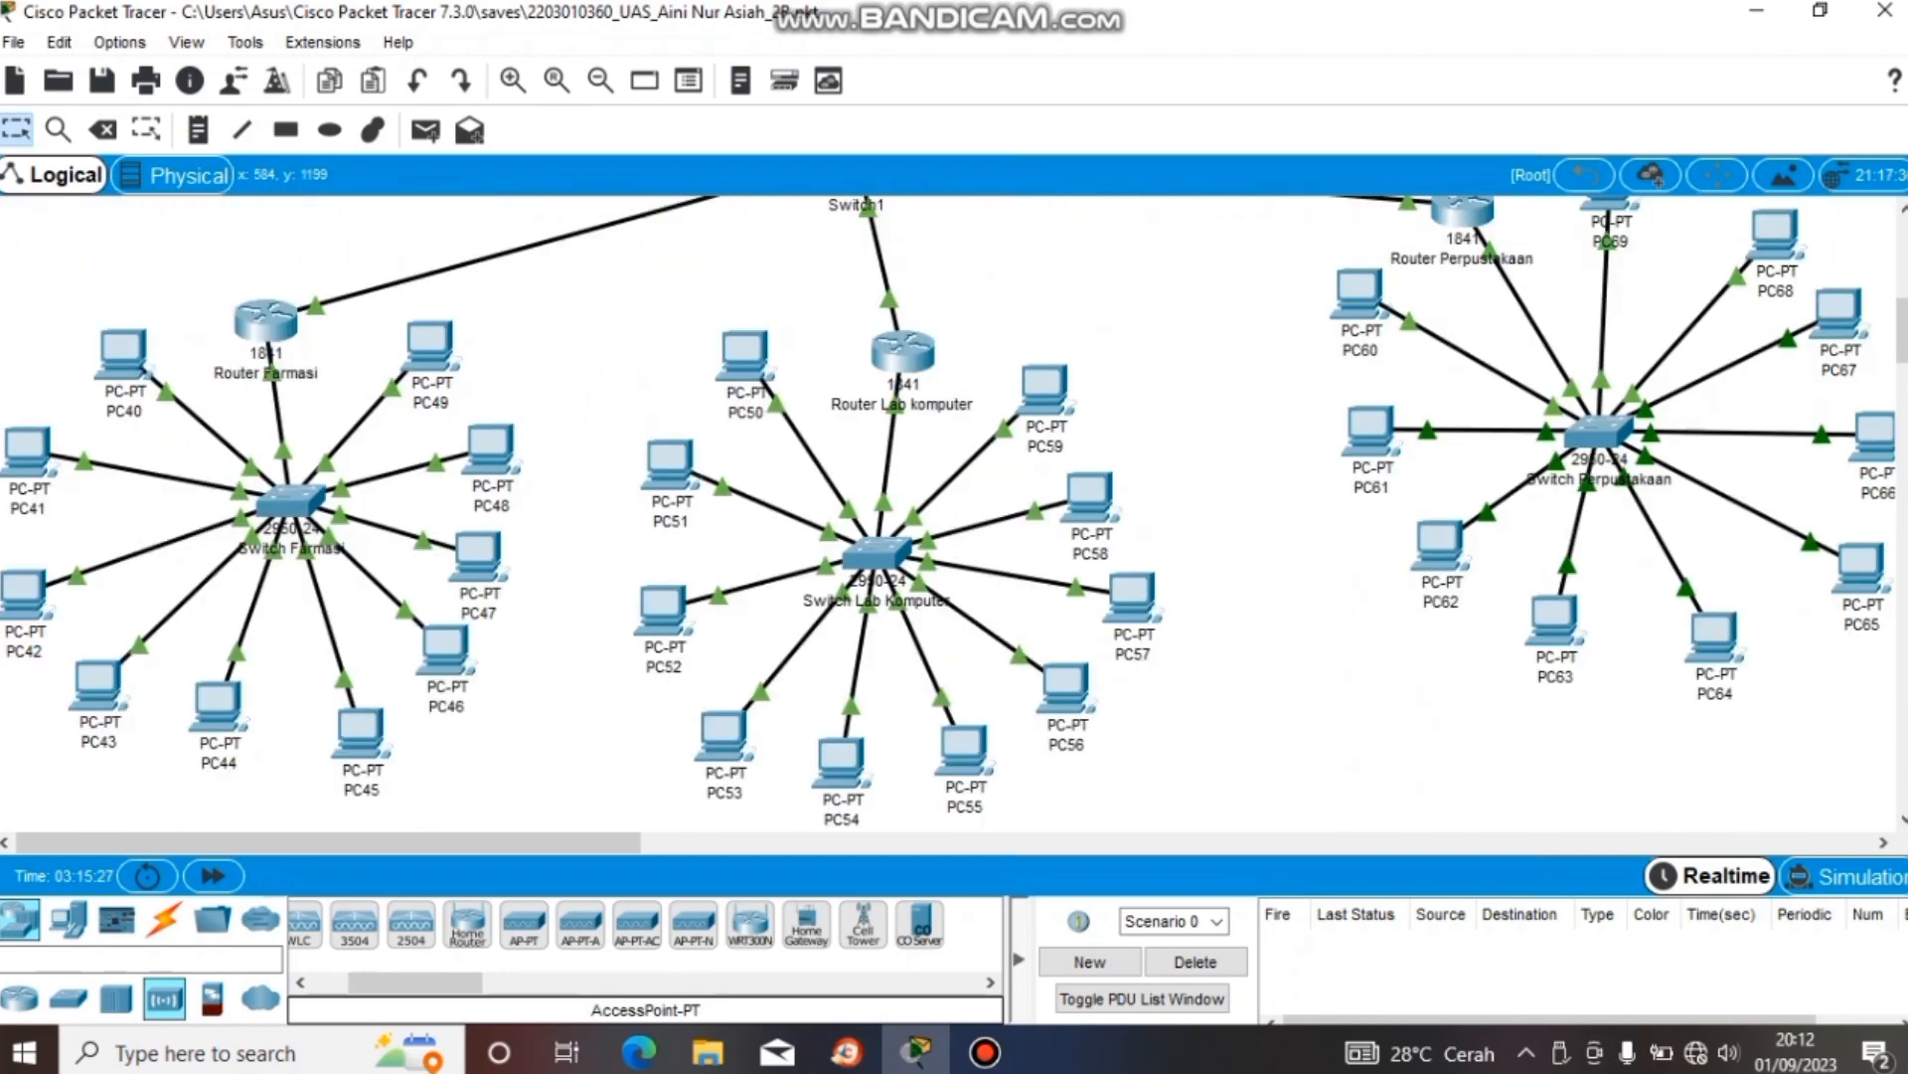
{"action": "scroll", "coordinate": [954, 513], "scroll_direction": "up", "scroll_amount": 7}
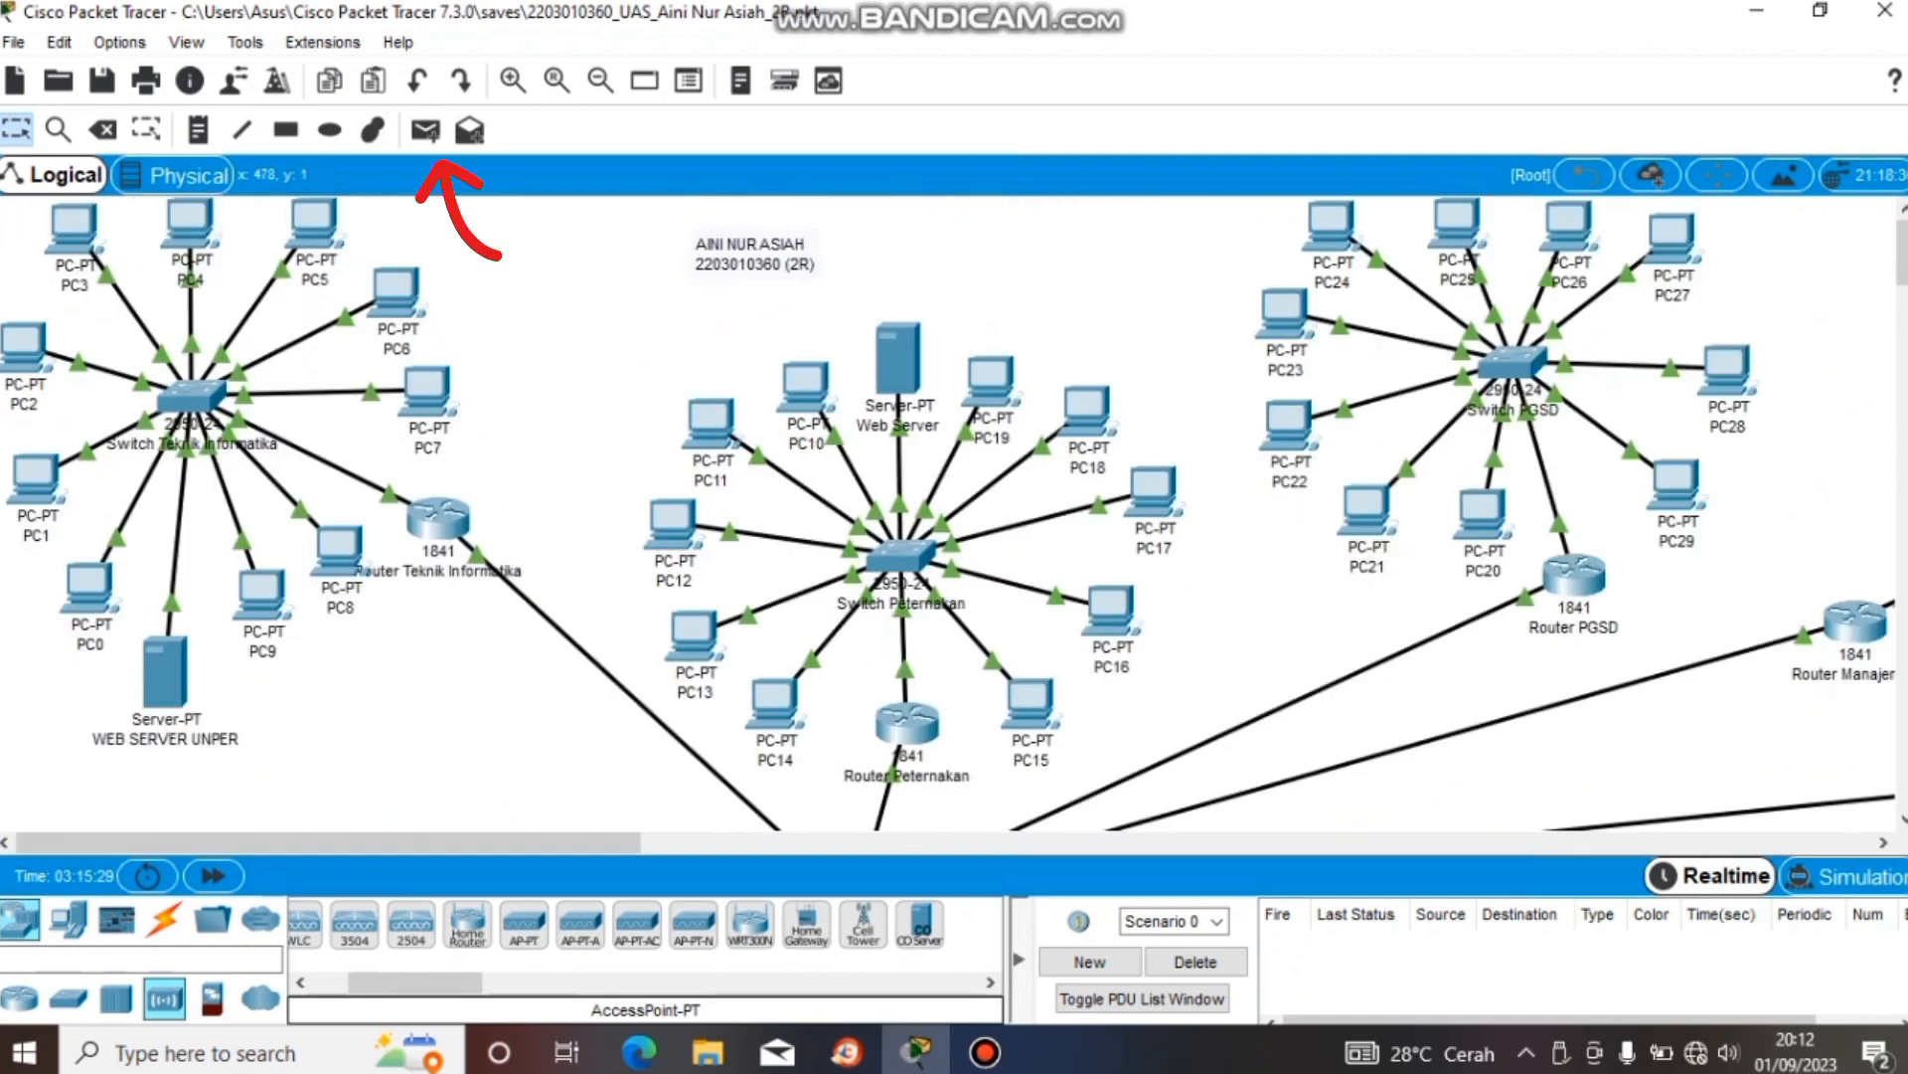
- Send a simple PDU from PC5 to PC11 and check its entry in the PDU list
{"action": "left_click", "coordinate": [330, 233]}
{"action": "left_click", "coordinate": [711, 422]}
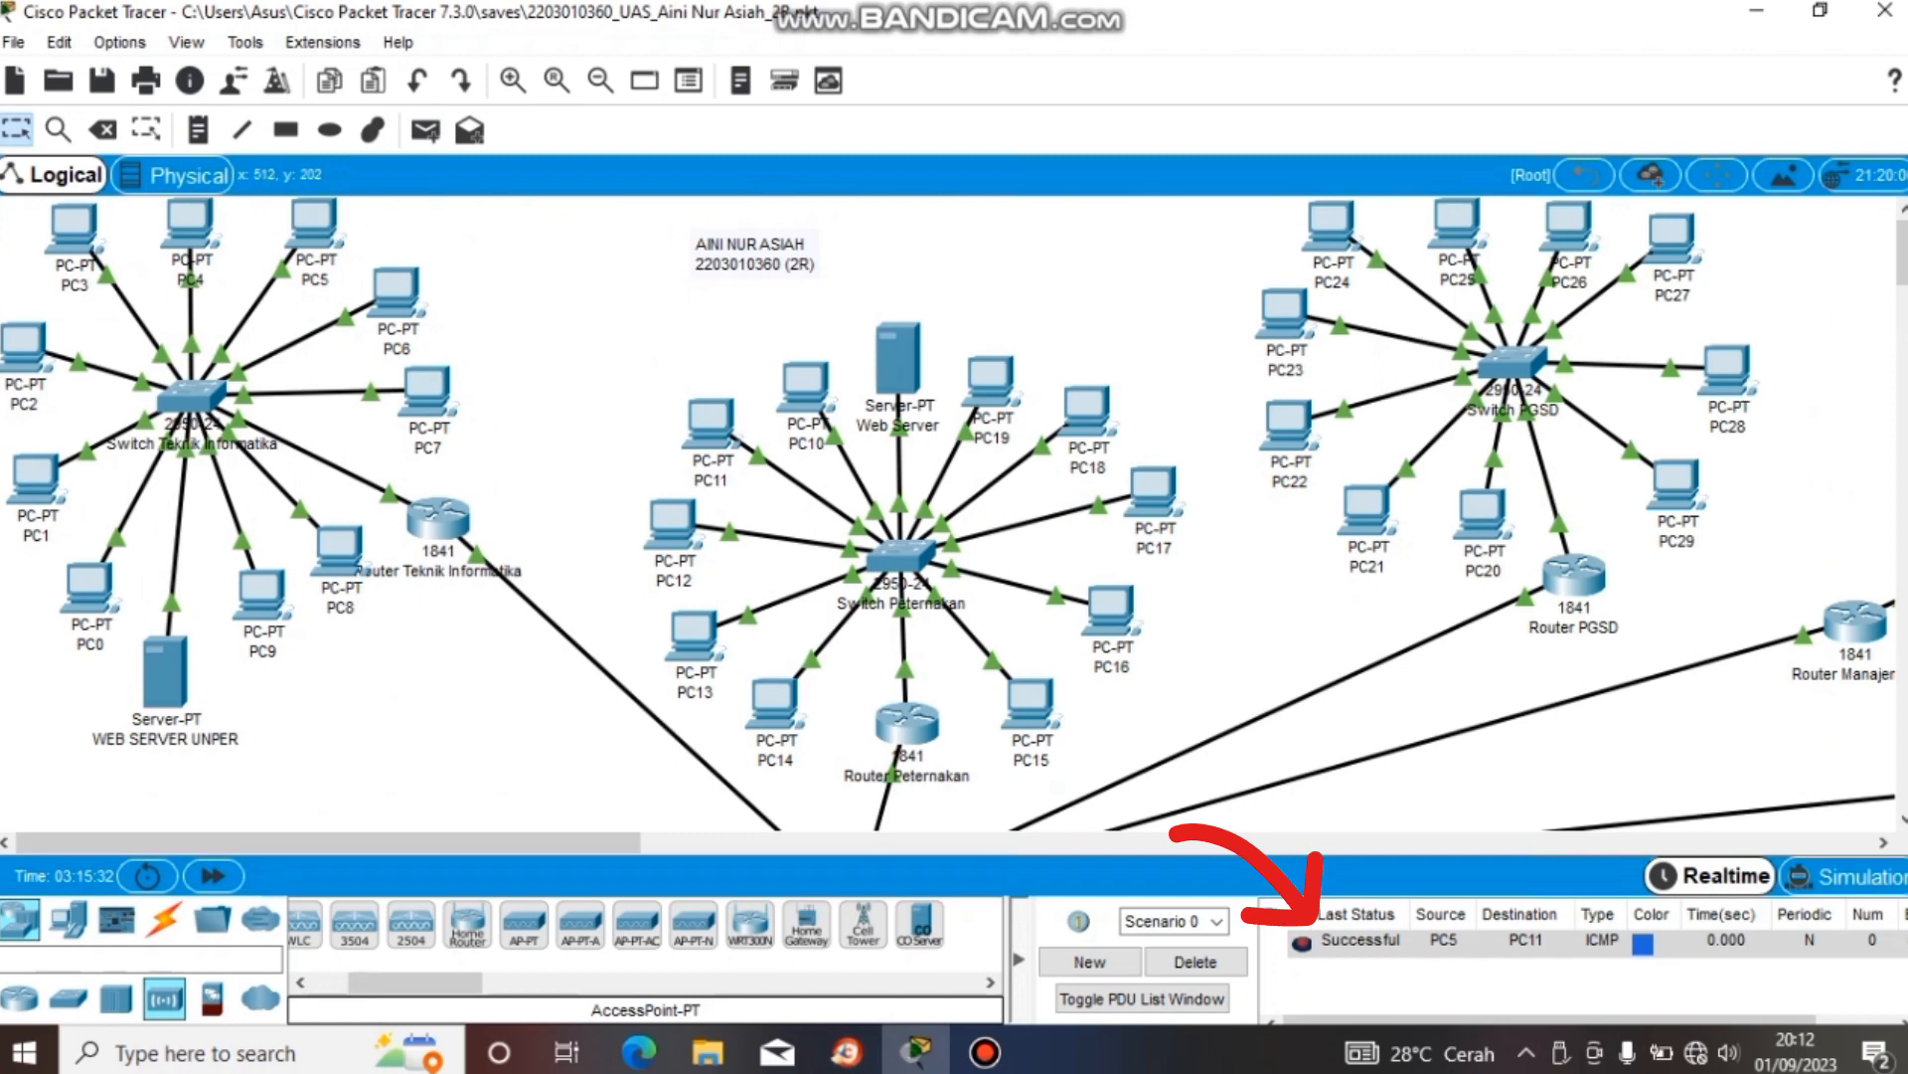
{"action": "scroll", "coordinate": [1580, 939], "scroll_direction": "right", "scroll_amount": 3}
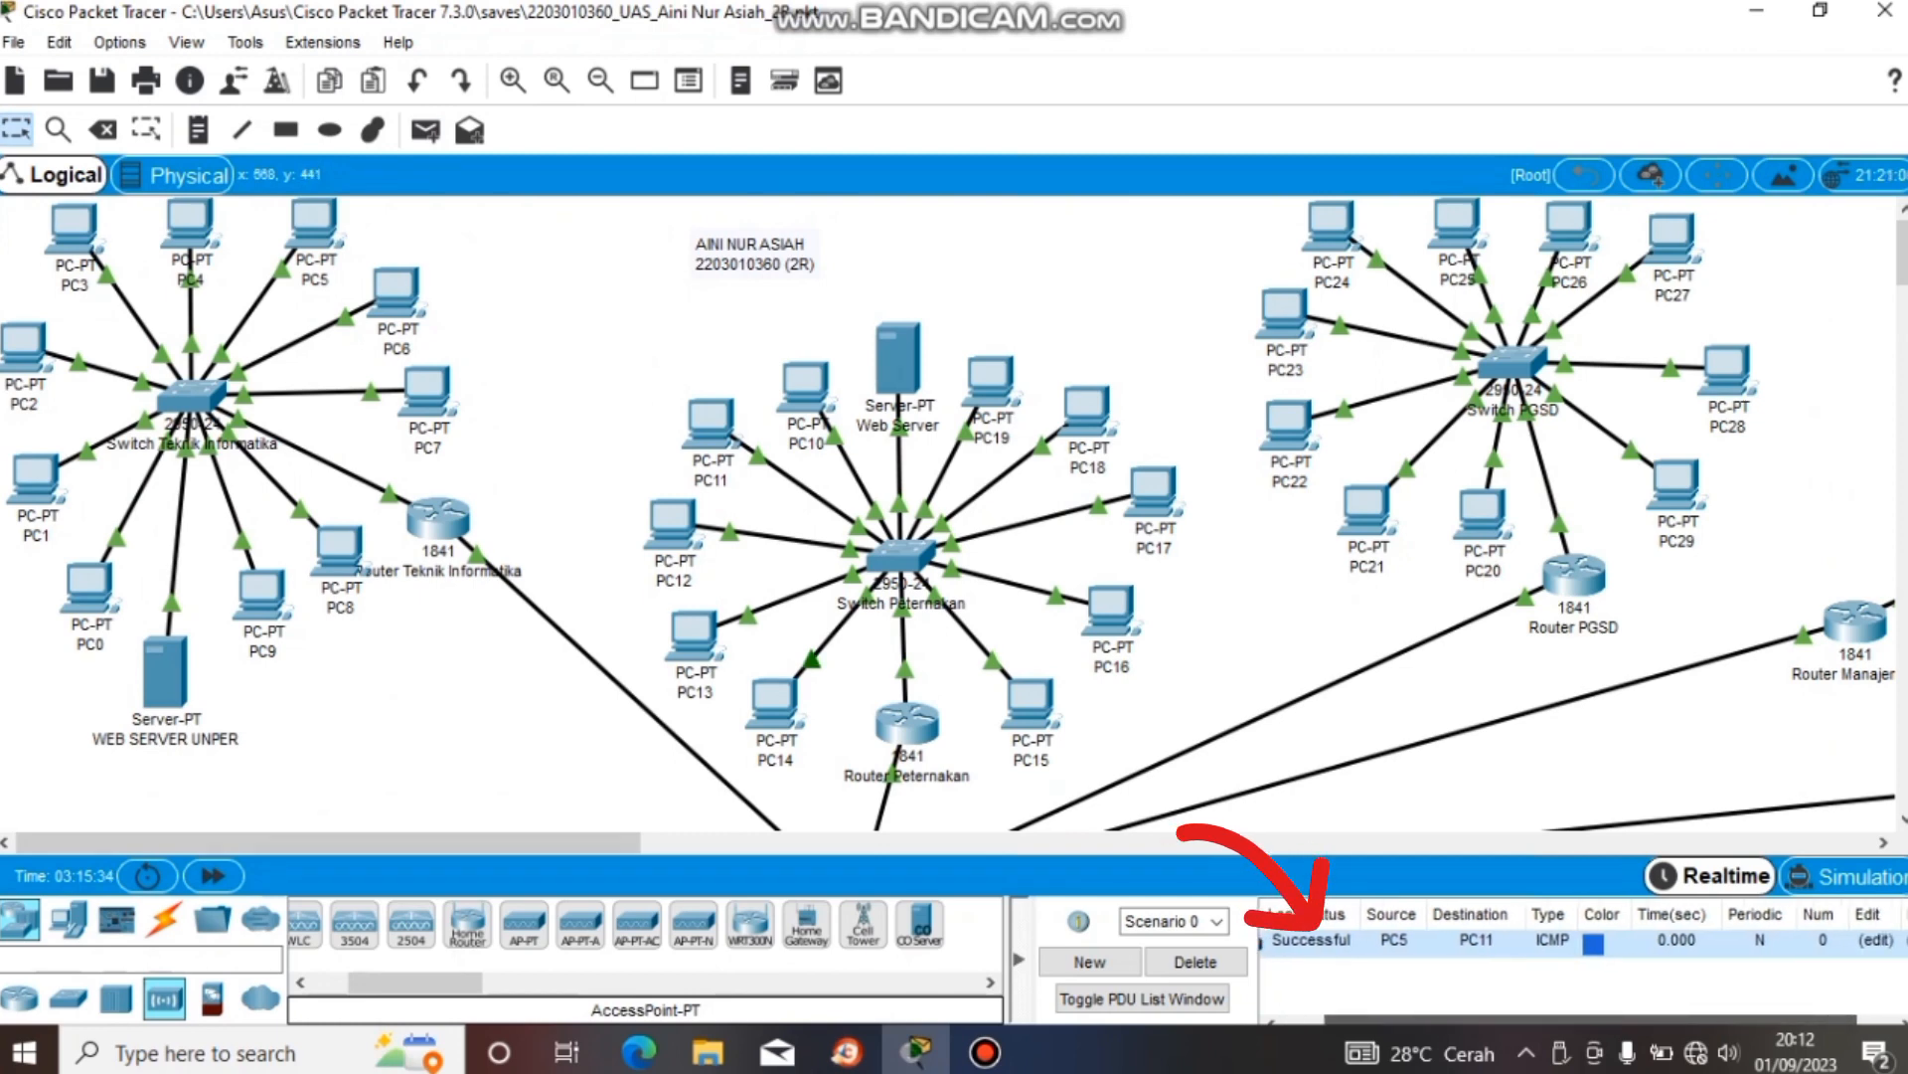
{"action": "scroll", "coordinate": [1581, 939], "scroll_direction": "left", "scroll_amount": 3}
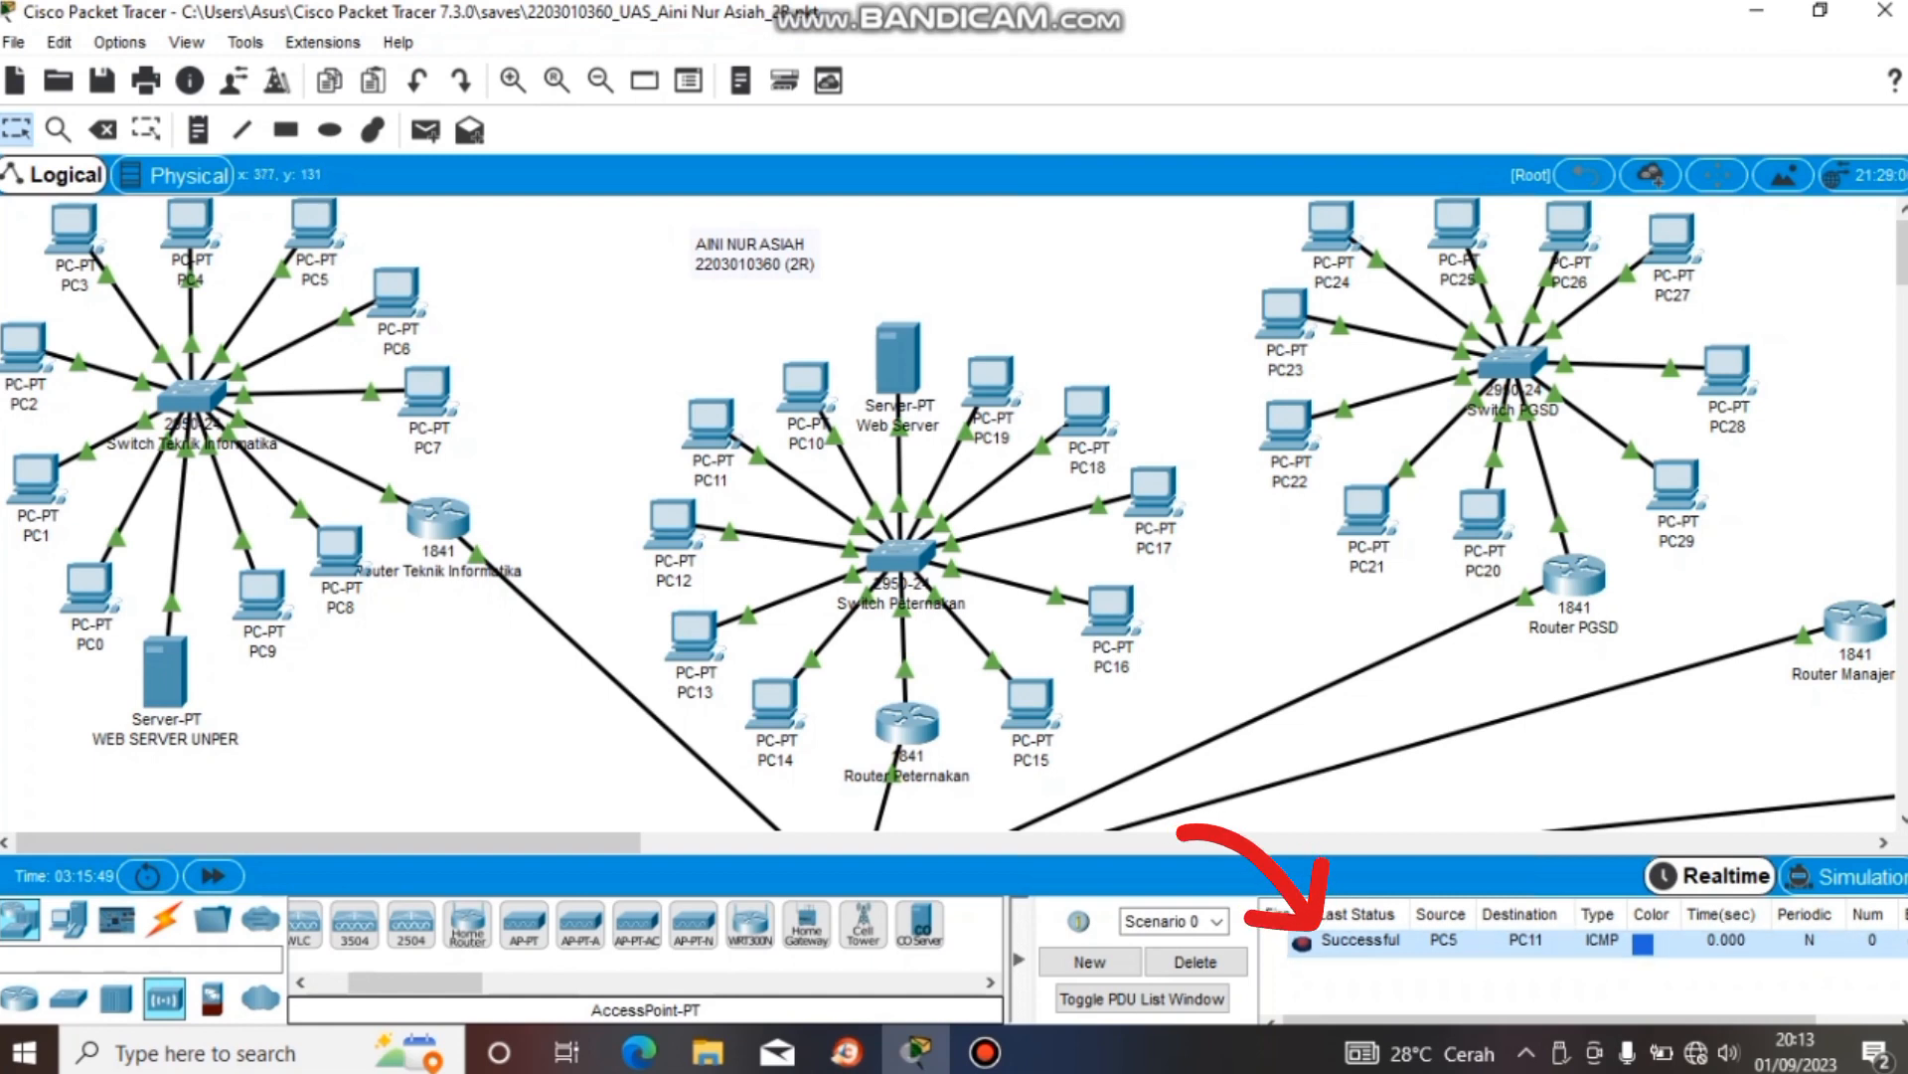
- Send simple PDUs to PC21 in the PGSD department, first from PC6 and again from PC7
{"action": "left_click", "coordinate": [395, 290]}
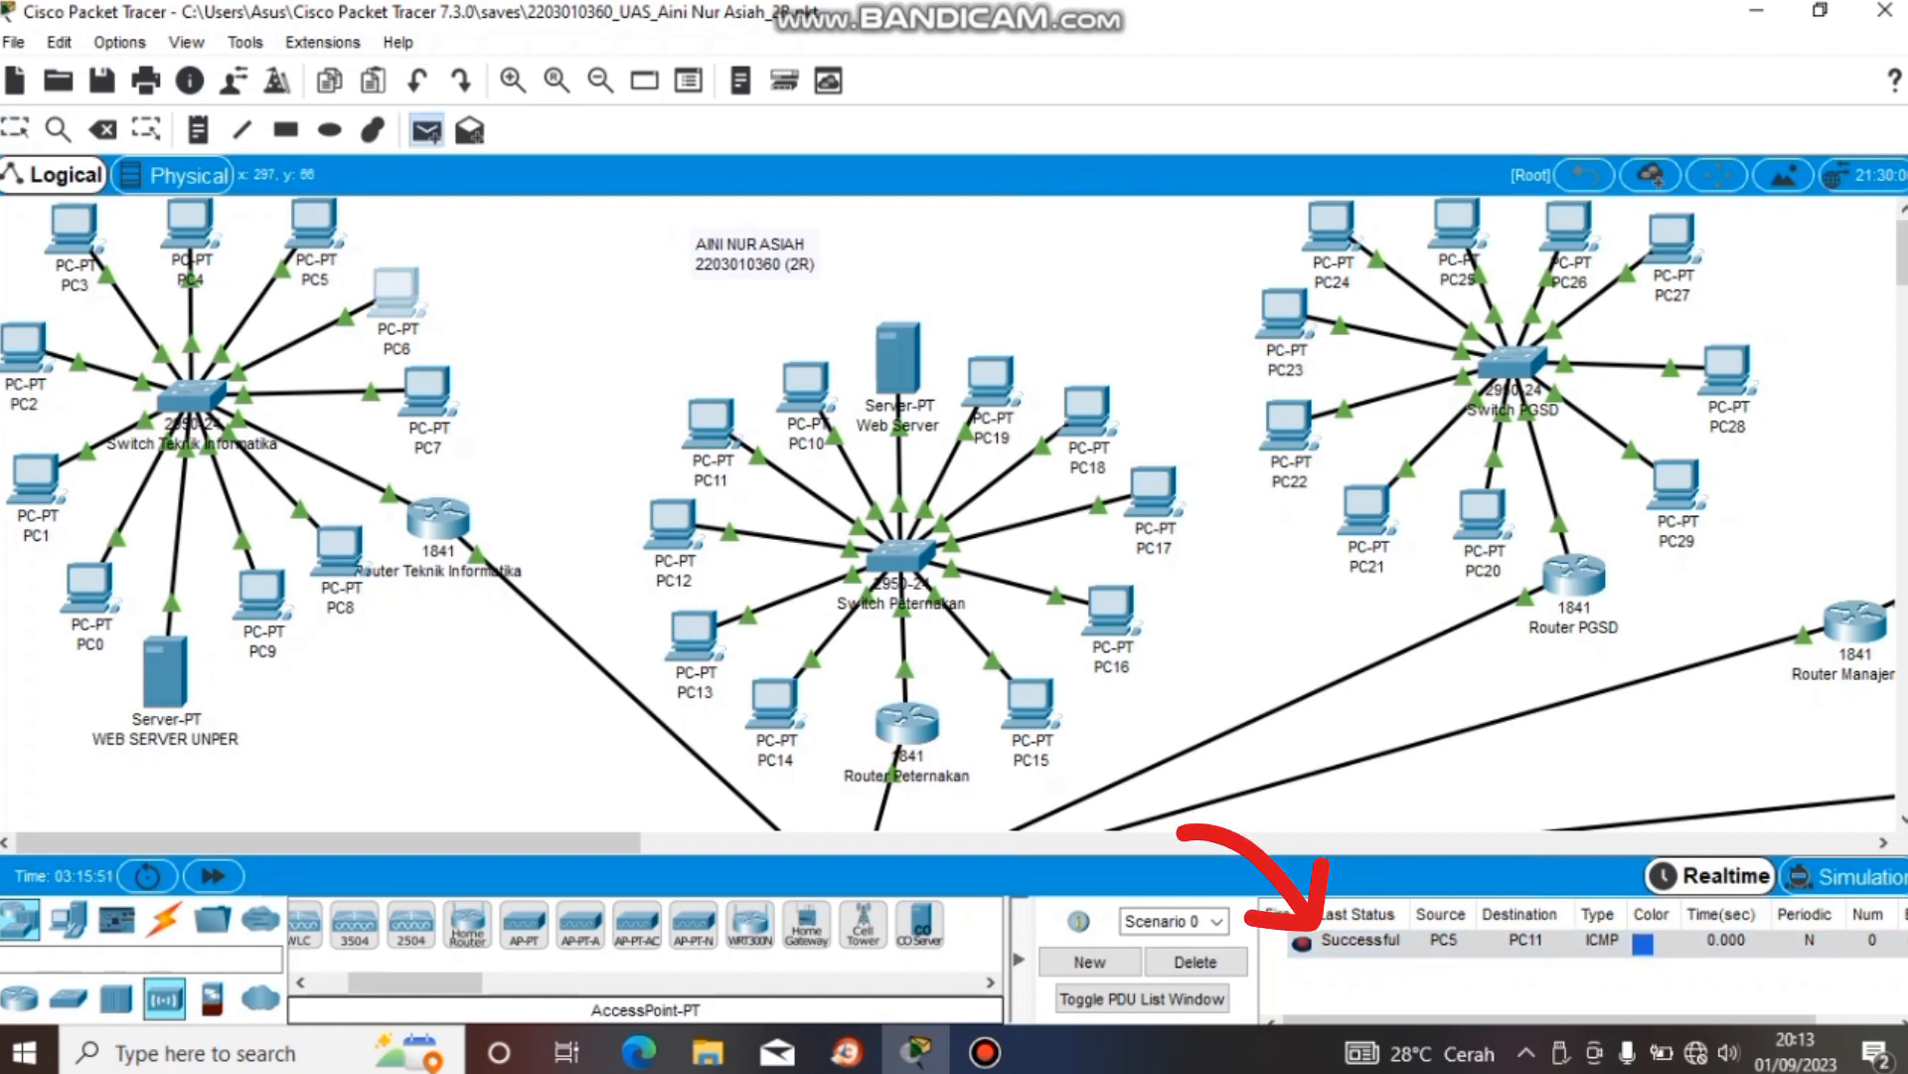
{"action": "left_click", "coordinate": [1367, 509]}
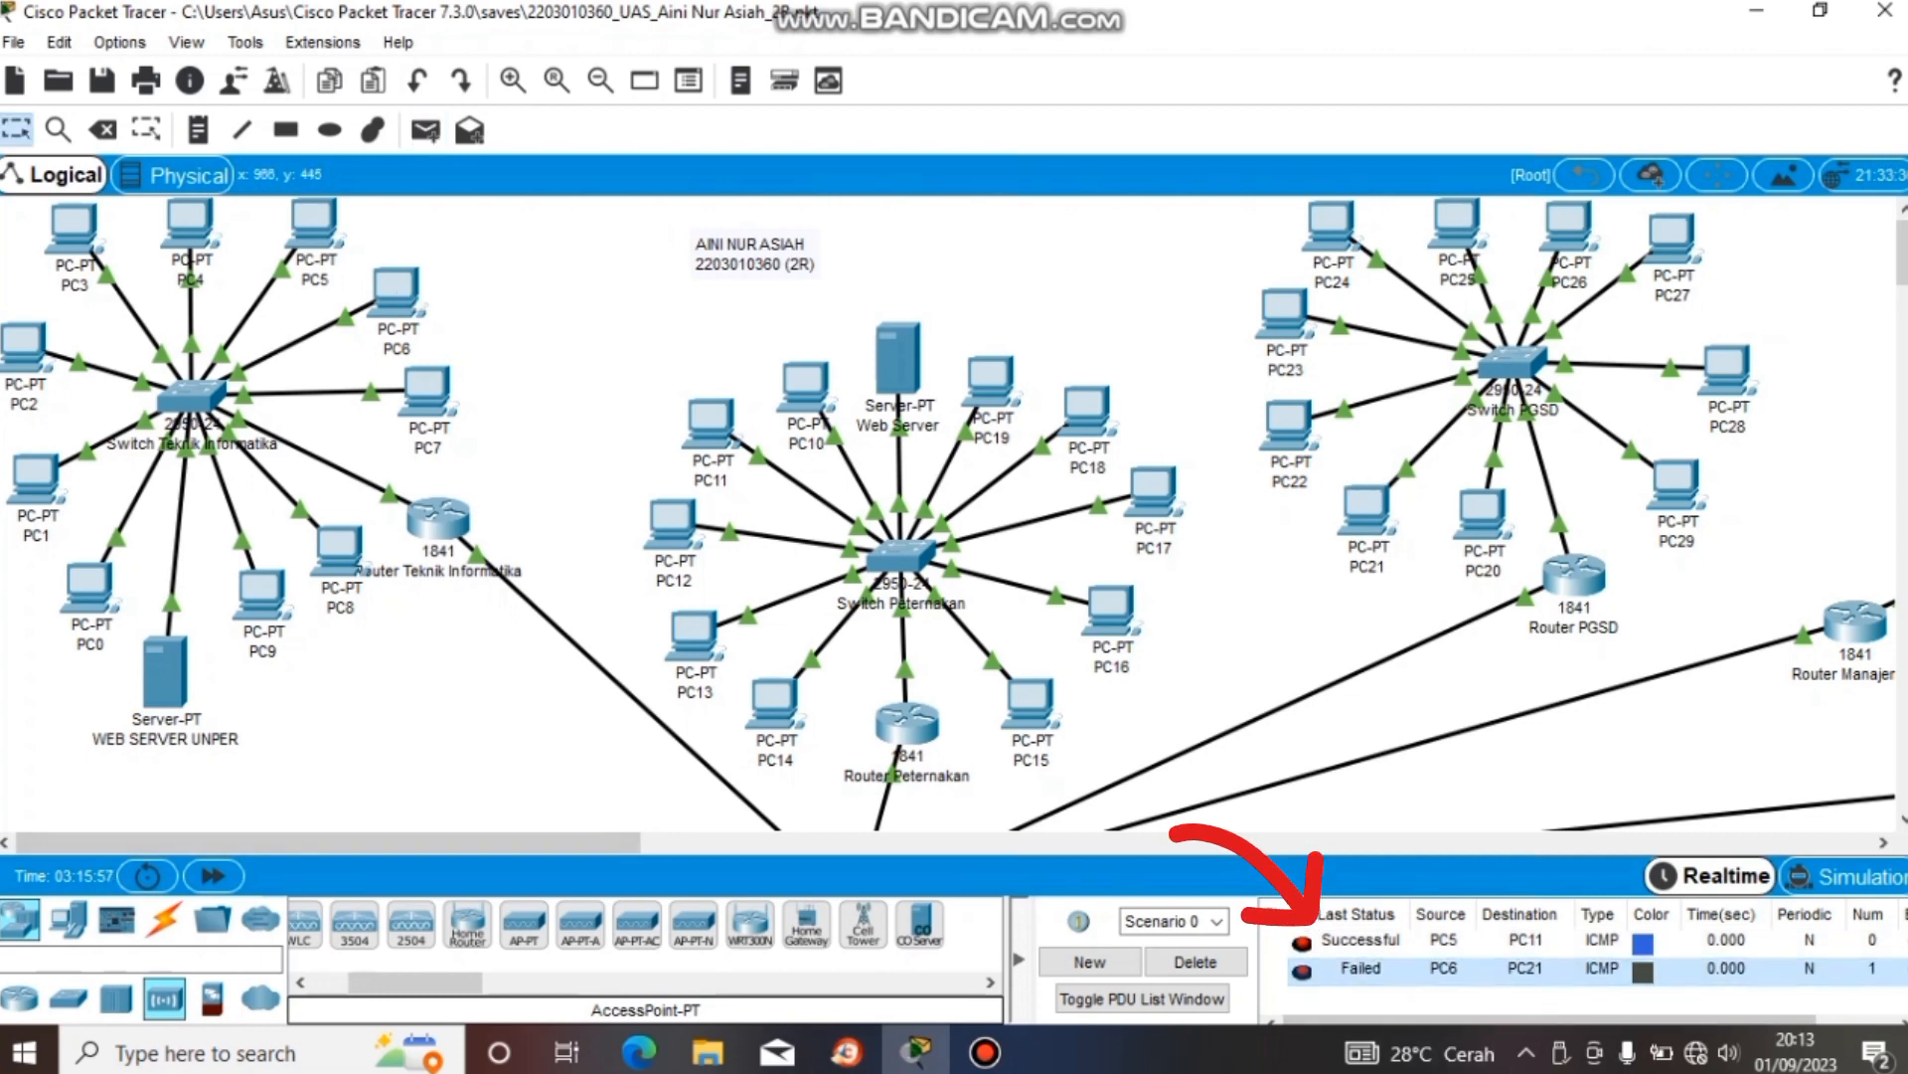
{"action": "left_click", "coordinate": [426, 130]}
{"action": "left_click", "coordinate": [427, 391]}
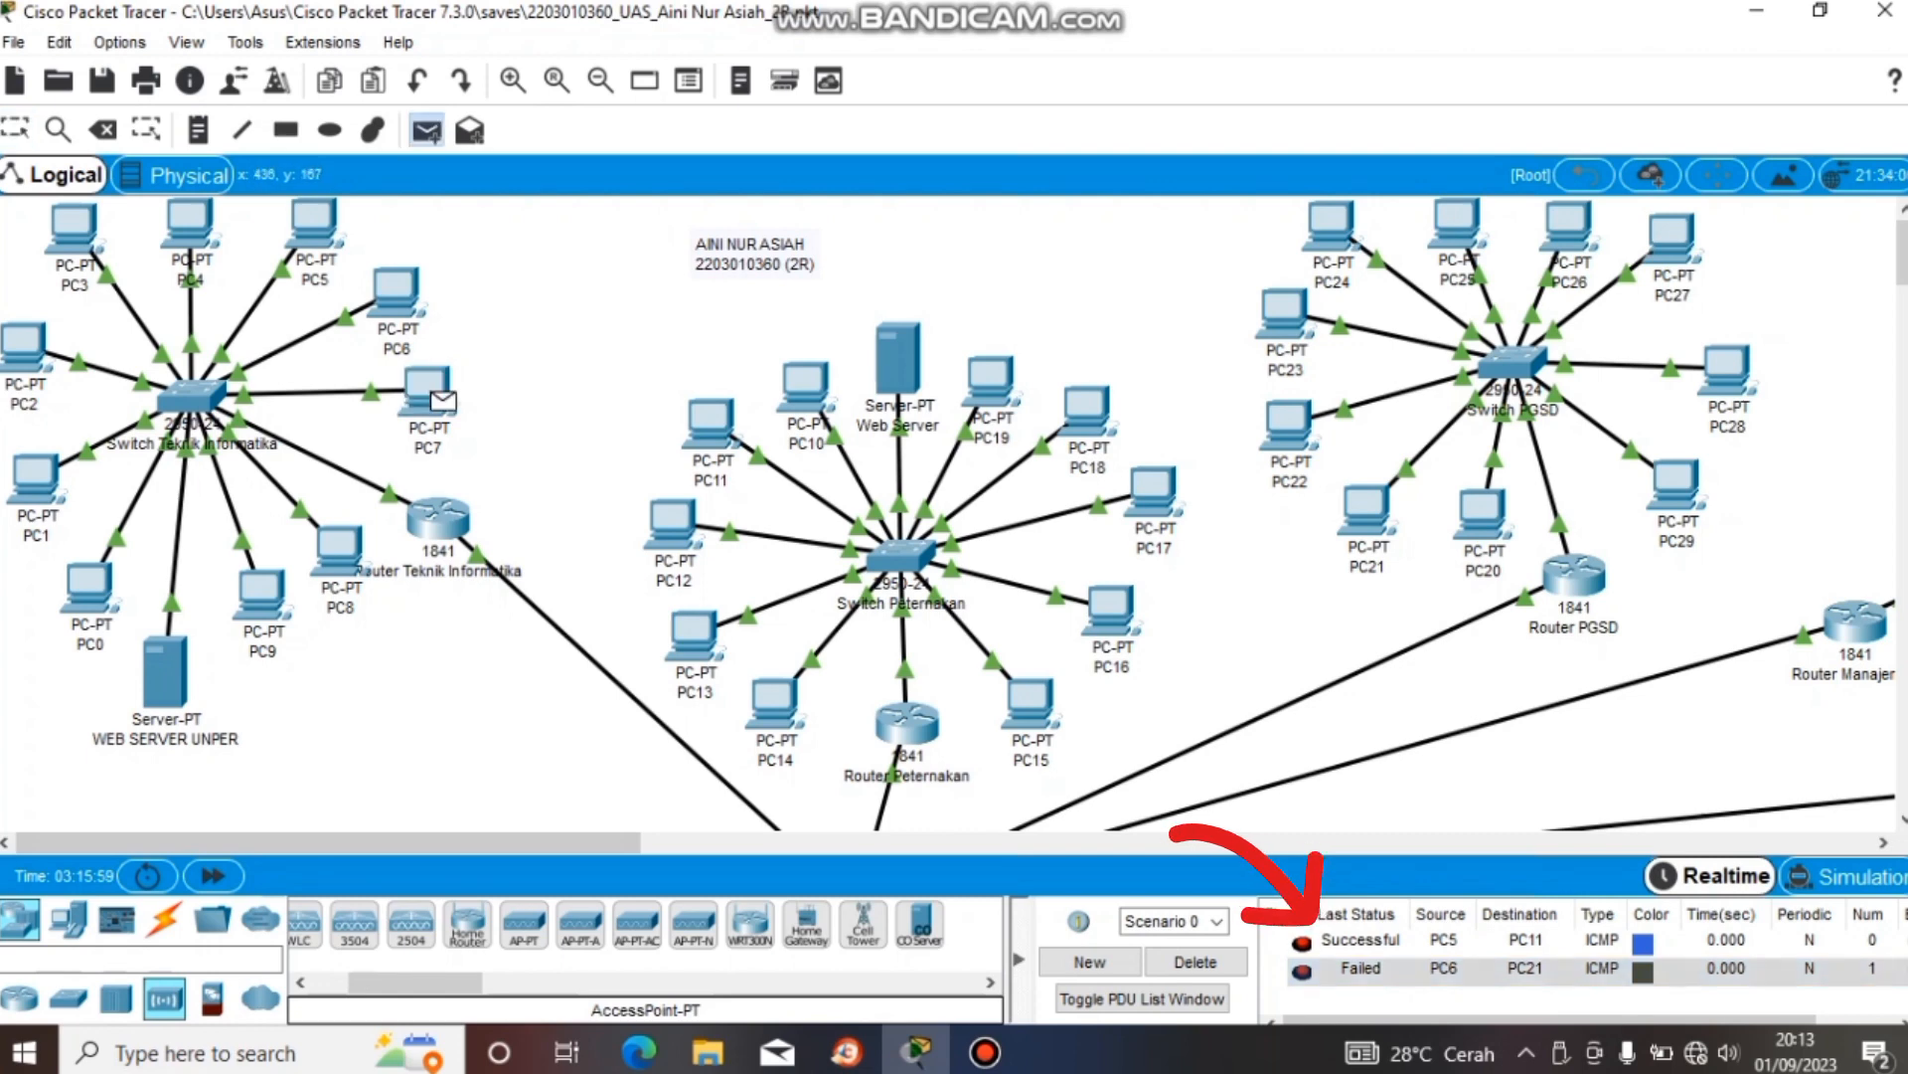
{"action": "left_click", "coordinate": [1367, 509]}
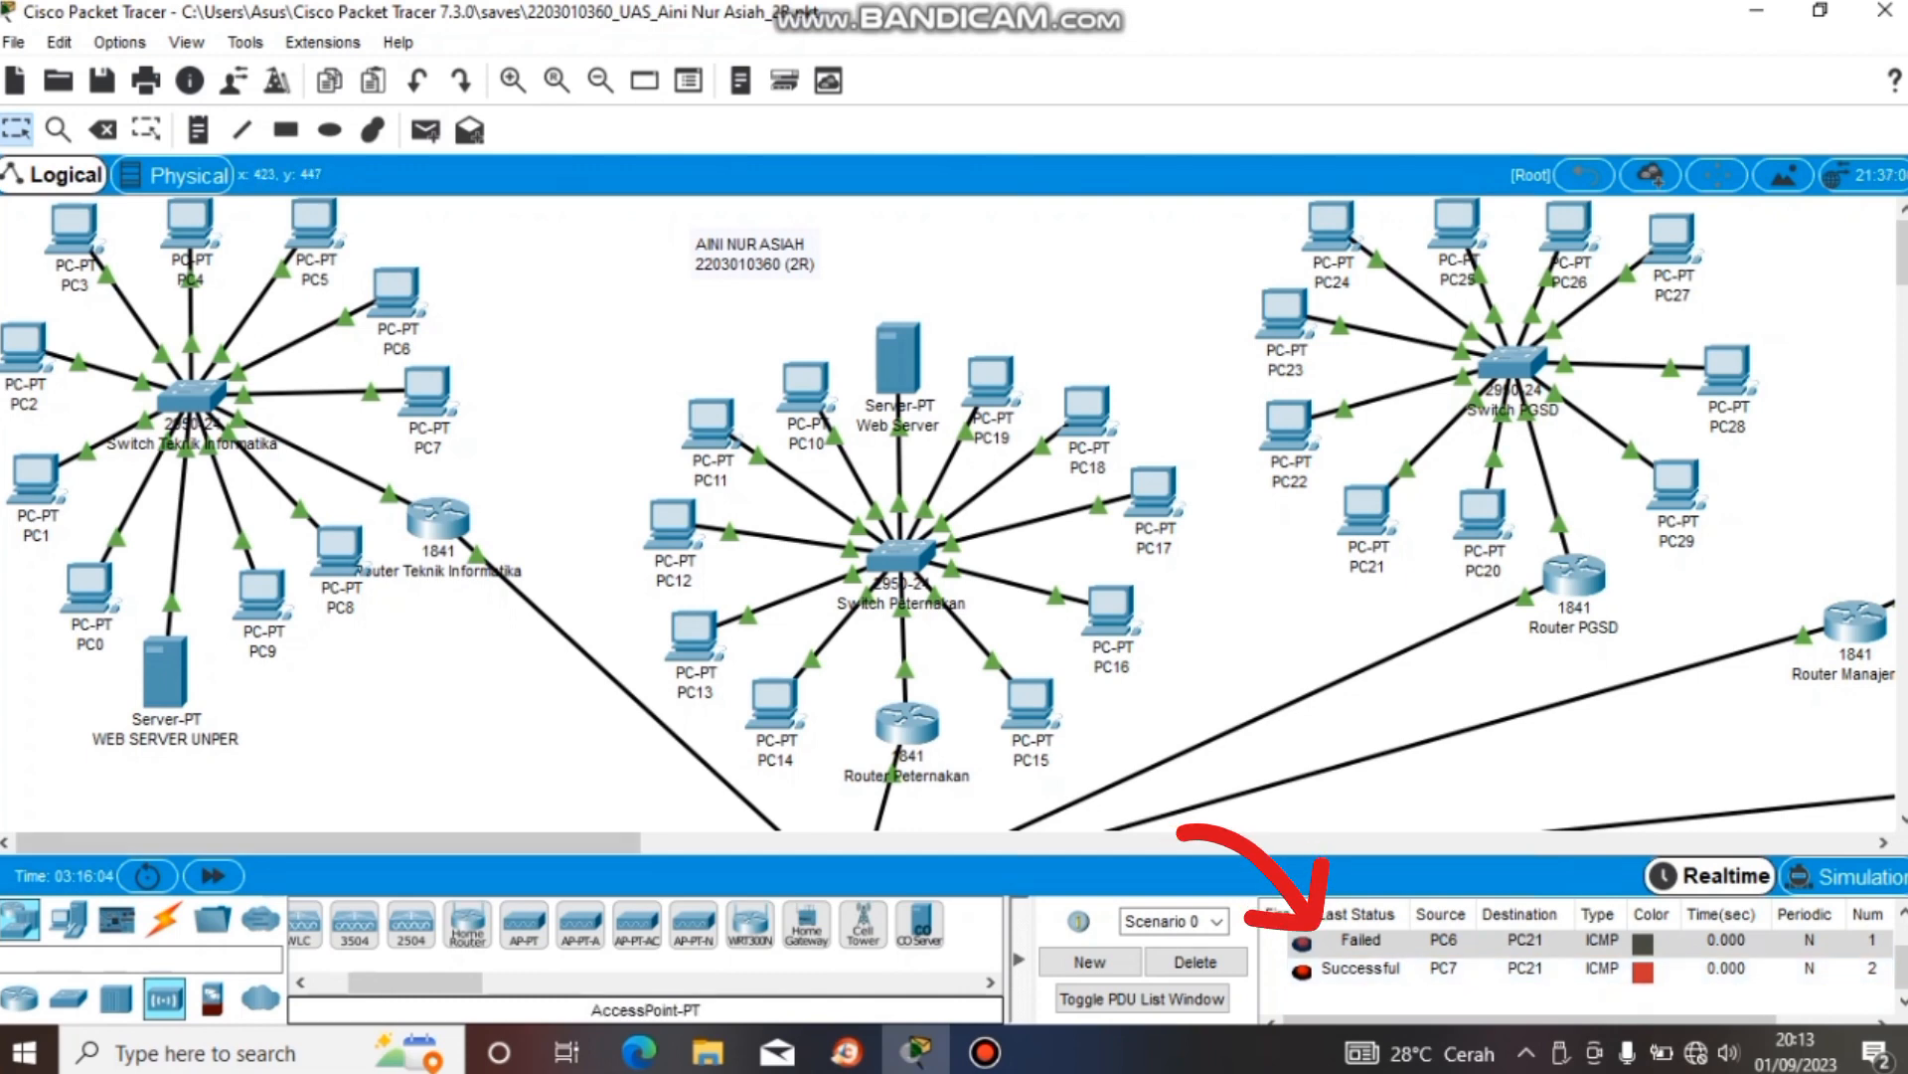
- Send a simple PDU from PC6 to PC50 and another from PC49 to PC60
{"action": "left_click", "coordinate": [426, 130]}
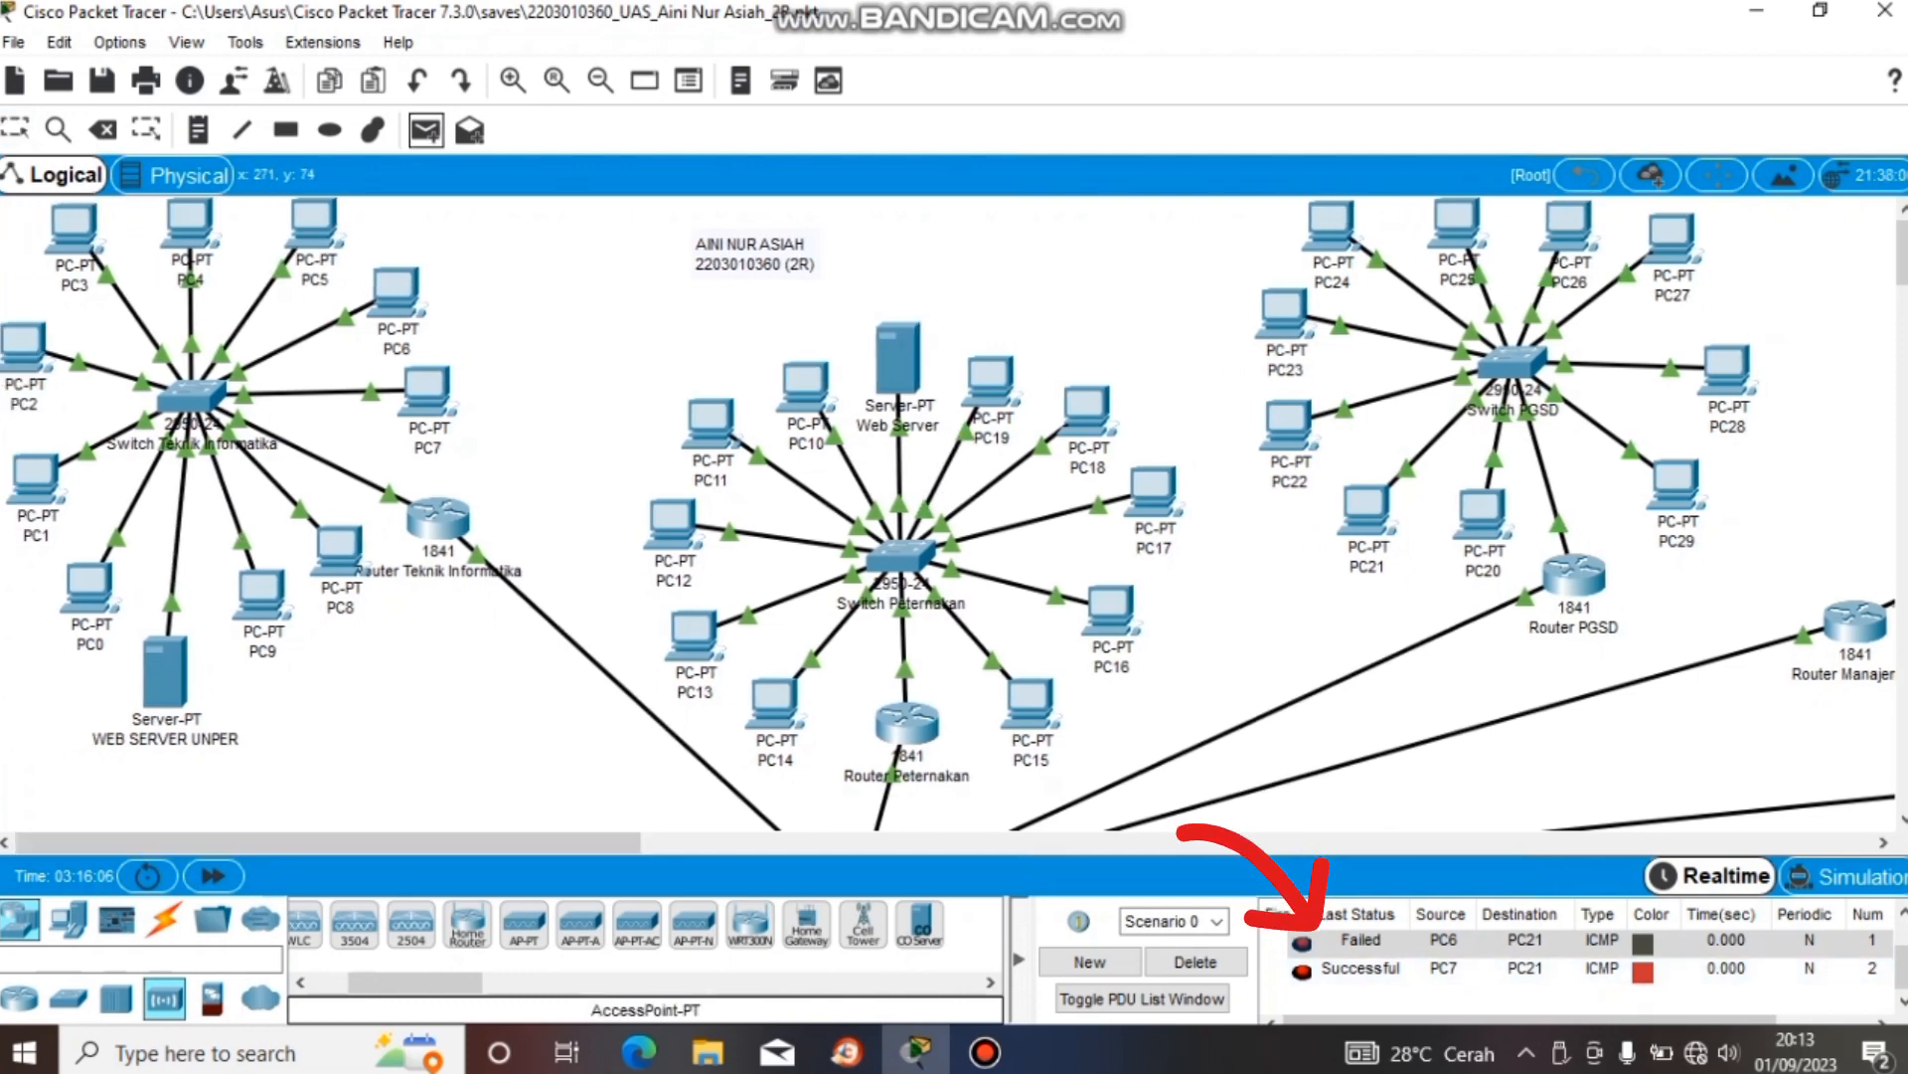
{"action": "scroll", "coordinate": [954, 513], "scroll_direction": "down", "scroll_amount": 5}
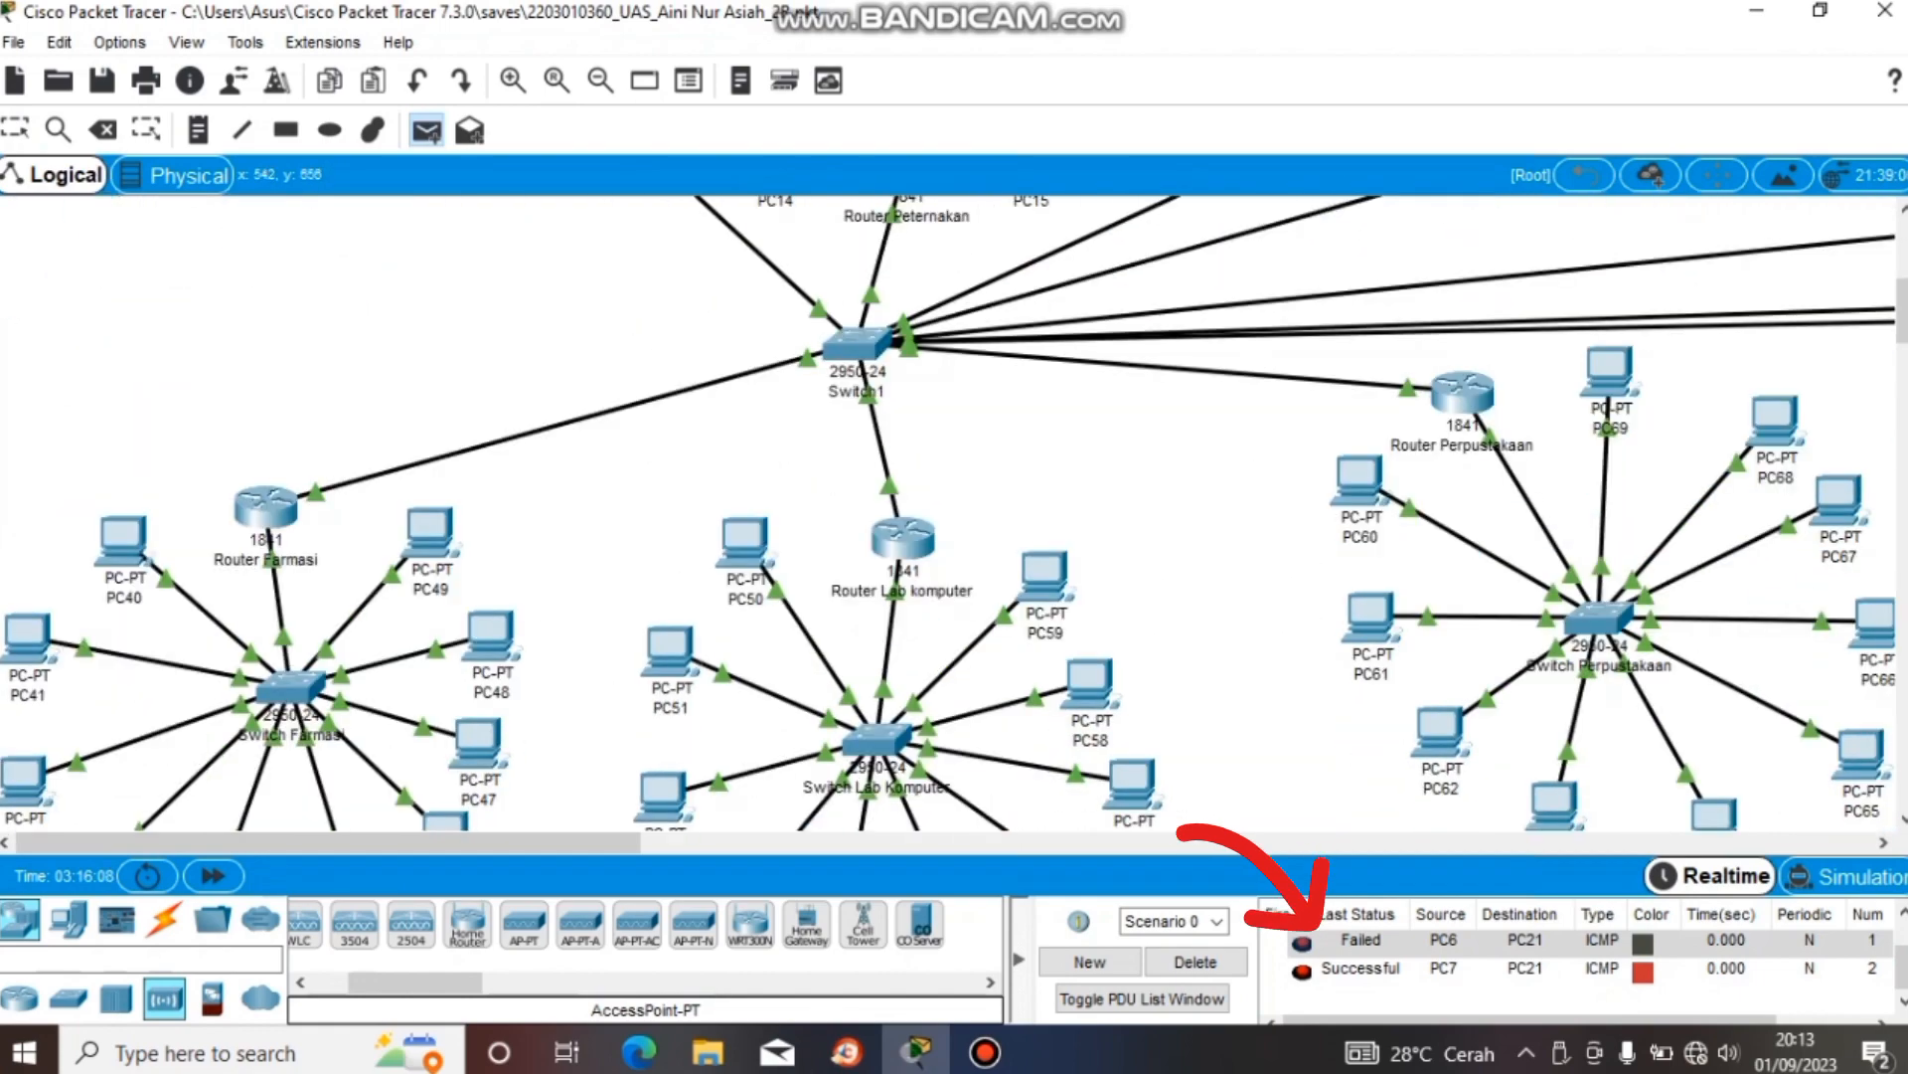
{"action": "left_click", "coordinate": [744, 542]}
{"action": "double_click", "coordinate": [1360, 939]}
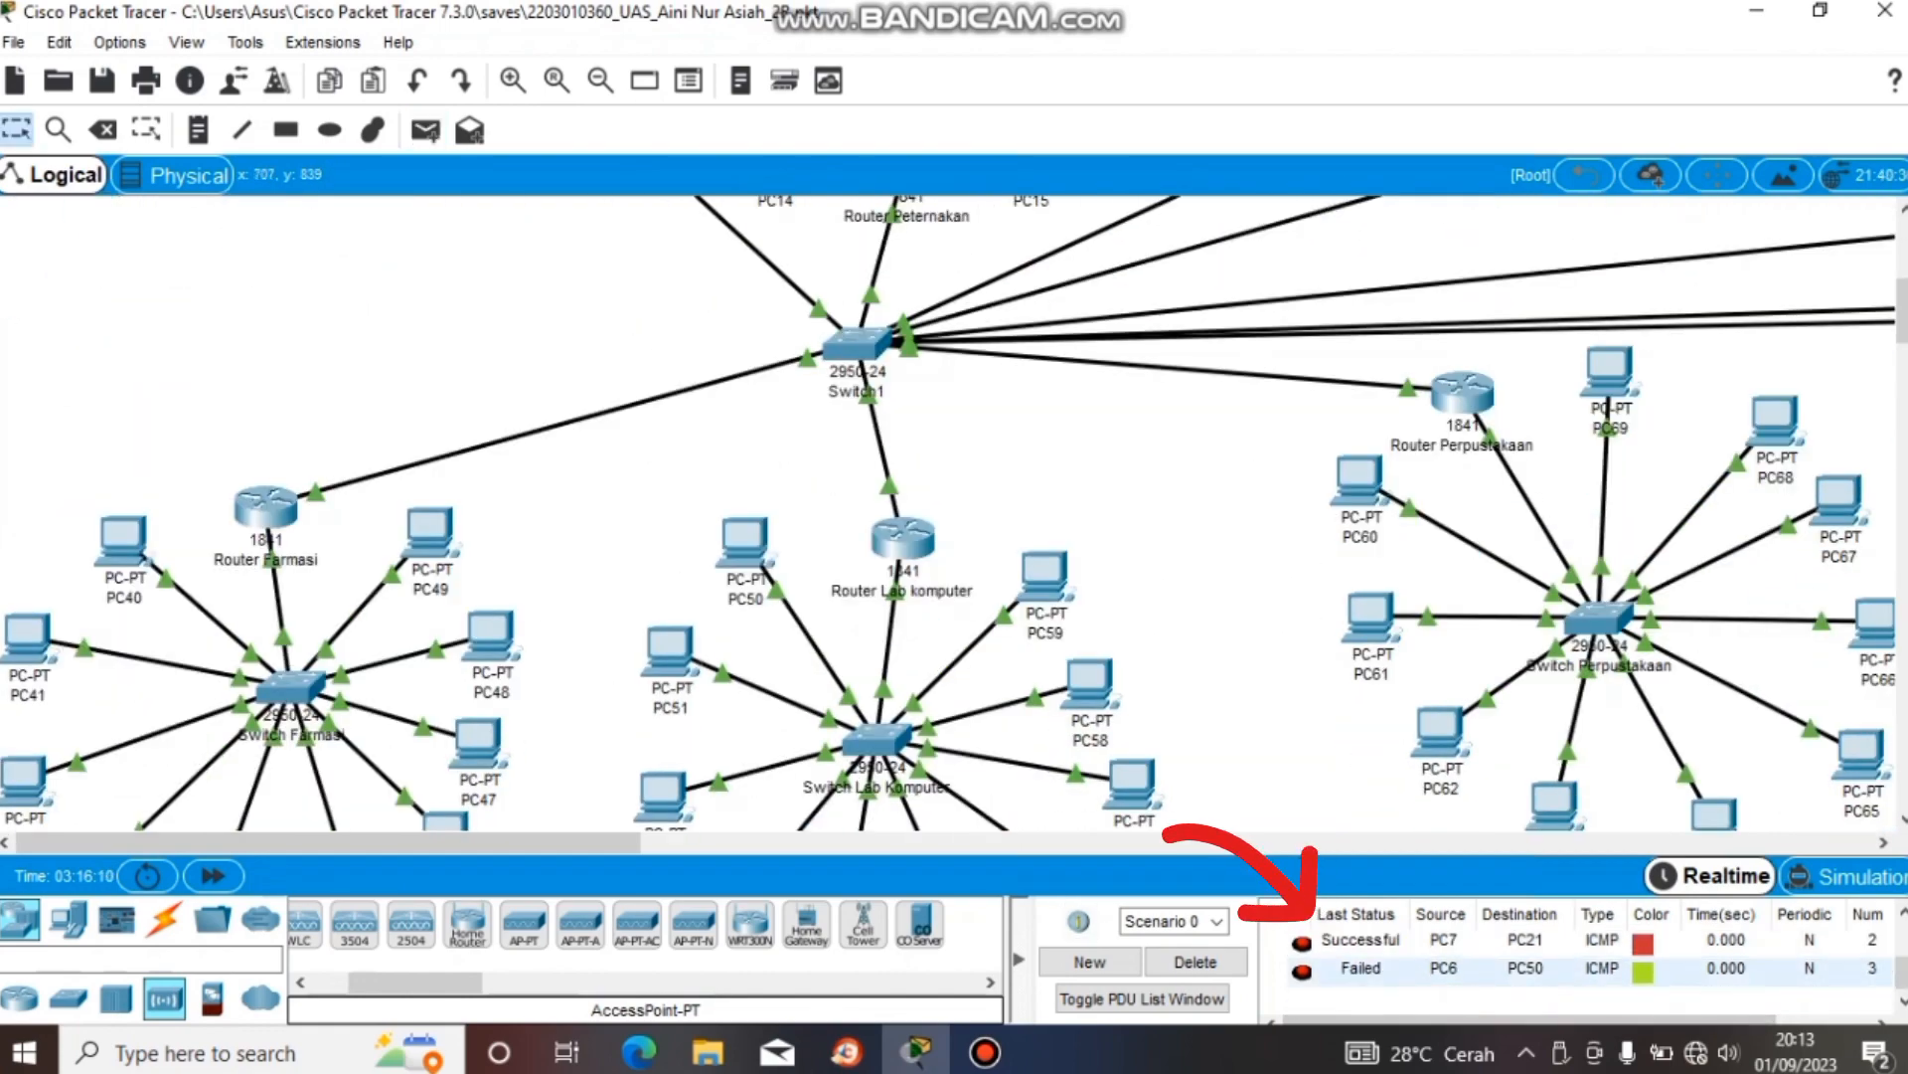
{"action": "left_click", "coordinate": [426, 131]}
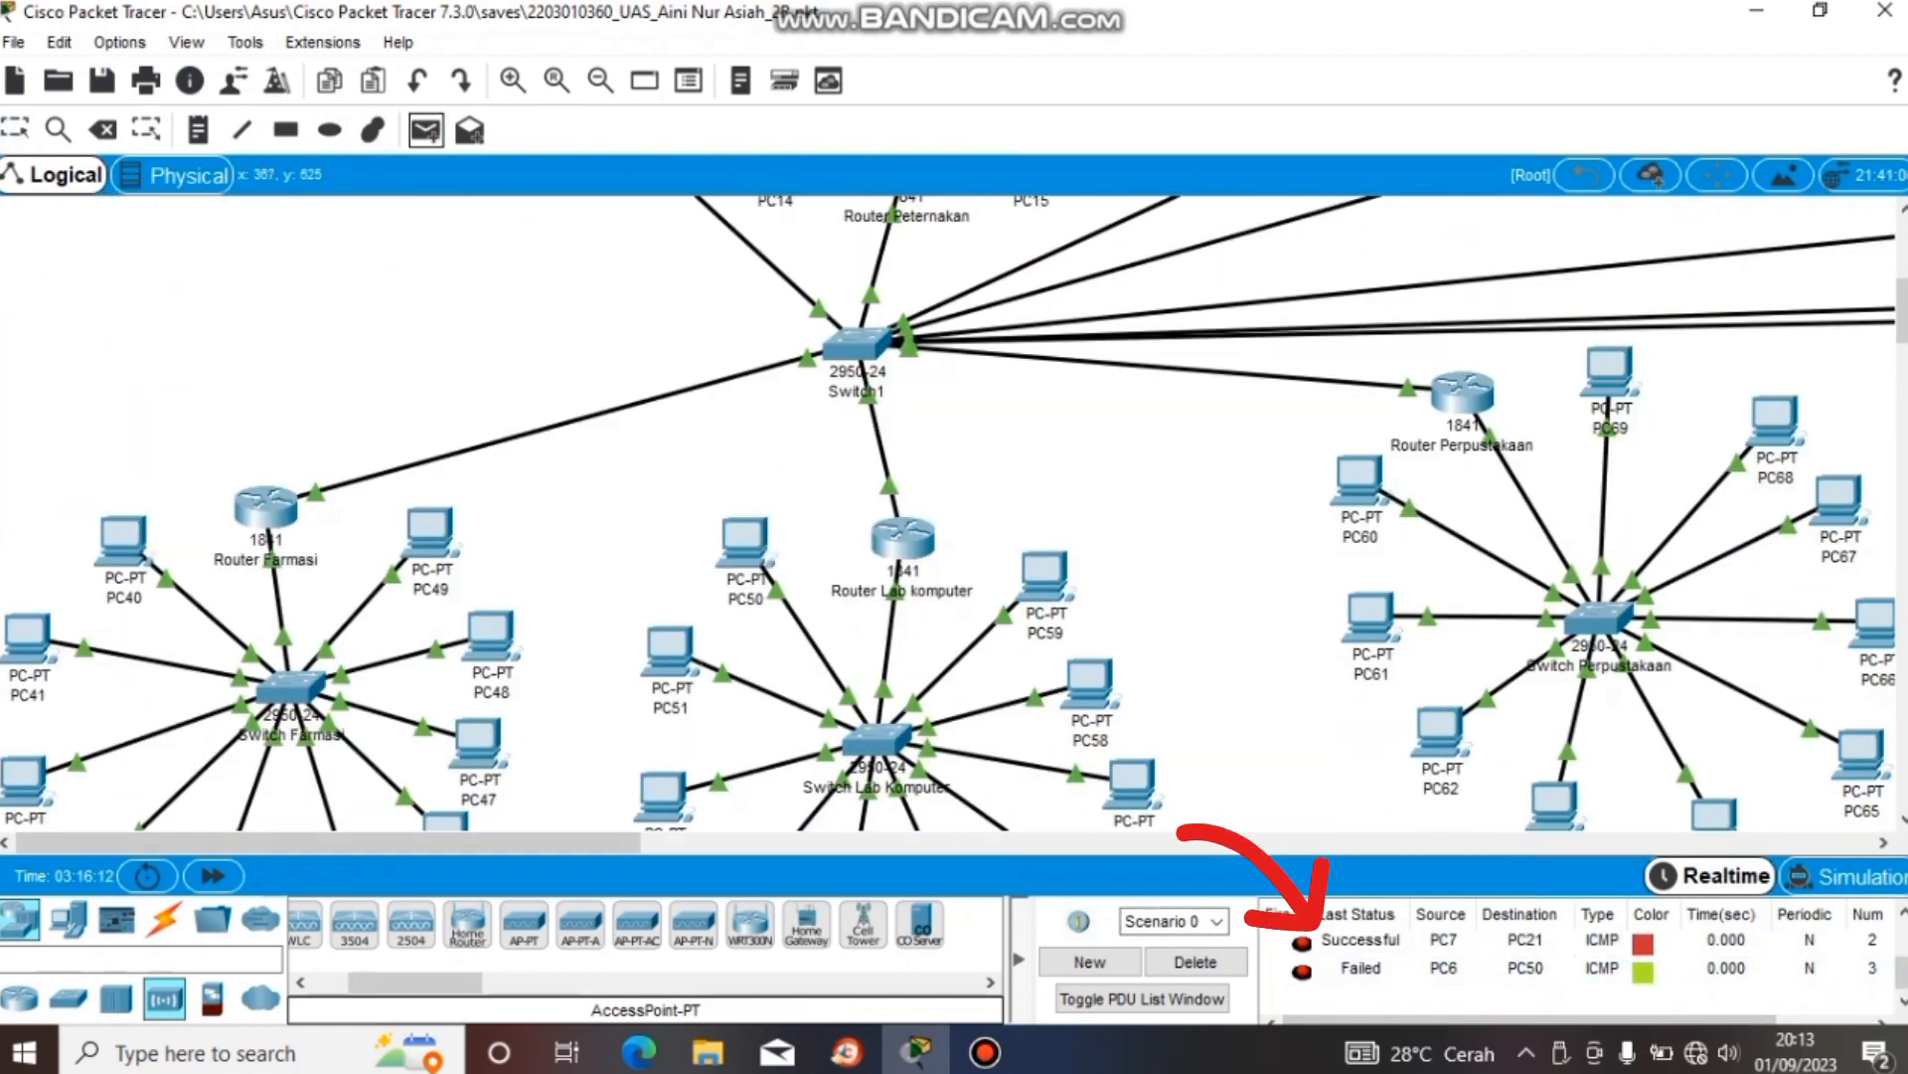
{"action": "key", "text": "ctrl+z"}
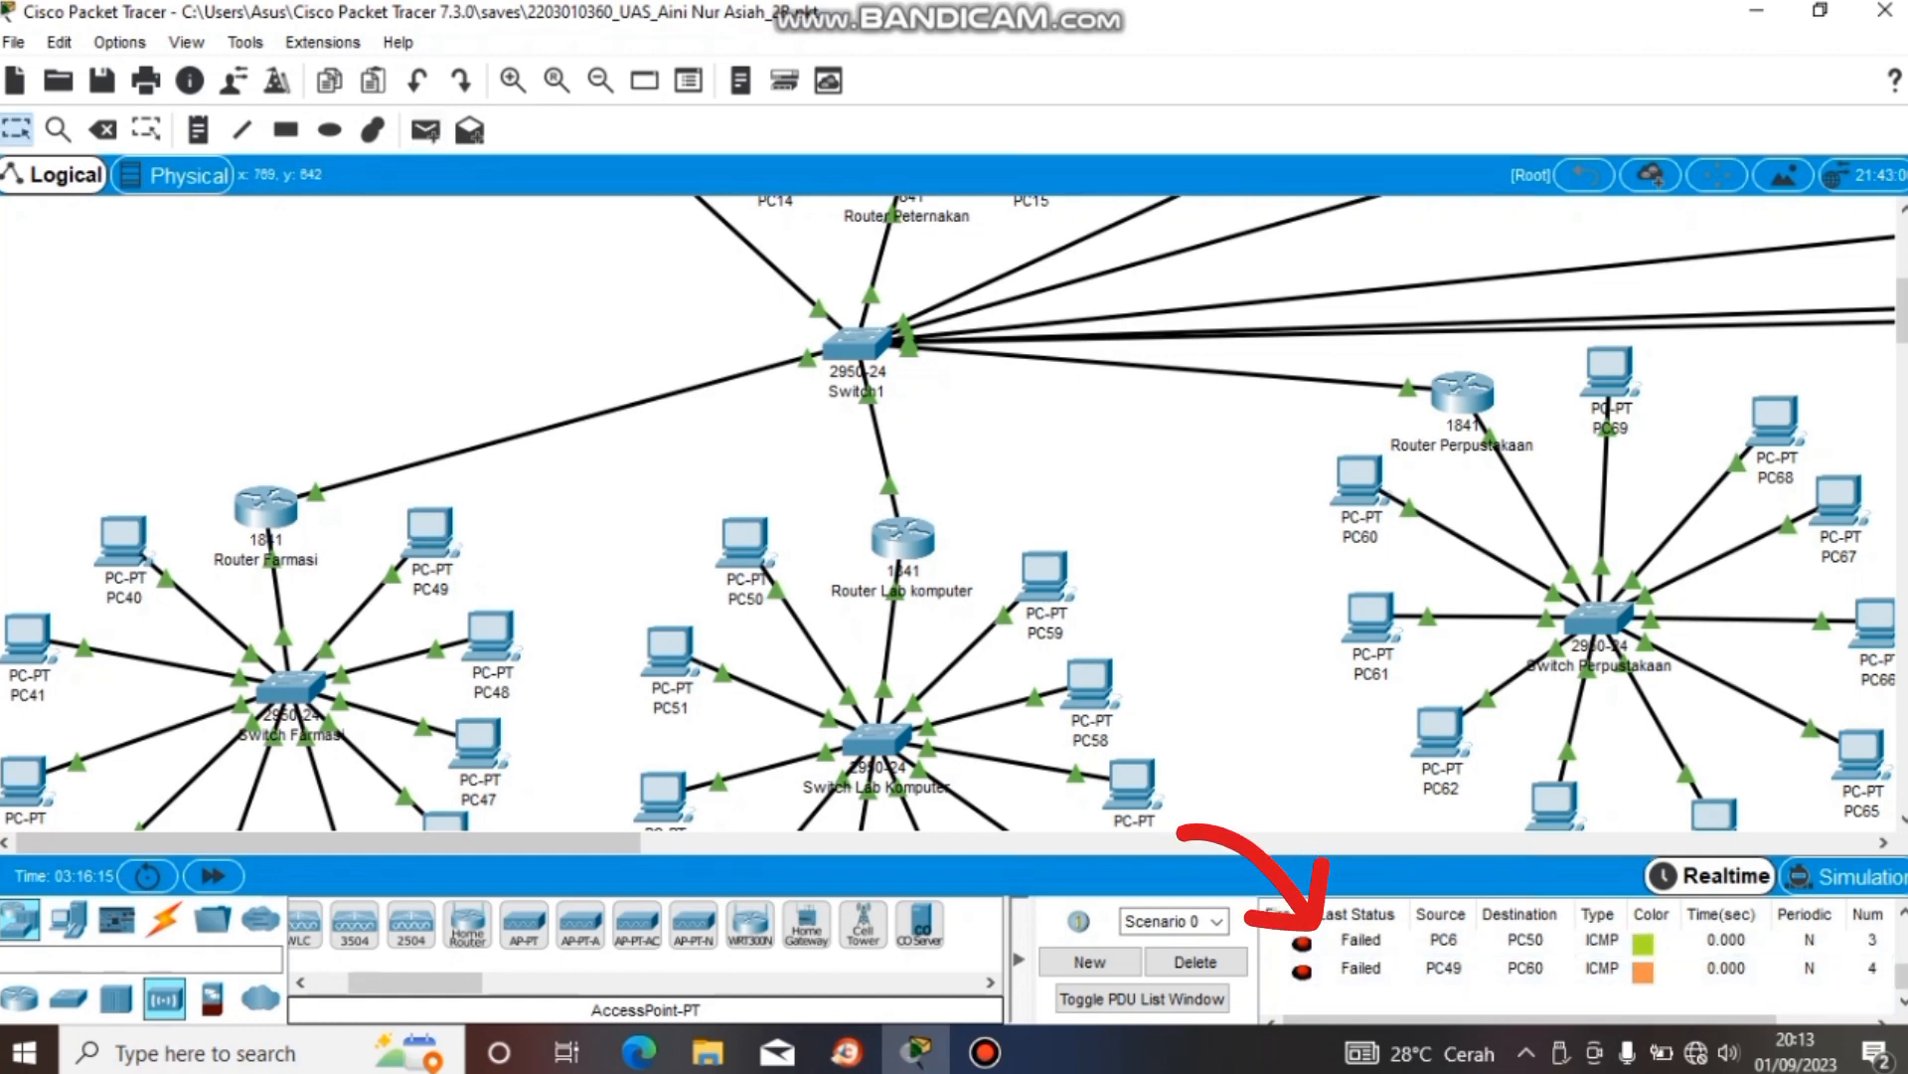
- Send a simple PDU from PC59 in Lab Komputer to PC60 in Perpustakaan
{"action": "key", "text": "p"}
{"action": "left_click", "coordinate": [1043, 574]}
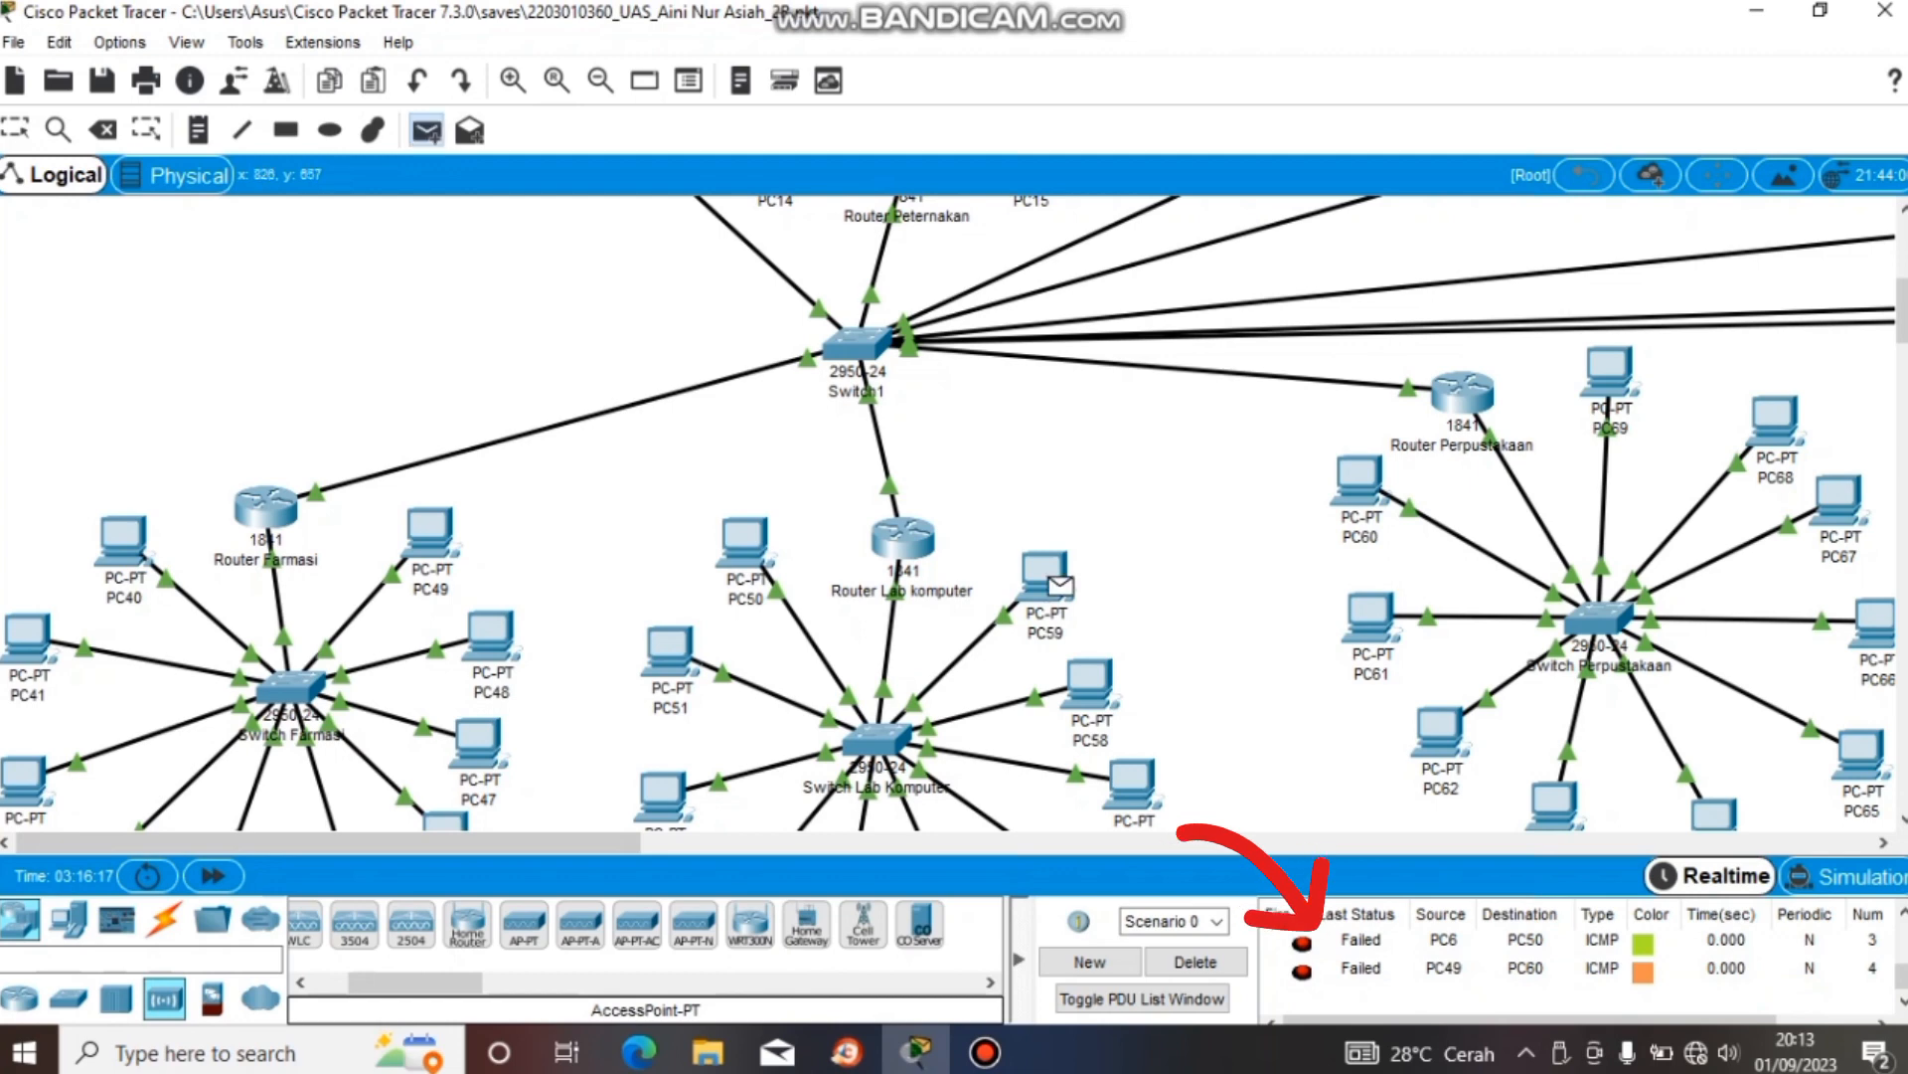
{"action": "key", "text": "ctrl+z"}
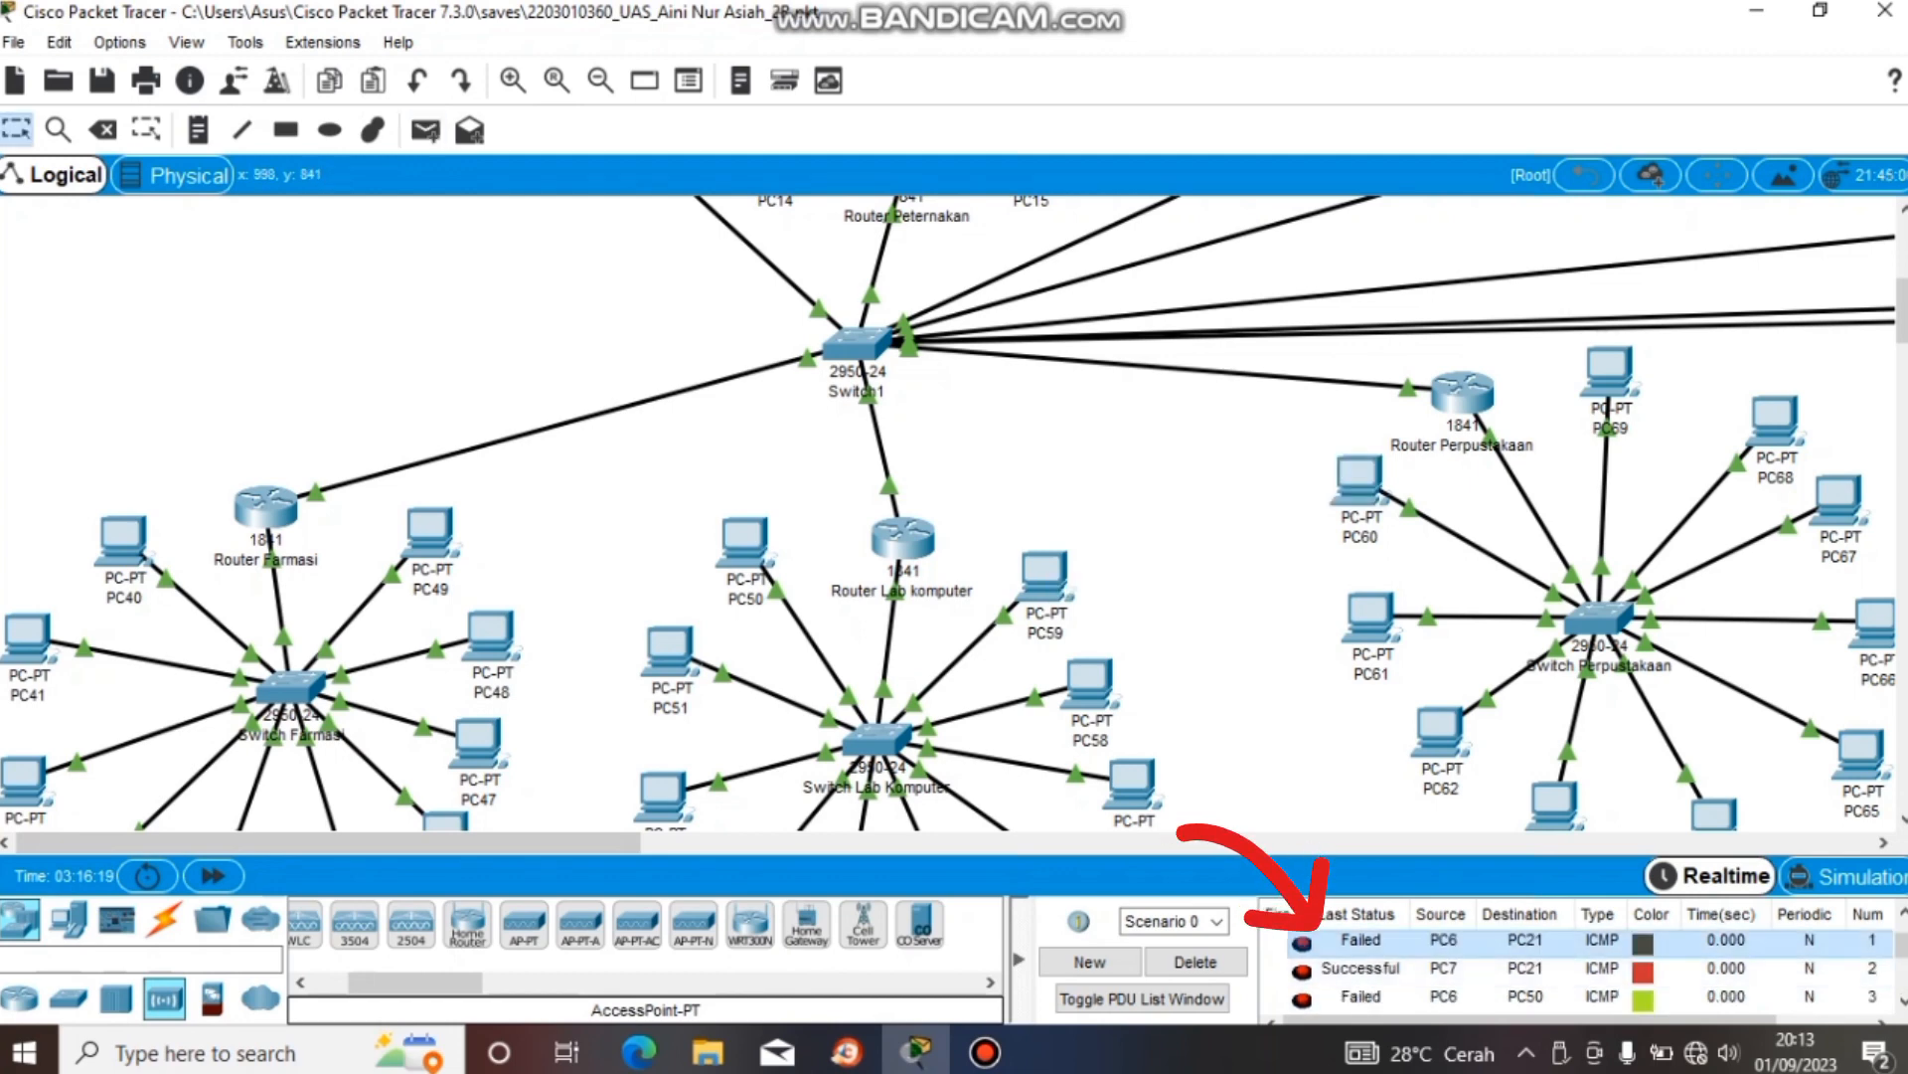
{"action": "key", "text": "ctrl+y"}
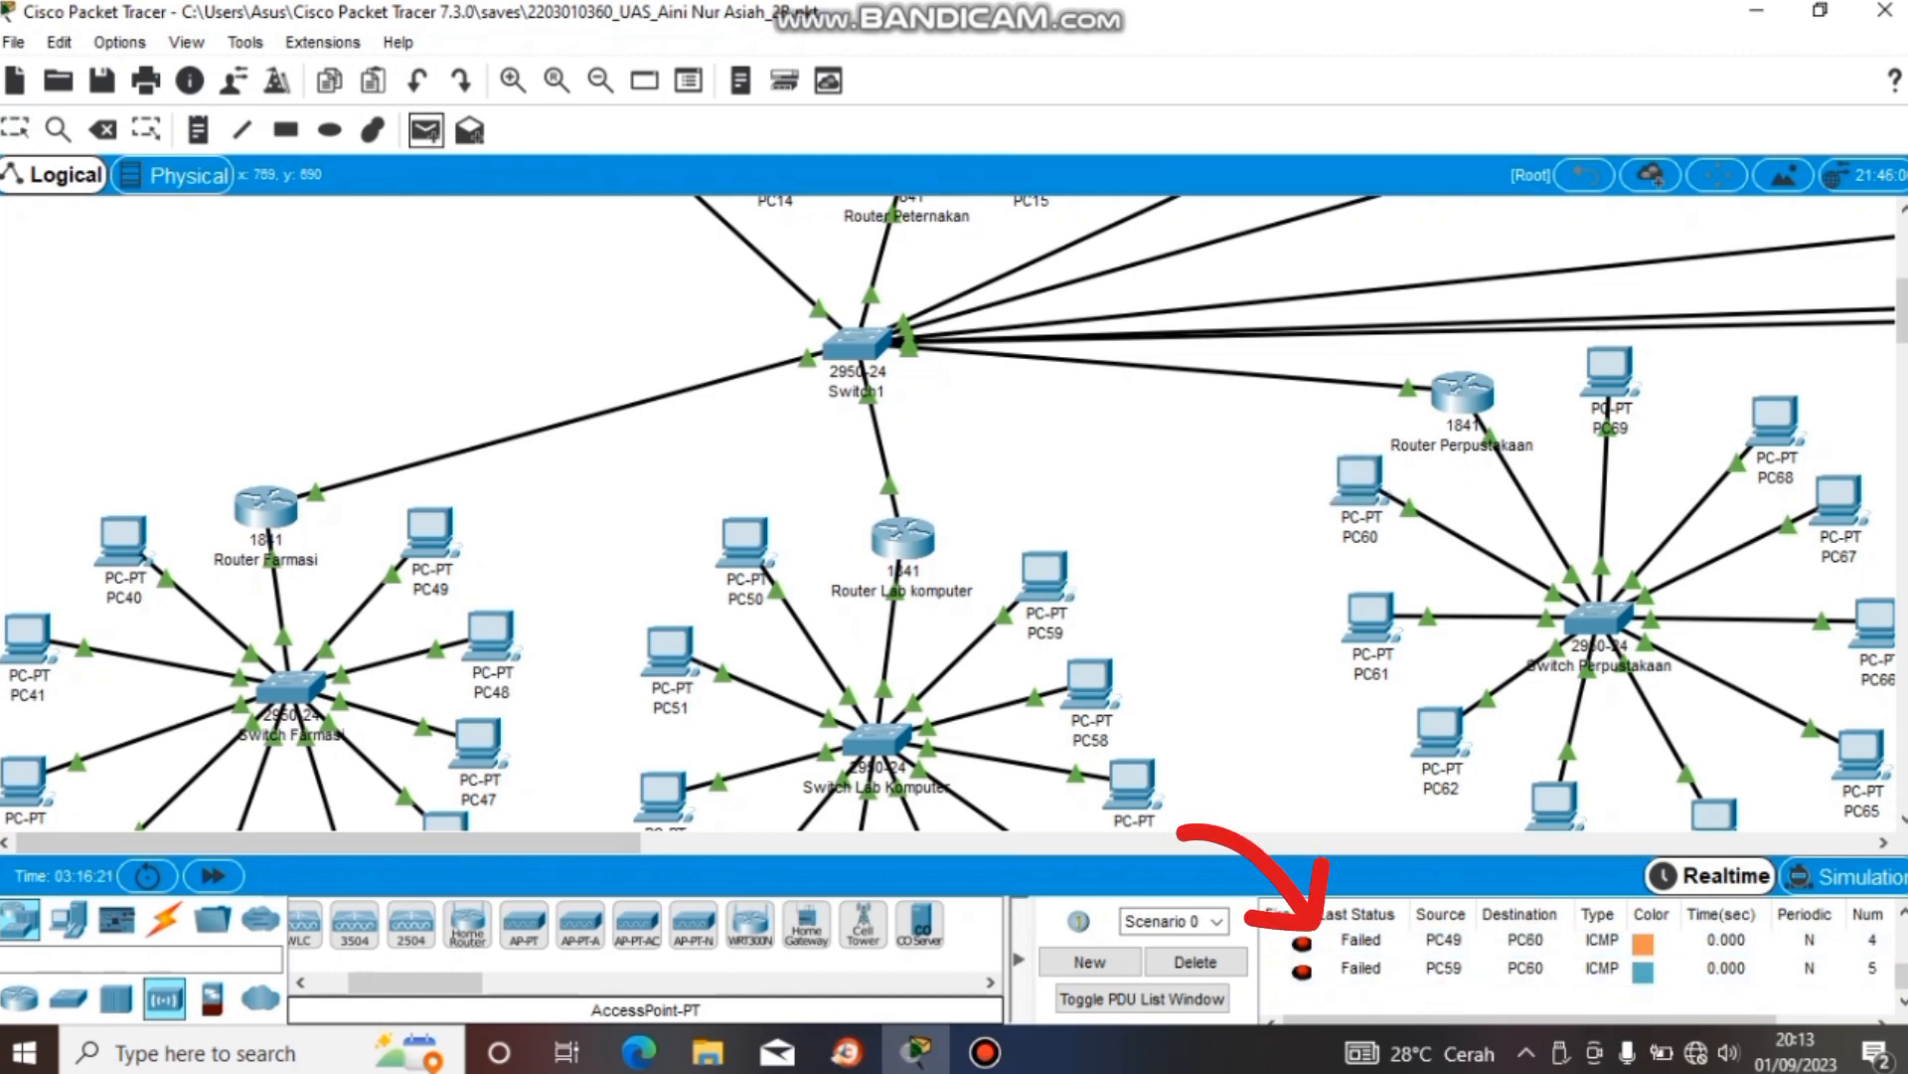
- Repeat the simple PDU test from PC59 to PC60 two more times and check the status of each attempt
{"action": "key", "text": "ctrl+y"}
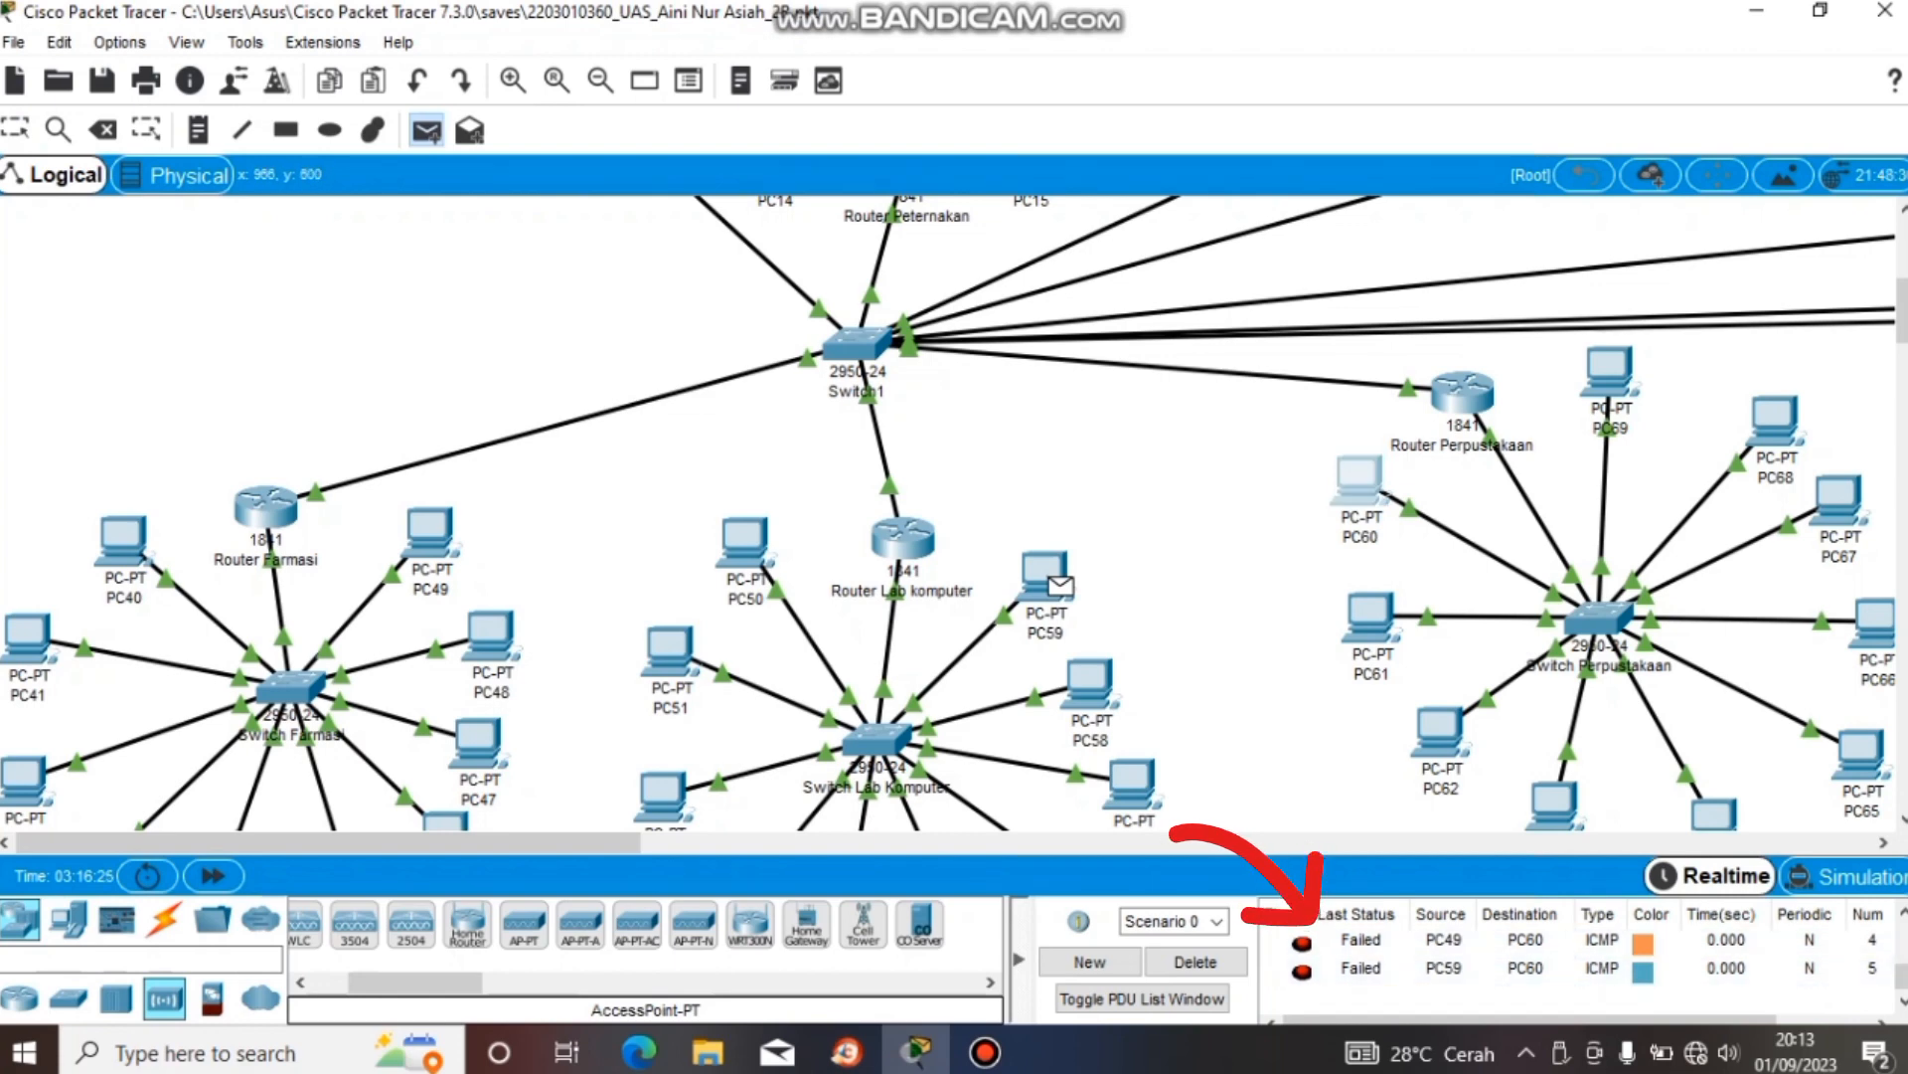
{"action": "key", "text": "ctrl+z"}
{"action": "key", "text": "ctrl+z"}
{"action": "key", "text": "ctrl+z"}
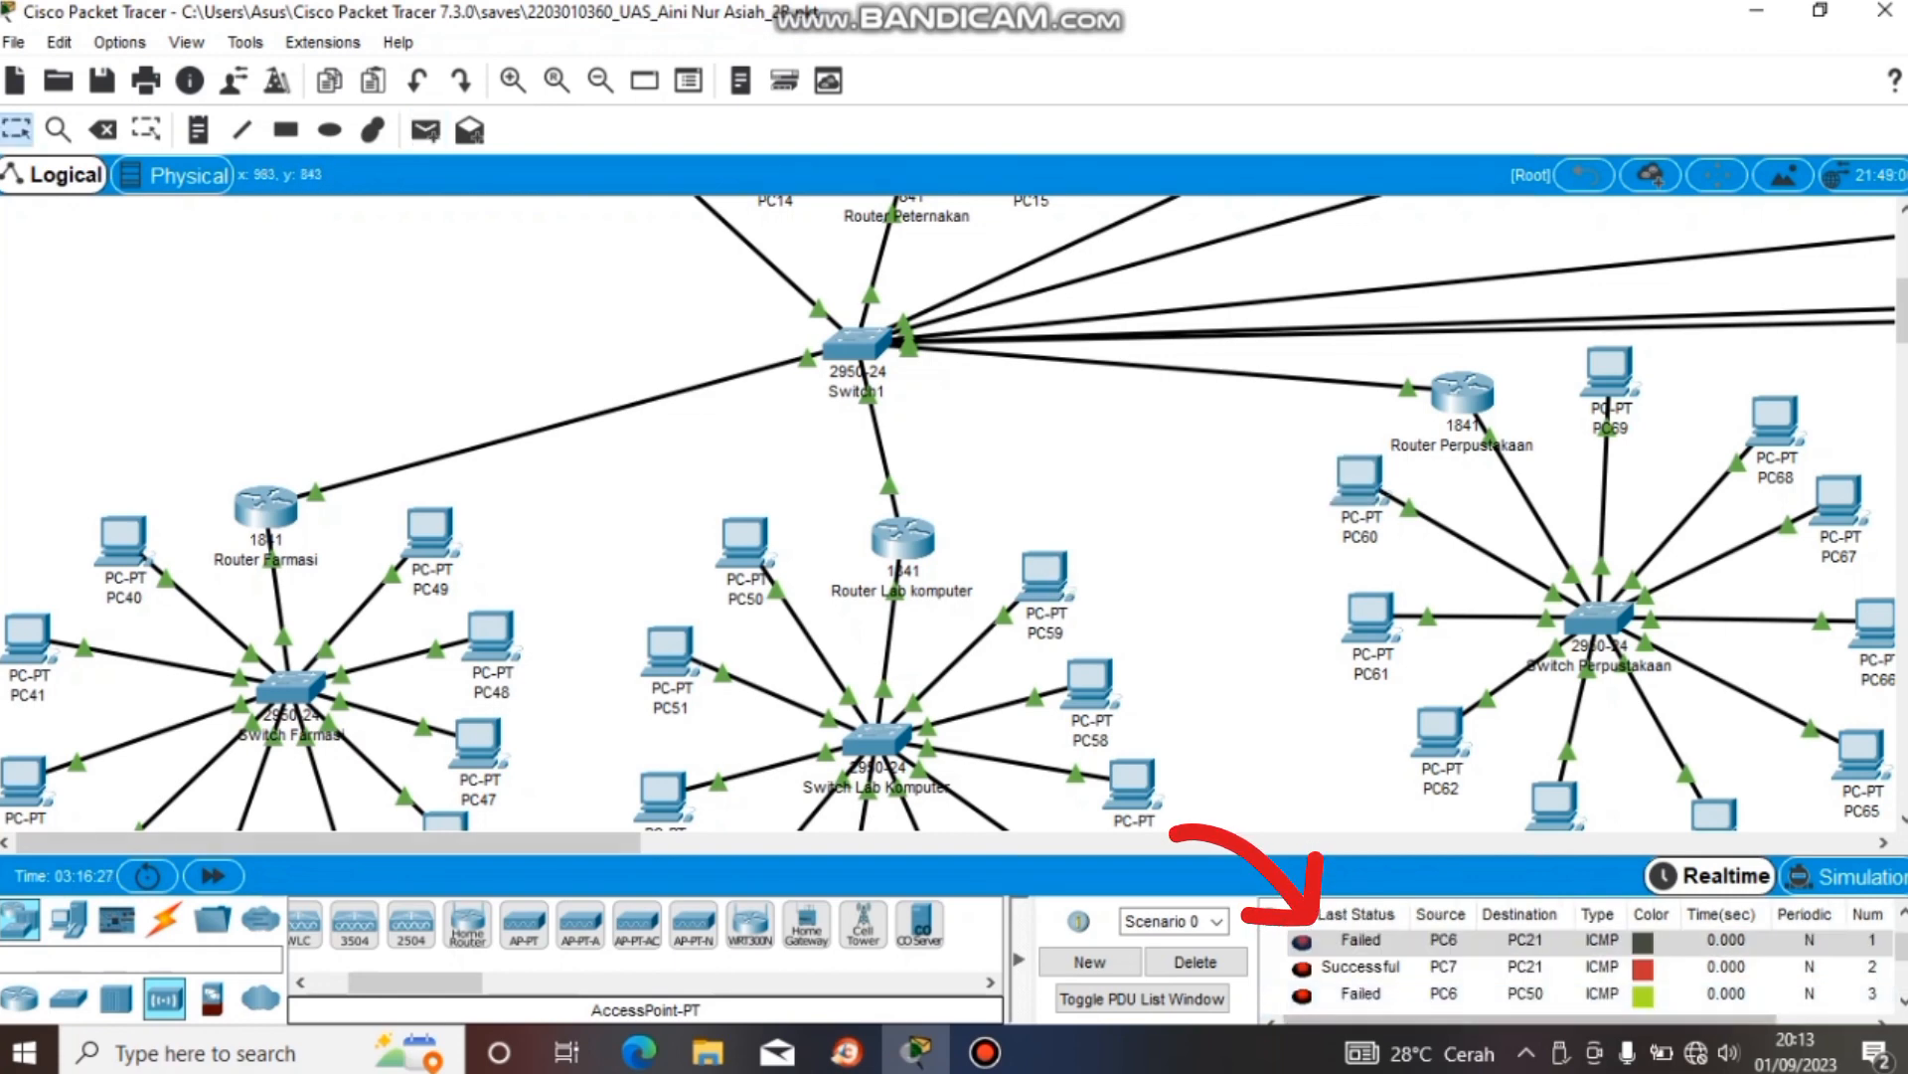
{"action": "key", "text": "ctrl+y"}
{"action": "key", "text": "ctrl+y"}
{"action": "key", "text": "ctrl+y"}
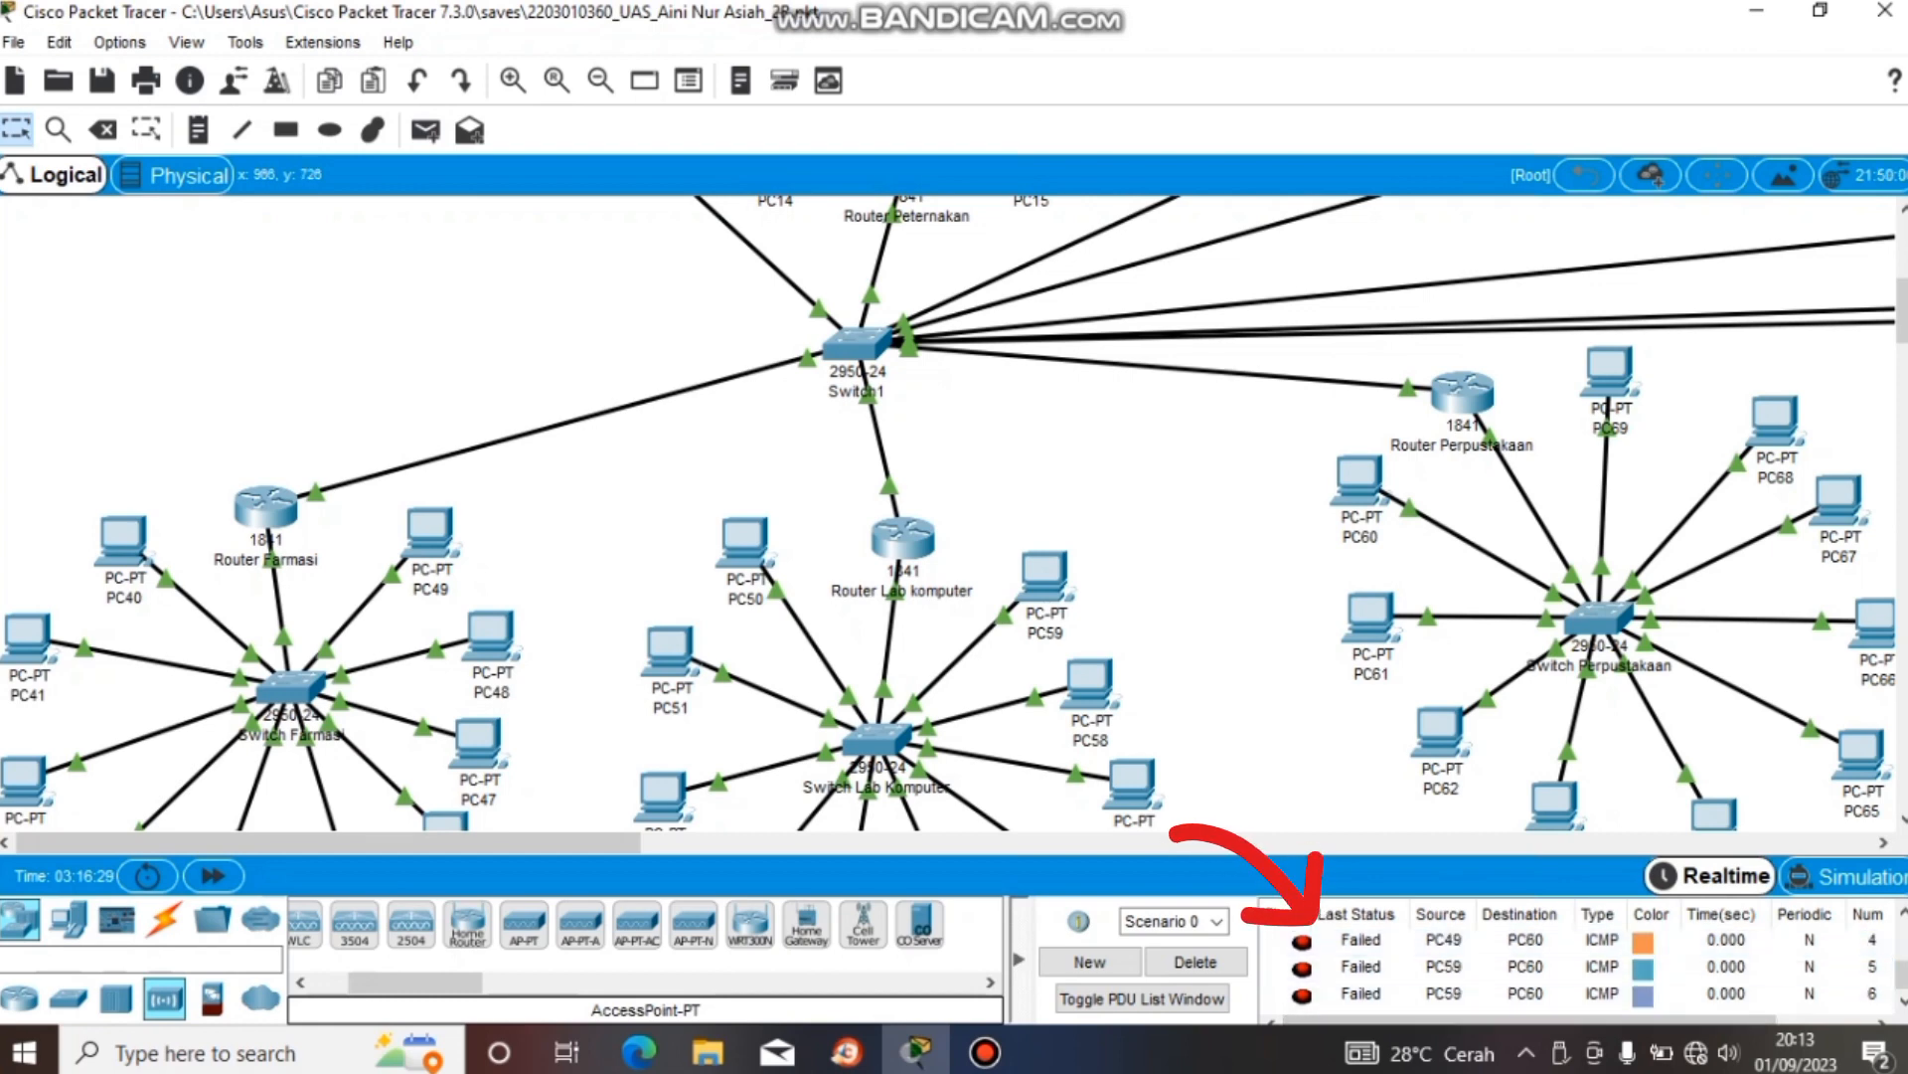
{"action": "key", "text": "ctrl+y"}
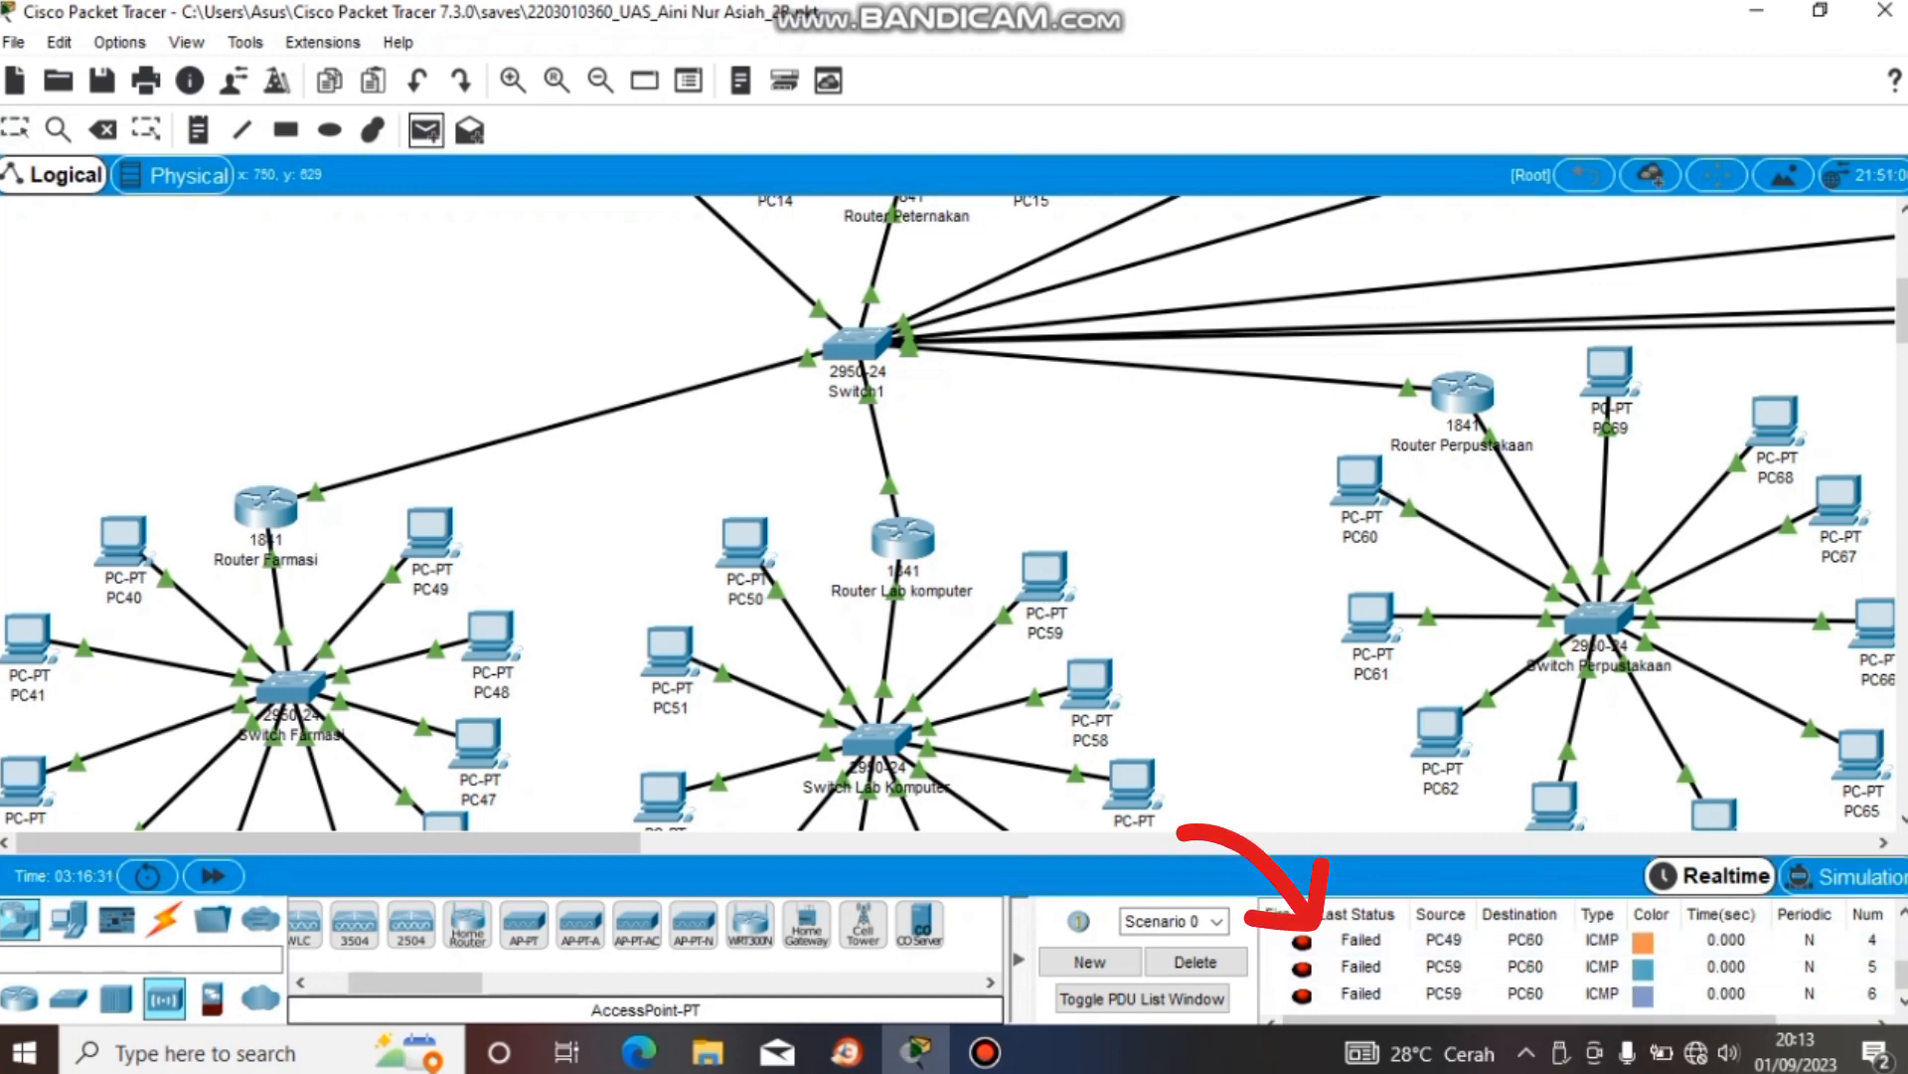
{"action": "key", "text": "ctrl+y"}
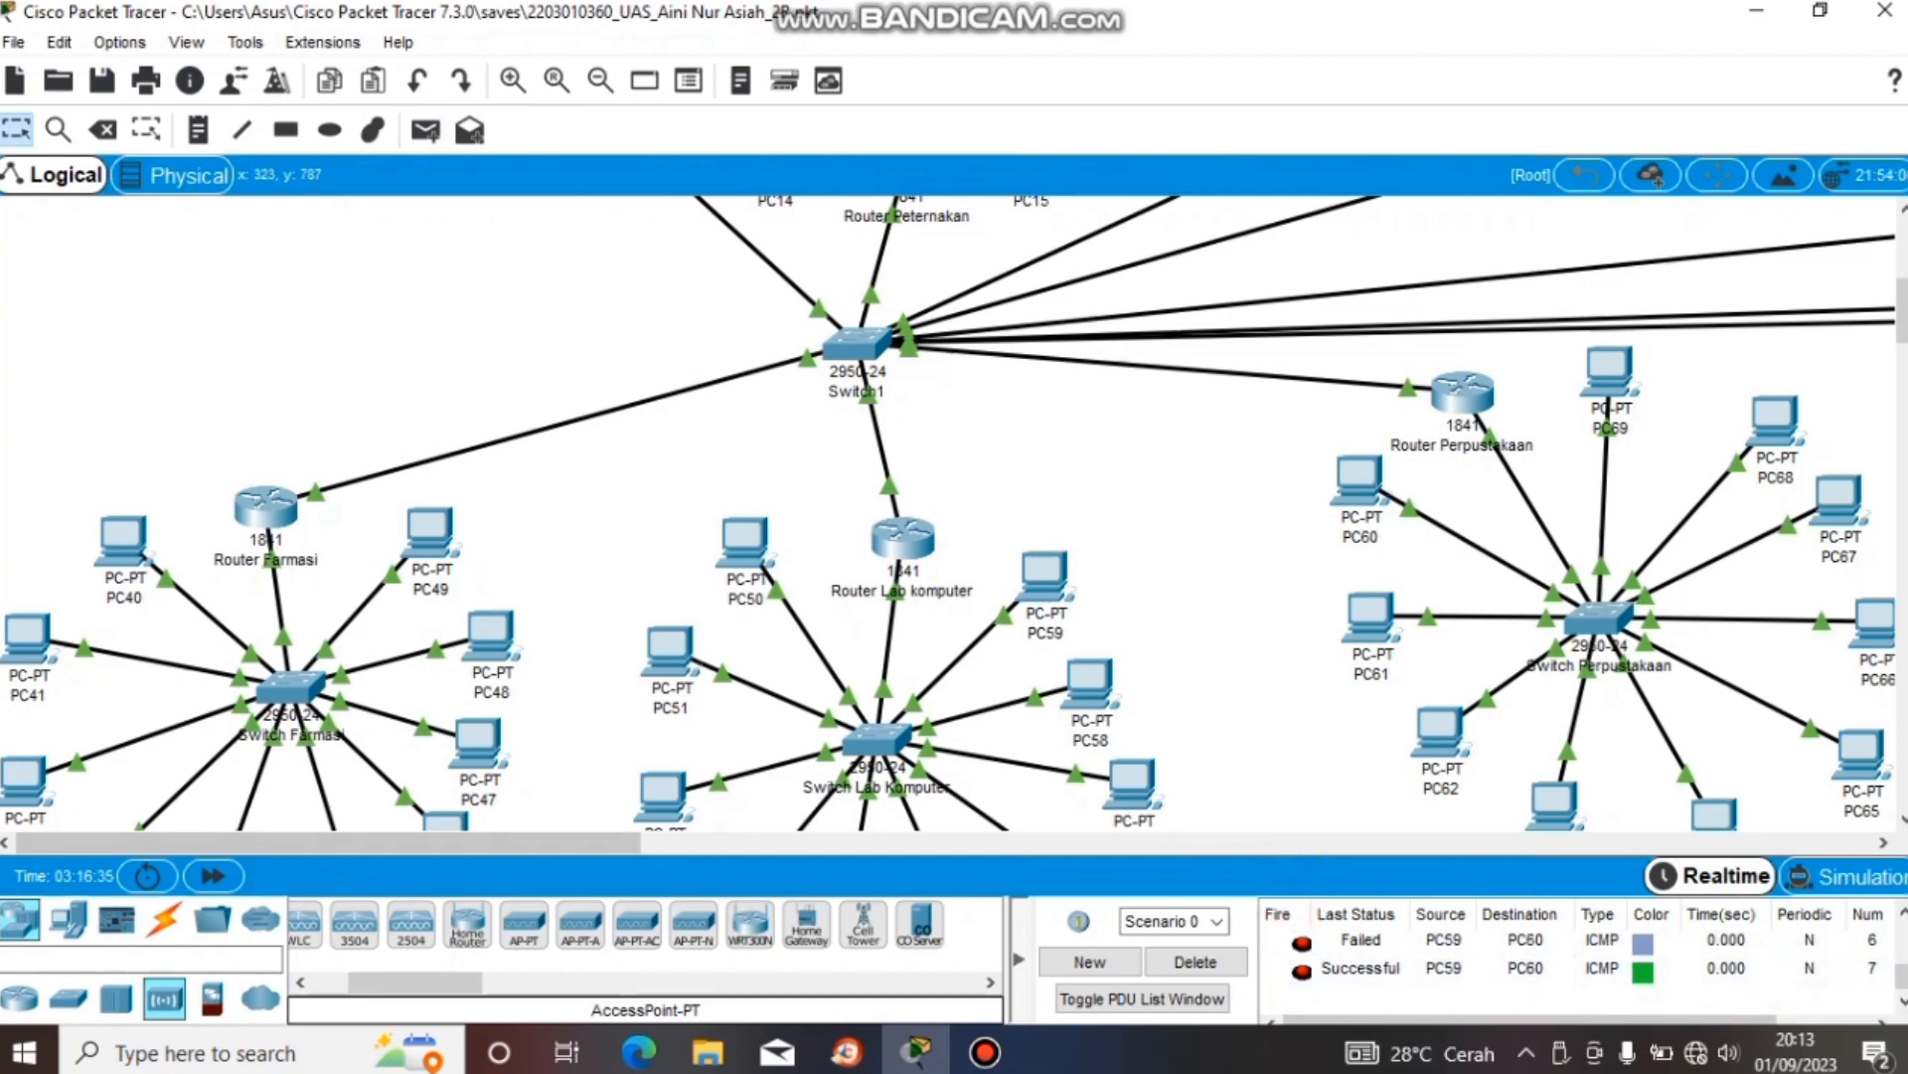
- Return to the Teknik Informatika devices, view the global settings of Router Teknik Informatika, and close its window
{"action": "scroll", "coordinate": [955, 512], "scroll_direction": "up", "scroll_amount": 5}
{"action": "scroll", "coordinate": [954, 512], "scroll_direction": "up", "scroll_amount": 1}
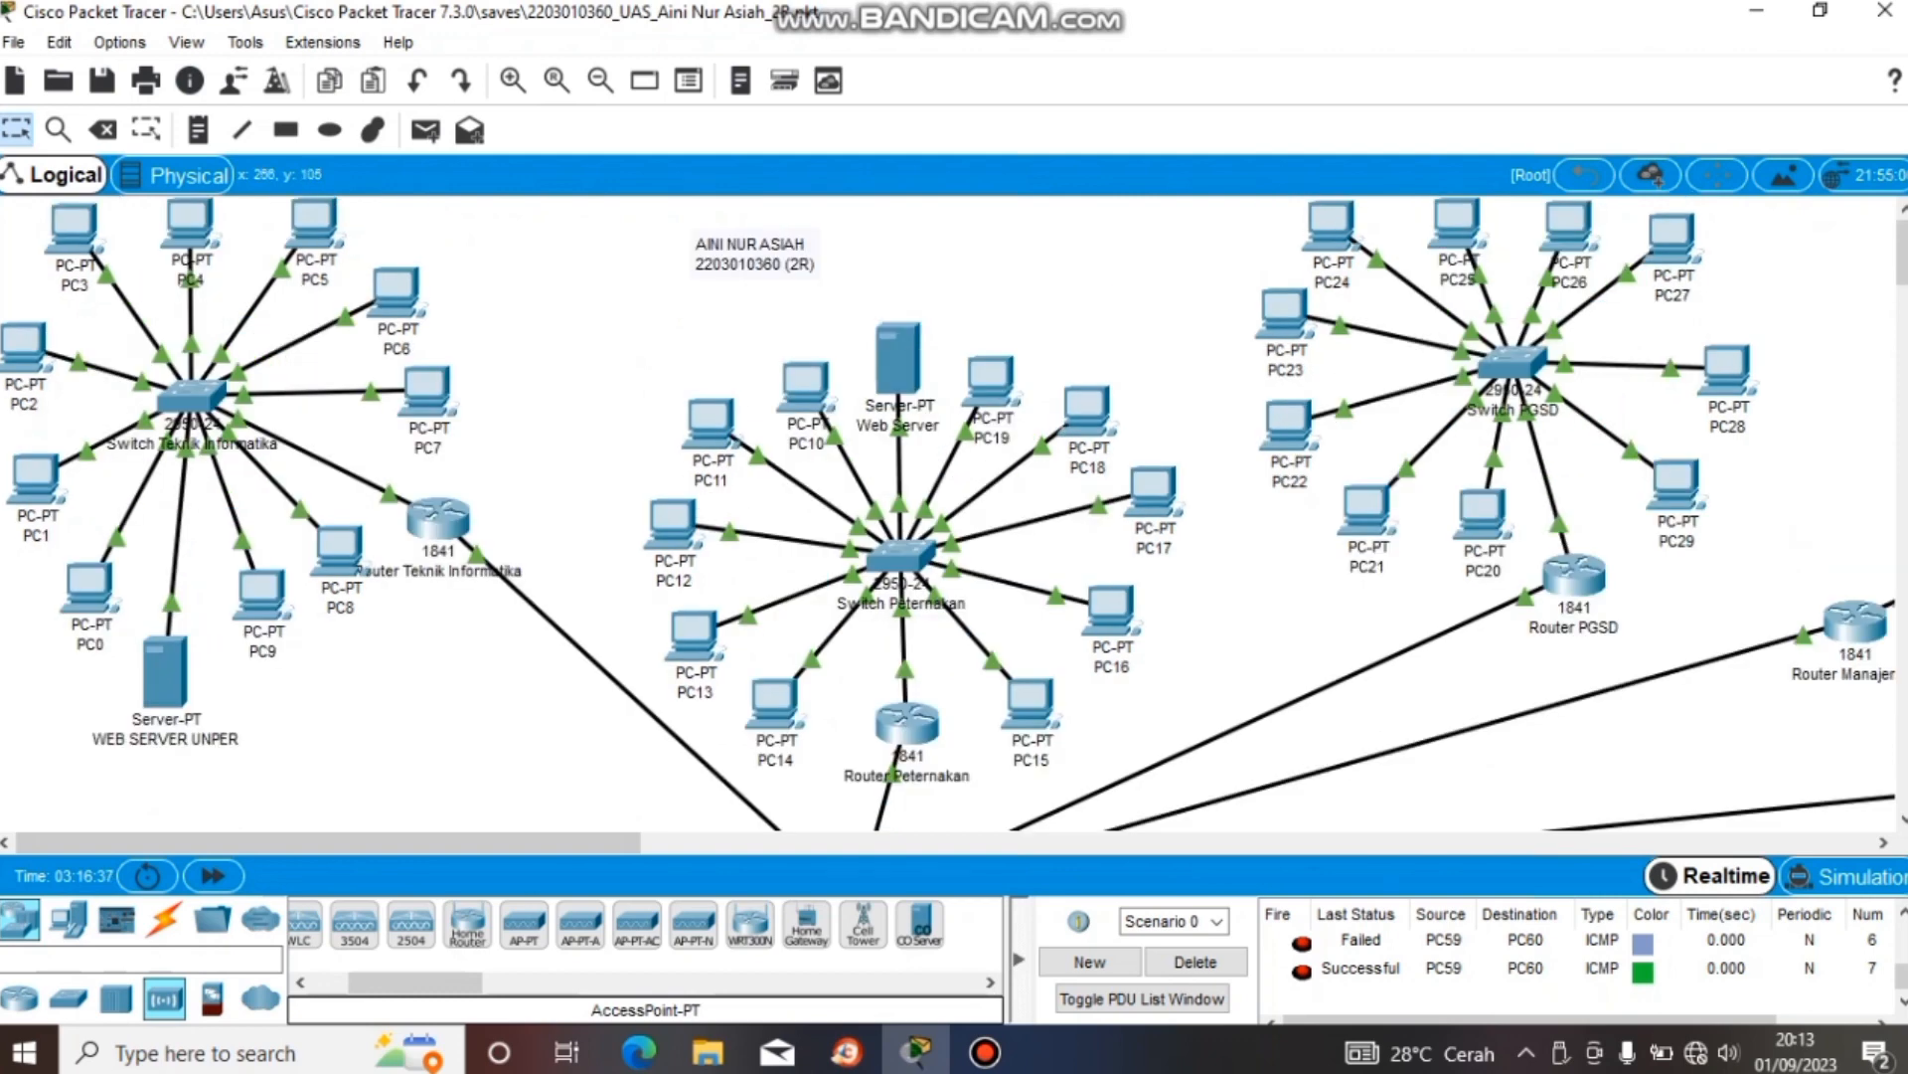
{"action": "left_click_drag", "start_coordinate": [456, 721], "coordinate": [24, 211]}
{"action": "left_click", "coordinate": [437, 517]}
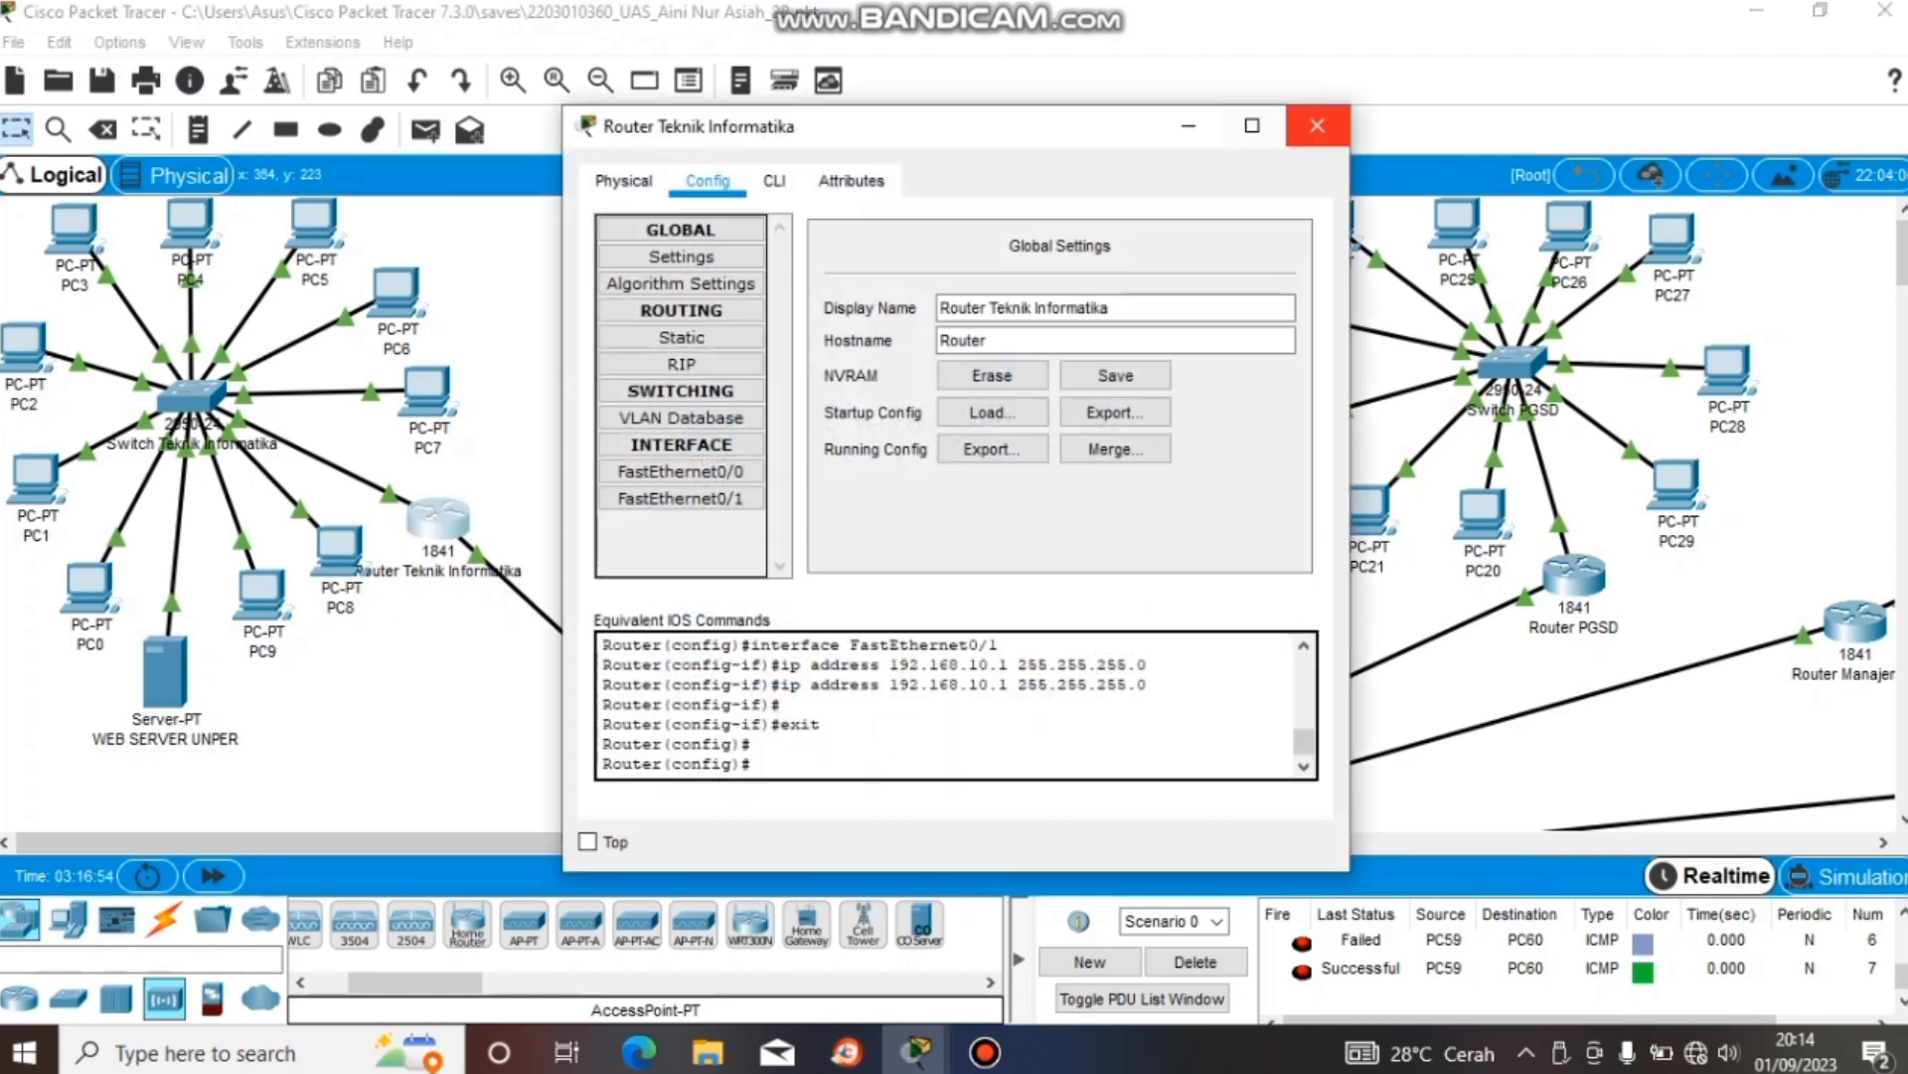
{"action": "left_click", "coordinate": [1317, 125]}
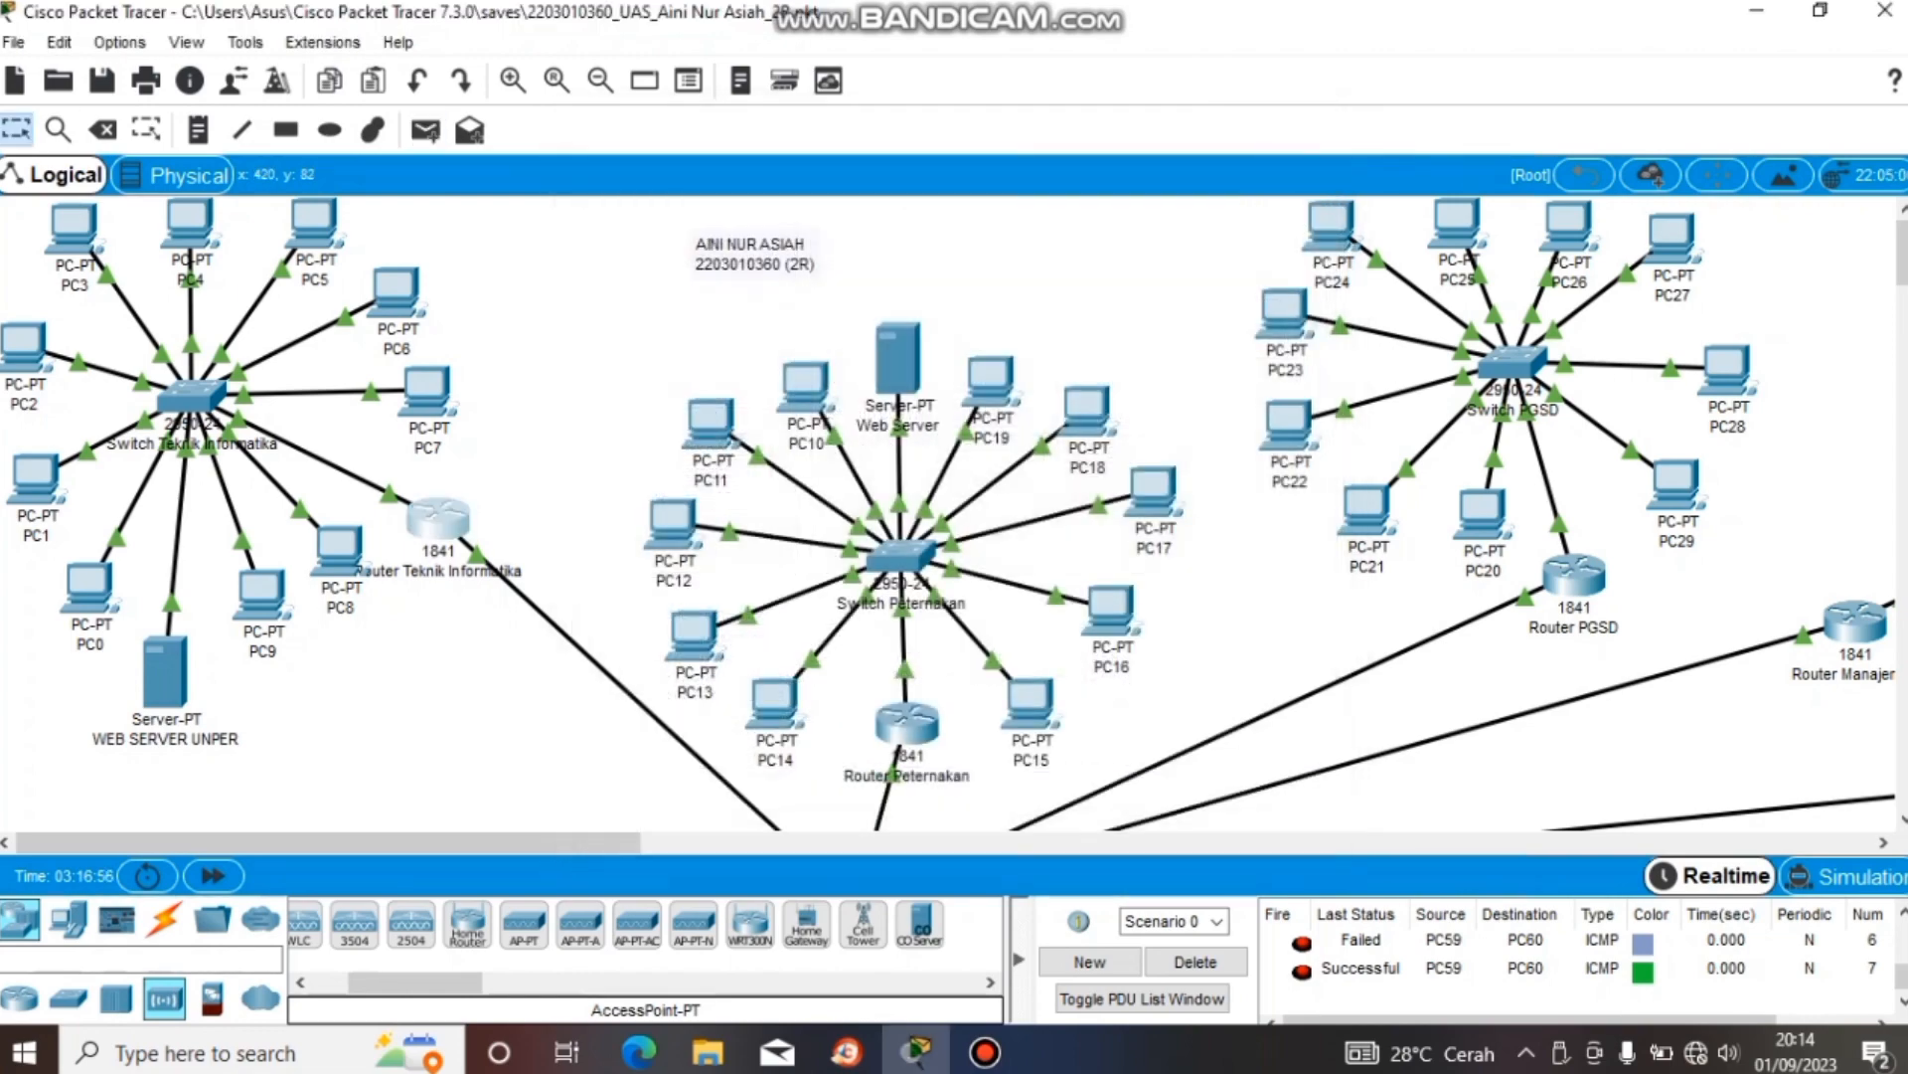